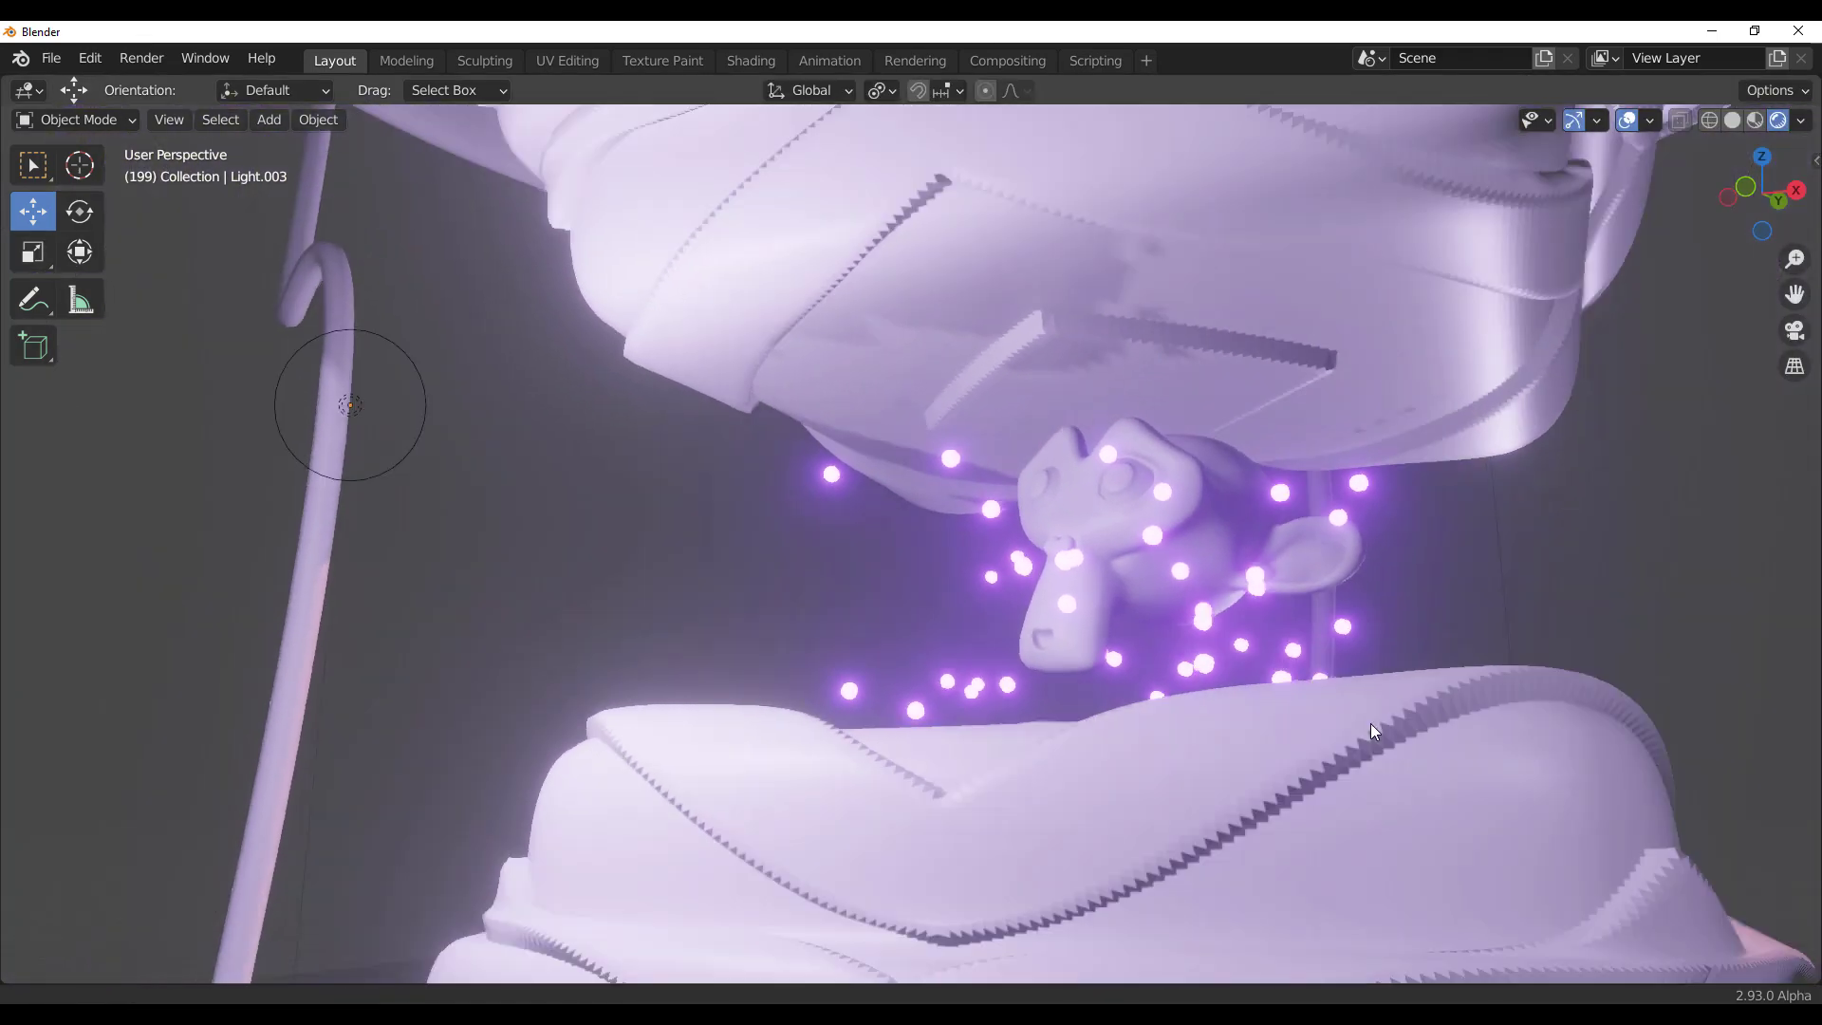
# Step: Examine the finished split-sphere sculpture from several angles and distances, including the monkey head and glowing particles between the halves
pyautogui.scroll(-10, 1357, 712)
pyautogui.moveTo(1040, 350); pyautogui.dragTo(759, 518, button='middle')
pyautogui.press('Tab')
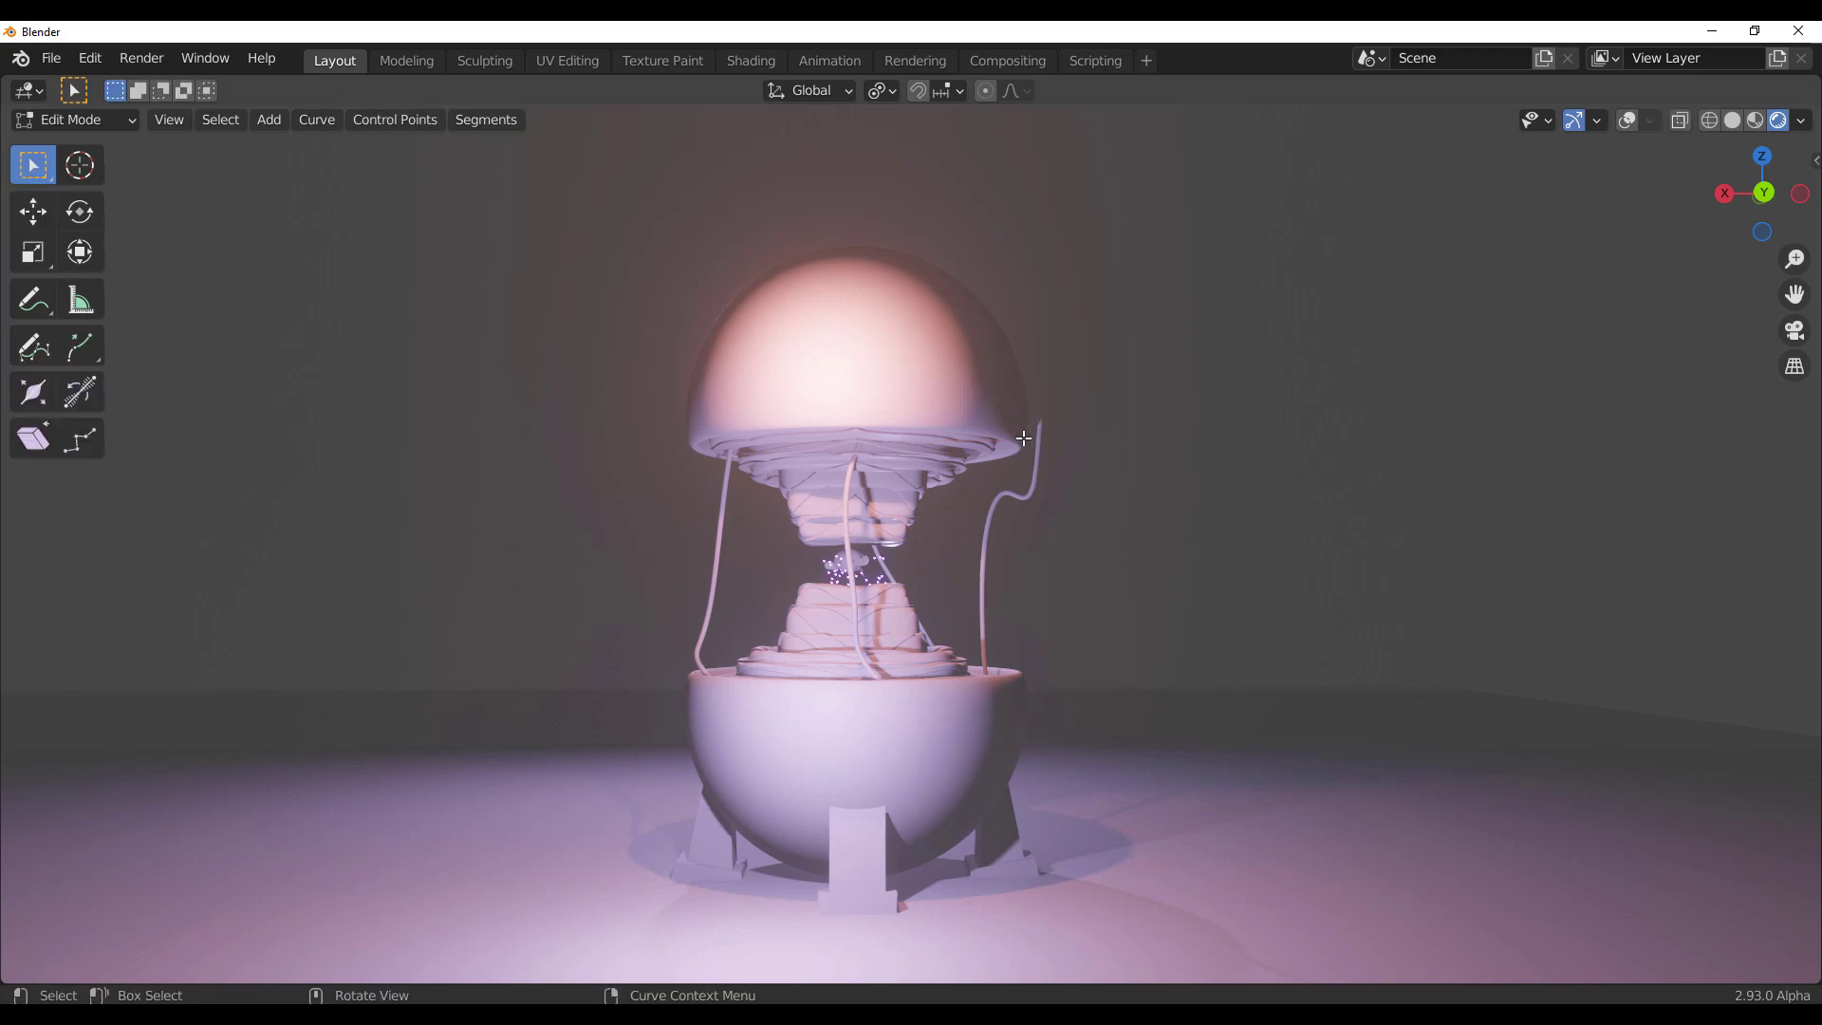
pyautogui.moveTo(1054, 448); pyautogui.dragTo(1032, 457)
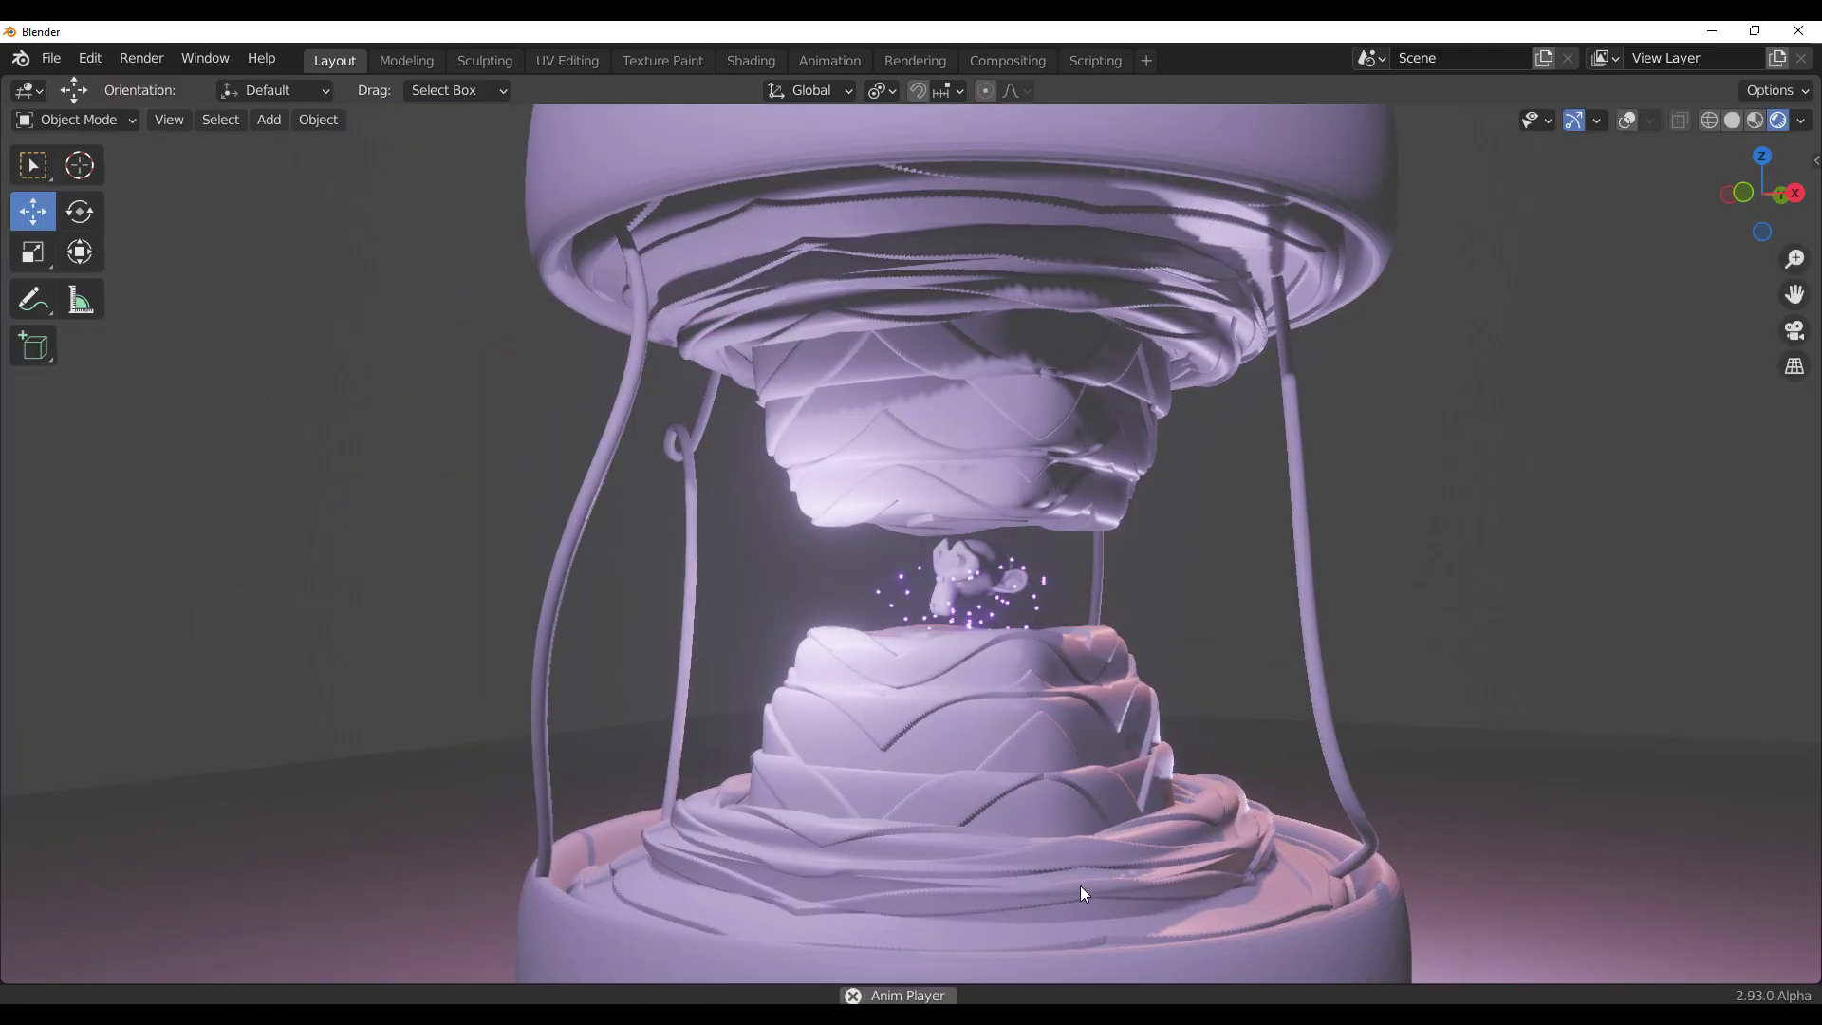
pyautogui.keyDown('ctrl'); pyautogui.moveTo(1017, 850); pyautogui.dragTo(961, 601, button='middle'); pyautogui.keyUp('ctrl')
pyautogui.moveTo(1025, 685); pyautogui.dragTo(928, 691, button='middle')
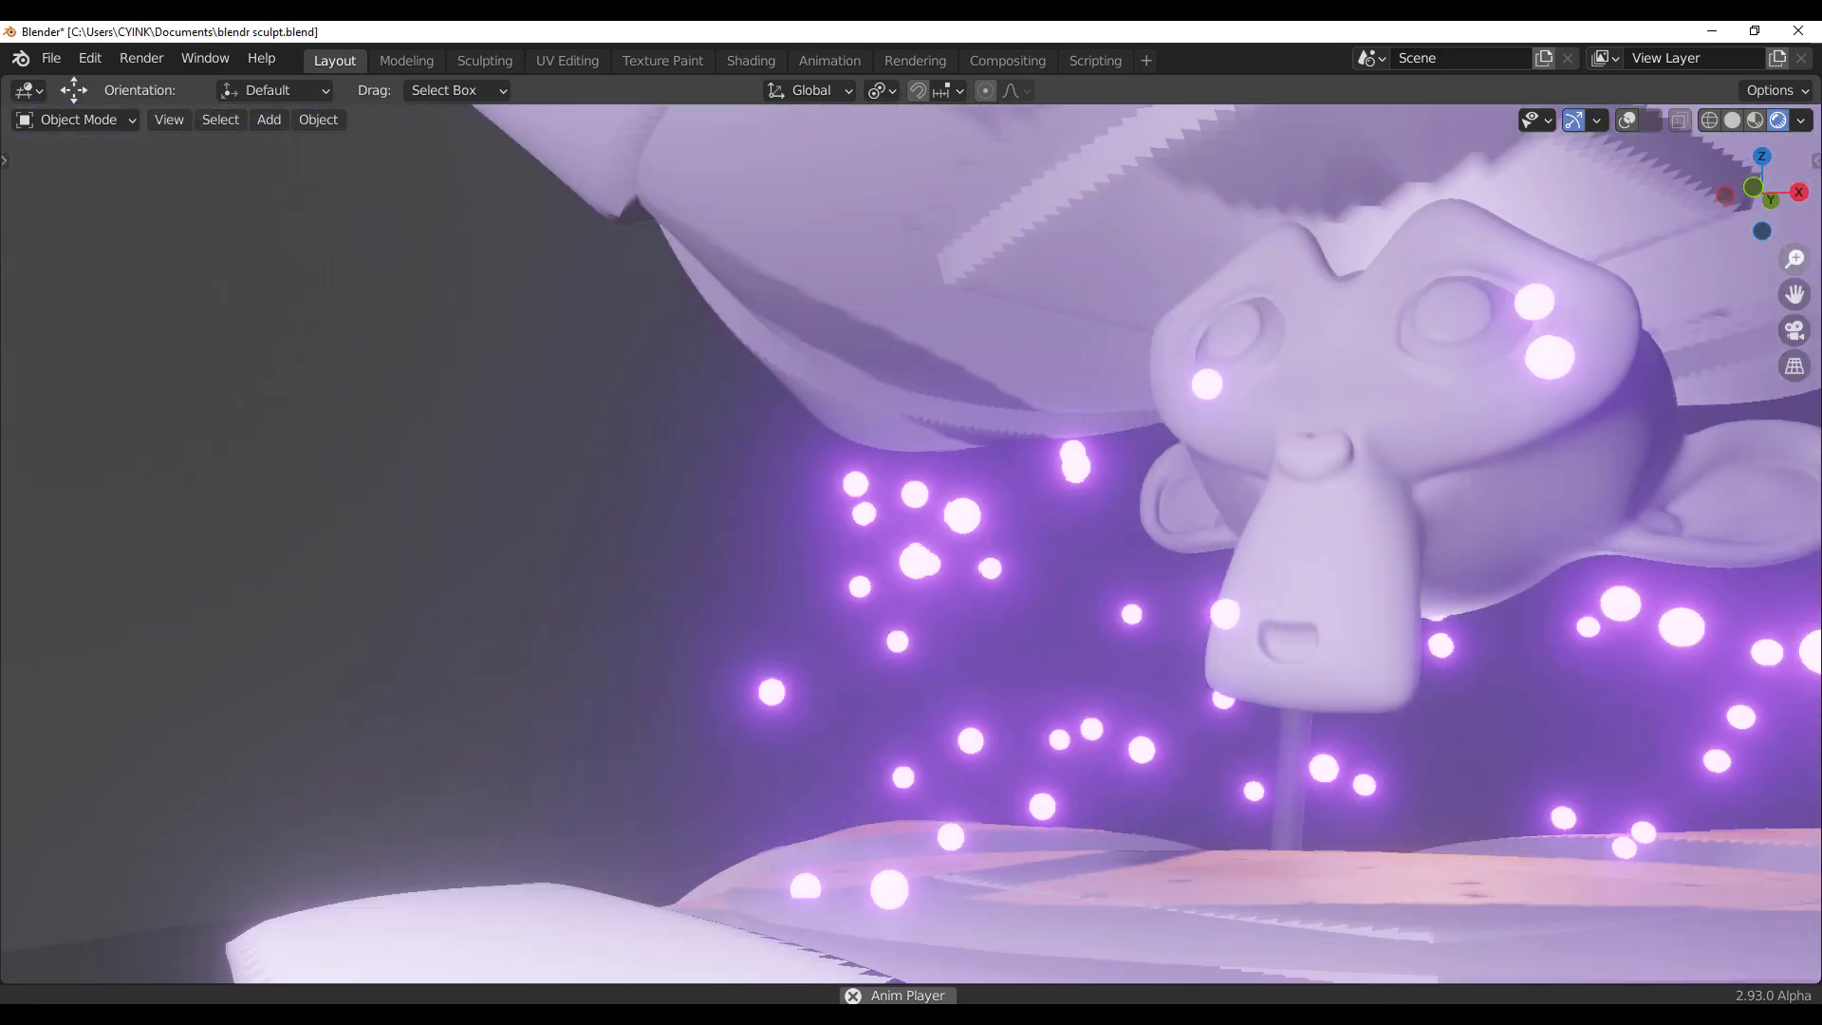
pyautogui.scroll(-10, 803, 857)
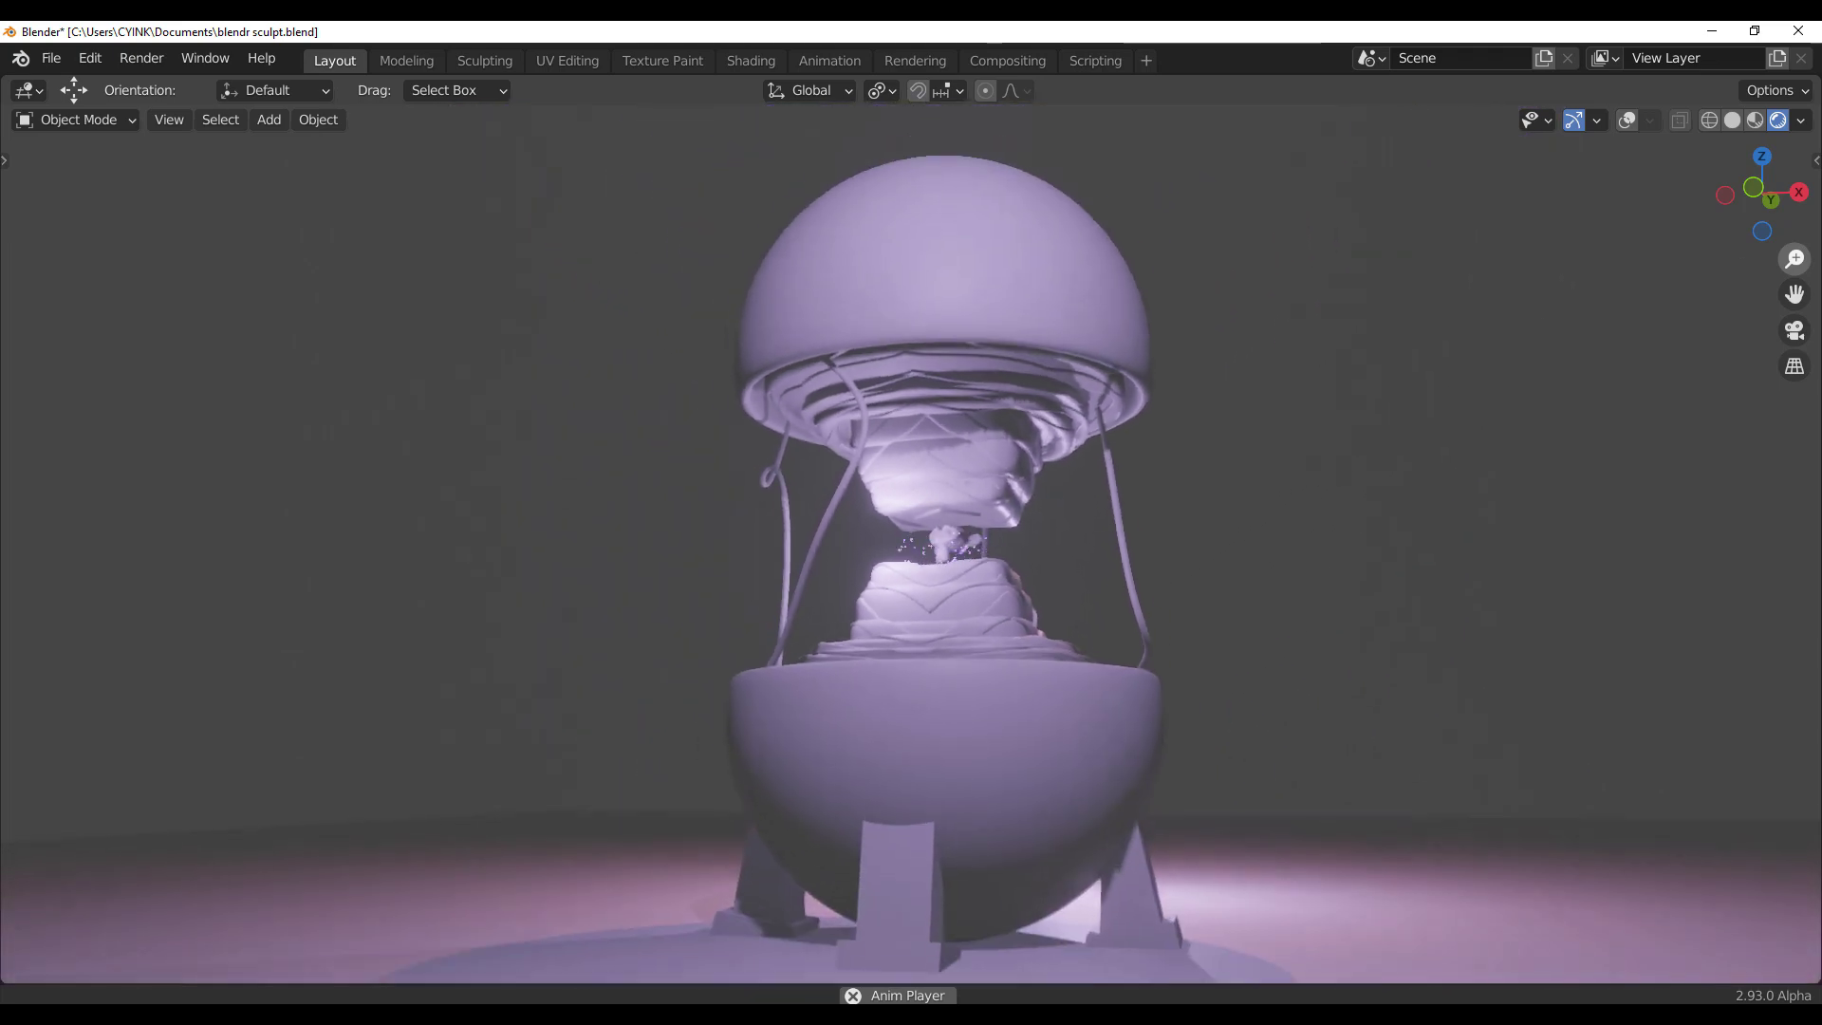
pyautogui.moveTo(1794, 258); pyautogui.dragTo(1794, 370)
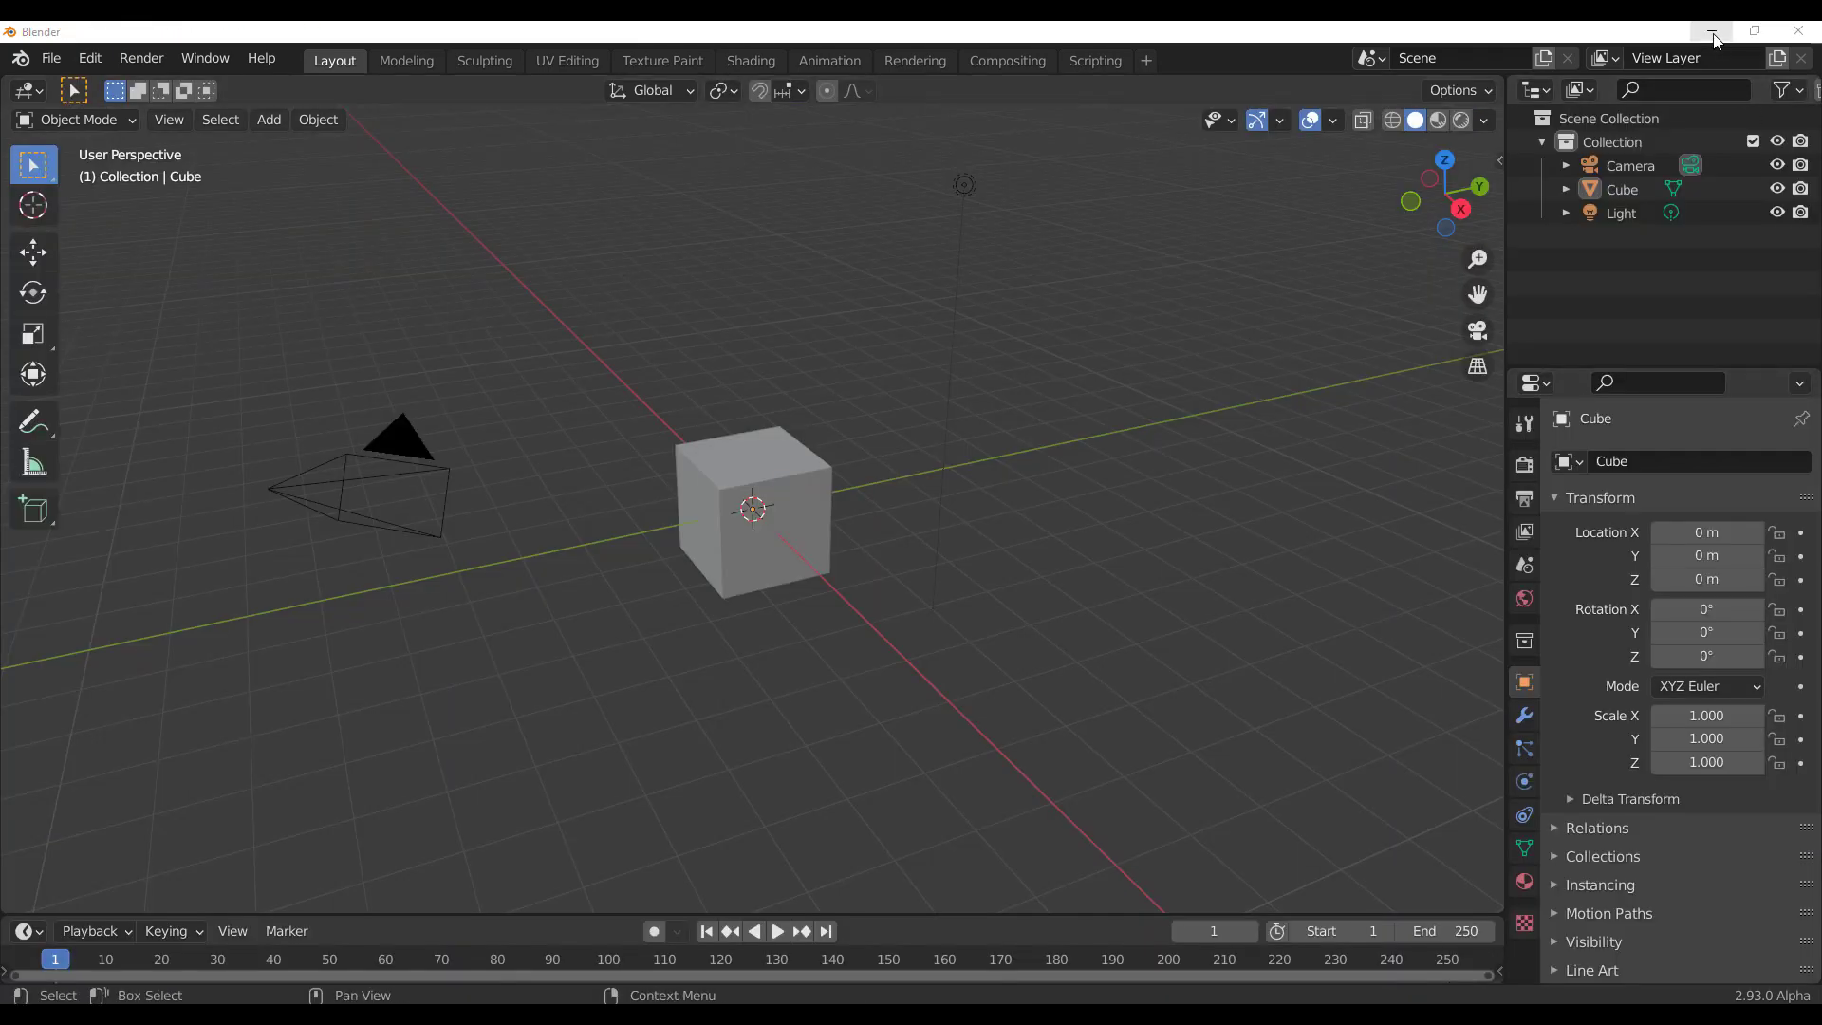
# Step: Switch to the Blender website and follow the download pages to the daily builds and the experimental branches
pyautogui.click(1714, 34)
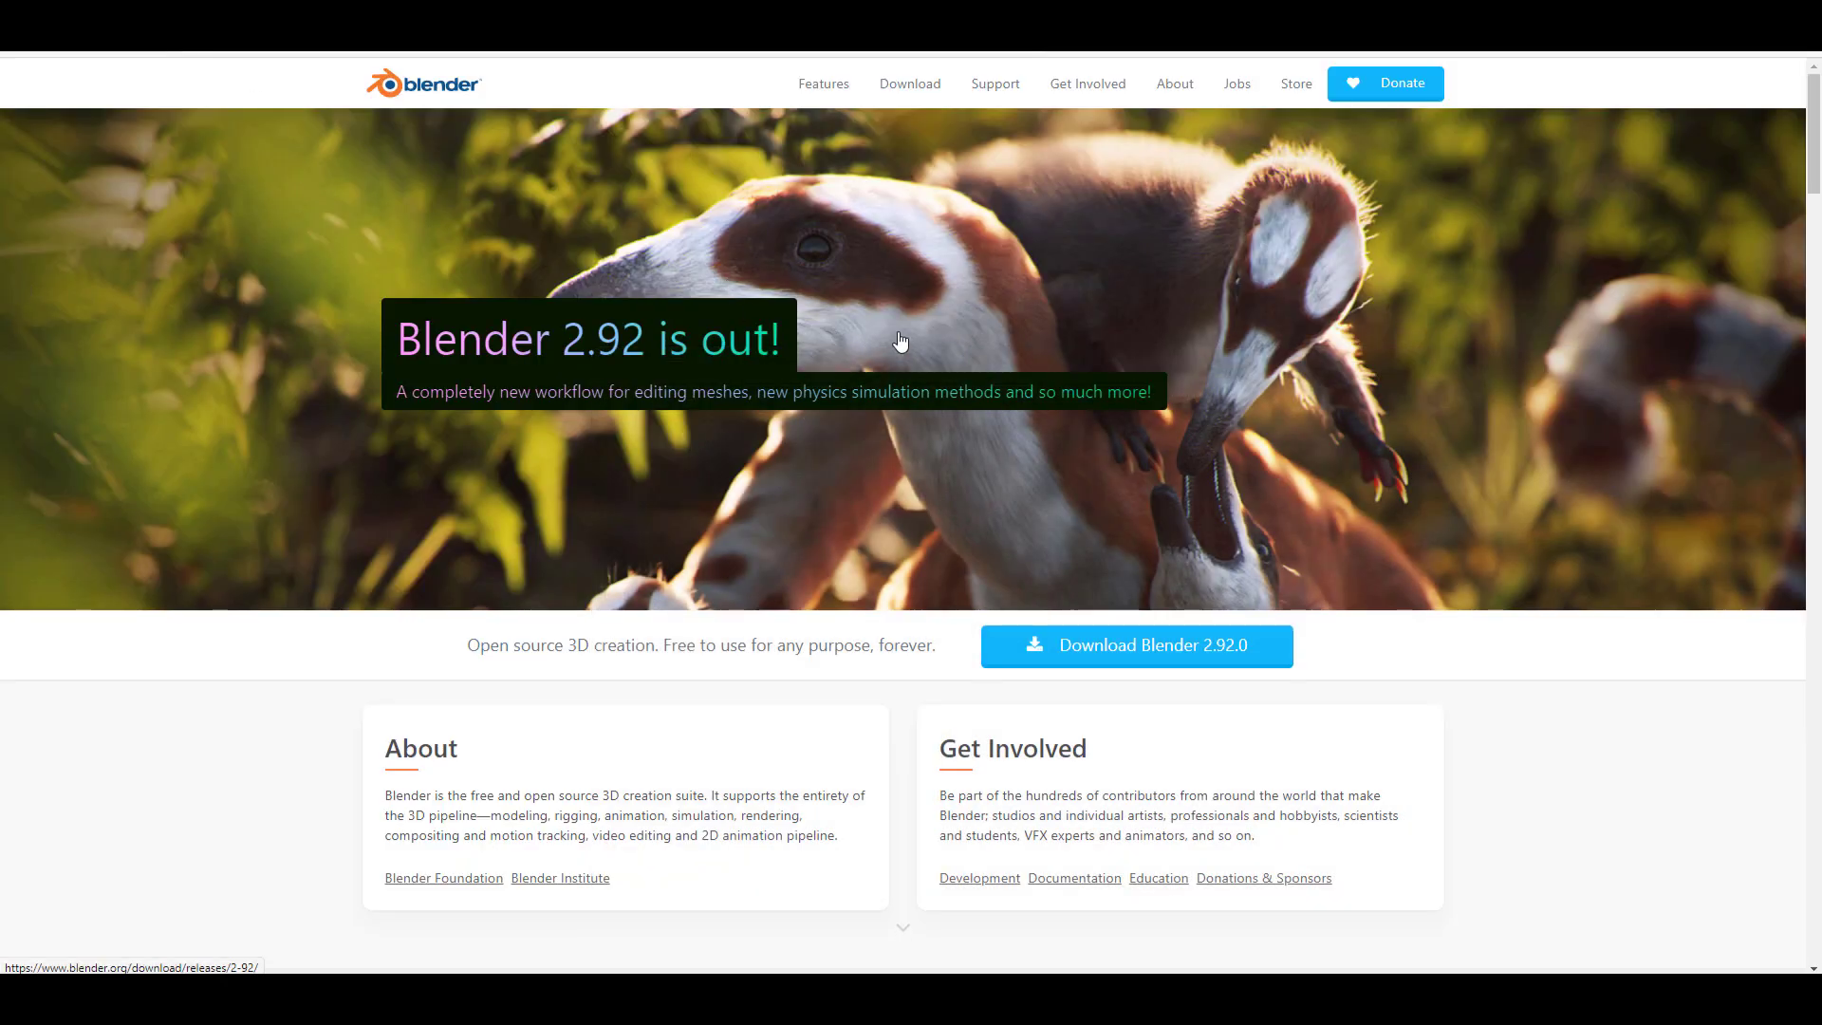
pyautogui.click(883, 136)
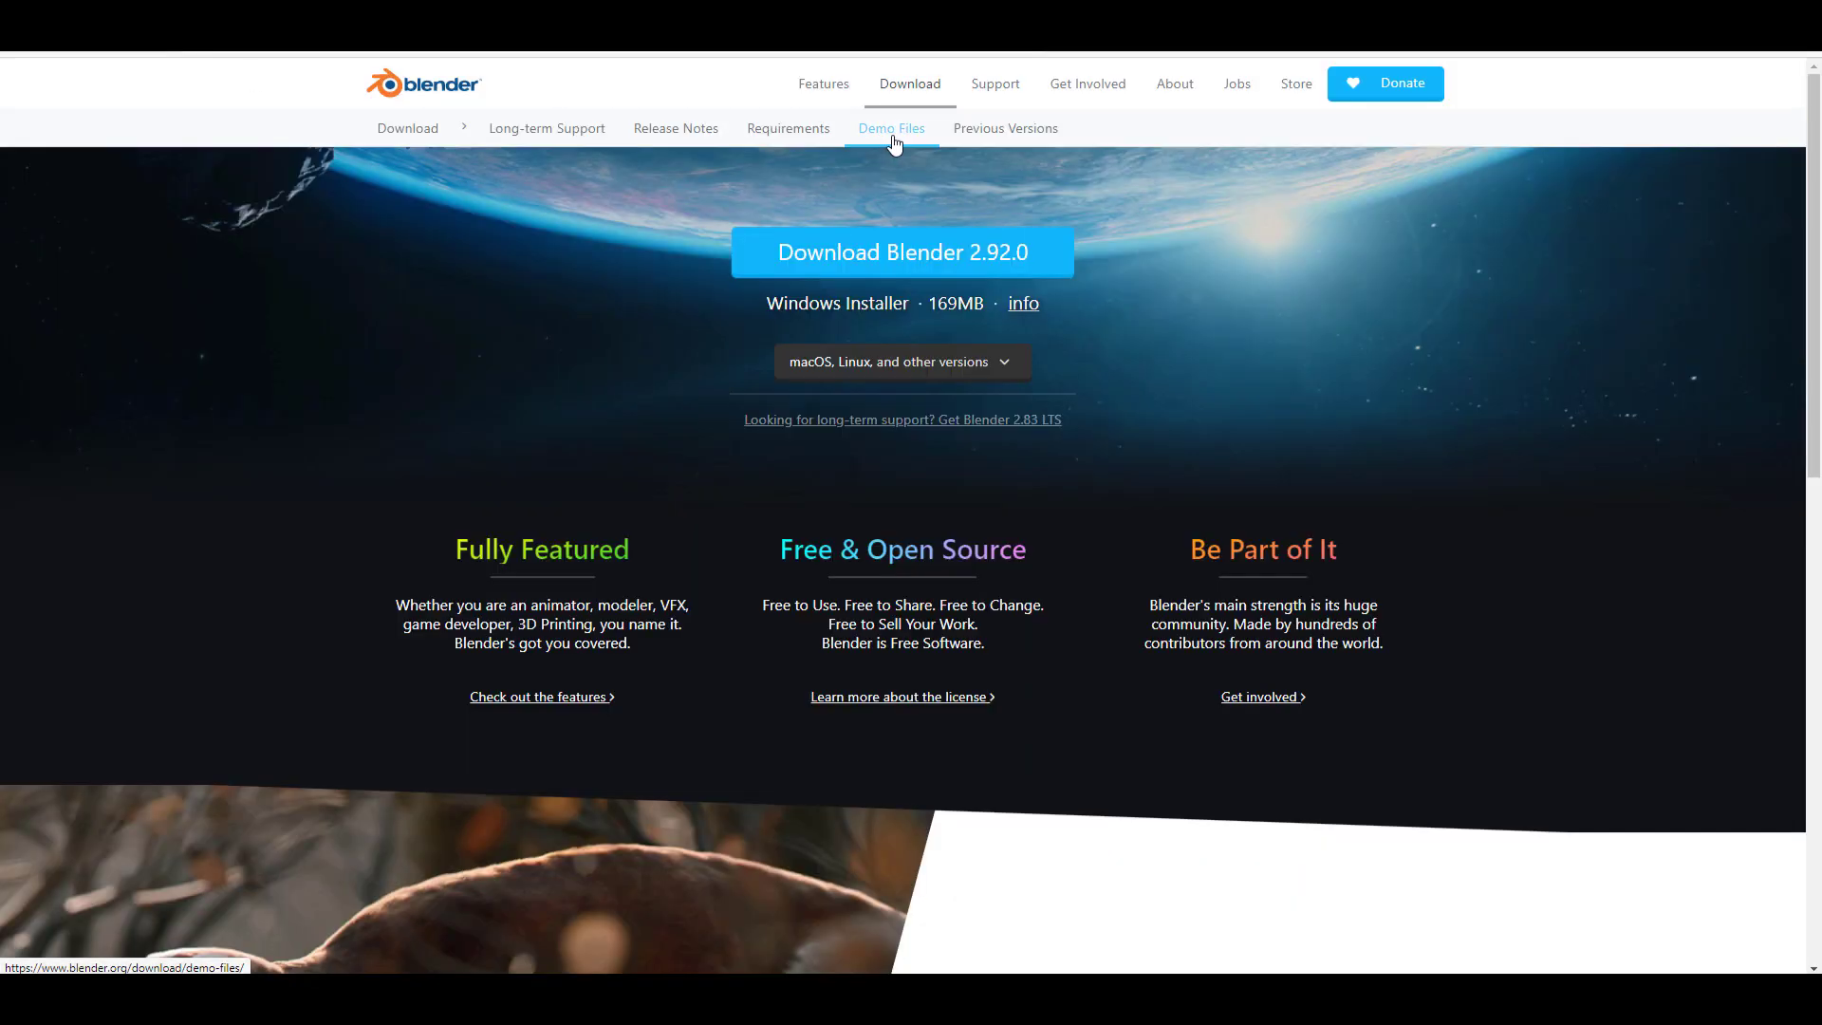
pyautogui.scroll(-10, 1163, 364)
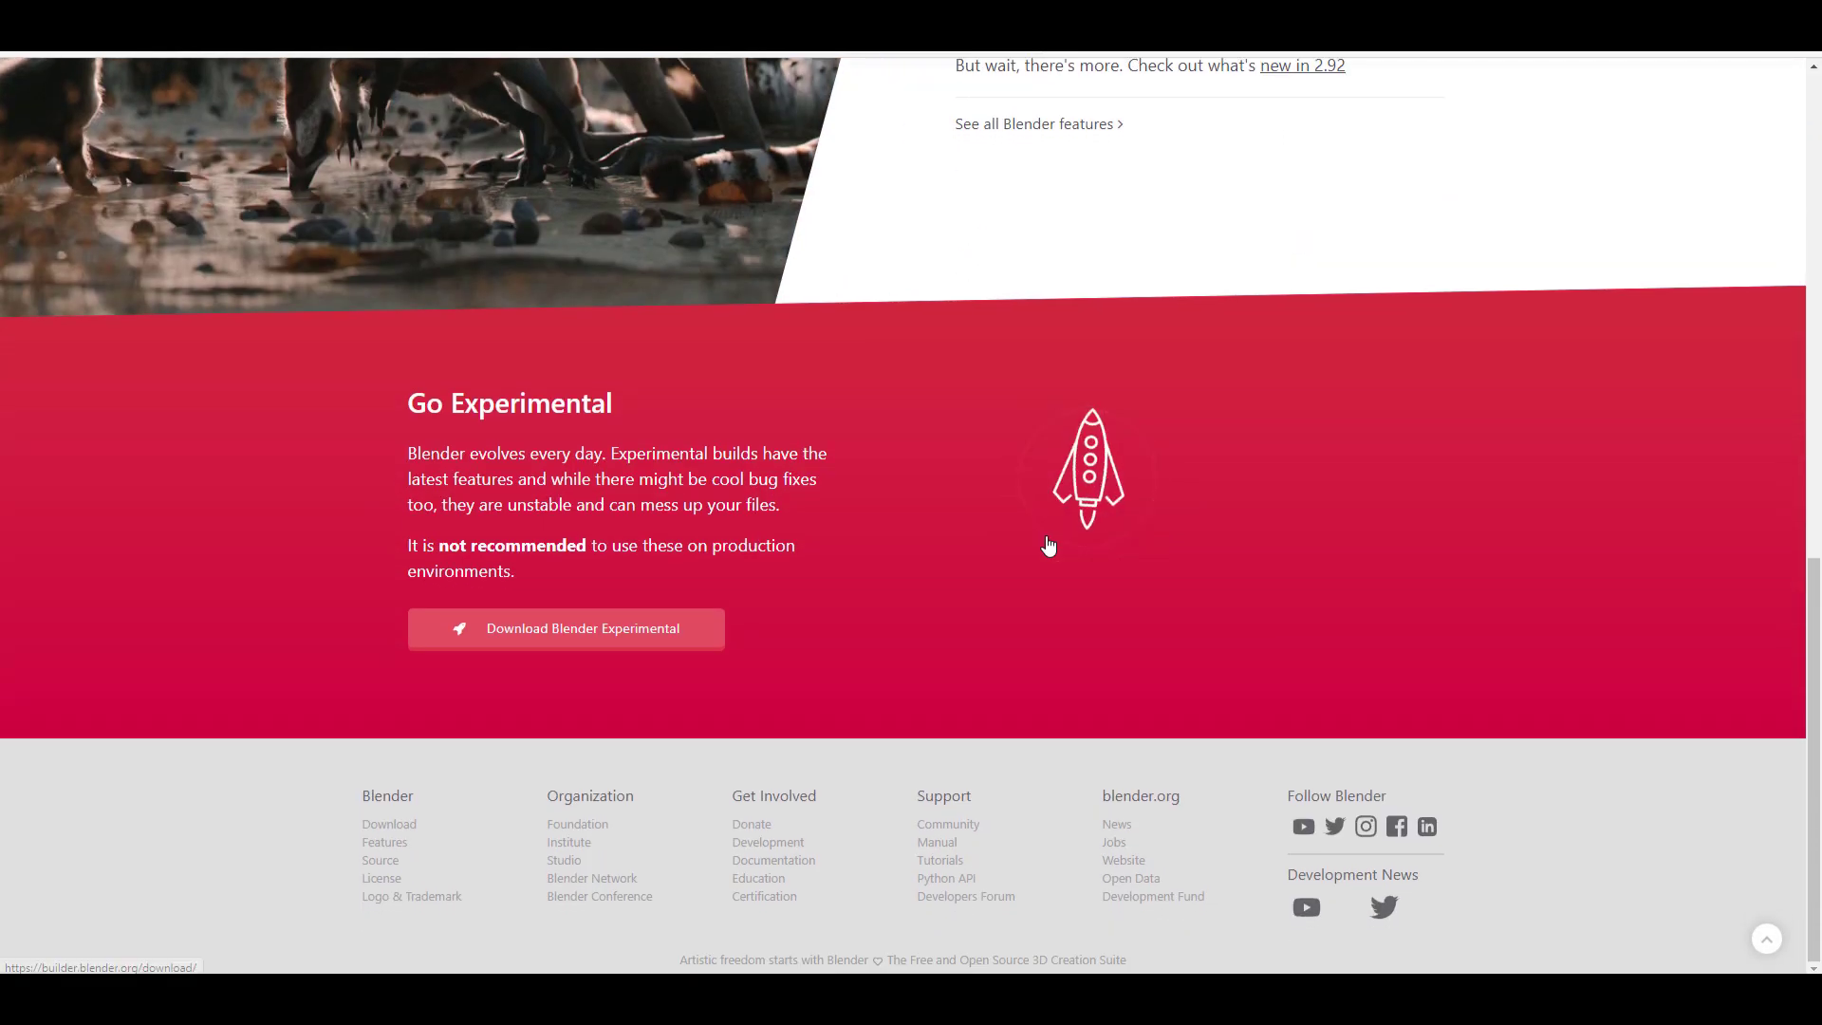
pyautogui.click(600, 644)
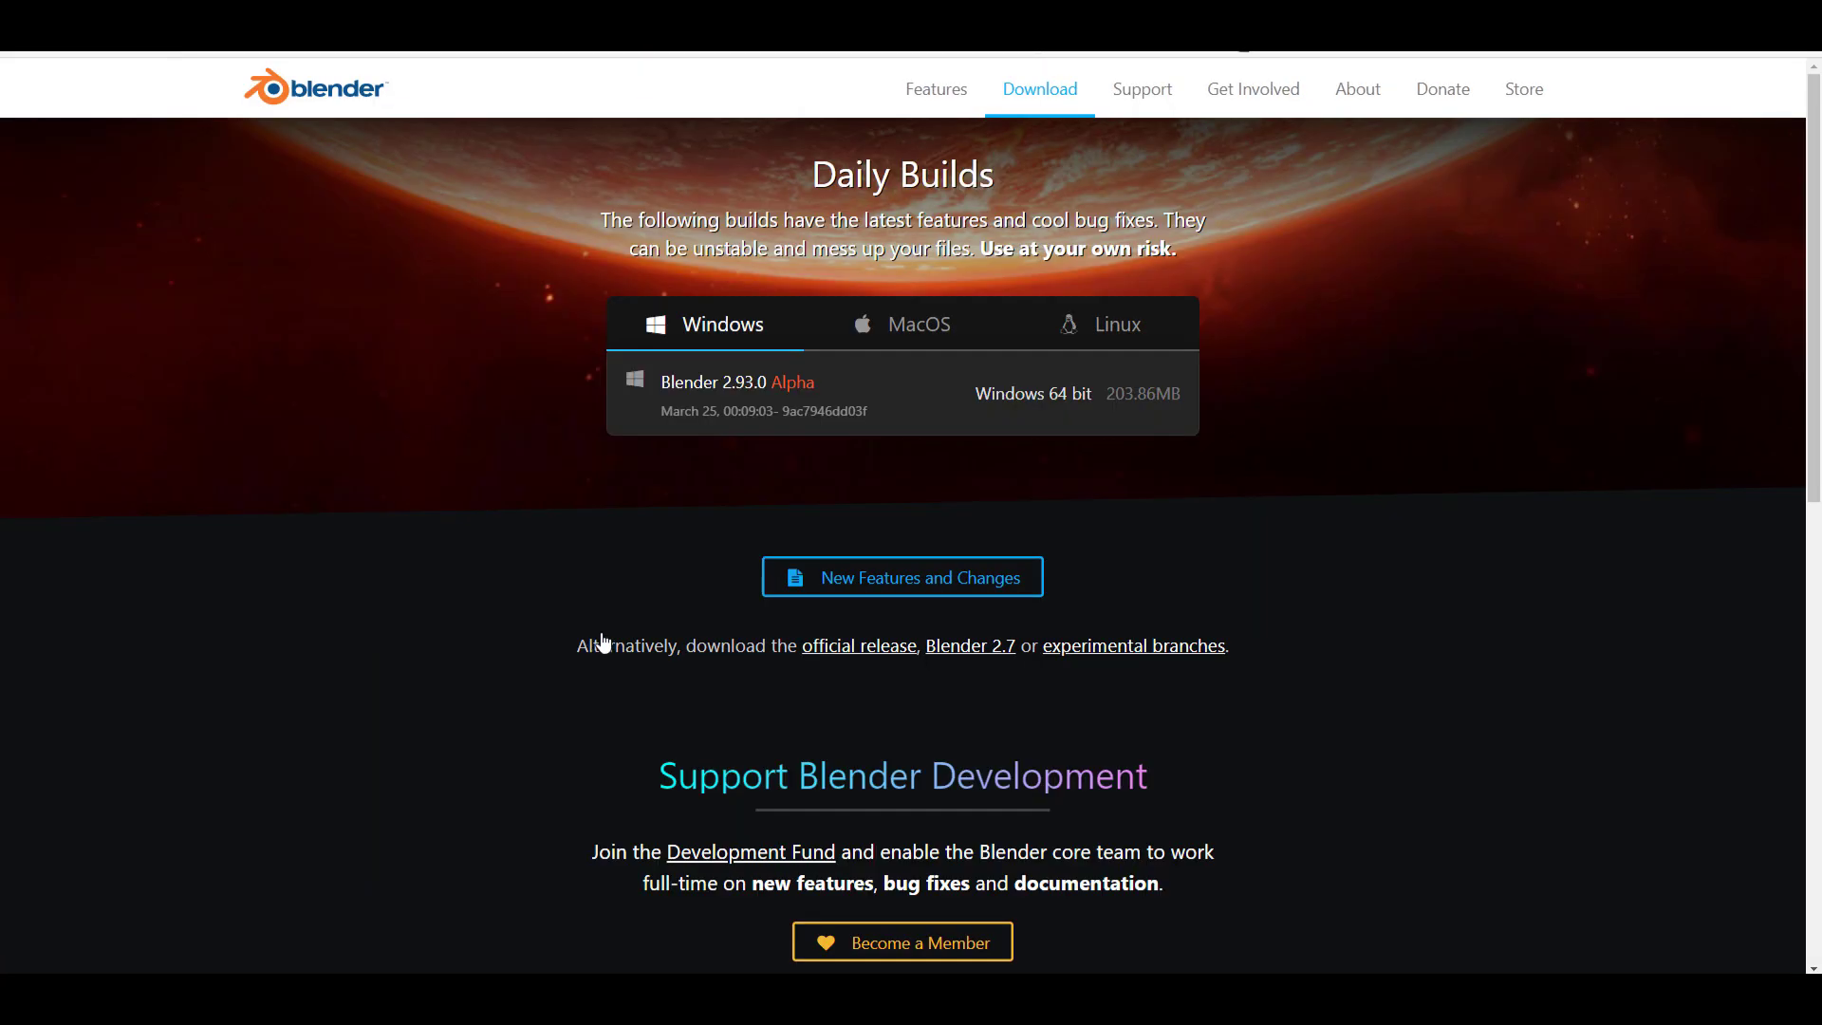
pyautogui.click(1122, 657)
pyautogui.scroll(4, 573, 728)
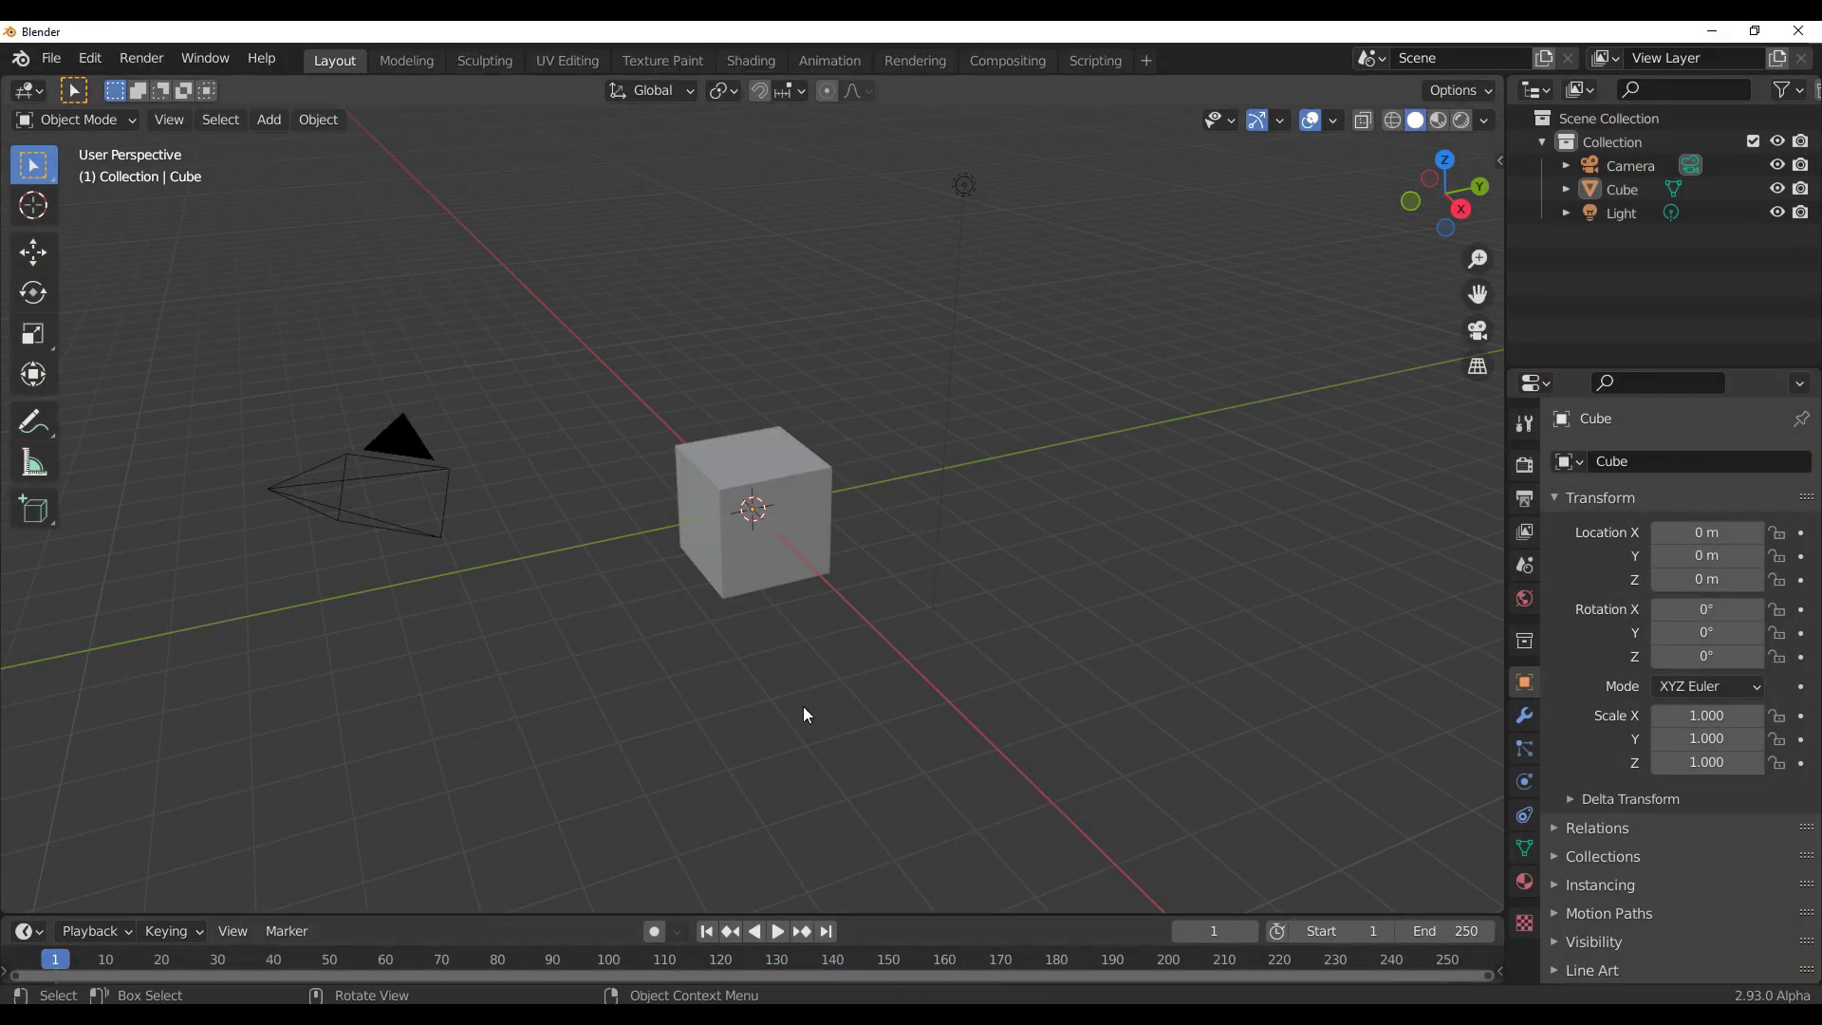
# Step: Add a level 3 Subdivision modifier to the default cube
pyautogui.moveTo(803, 706); pyautogui.dragTo(679, 509, button='middle')
pyautogui.scroll(4, 778, 640)
pyautogui.moveTo(778, 639); pyautogui.dragTo(729, 579, button='middle')
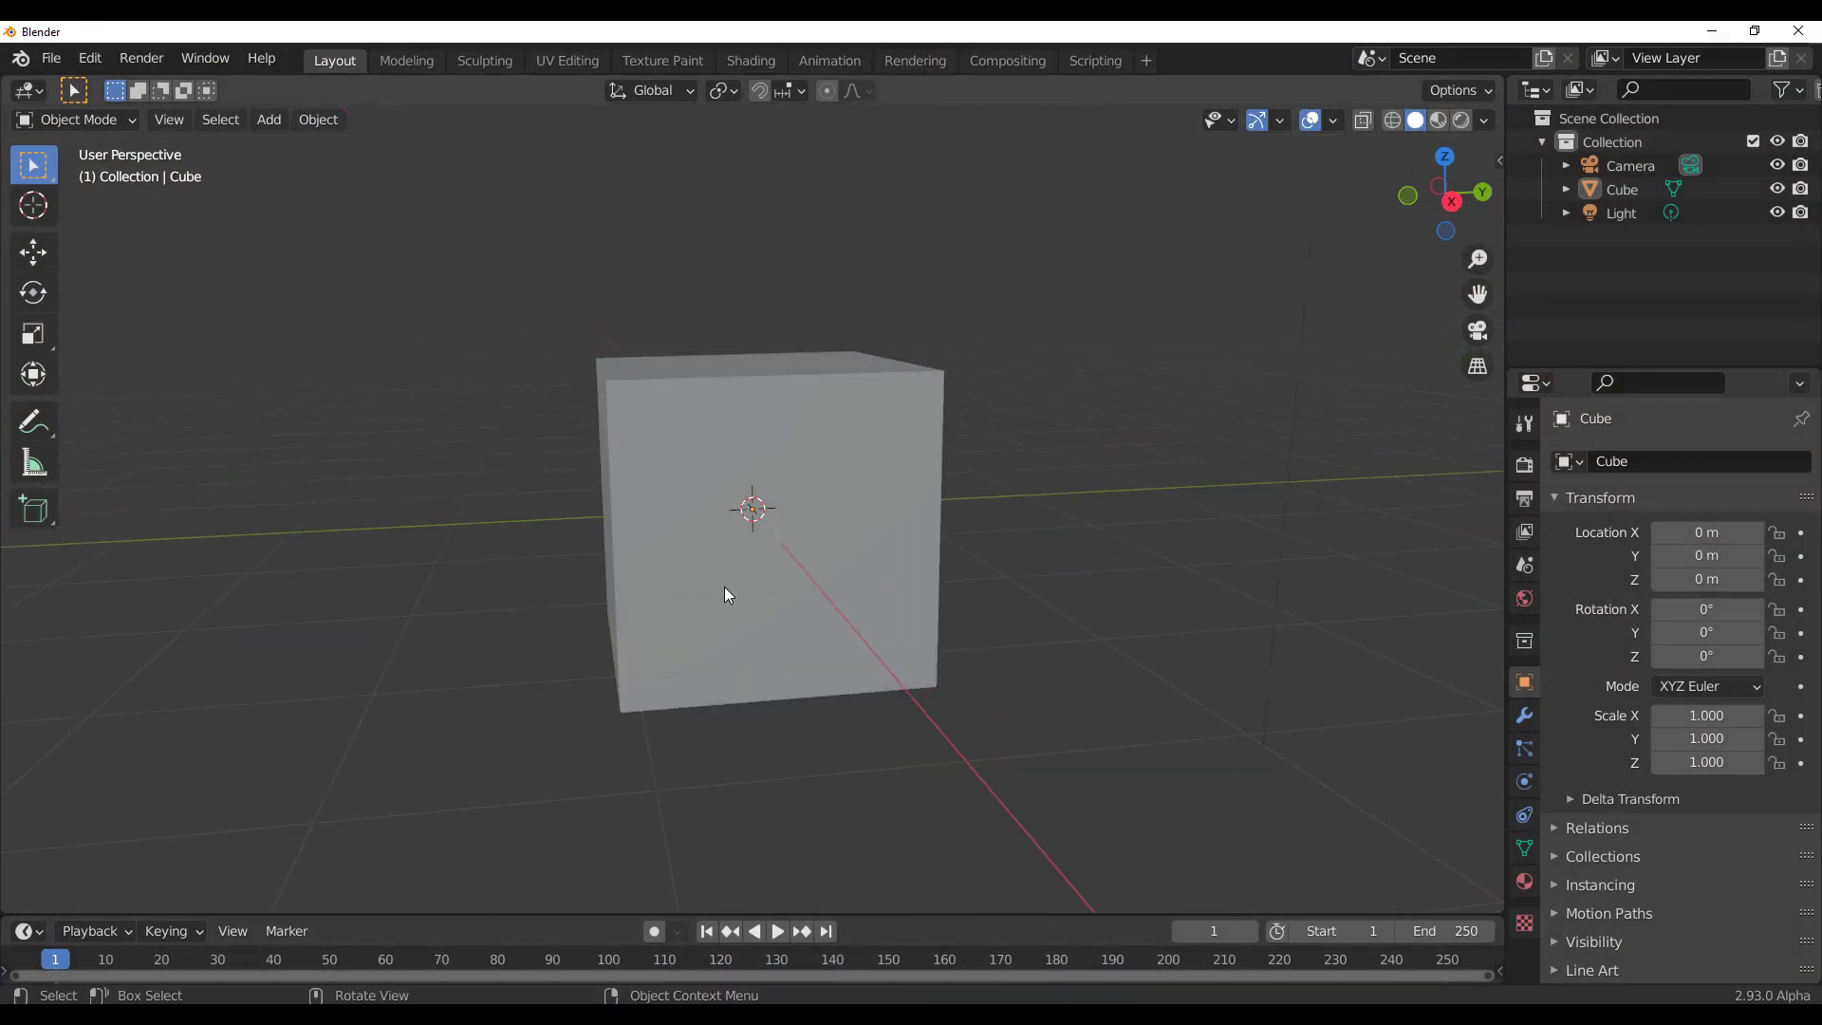
pyautogui.click(693, 435)
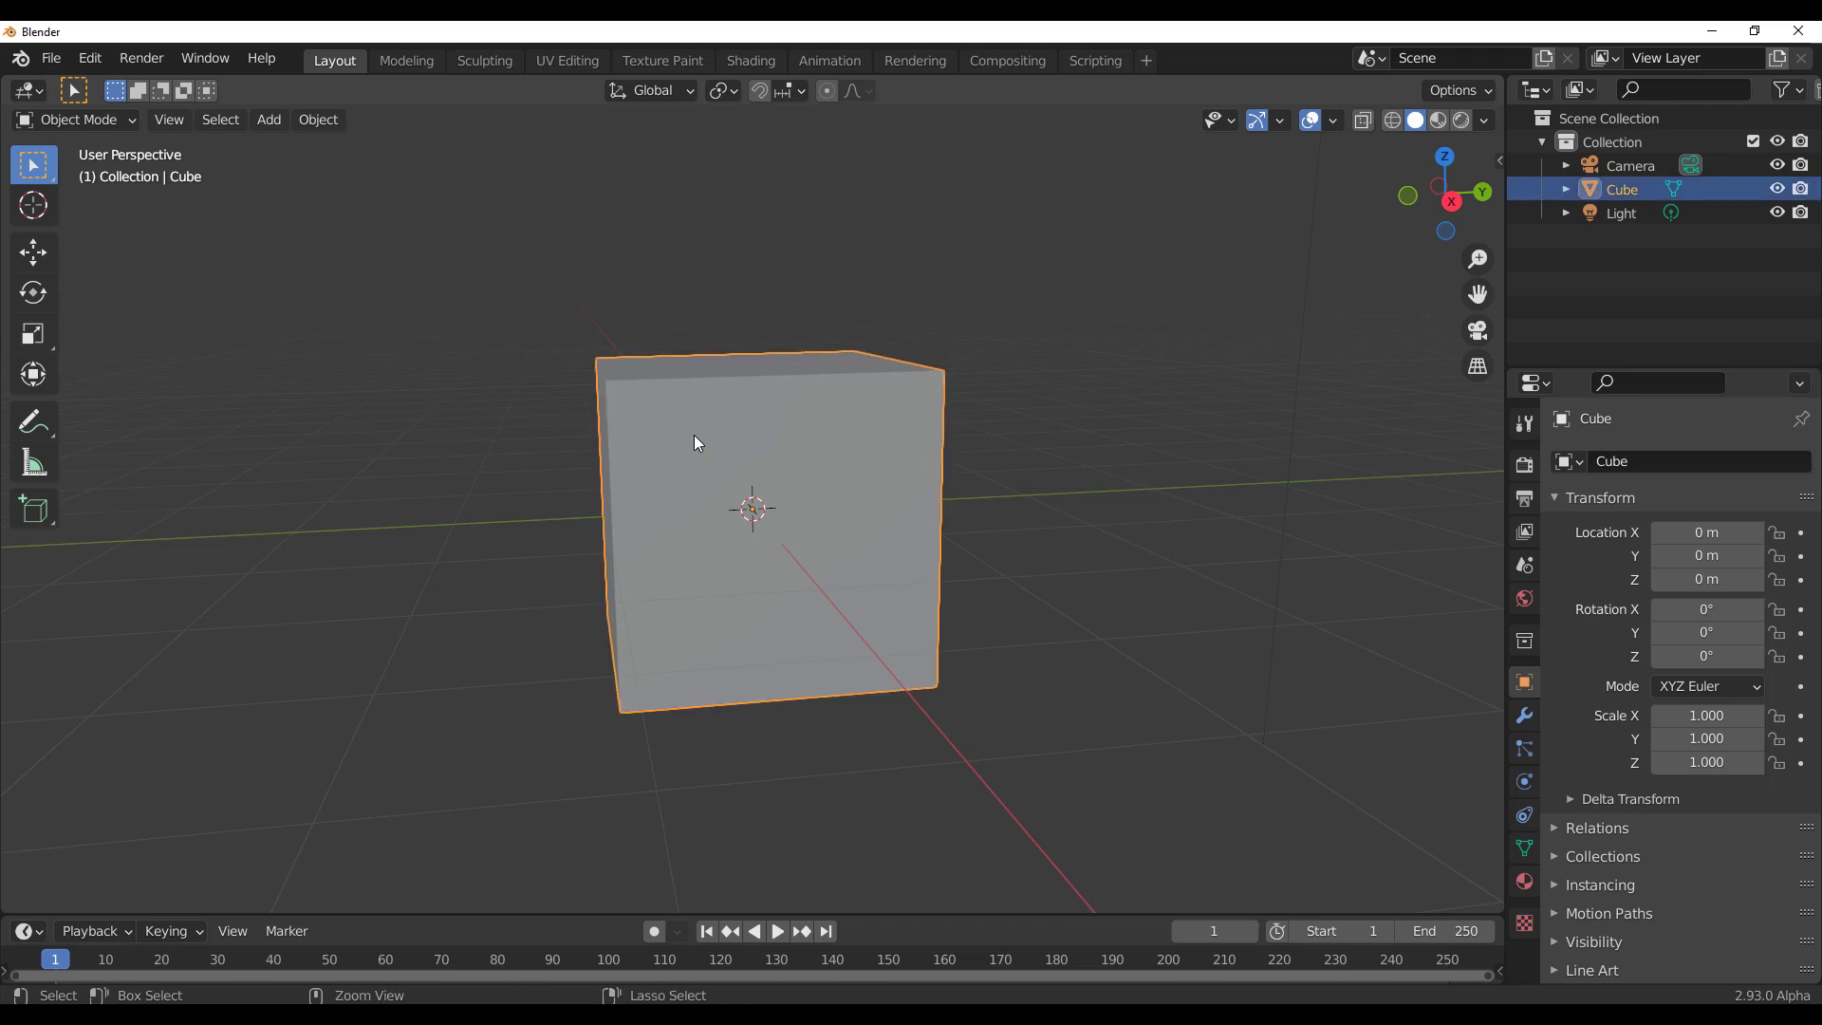
pyautogui.hotkey('ctrl', '3')
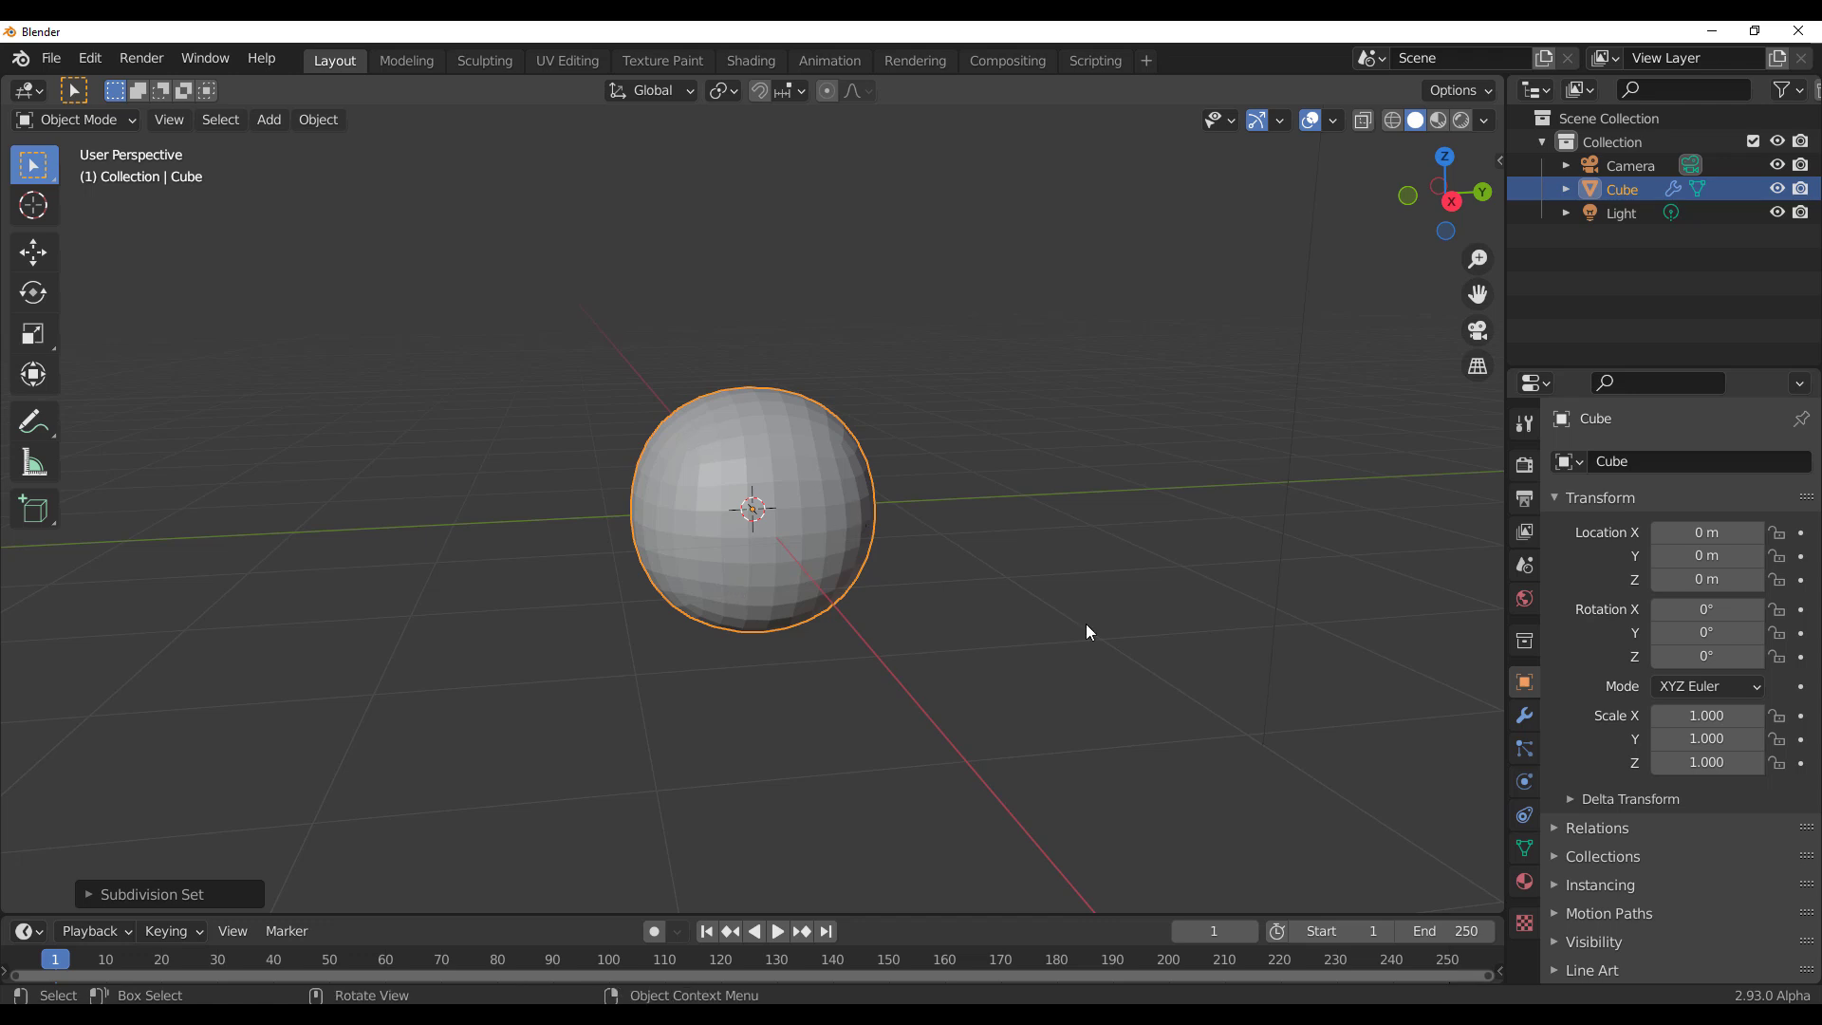
# Step: Set the cube's Subdivision modifier to viewport level 2 with the Simple type and apply it
pyautogui.click(1523, 716)
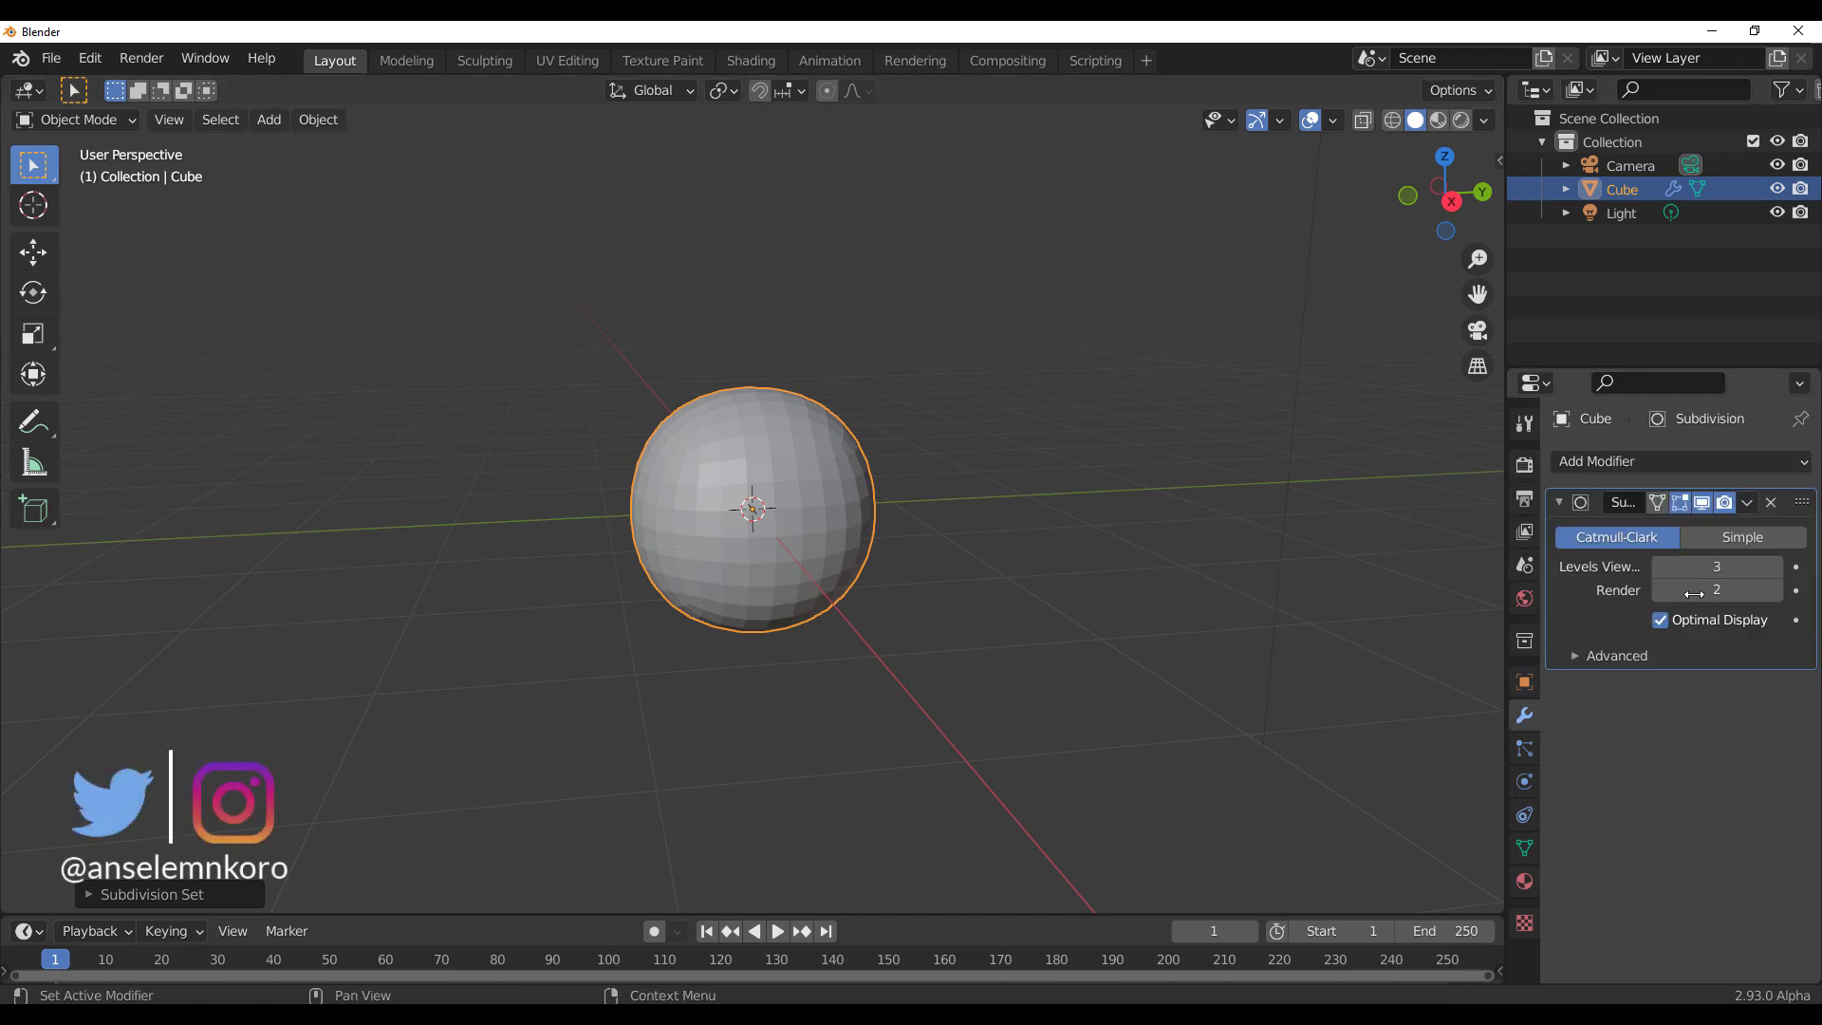
pyautogui.click(1661, 566)
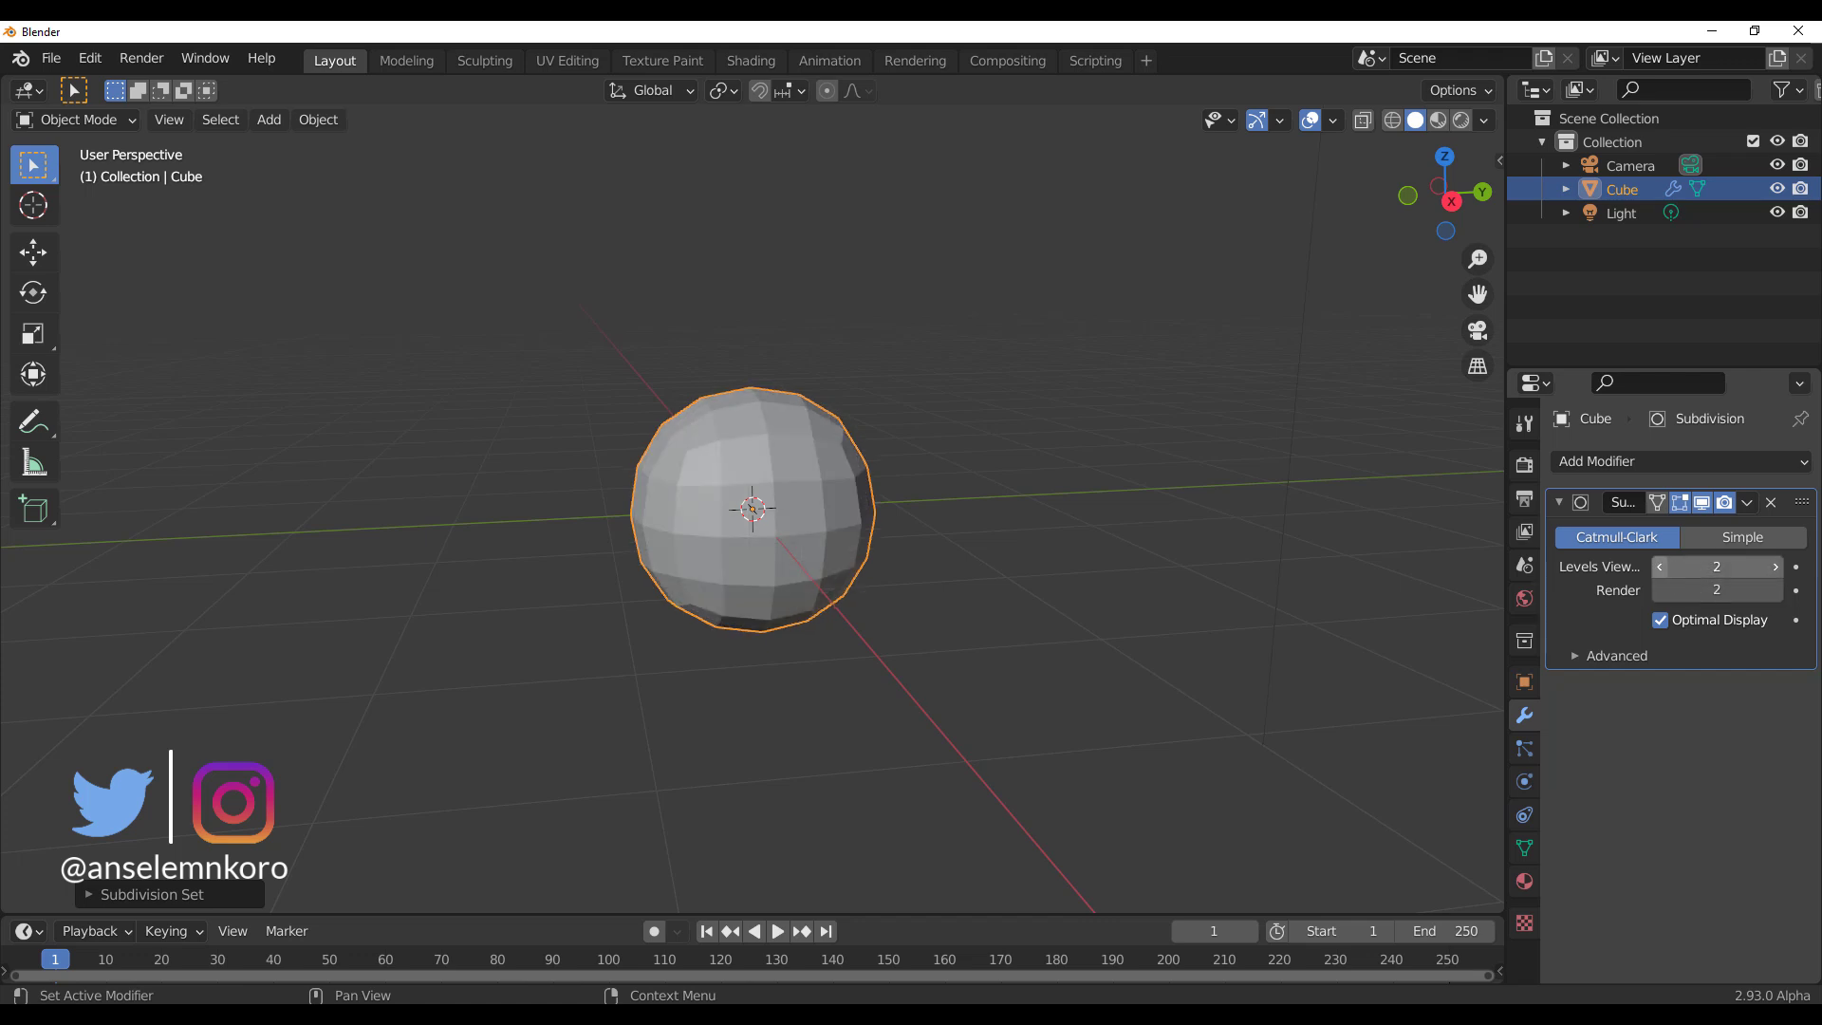
pyautogui.click(1743, 537)
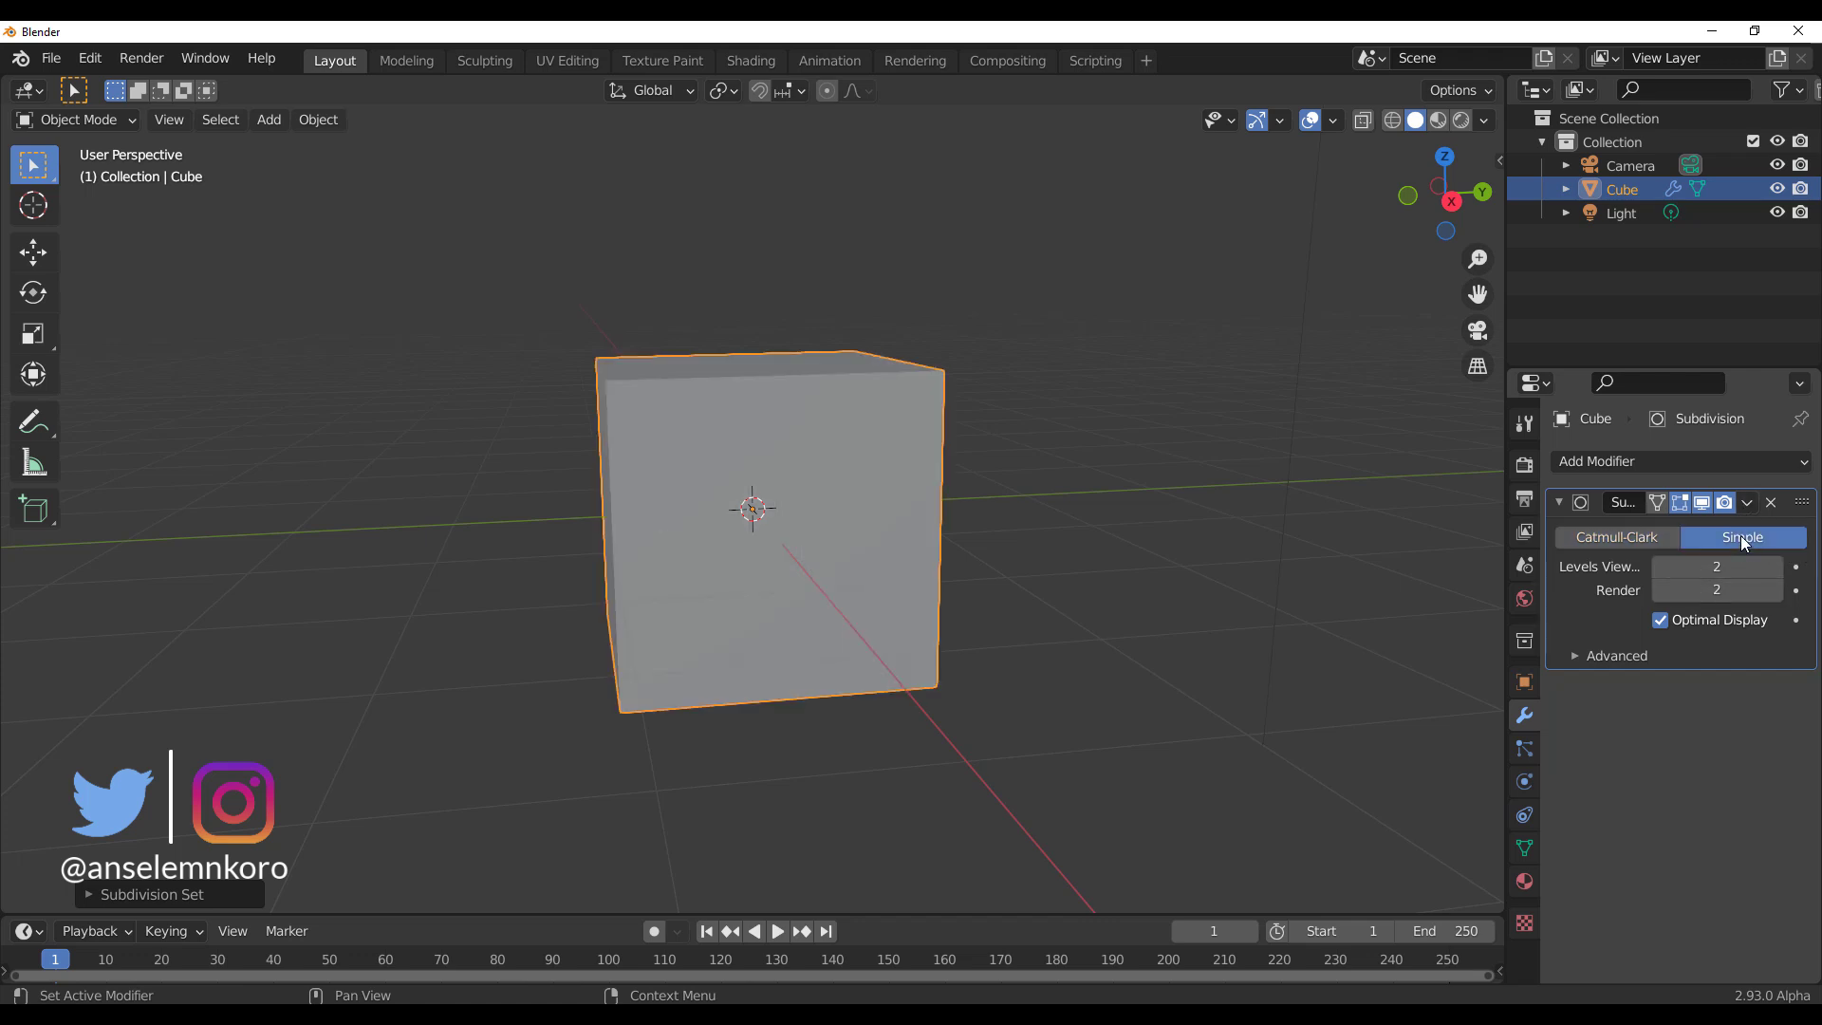
pyautogui.click(1747, 509)
pyautogui.click(1709, 528)
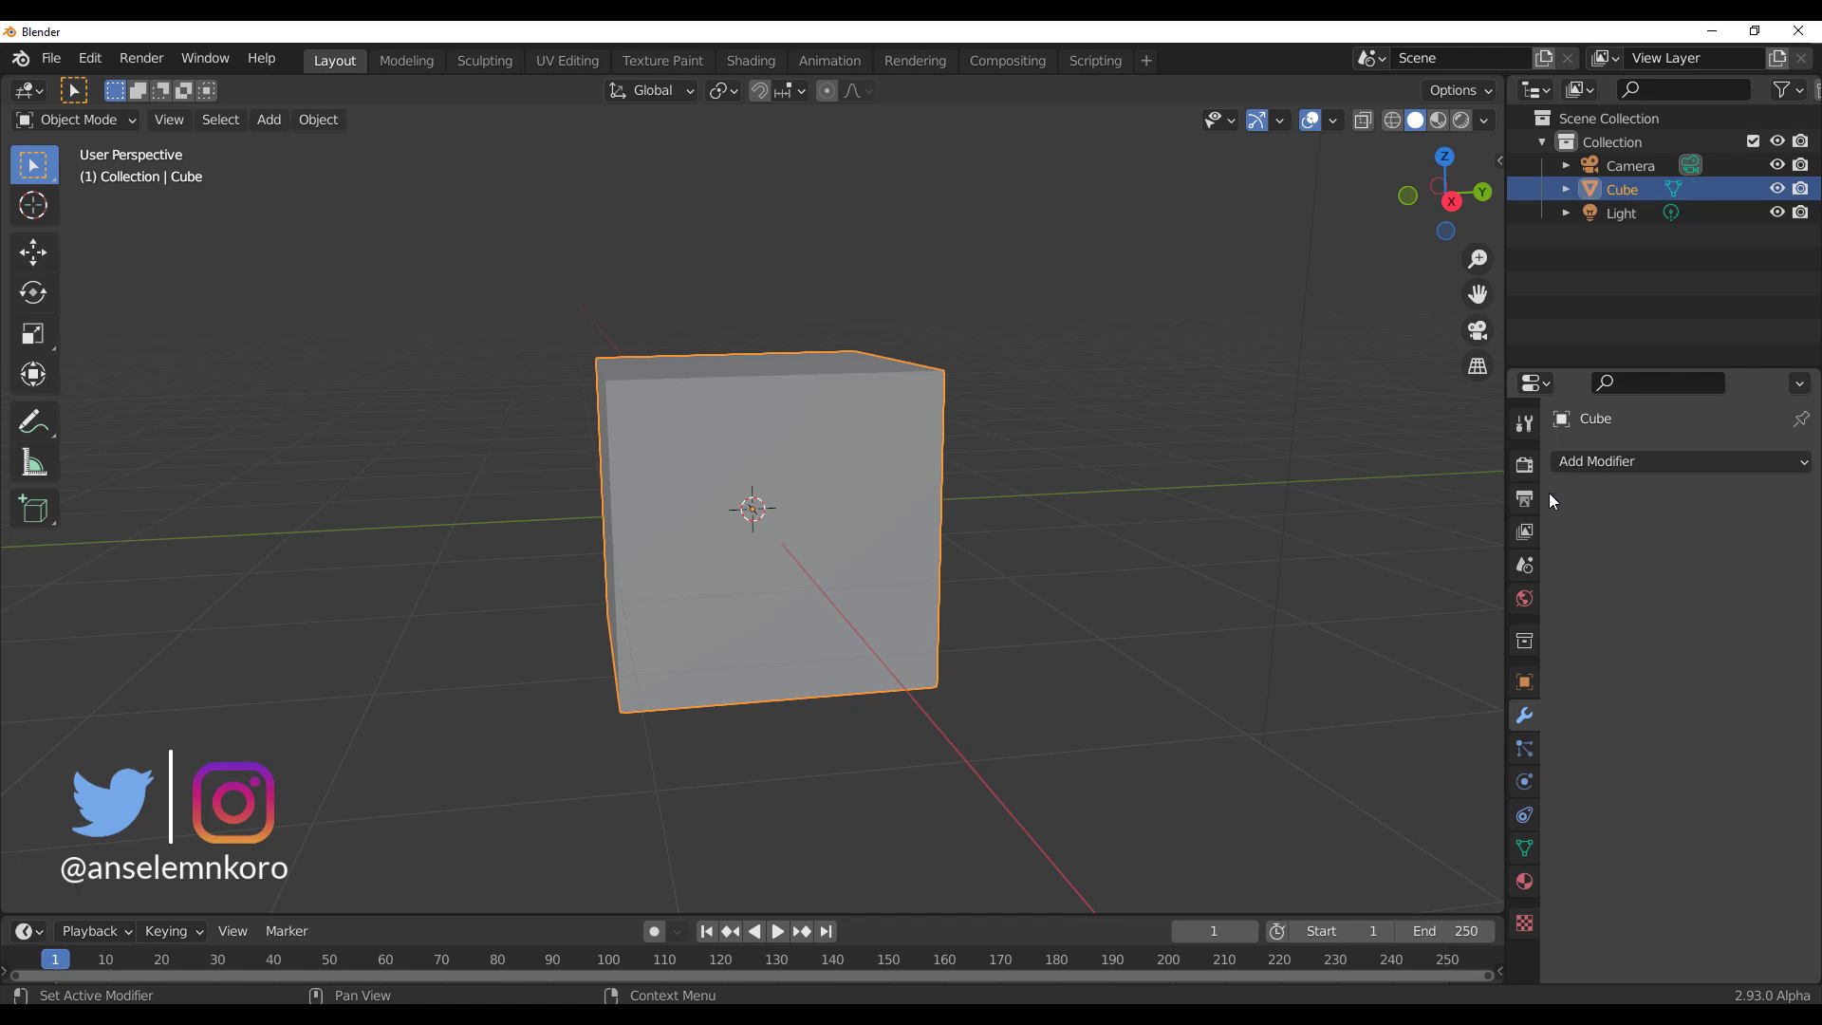
# Step: Switch the cube to Sculpt Mode and enable the wireframe overlay
pyautogui.click(1030, 570)
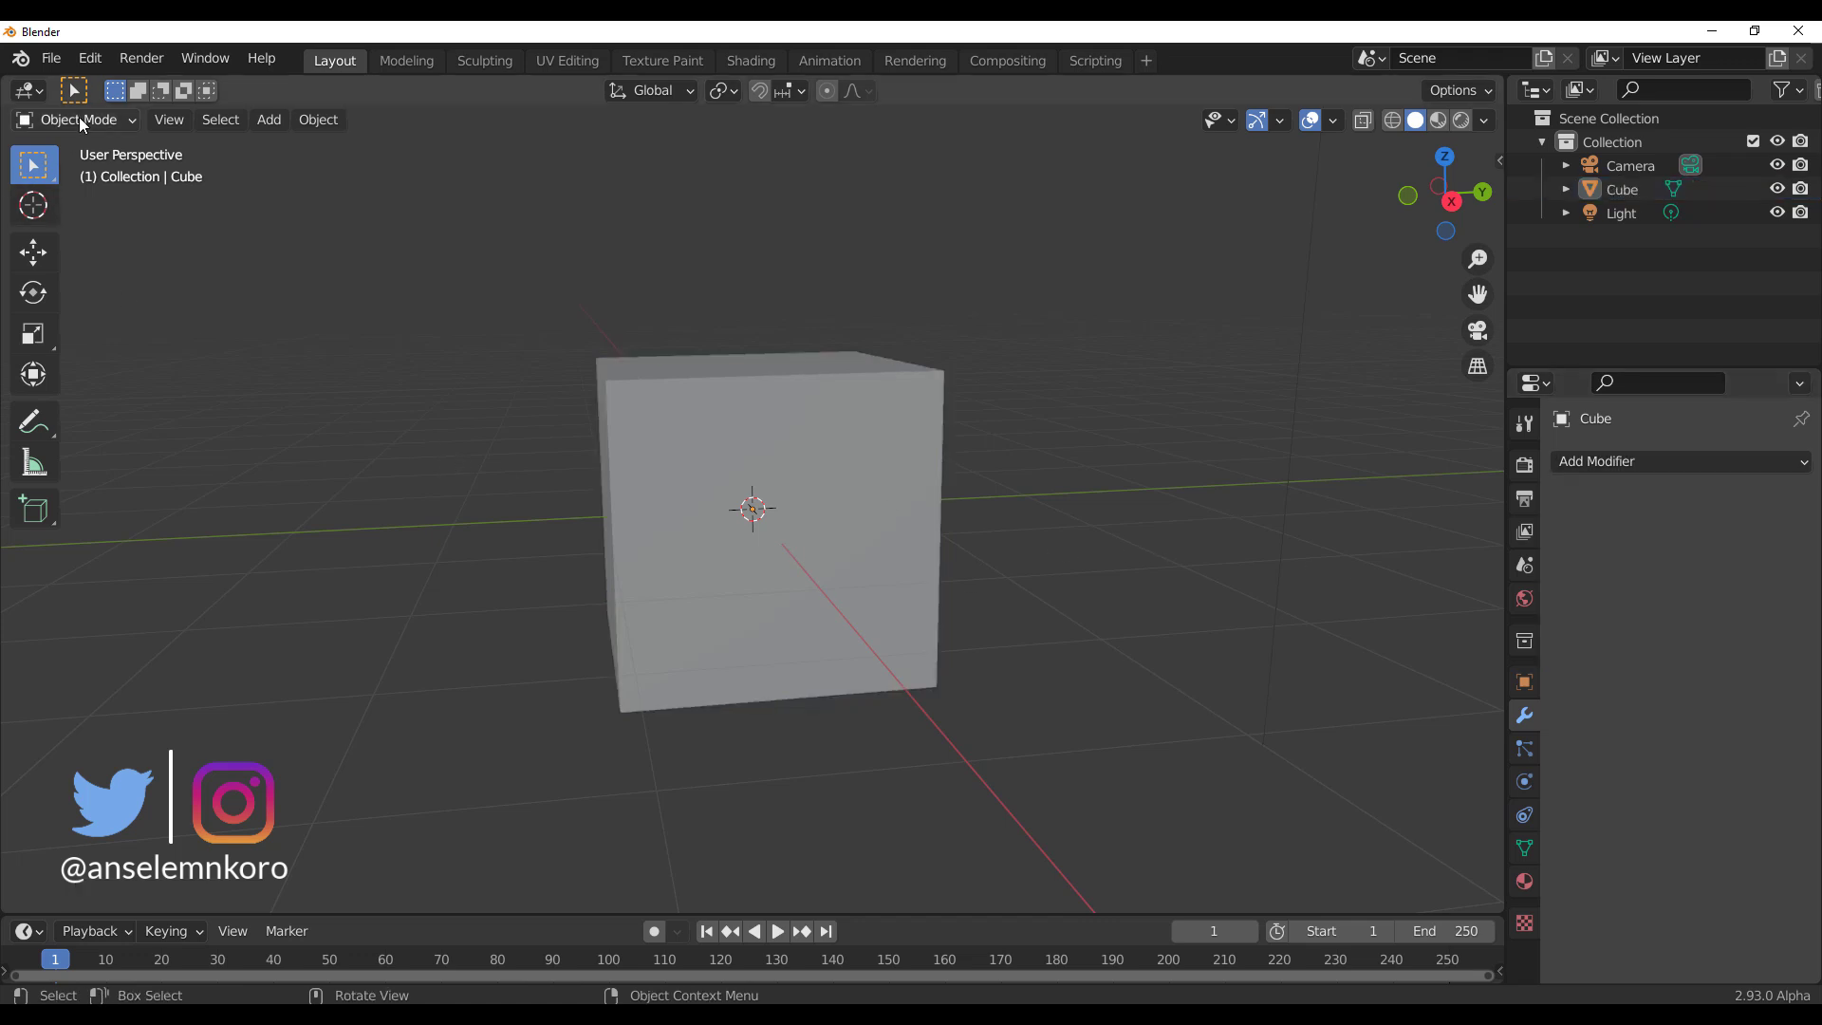
pyautogui.click(78, 118)
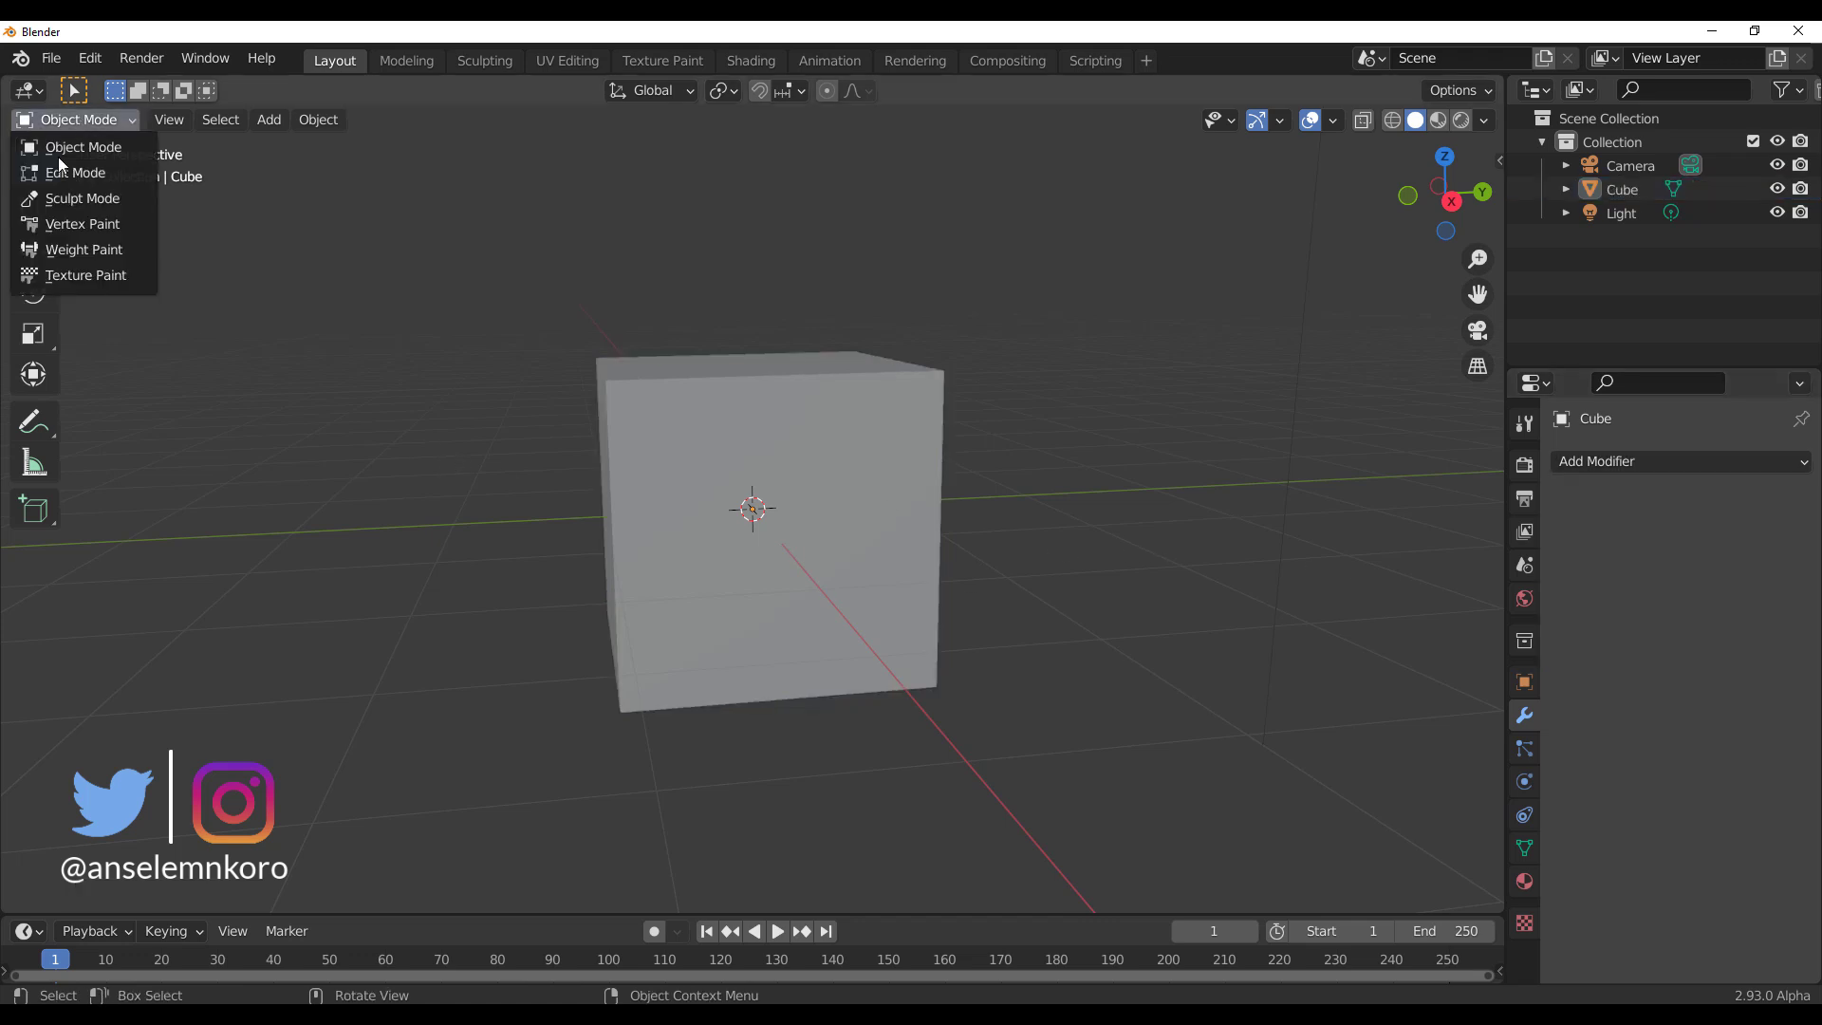
pyautogui.click(74, 208)
pyautogui.moveTo(773, 578)
pyautogui.mouseDown(button='middle')
pyautogui.moveTo(939, 607)
pyautogui.moveTo(848, 594)
pyautogui.moveTo(1332, 169)
pyautogui.mouseUp(button='middle')
pyautogui.moveTo(731, 598); pyautogui.dragTo(912, 577, button='middle')
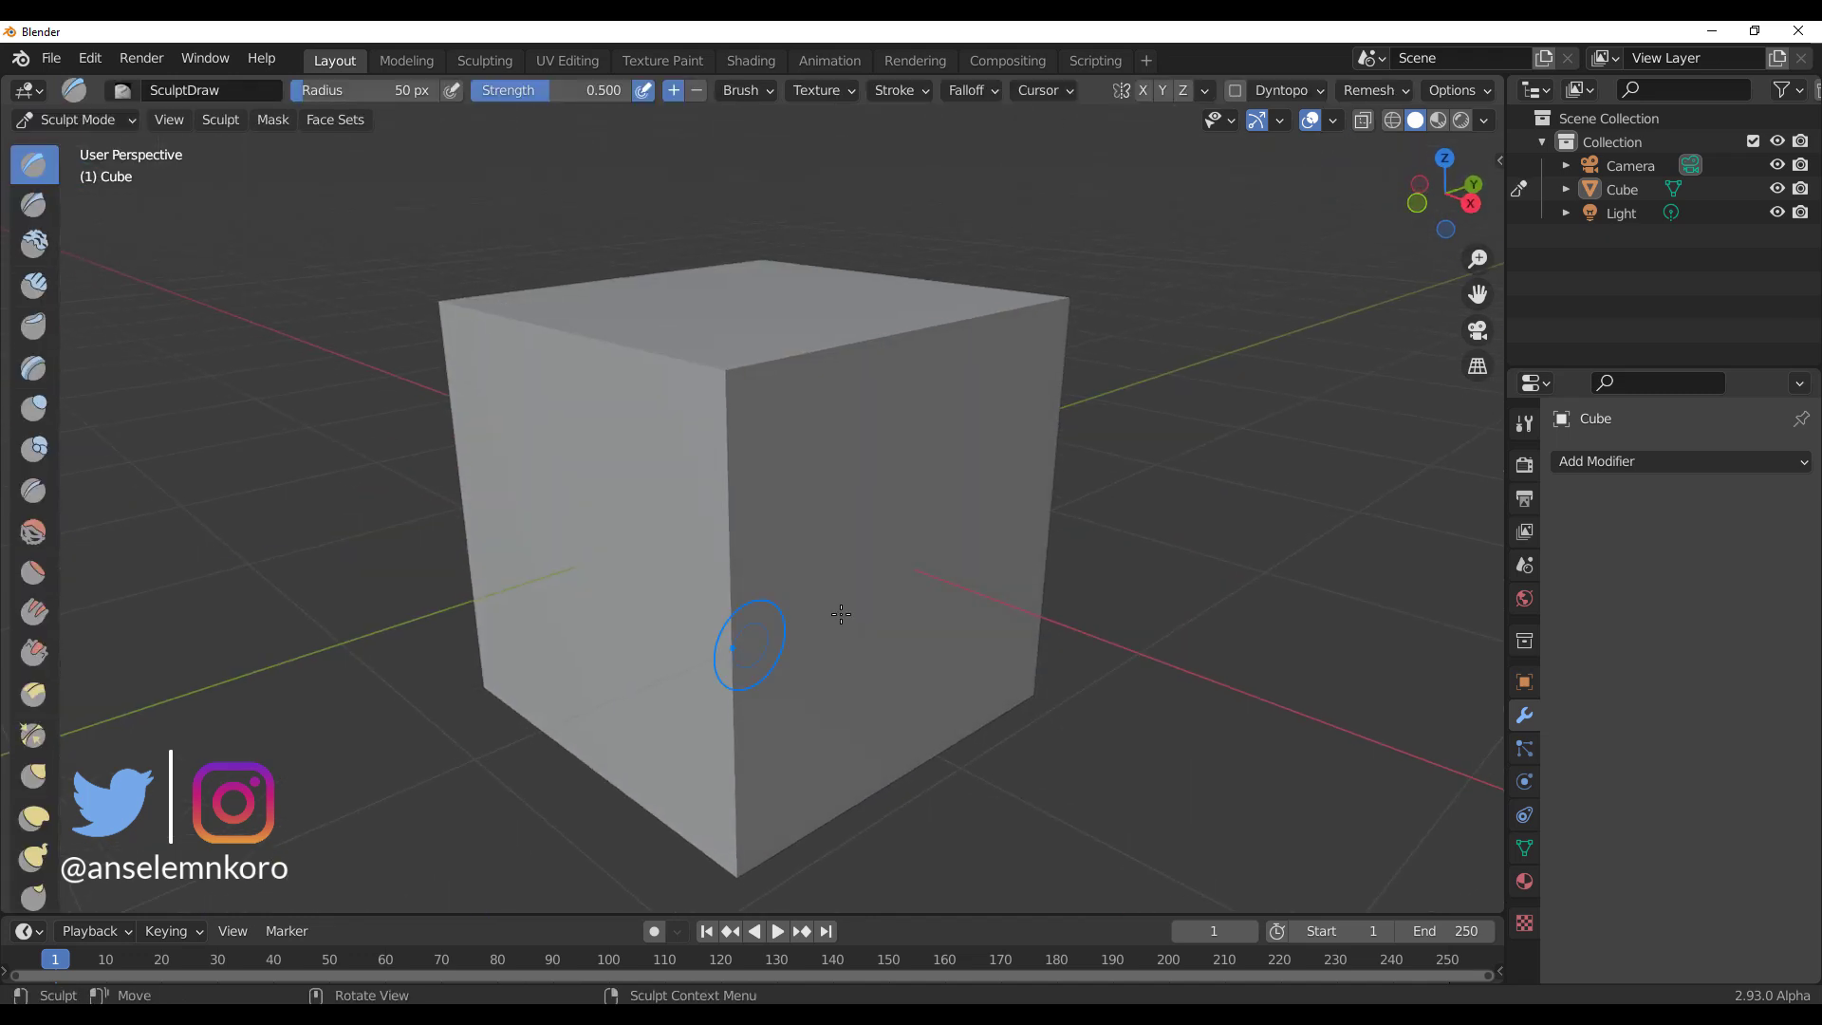
pyautogui.click(1335, 120)
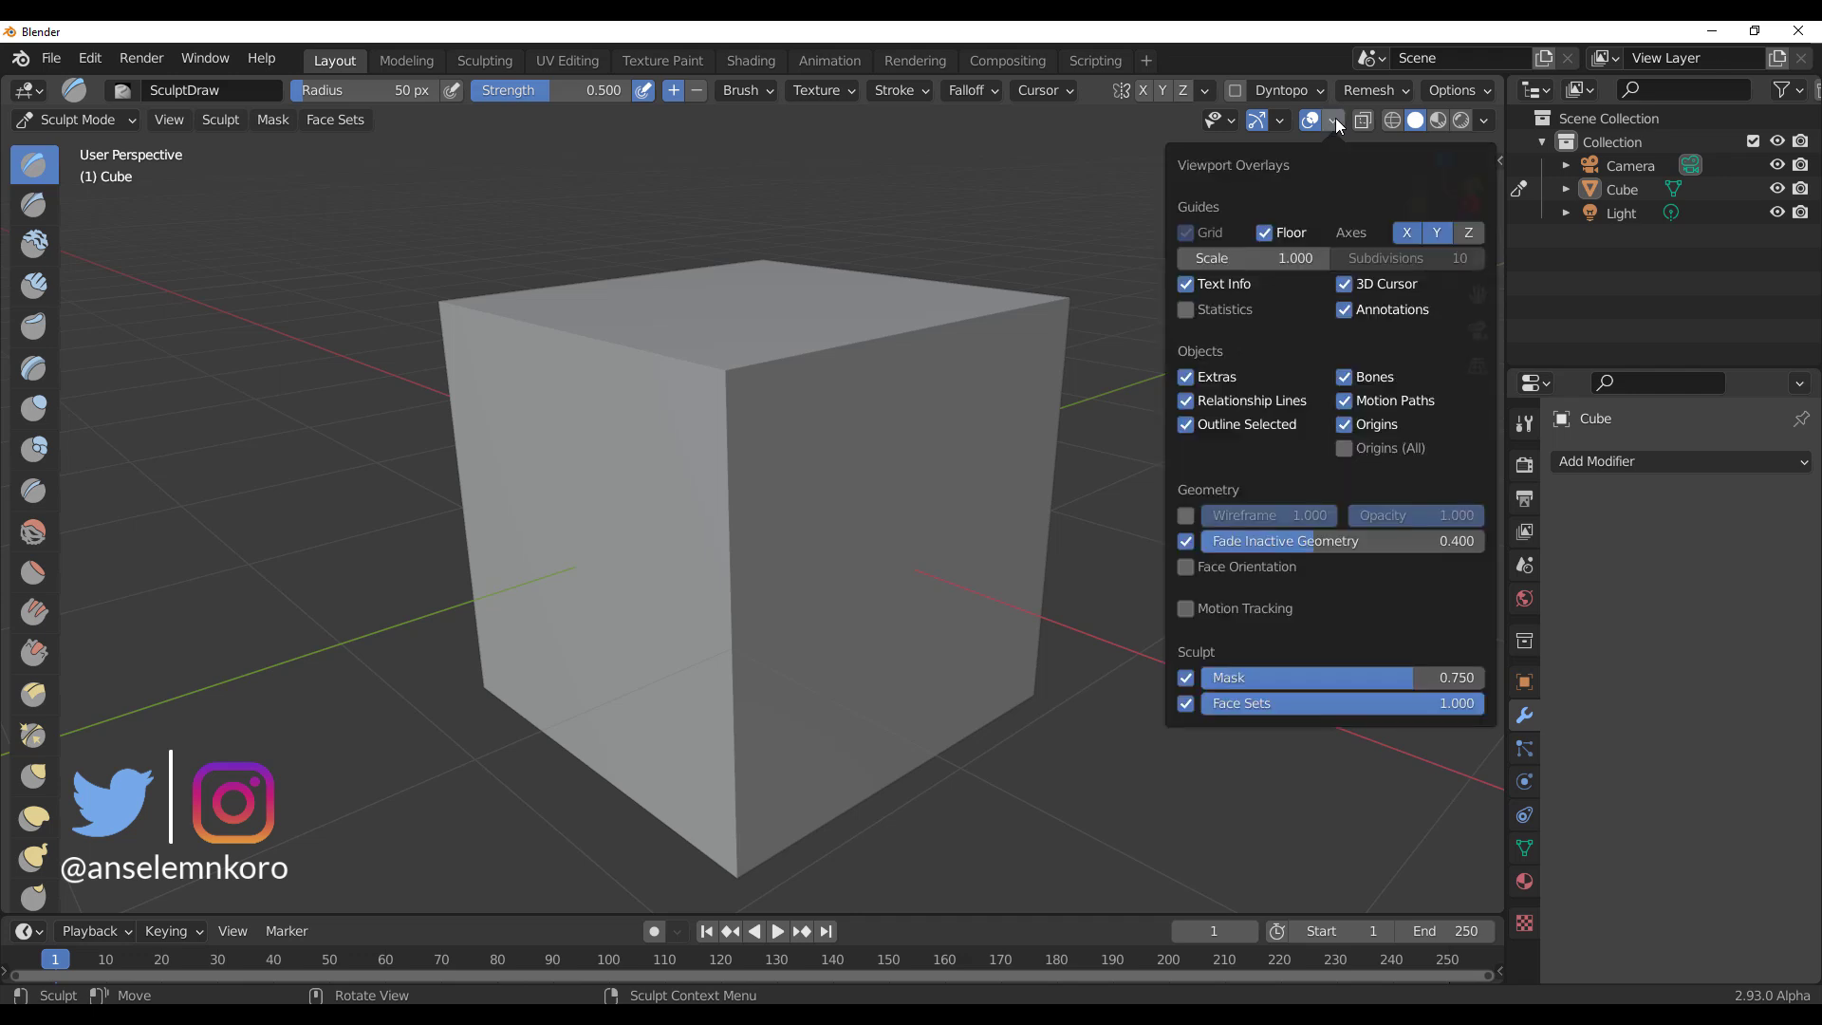
pyautogui.click(1188, 516)
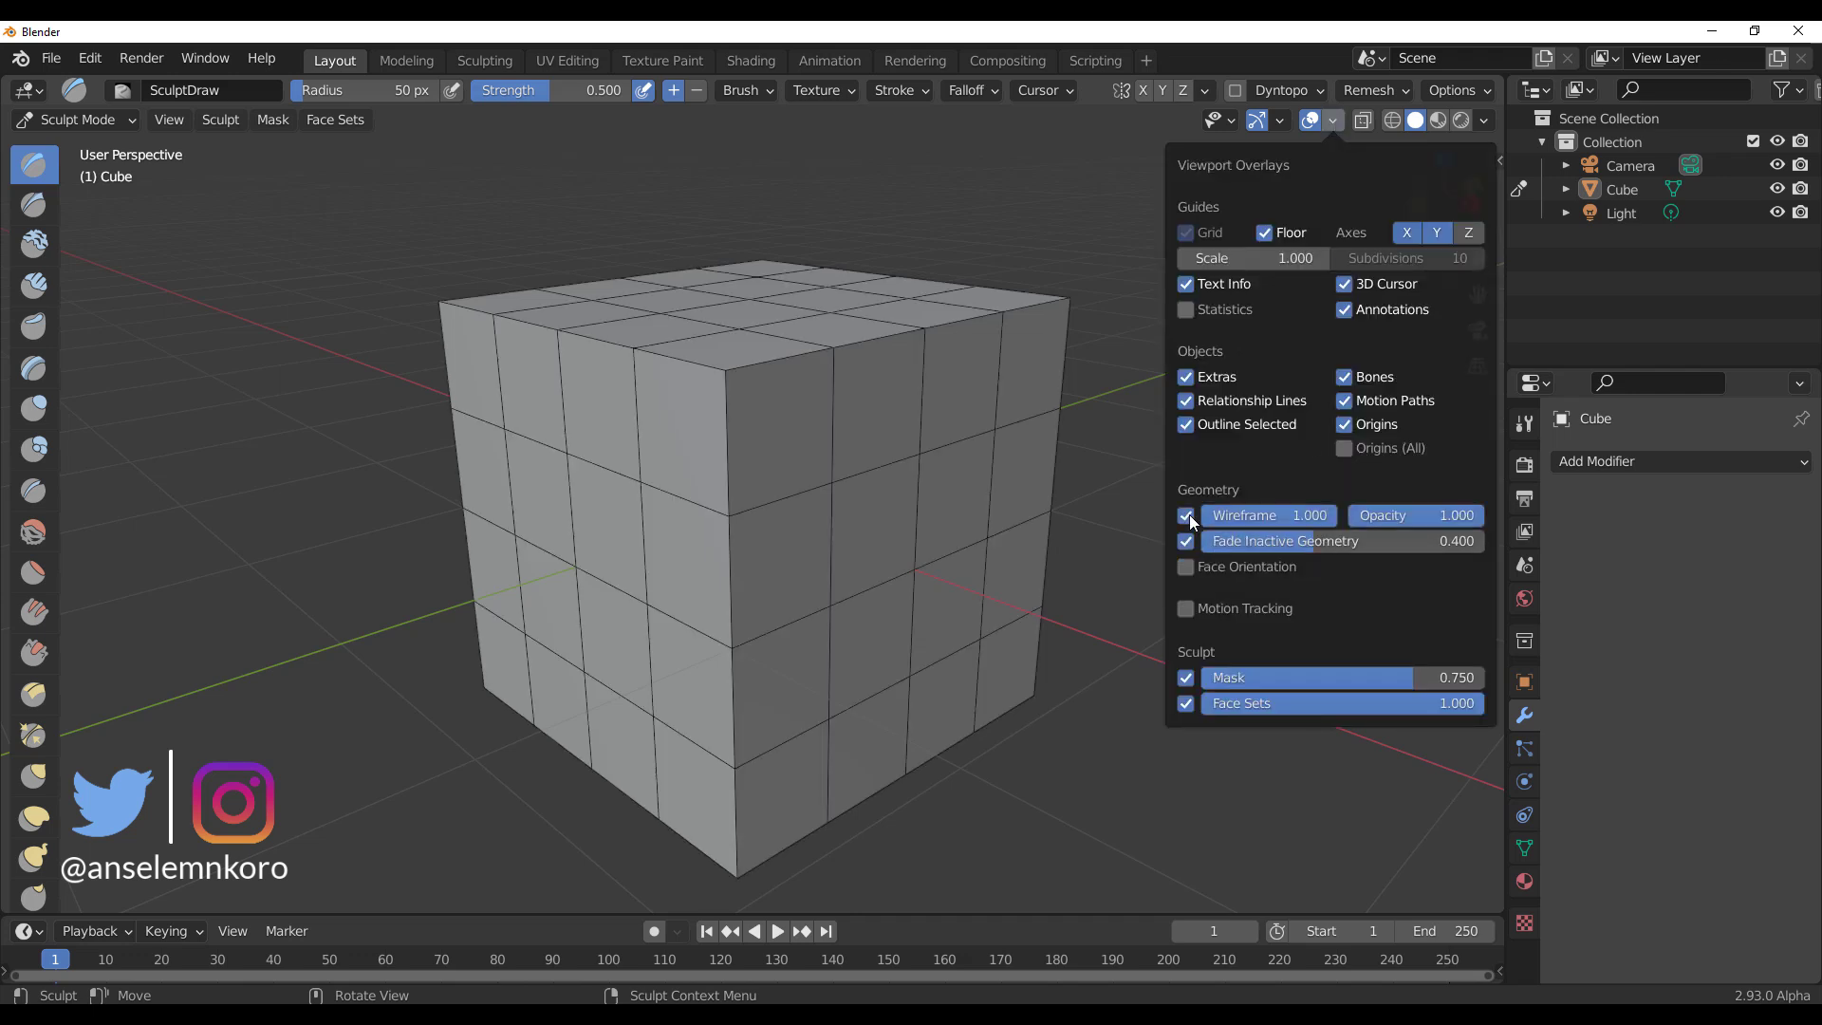
# Step: Show the cube in Right Orthographic view and widen the sculpting tool list to two columns
pyautogui.moveTo(943, 581); pyautogui.dragTo(1553, 344, button='middle')
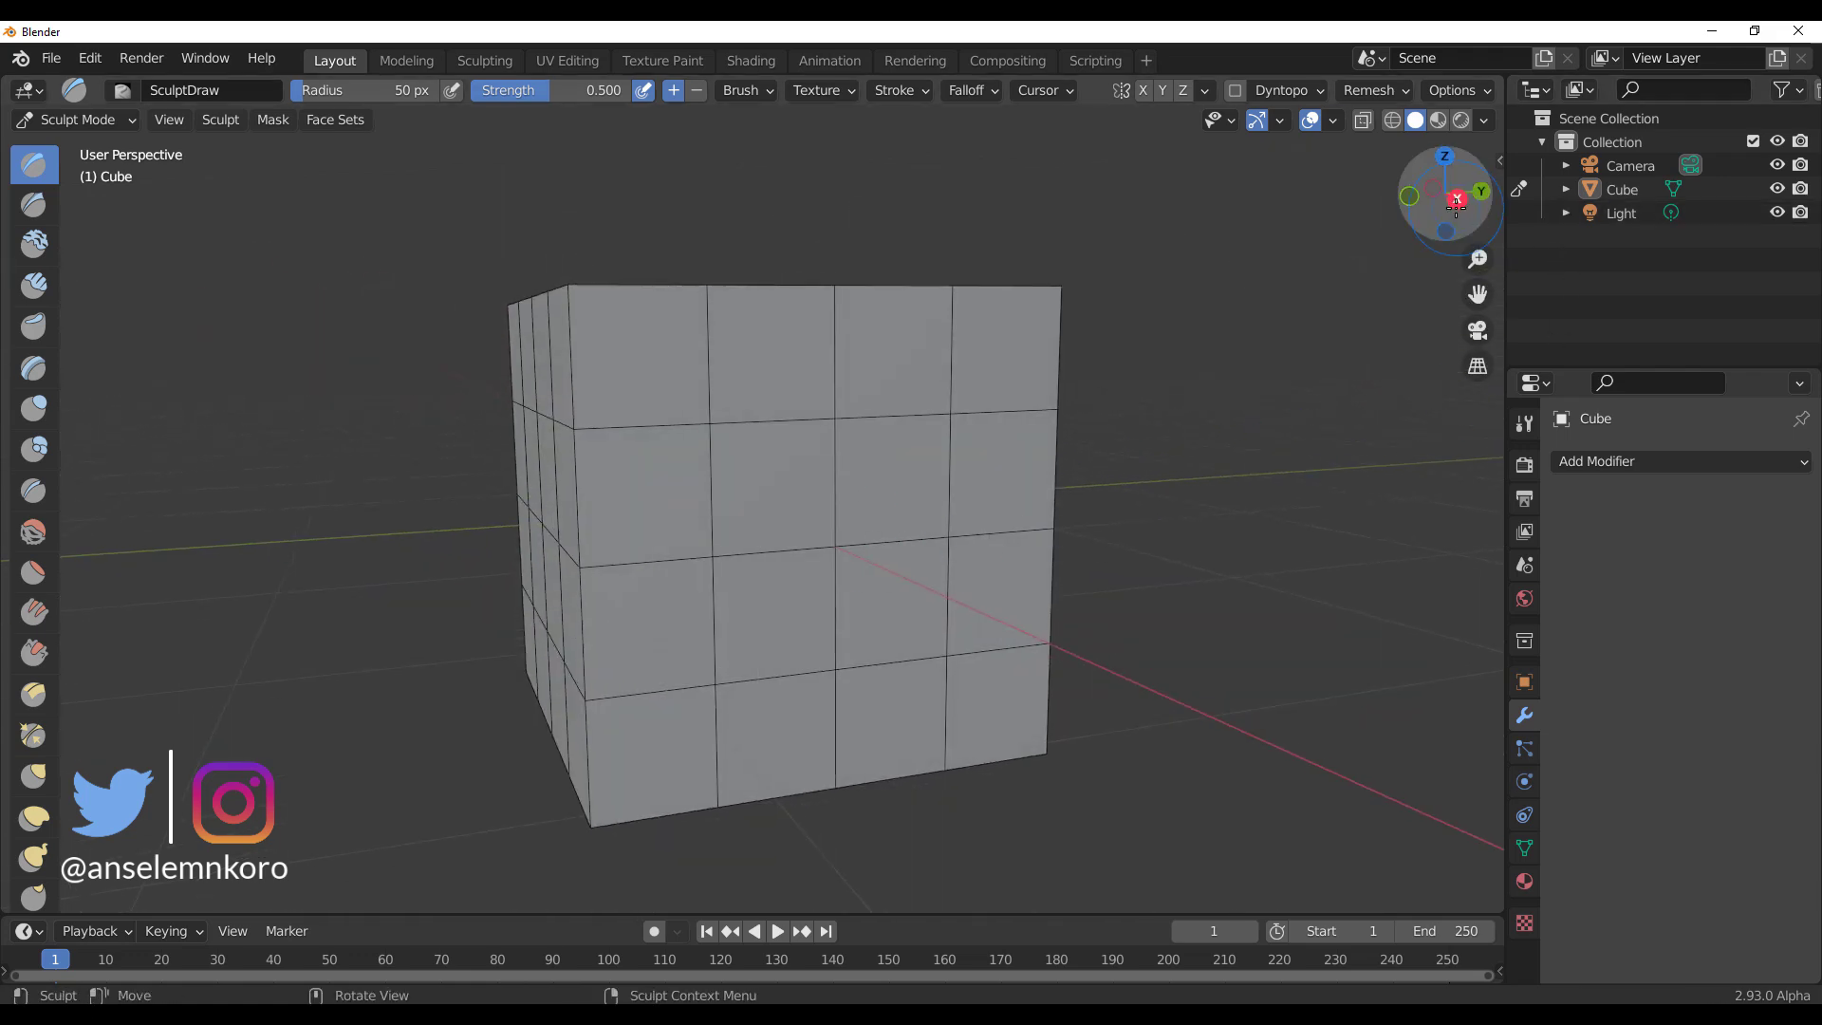
pyautogui.click(1456, 199)
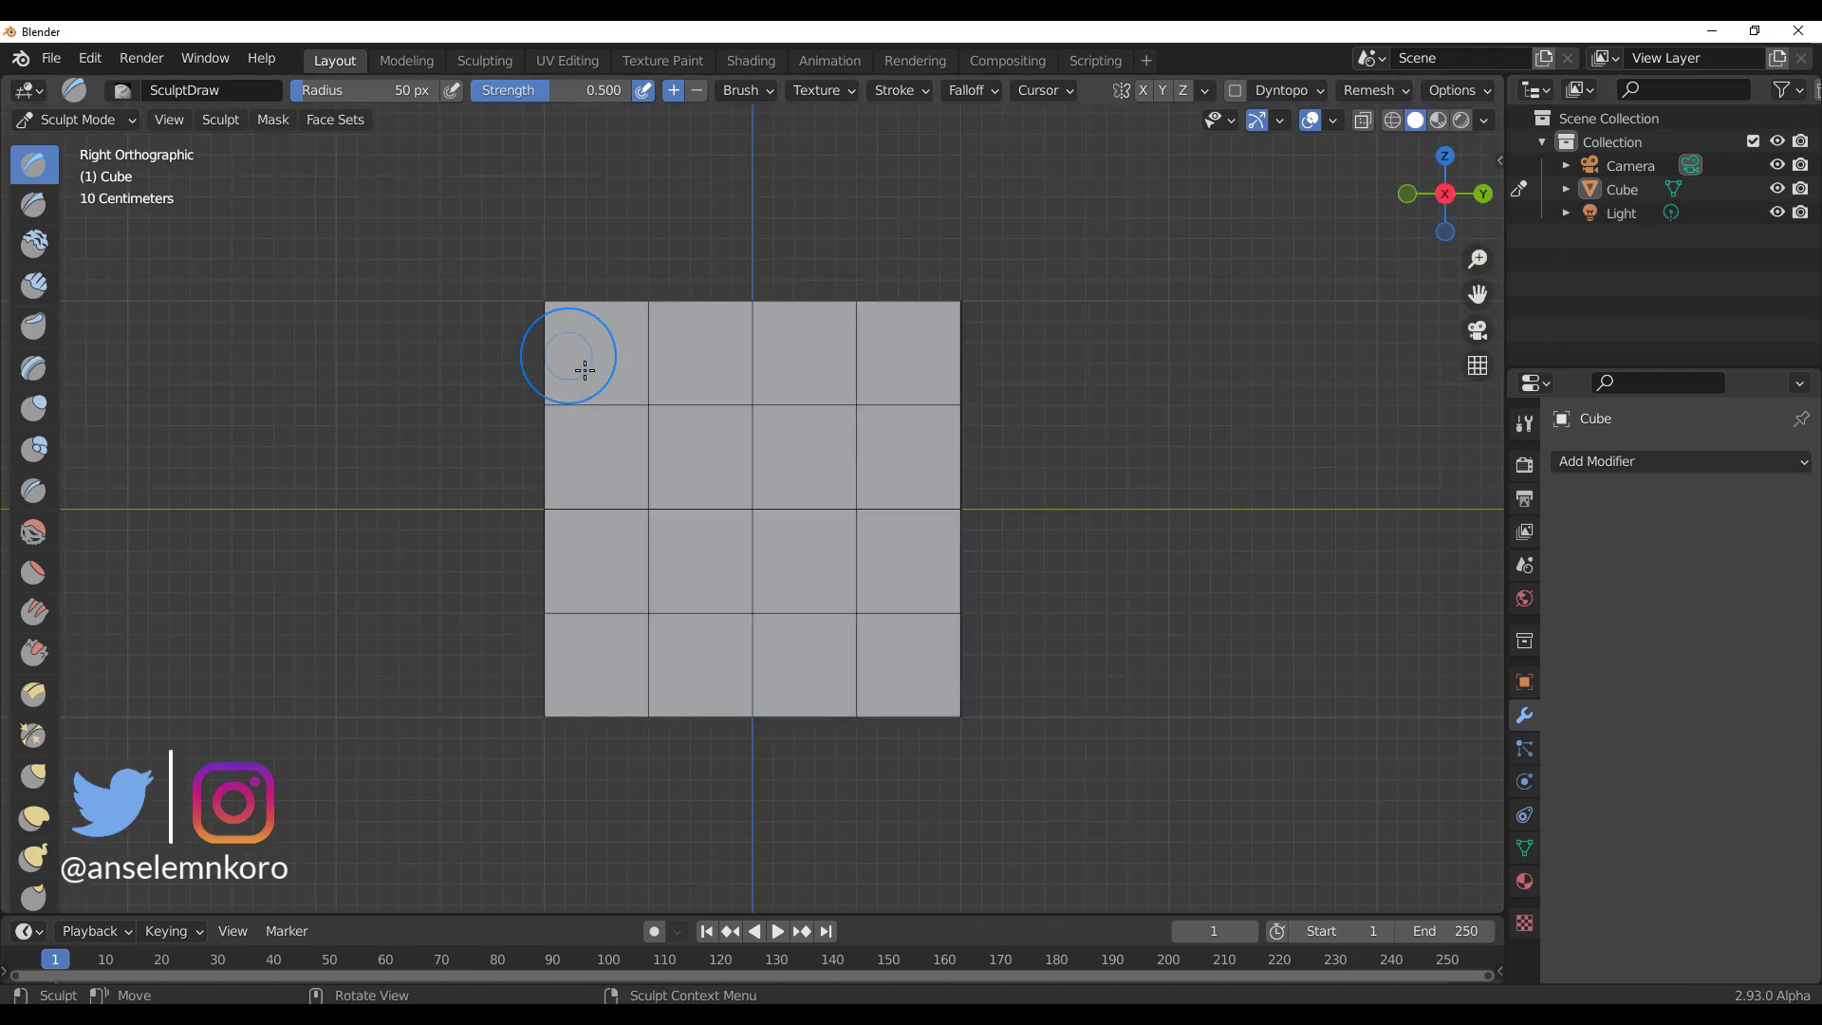
pyautogui.moveTo(588, 373); pyautogui.dragTo(825, 379, button='middle')
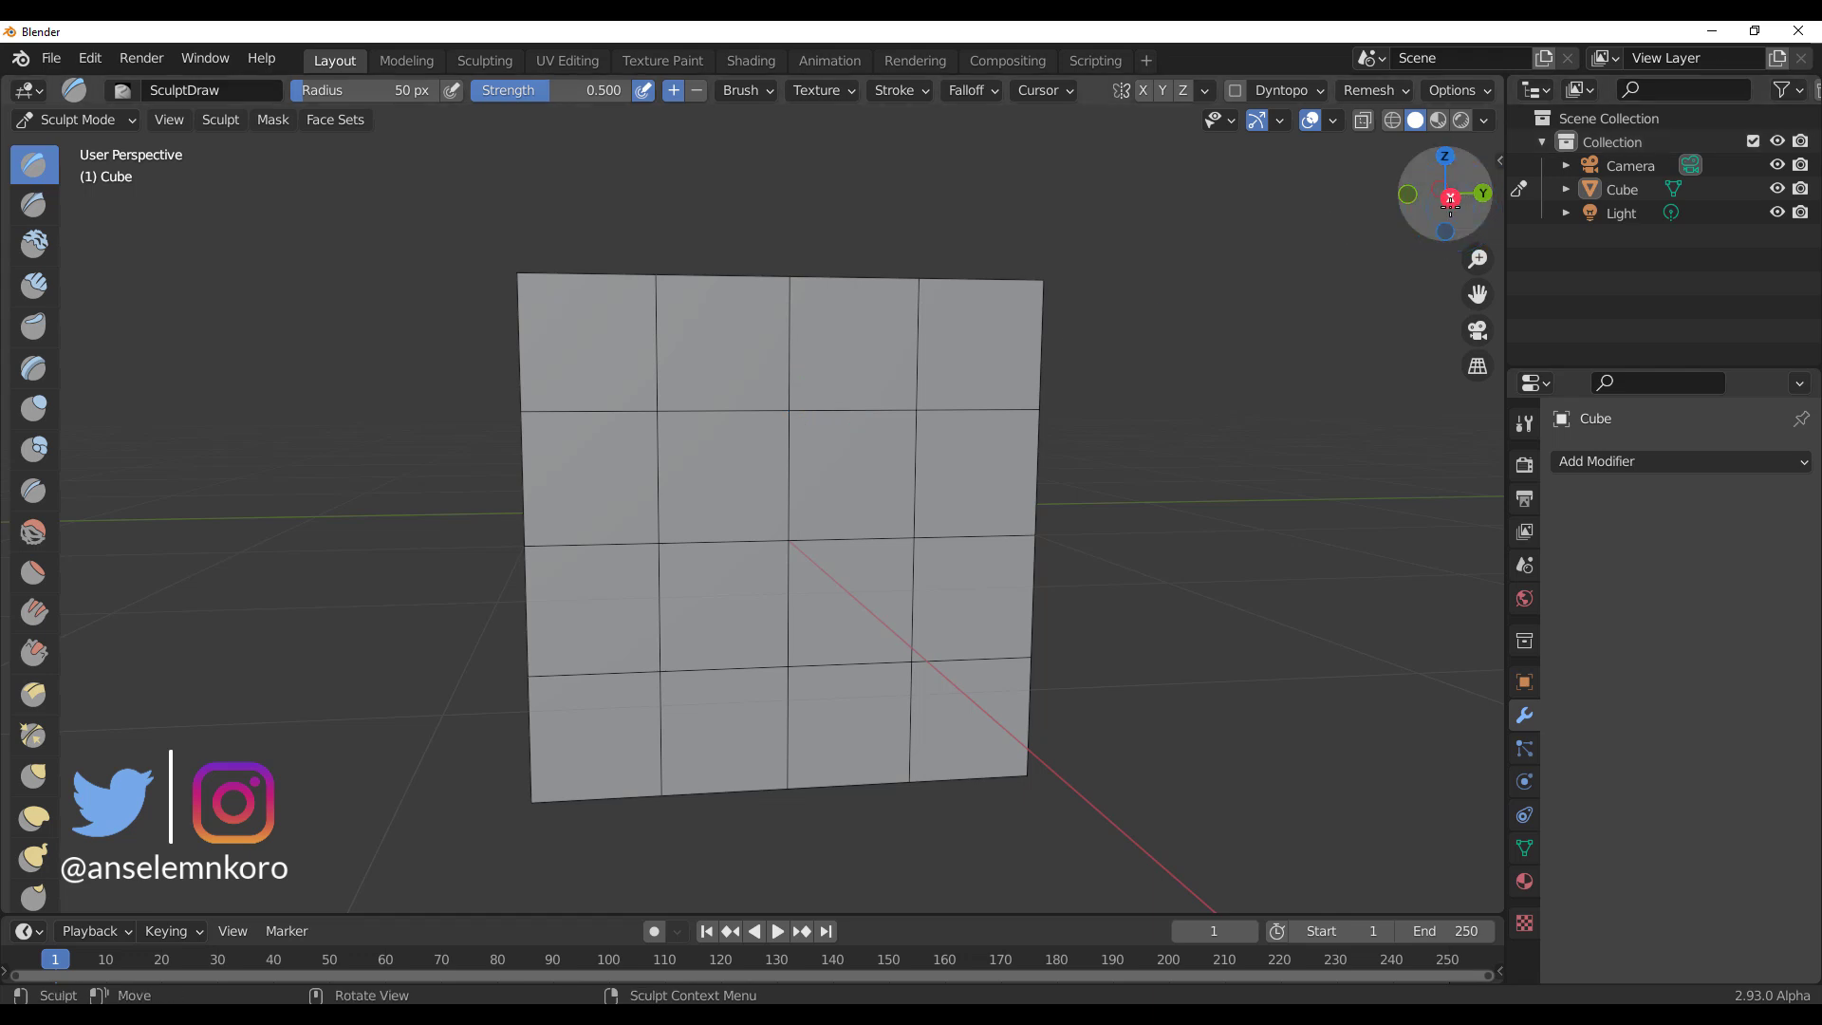
pyautogui.click(1450, 198)
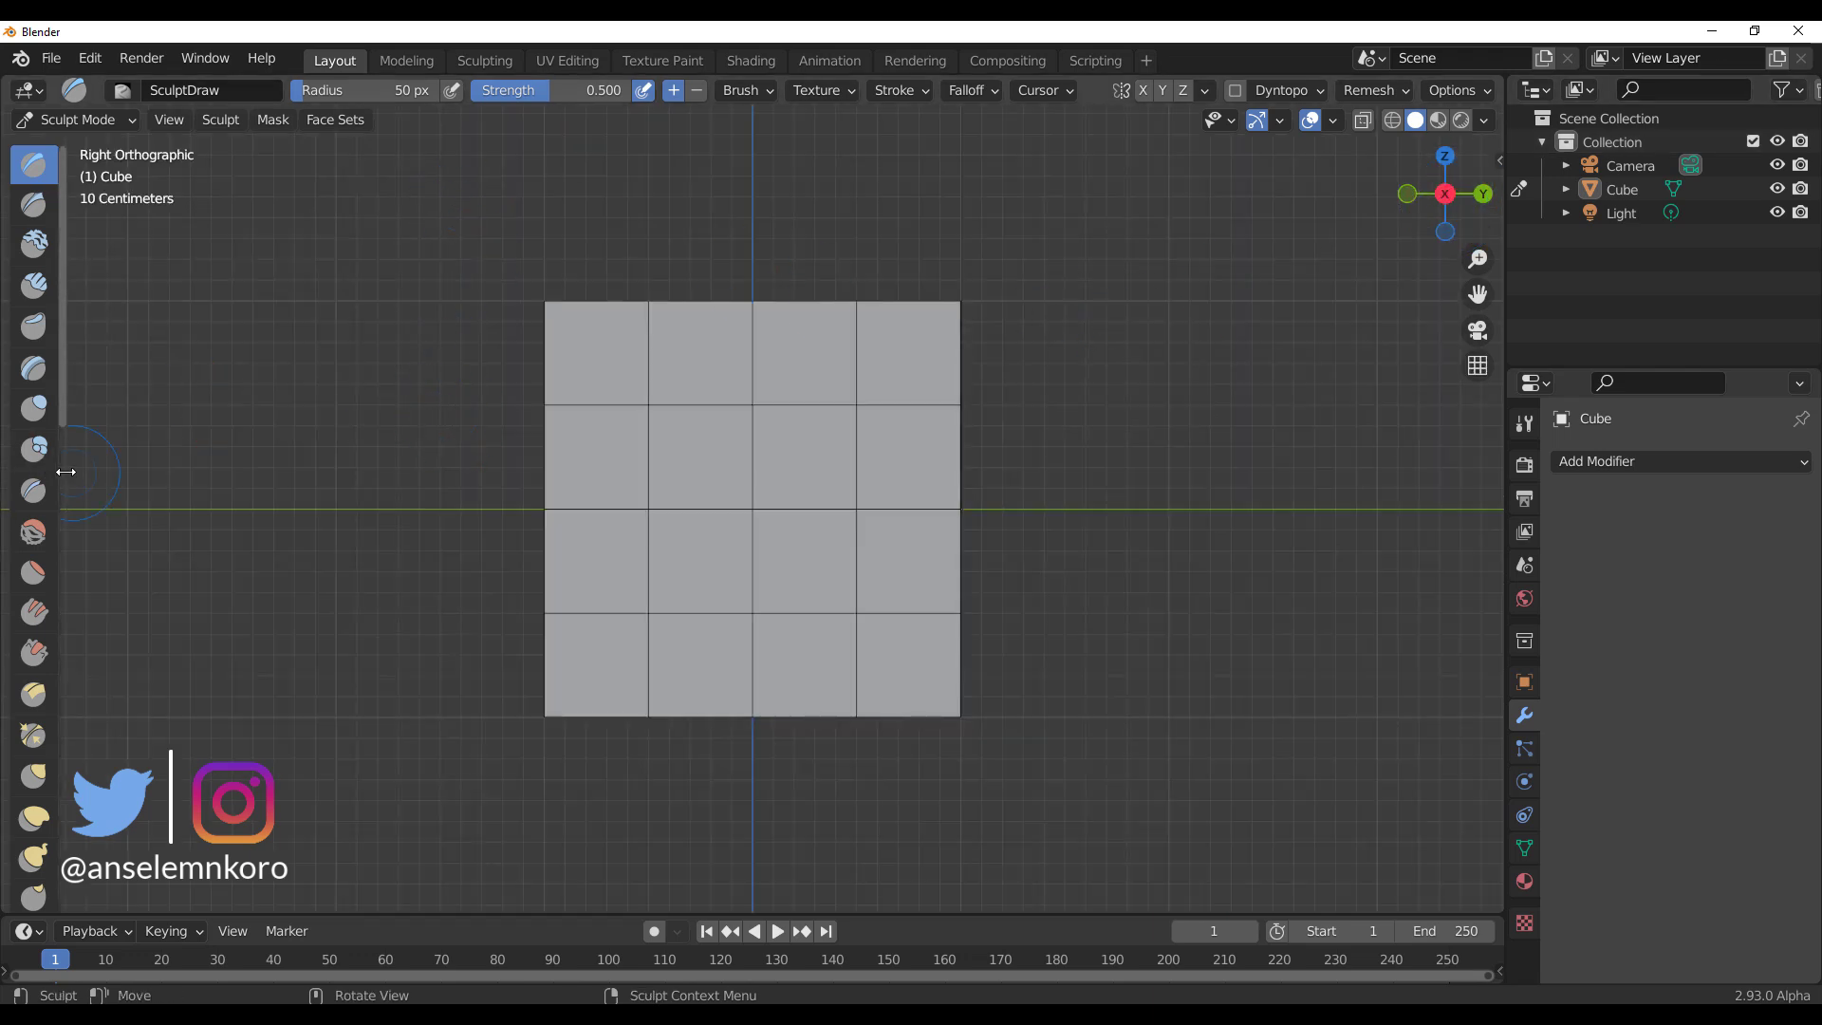
pyautogui.moveTo(67, 471); pyautogui.dragTo(93, 478)
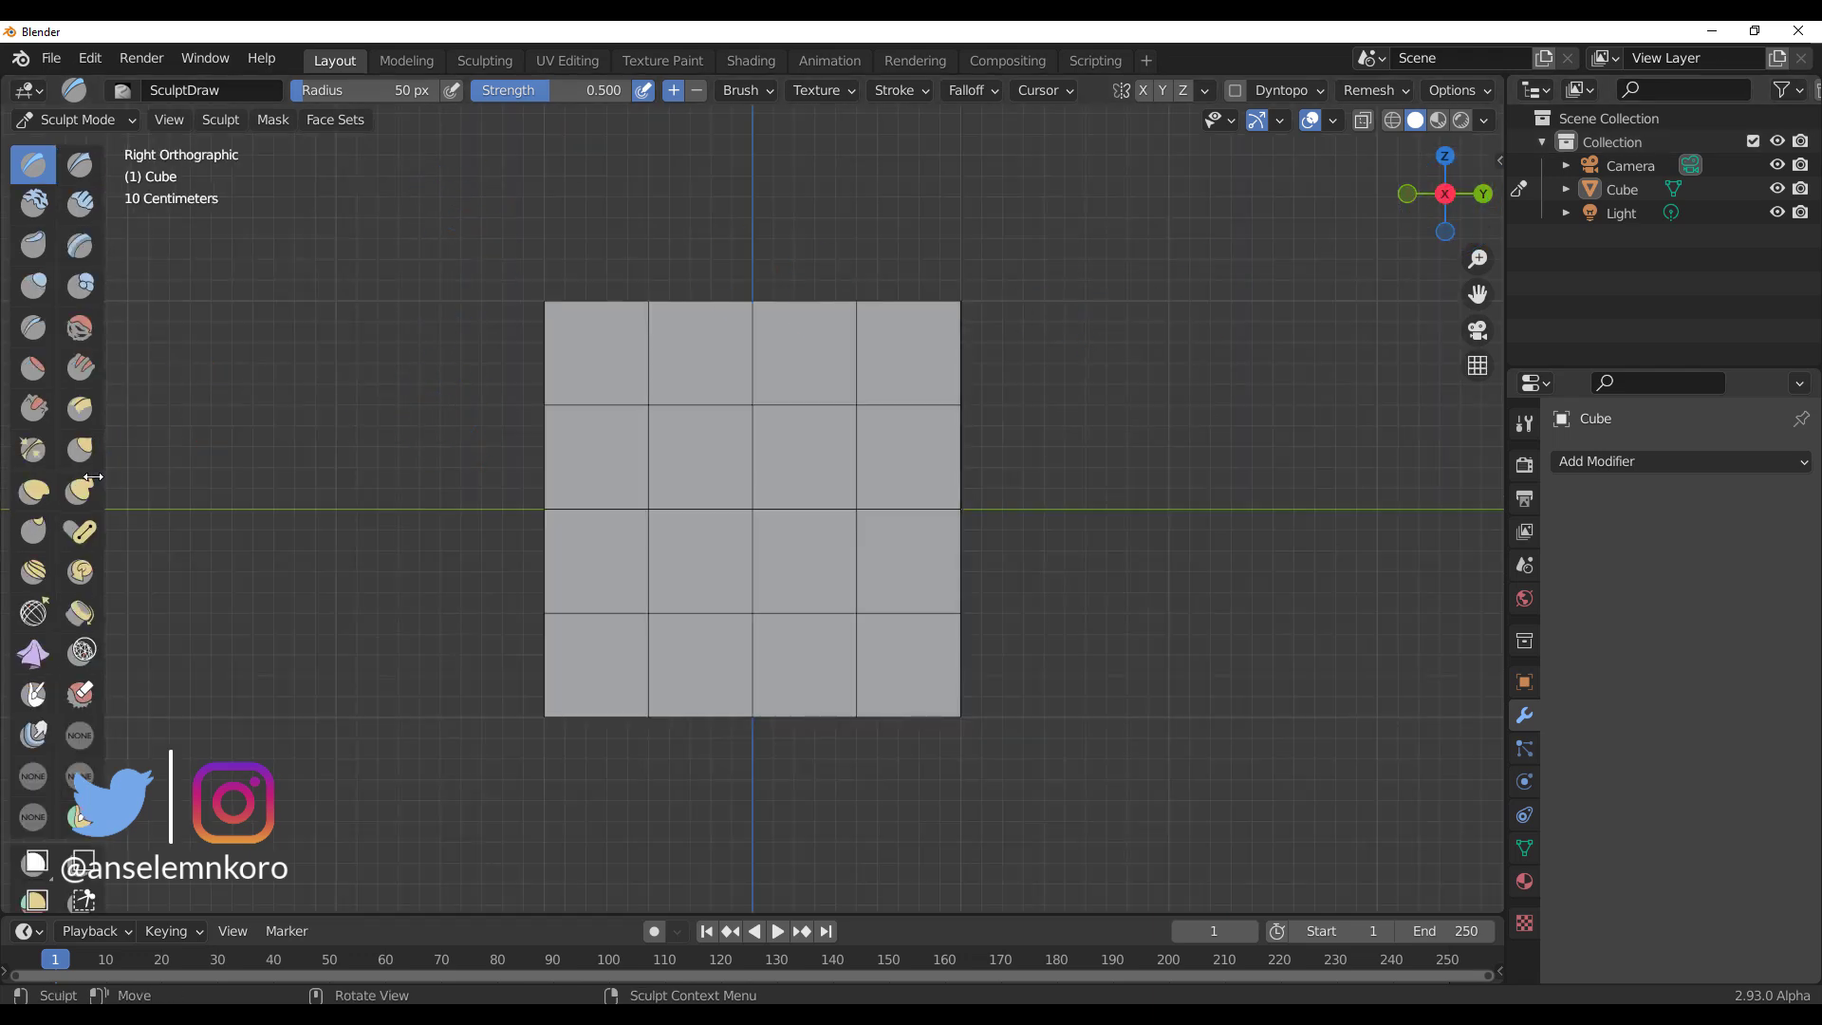
pyautogui.scroll(-8, 38, 474)
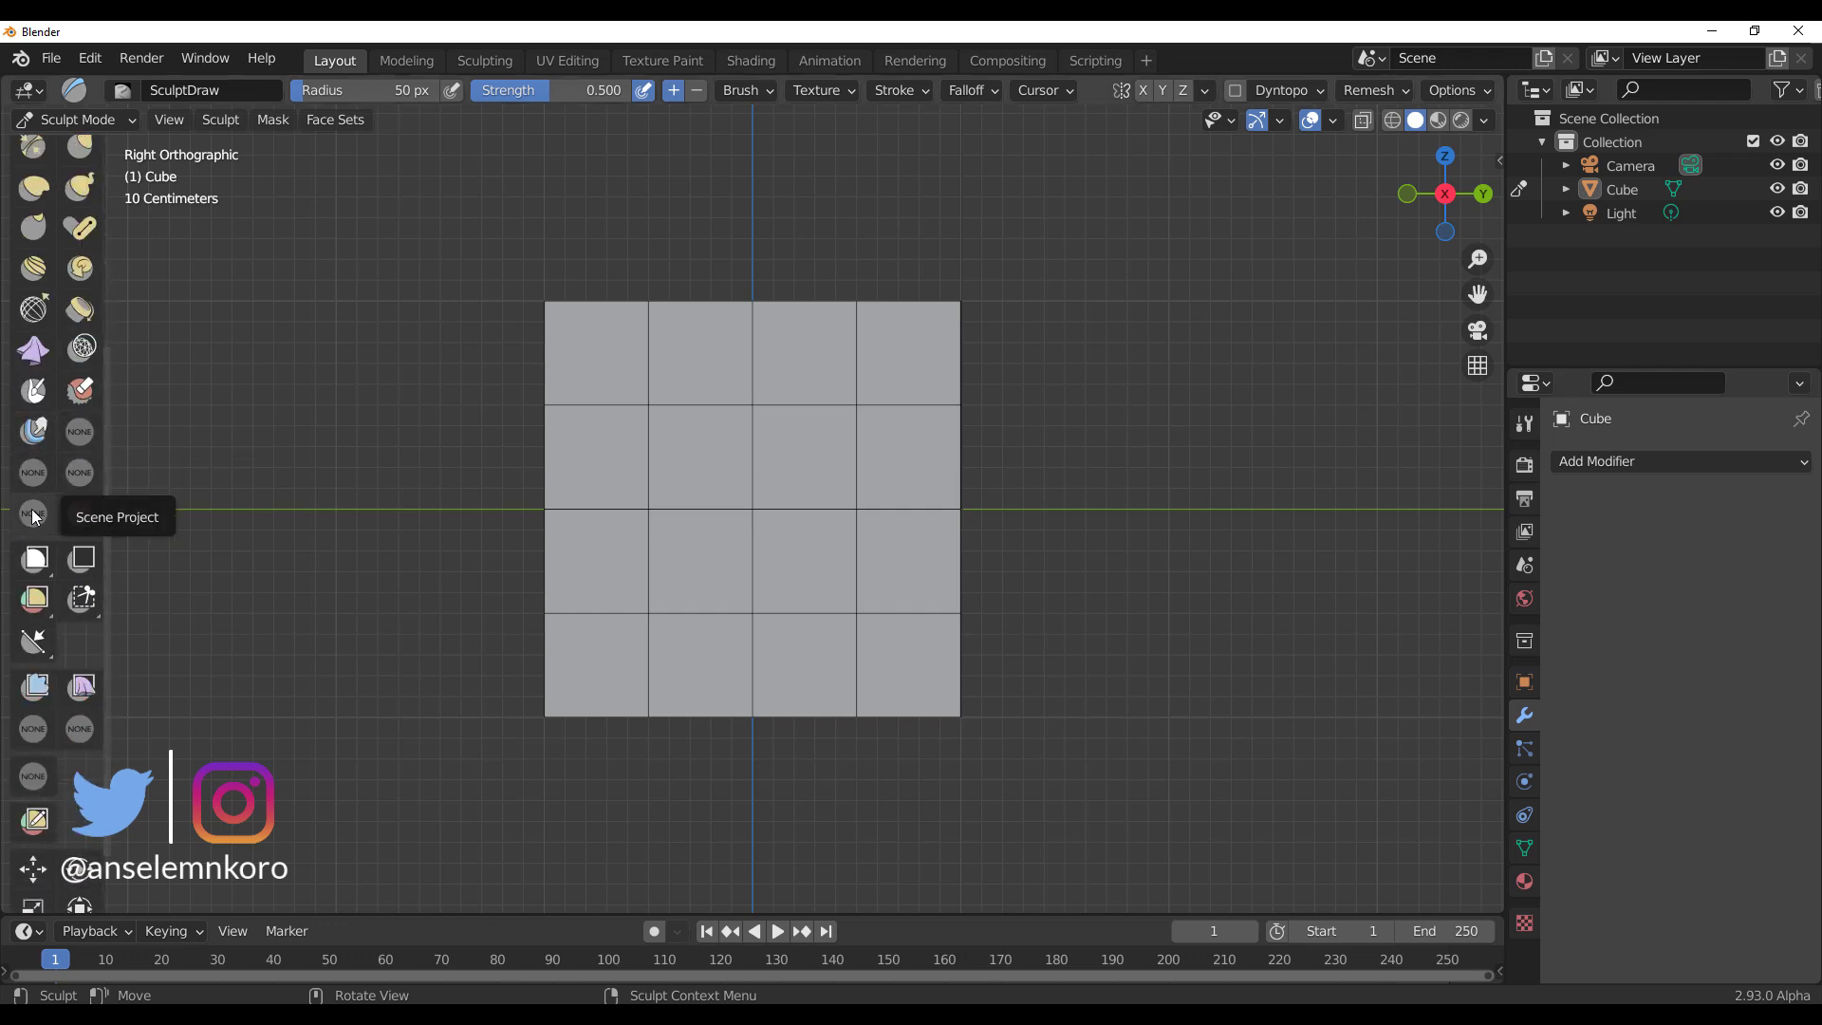
pyautogui.scroll(-1, 38, 503)
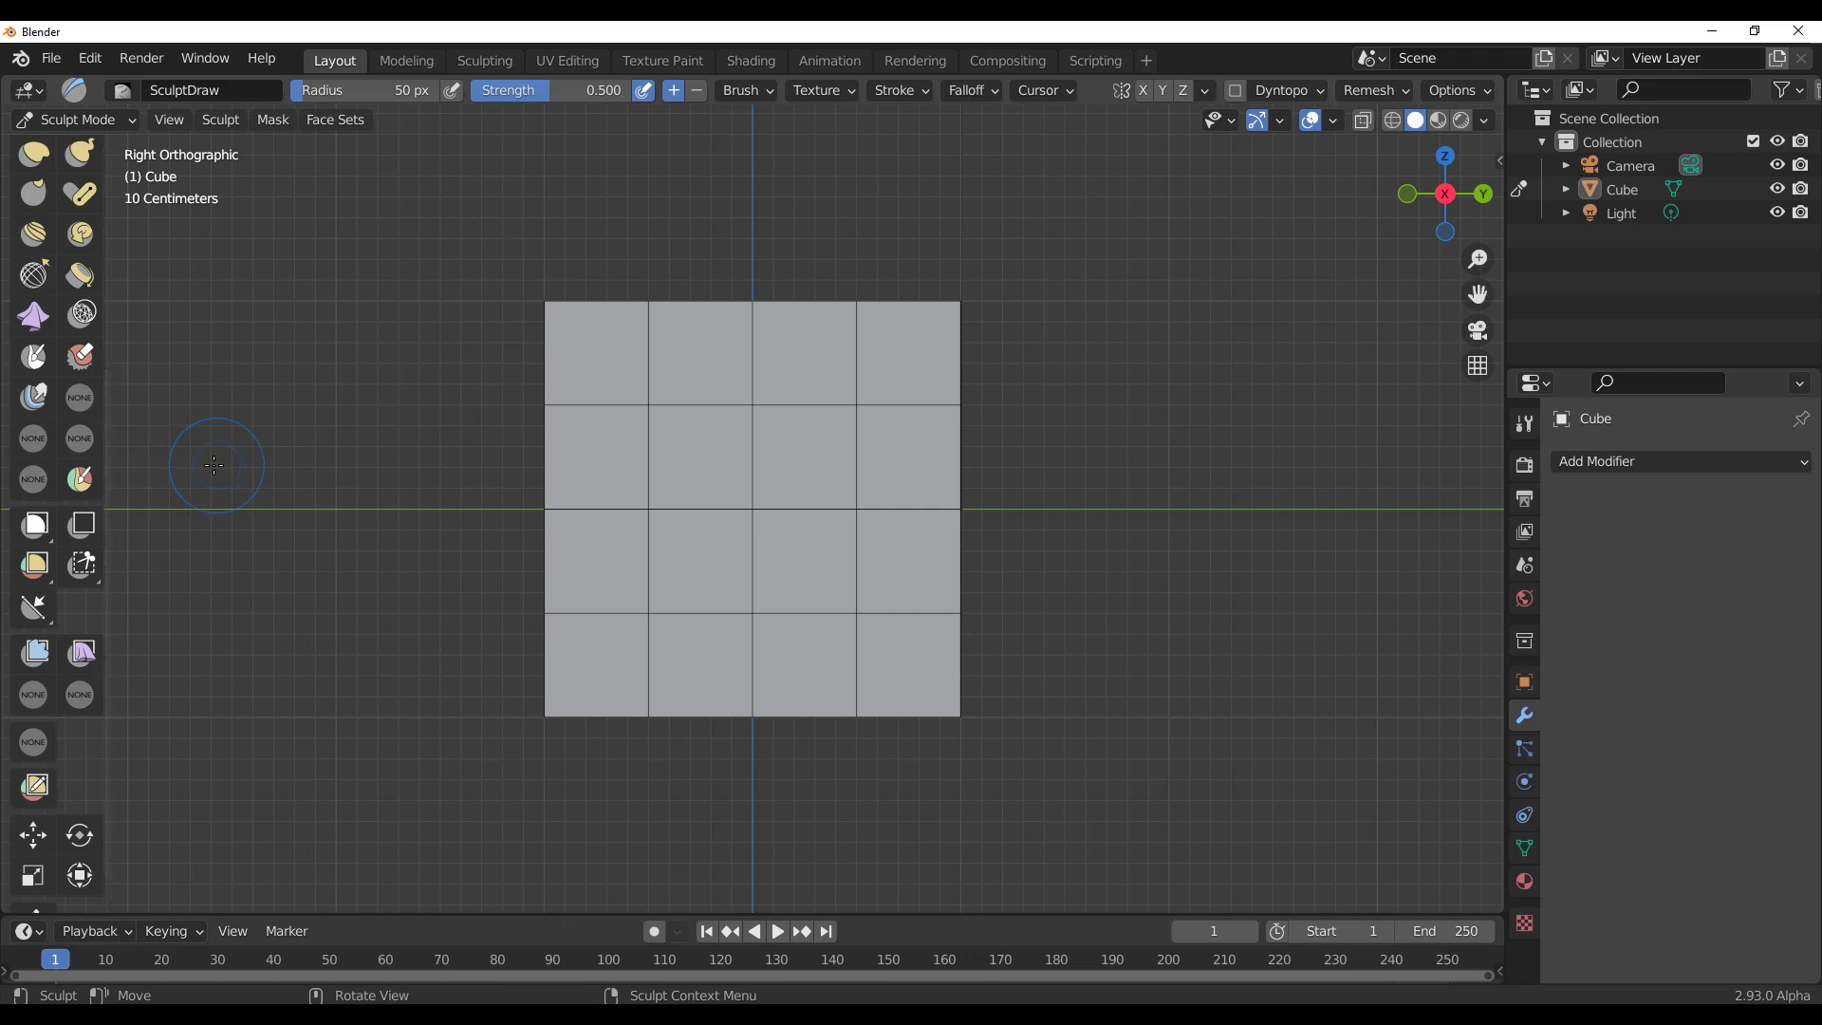
# Step: Create three horizontal face sets on the cube with Box Face Set: the top row, the middle two rows and the bottom row
pyautogui.click(33, 567)
pyautogui.moveTo(471, 253); pyautogui.dragTo(1103, 375)
pyautogui.moveTo(408, 438); pyautogui.dragTo(1103, 595)
pyautogui.moveTo(393, 786); pyautogui.dragTo(1215, 612)
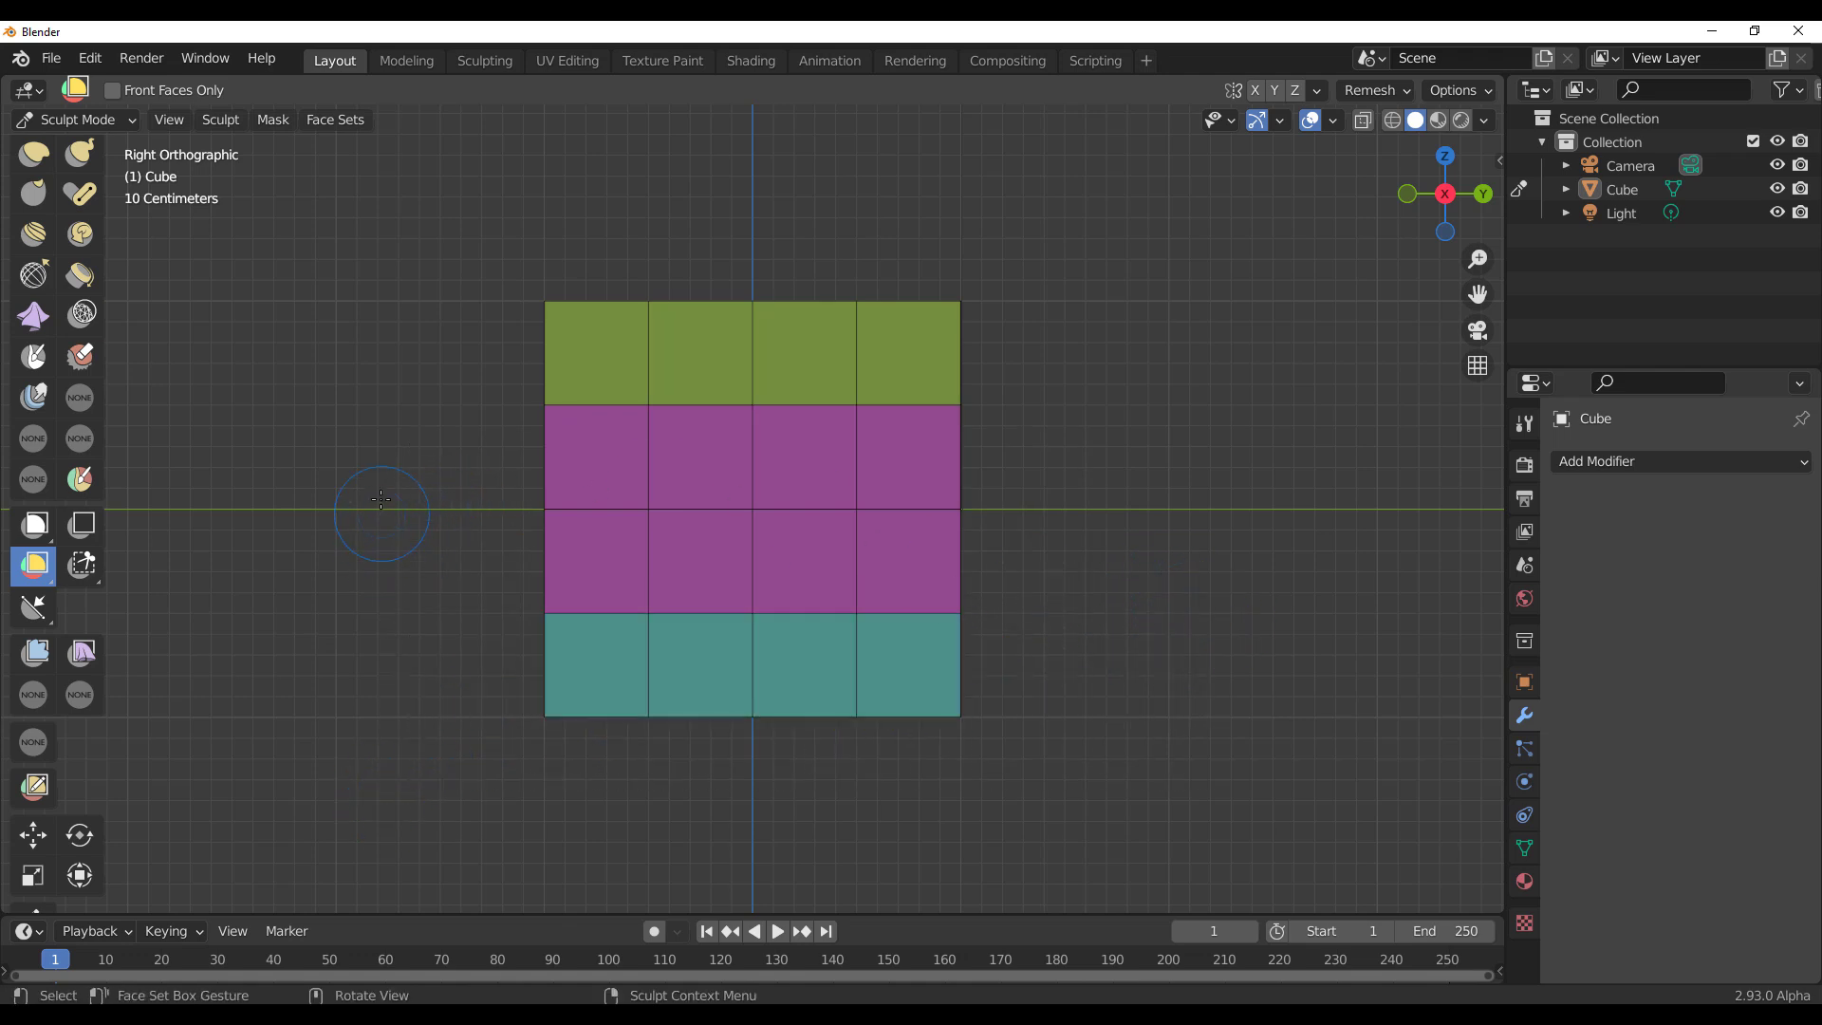
# Step: Grow the cube's top face set by one row using the Edit Face Set tool in Grow Face Set mode
pyautogui.moveTo(380, 480); pyautogui.dragTo(534, 455, button='middle')
pyautogui.scroll(-1, 31, 607)
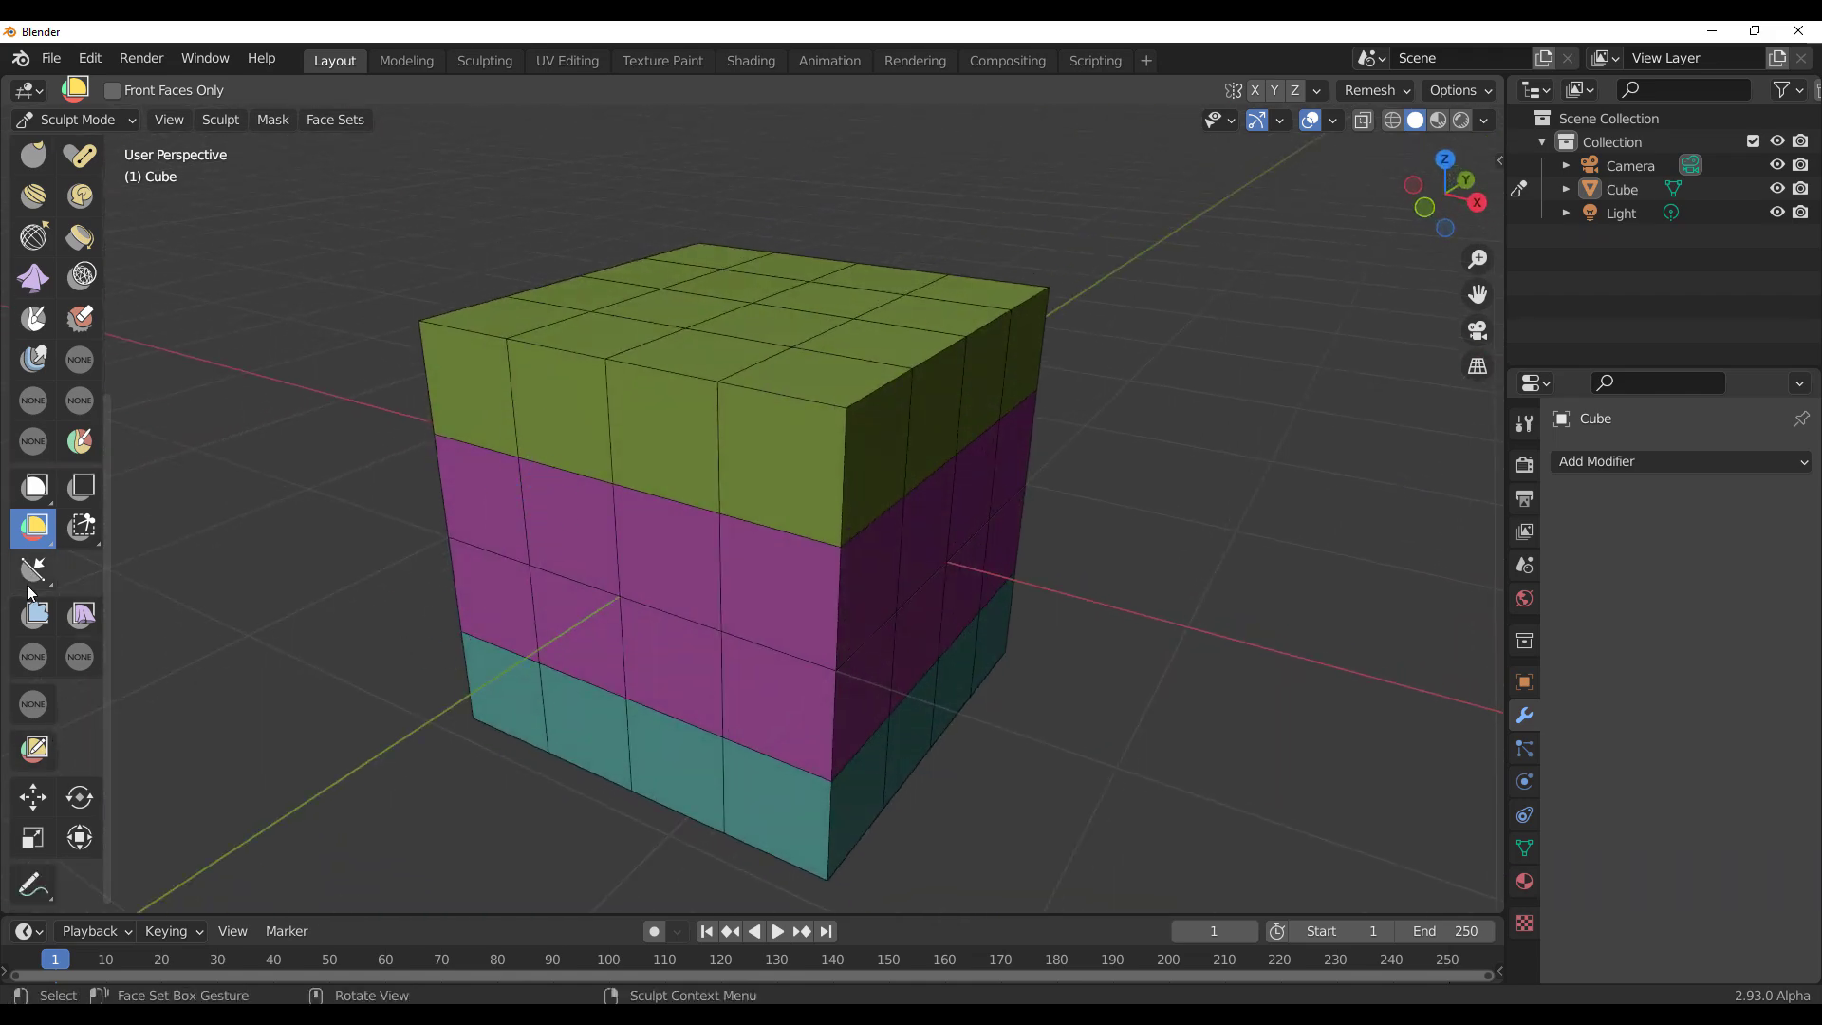
pyautogui.click(35, 759)
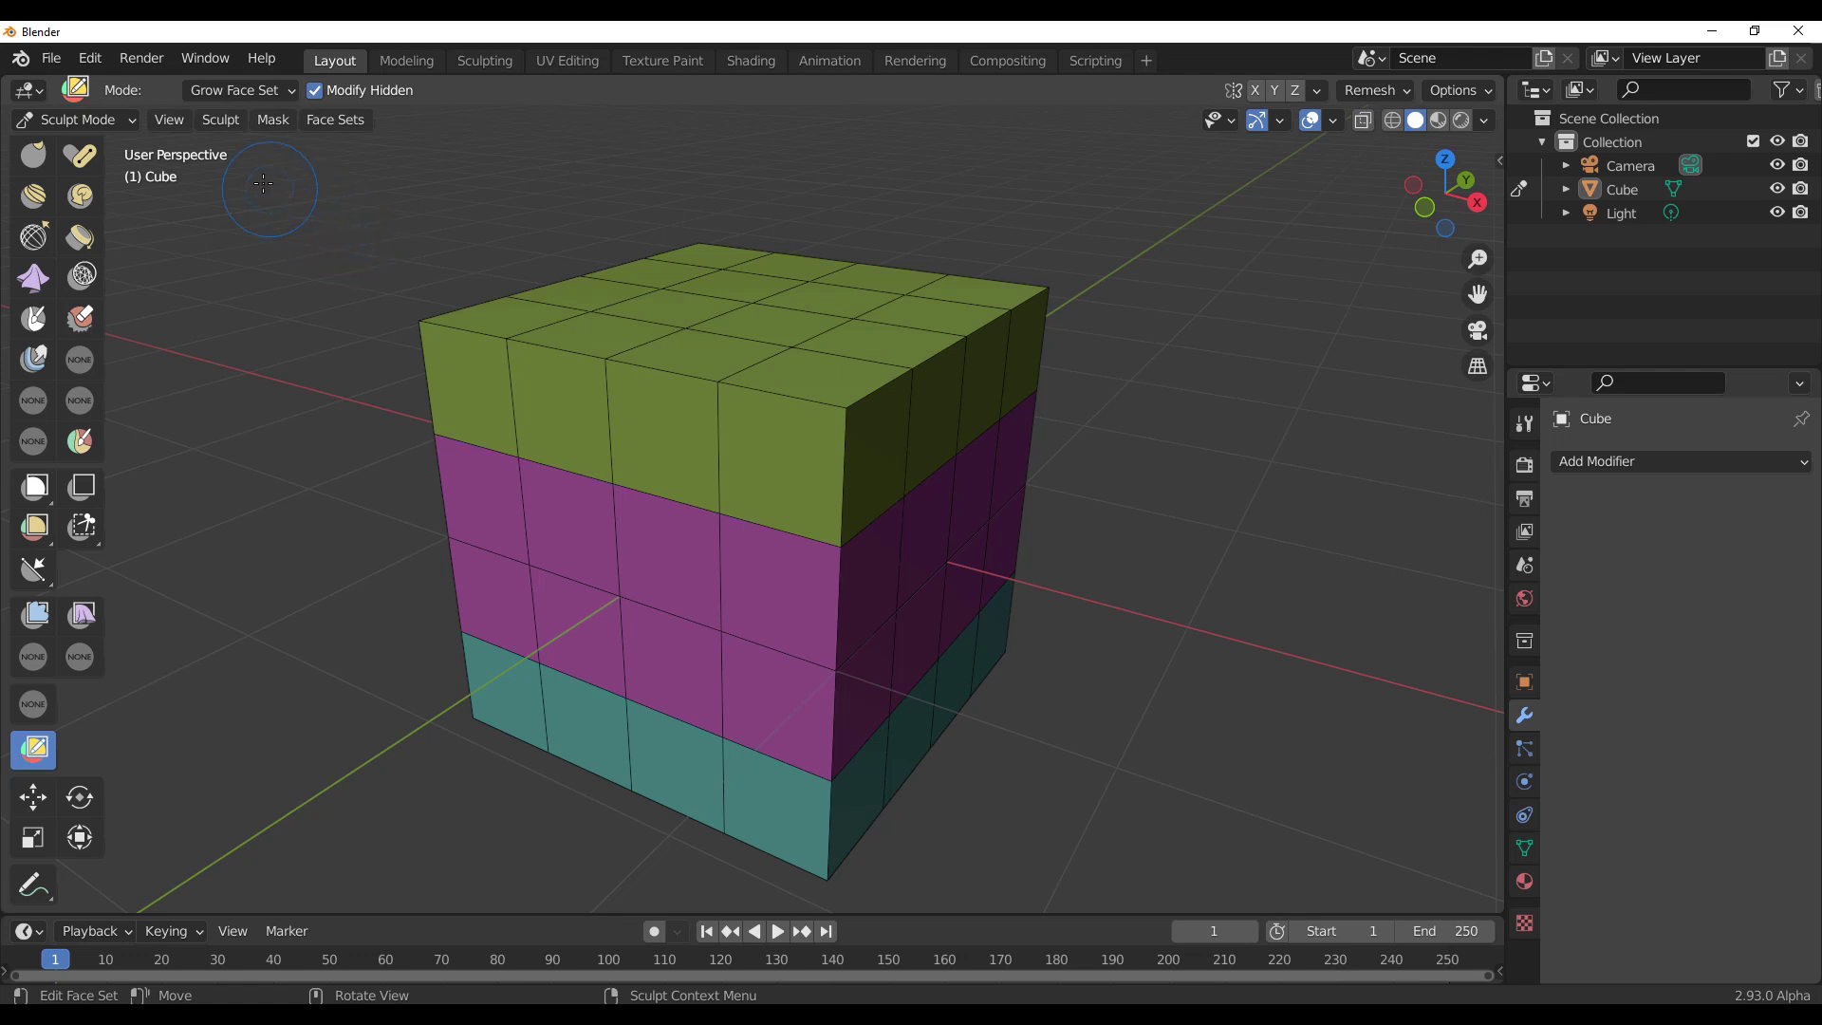
pyautogui.click(561, 405)
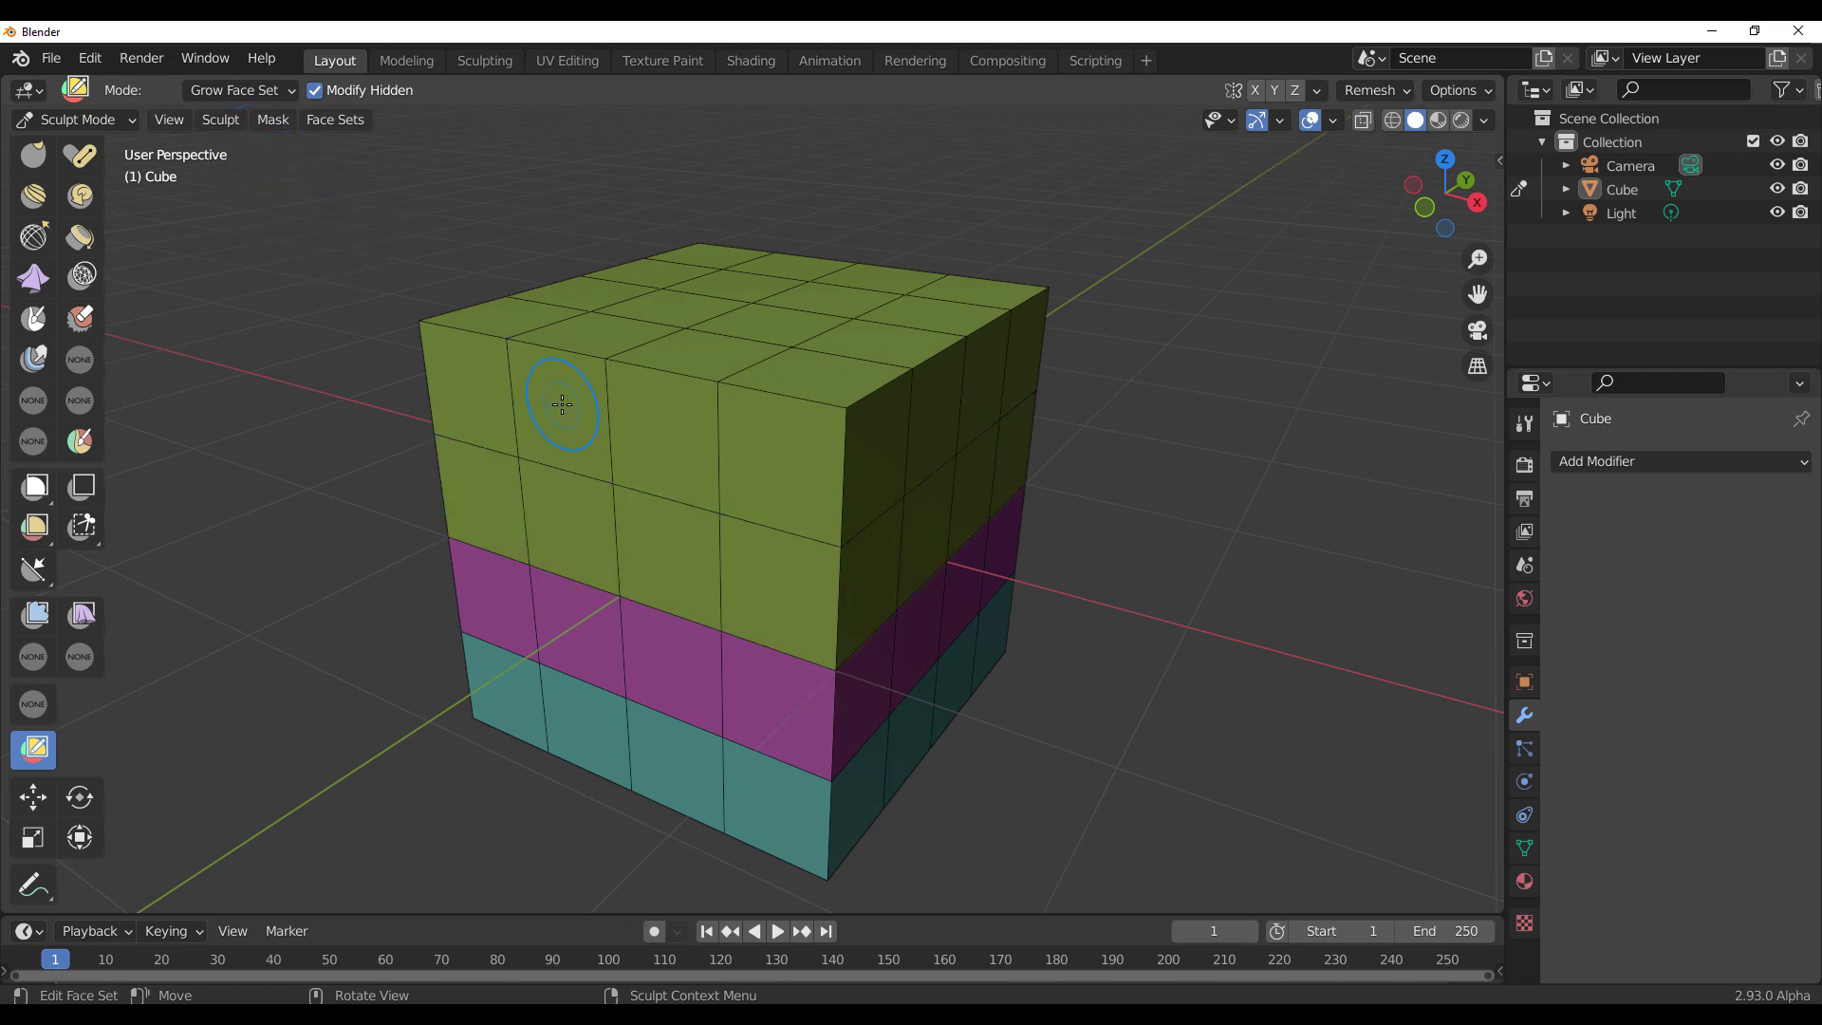
# Step: Shrink the cube's top face set by one row using the Edit Face Set tool in Shrink Face Set mode
pyautogui.click(271, 94)
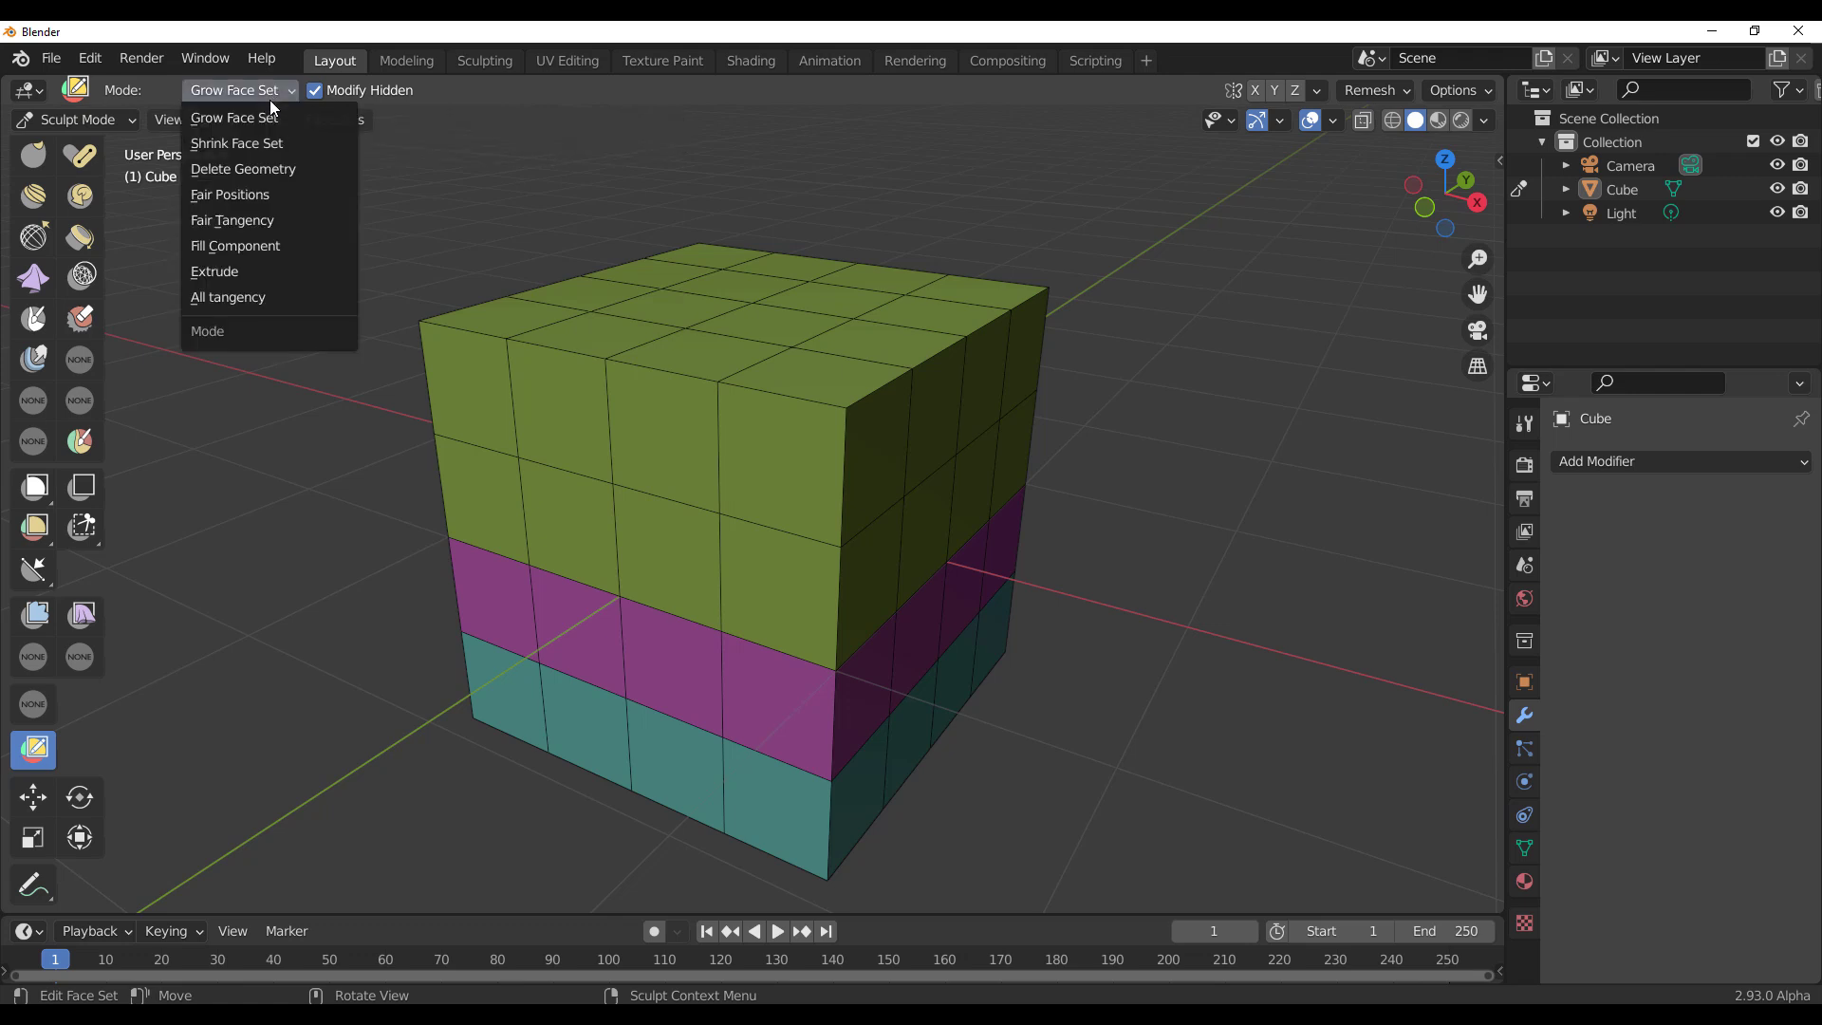
pyautogui.click(275, 143)
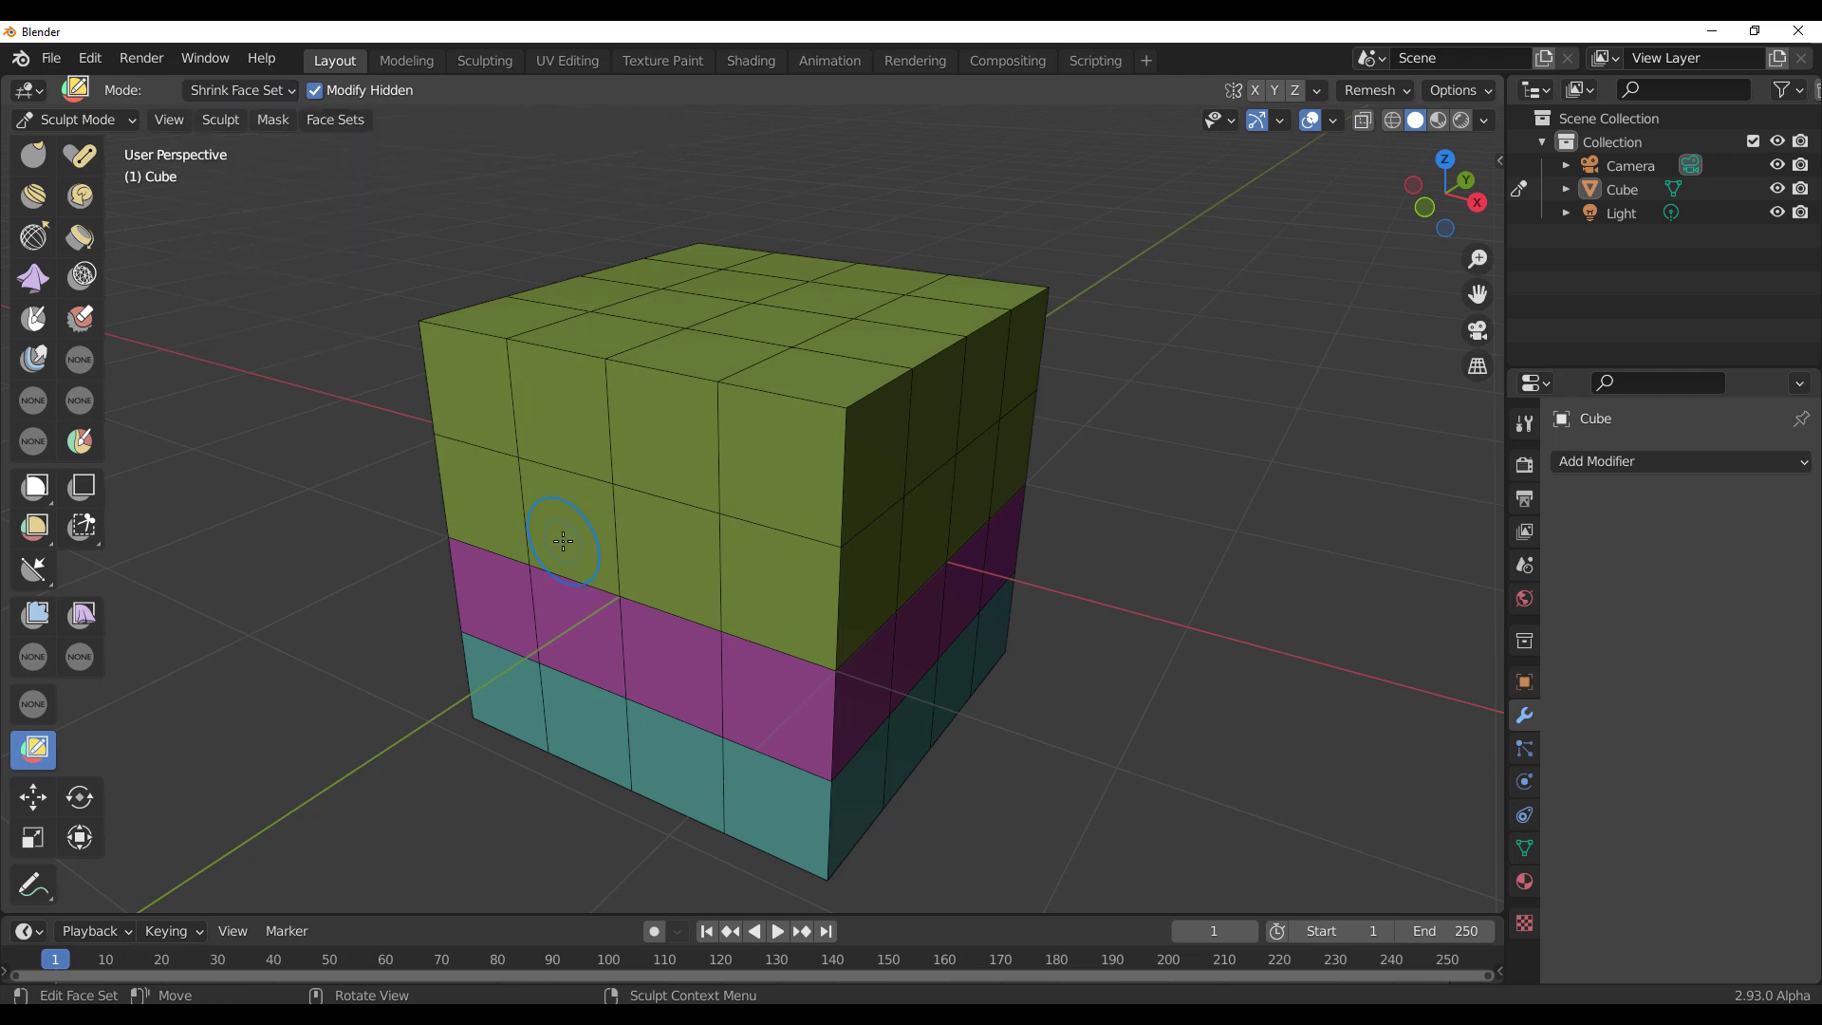
pyautogui.click(564, 541)
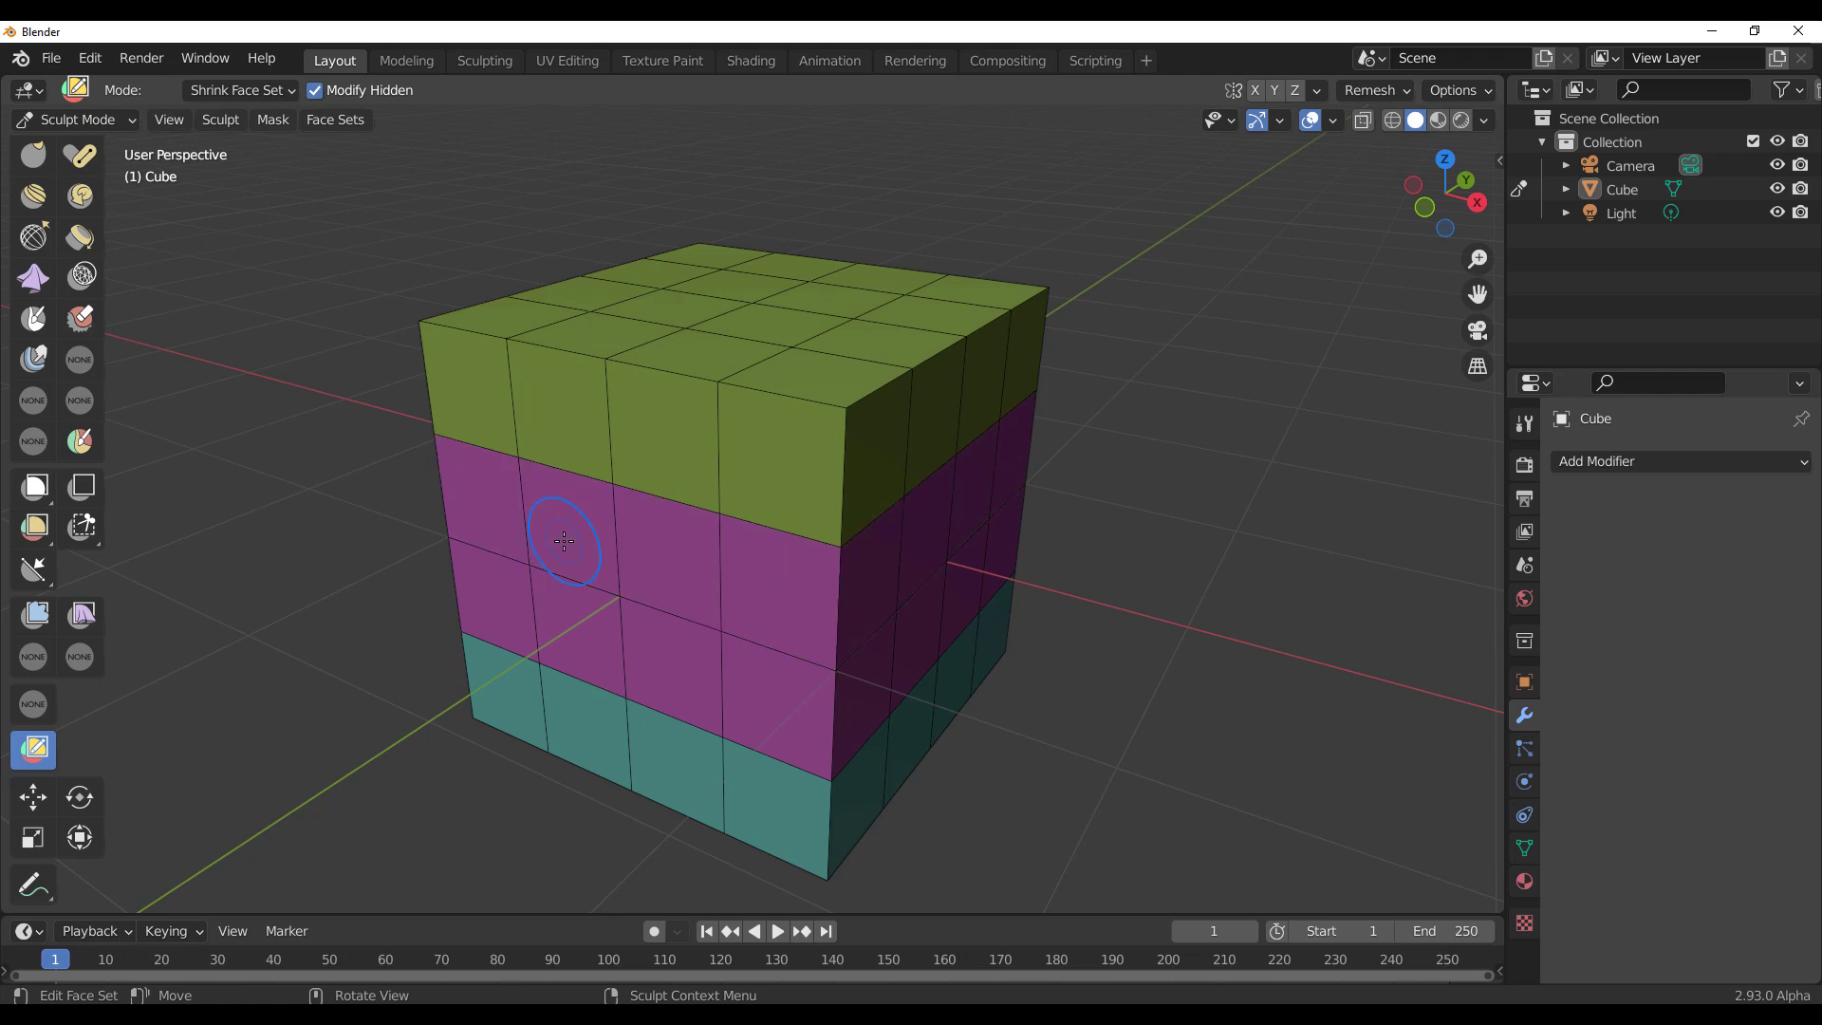
# Step: Try Delete Geometry mode on the cube's top and bottom face sets, and undo the deletions
pyautogui.click(242, 90)
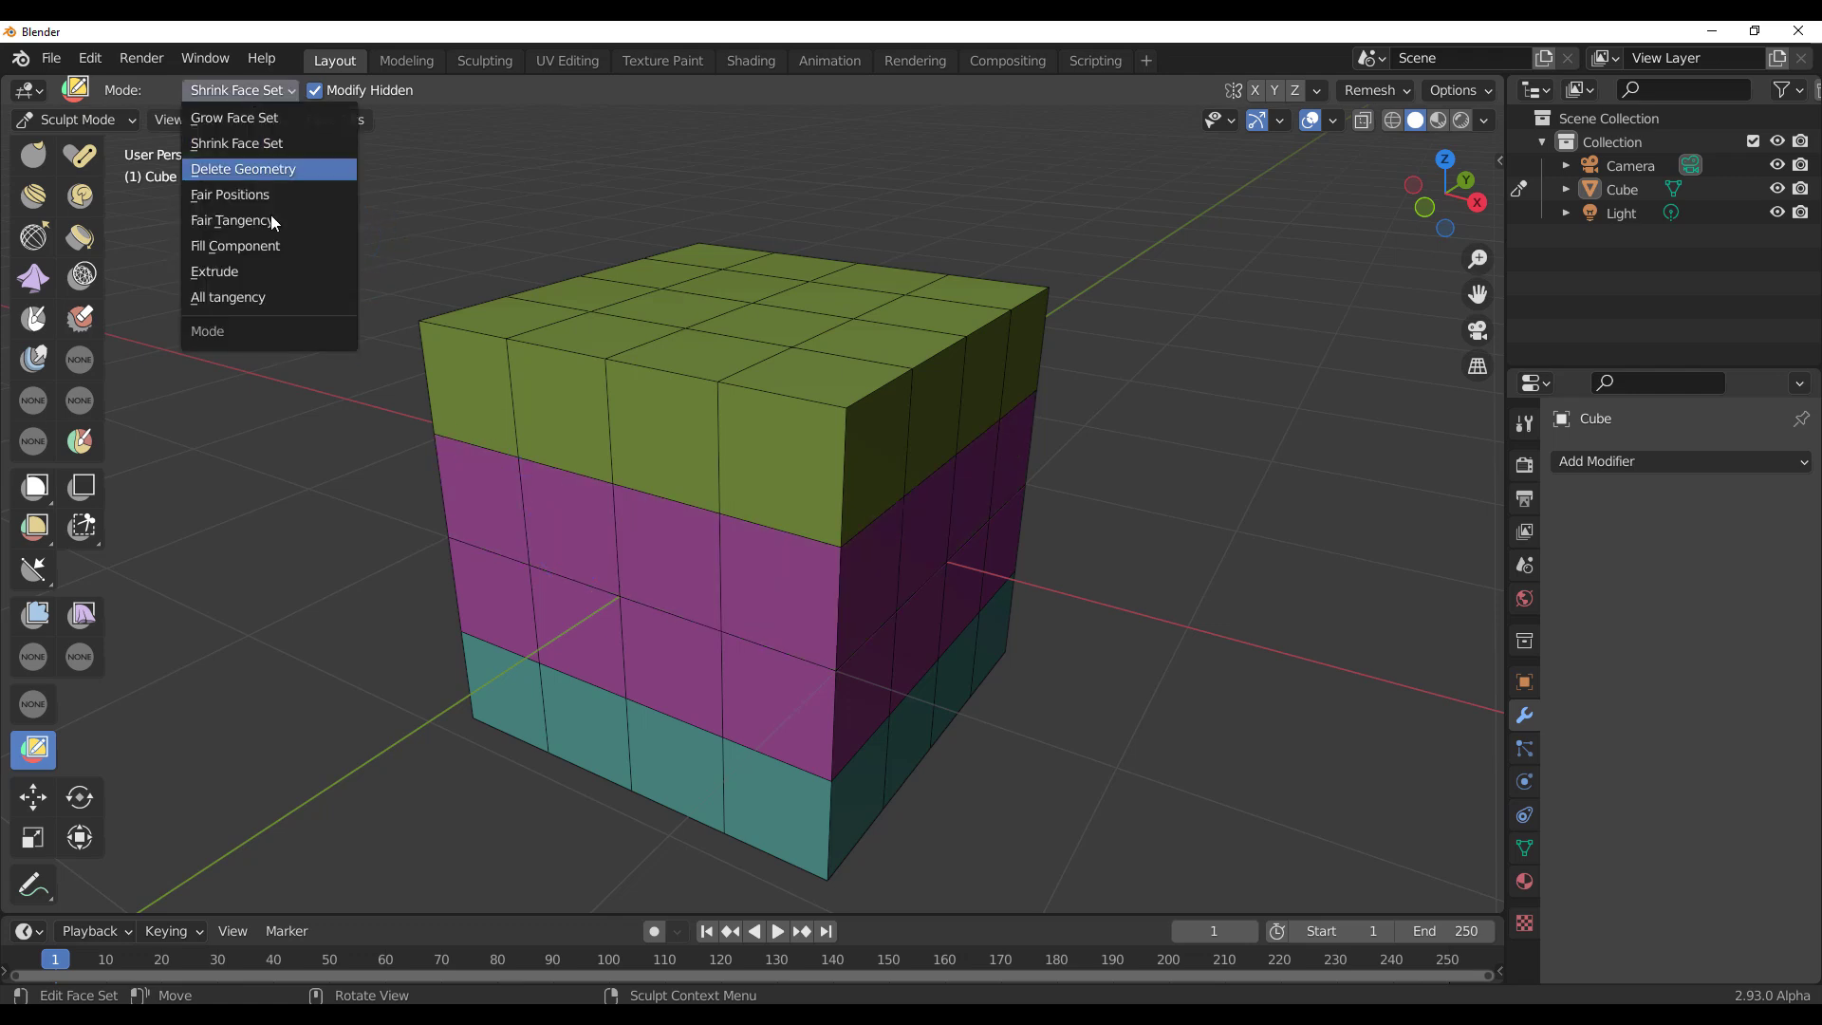
pyautogui.click(224, 175)
pyautogui.click(663, 407)
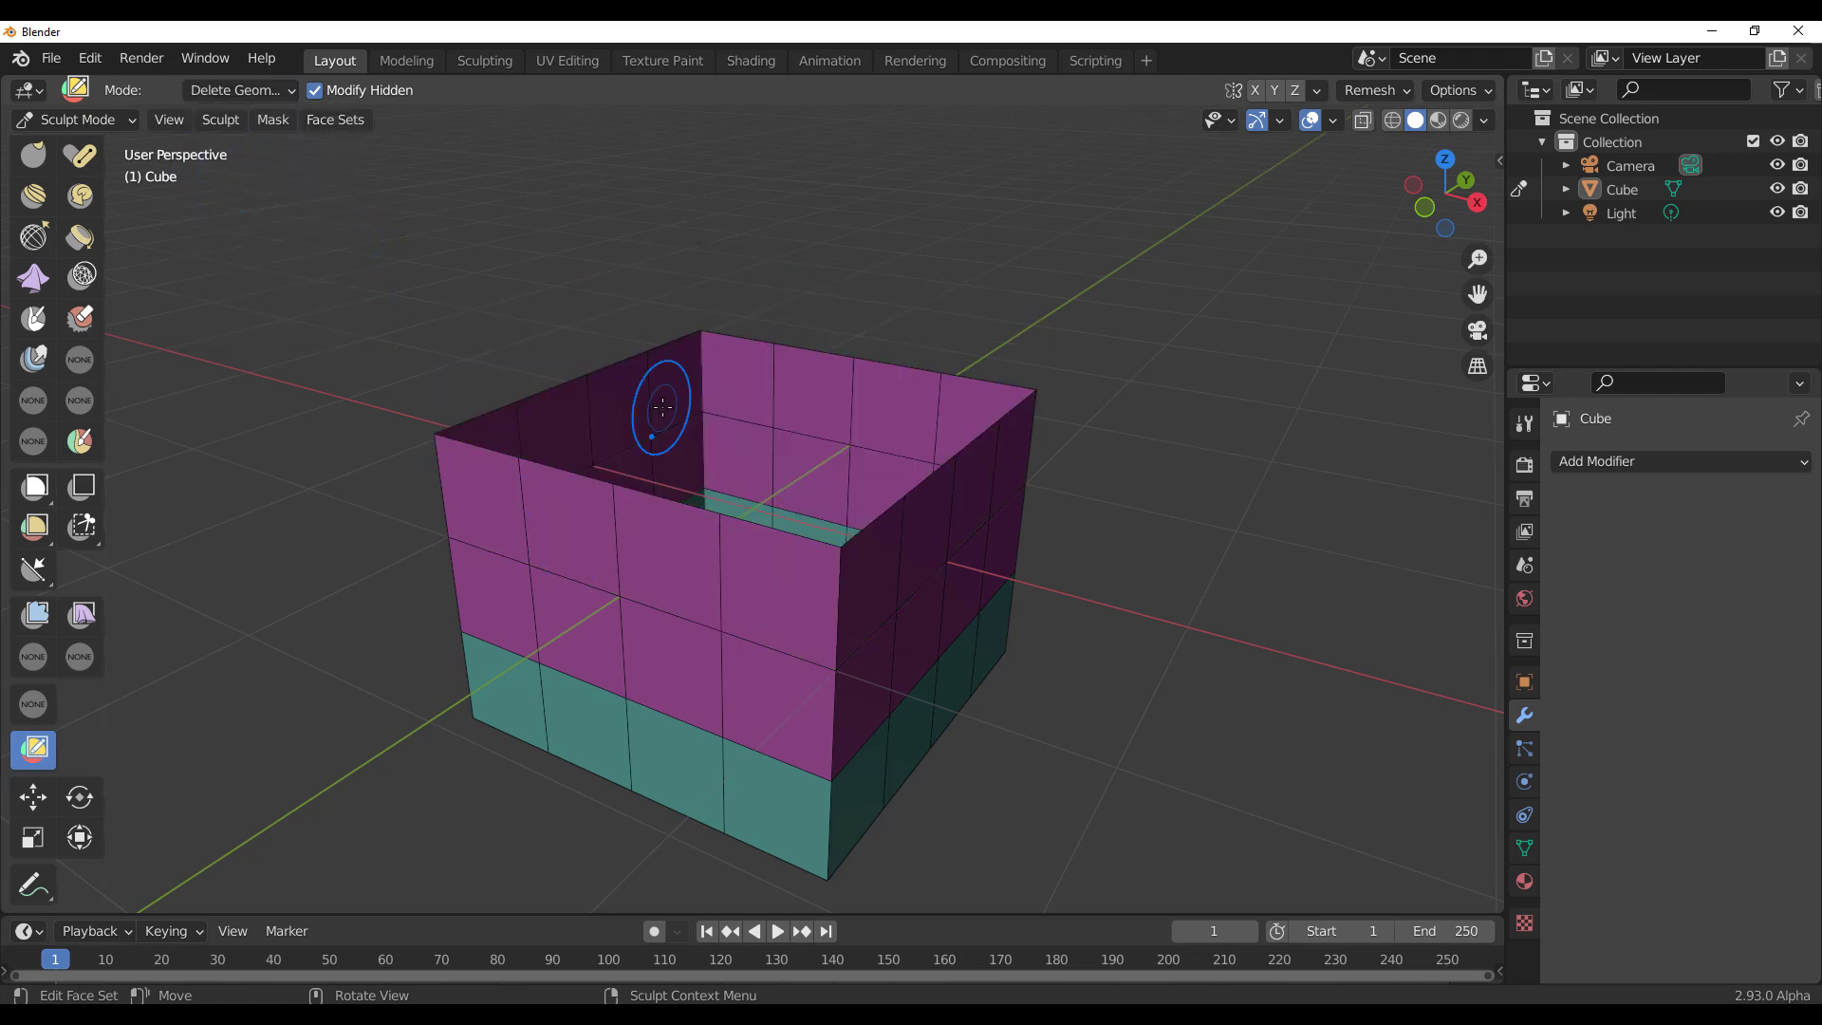
pyautogui.moveTo(664, 407)
pyautogui.mouseDown(button='middle')
pyautogui.moveTo(813, 639)
pyautogui.moveTo(501, 402)
pyautogui.moveTo(621, 601)
pyautogui.mouseUp(button='middle')
pyautogui.hotkey('ctrl', 'z')
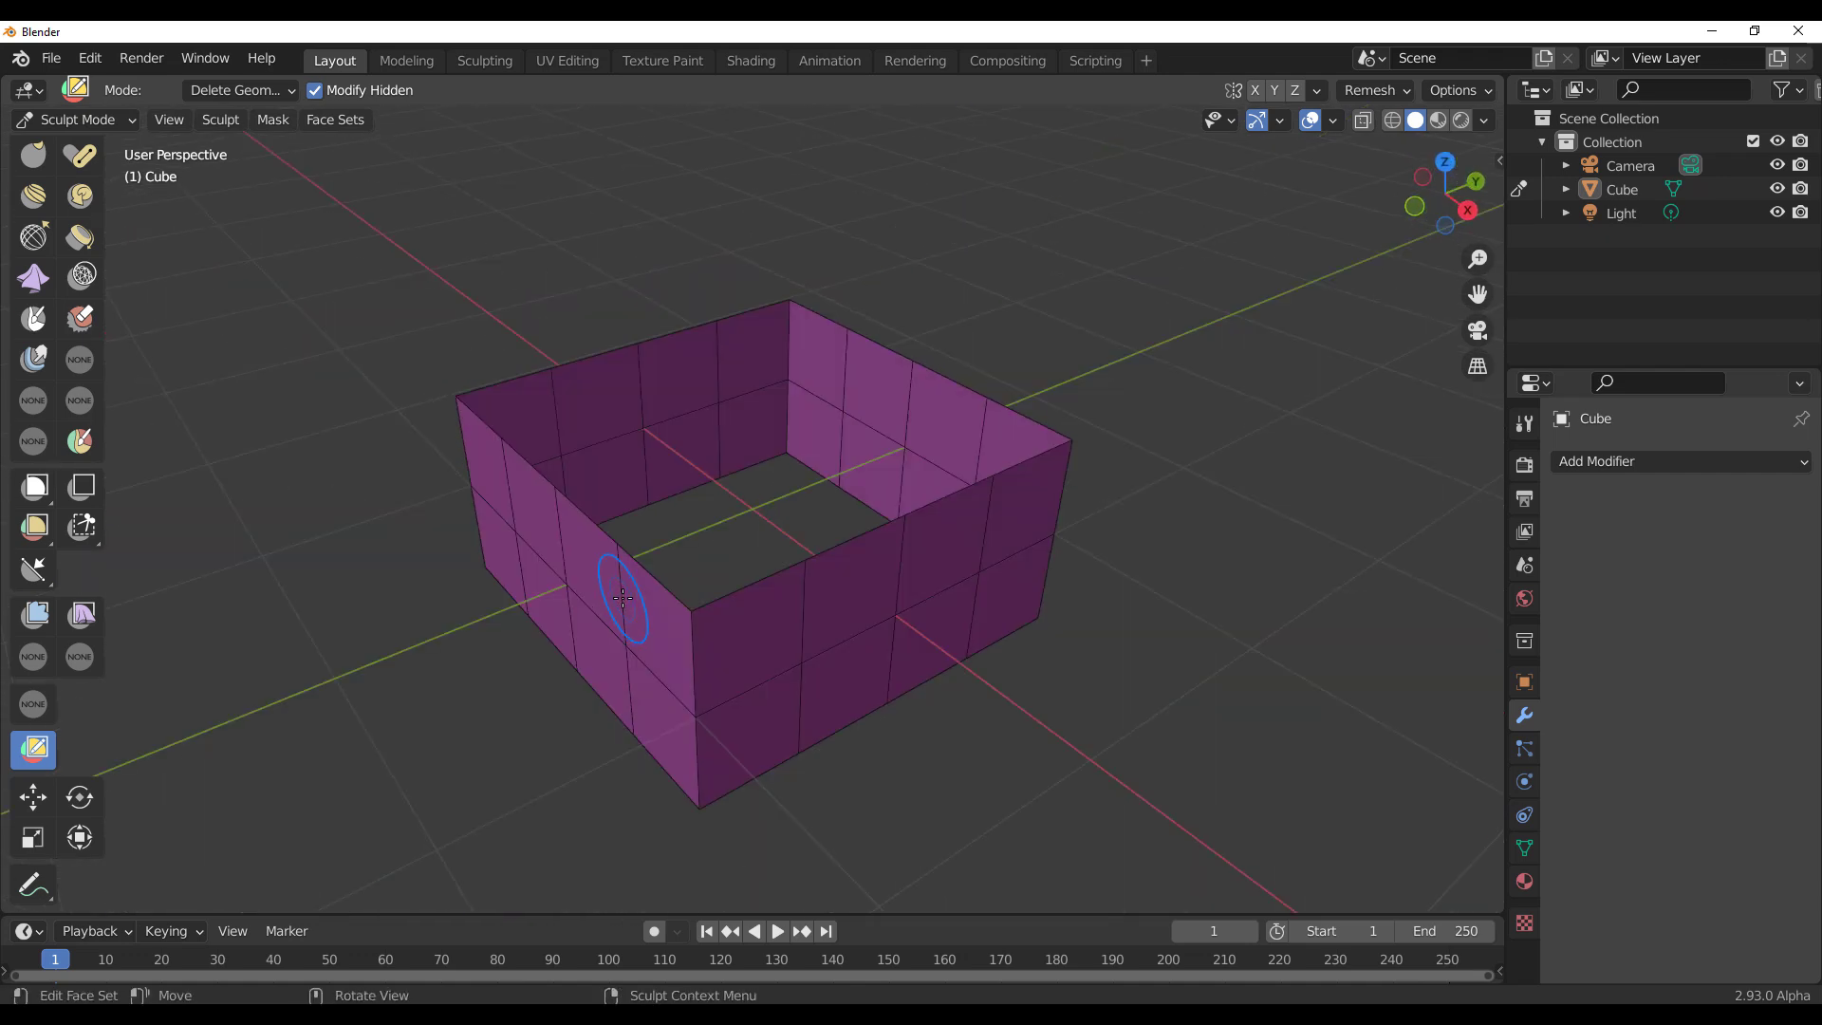
pyautogui.hotkey('ctrl', 'z')
pyautogui.hotkey('ctrl', 'z')
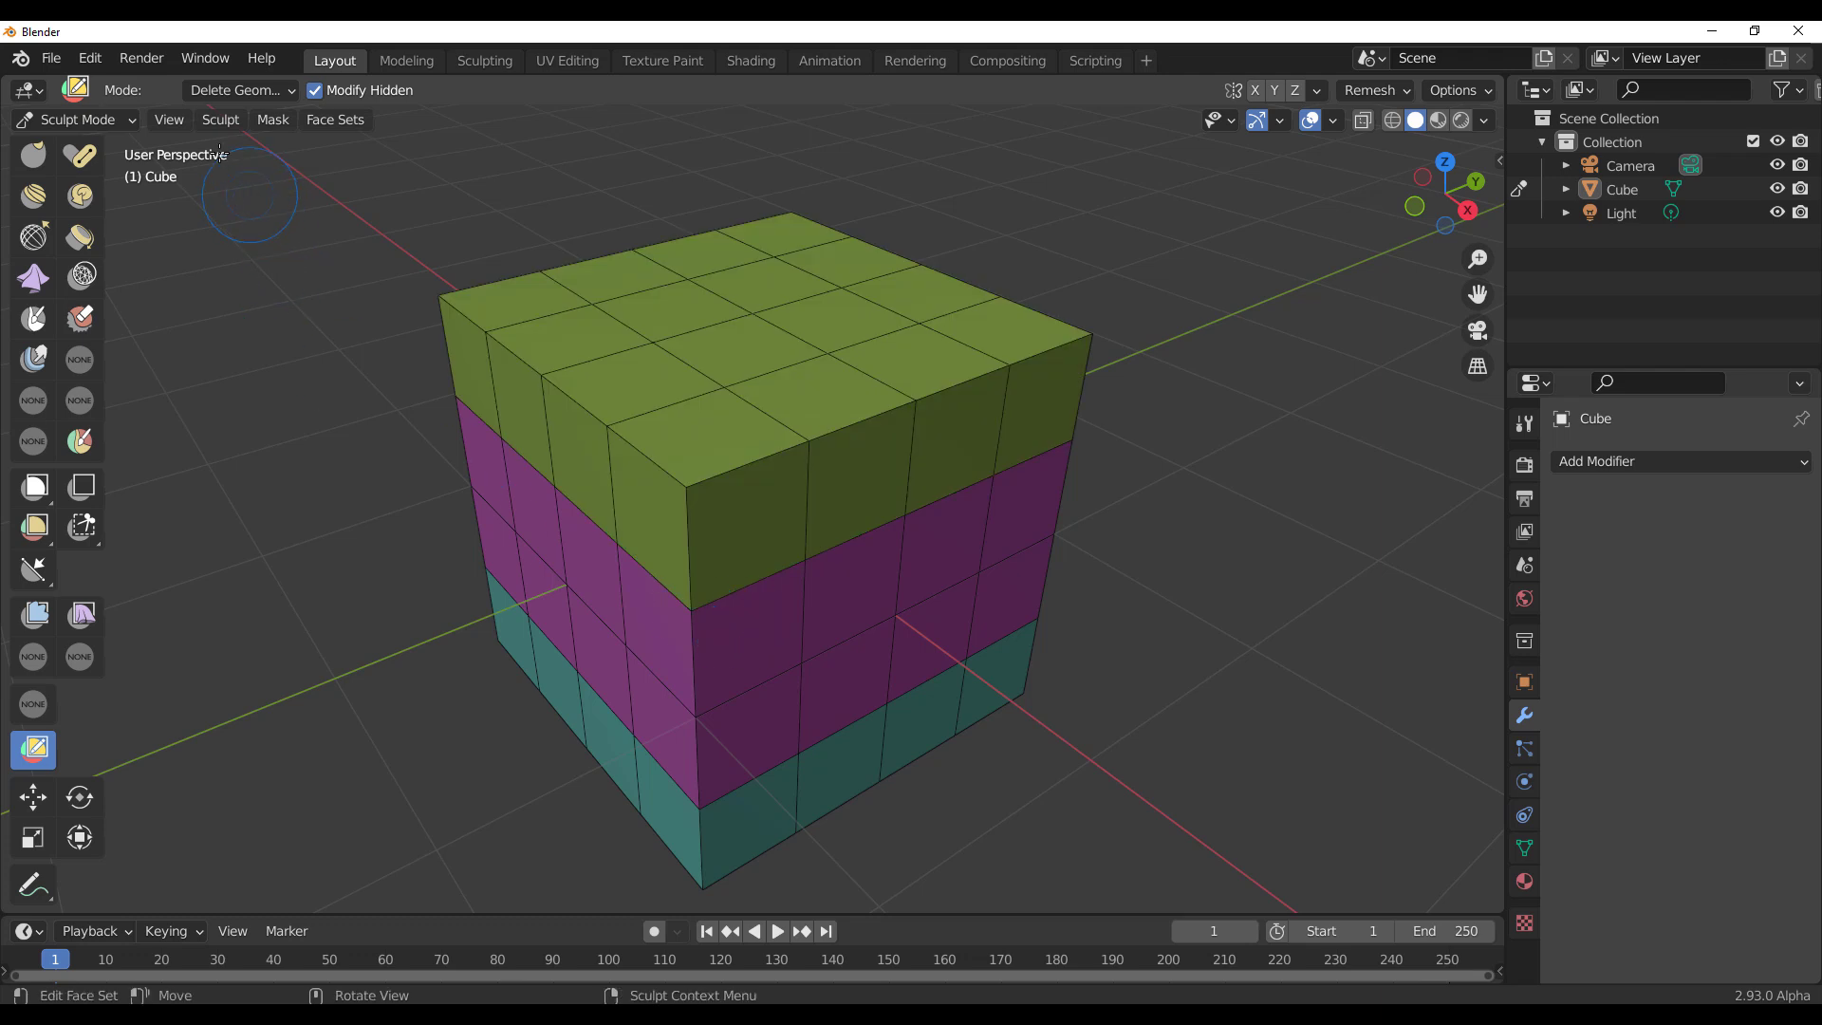
# Step: Extrude the top face set slightly inward and the bottom face set outward using the Edit Face Set tool's Extrude mode
pyautogui.click(225, 90)
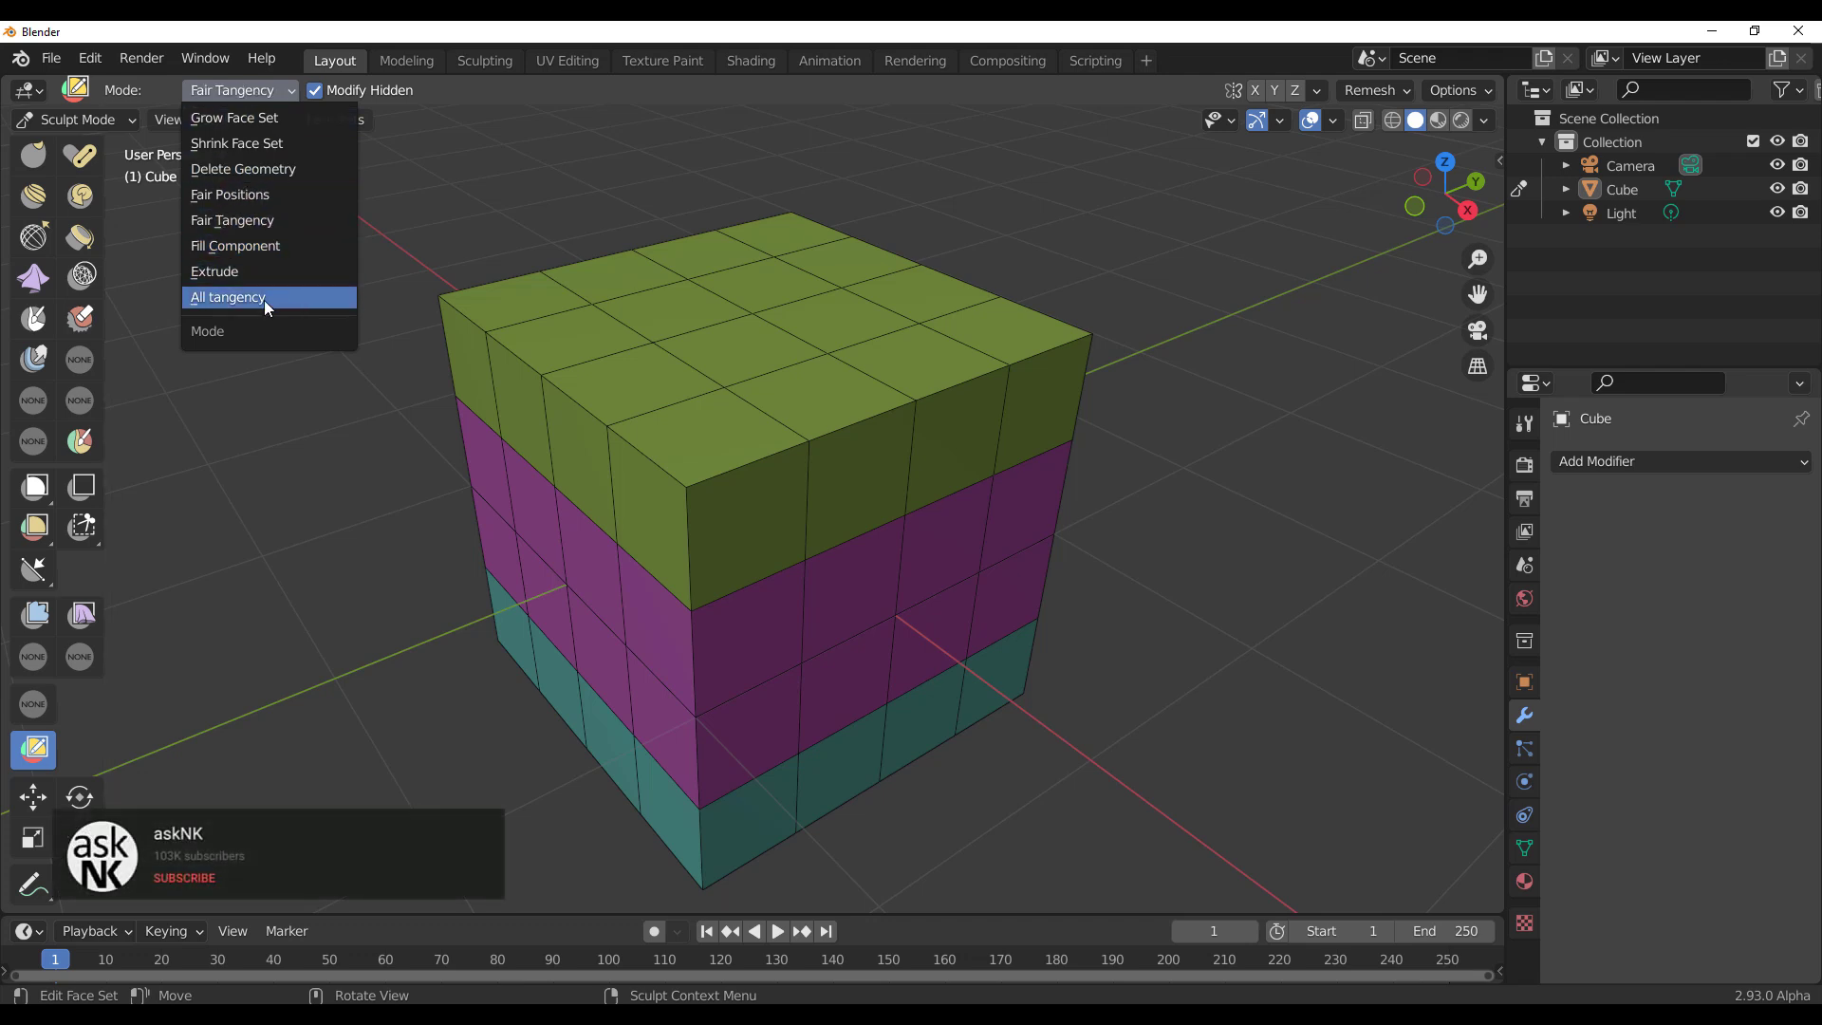
pyautogui.click(258, 273)
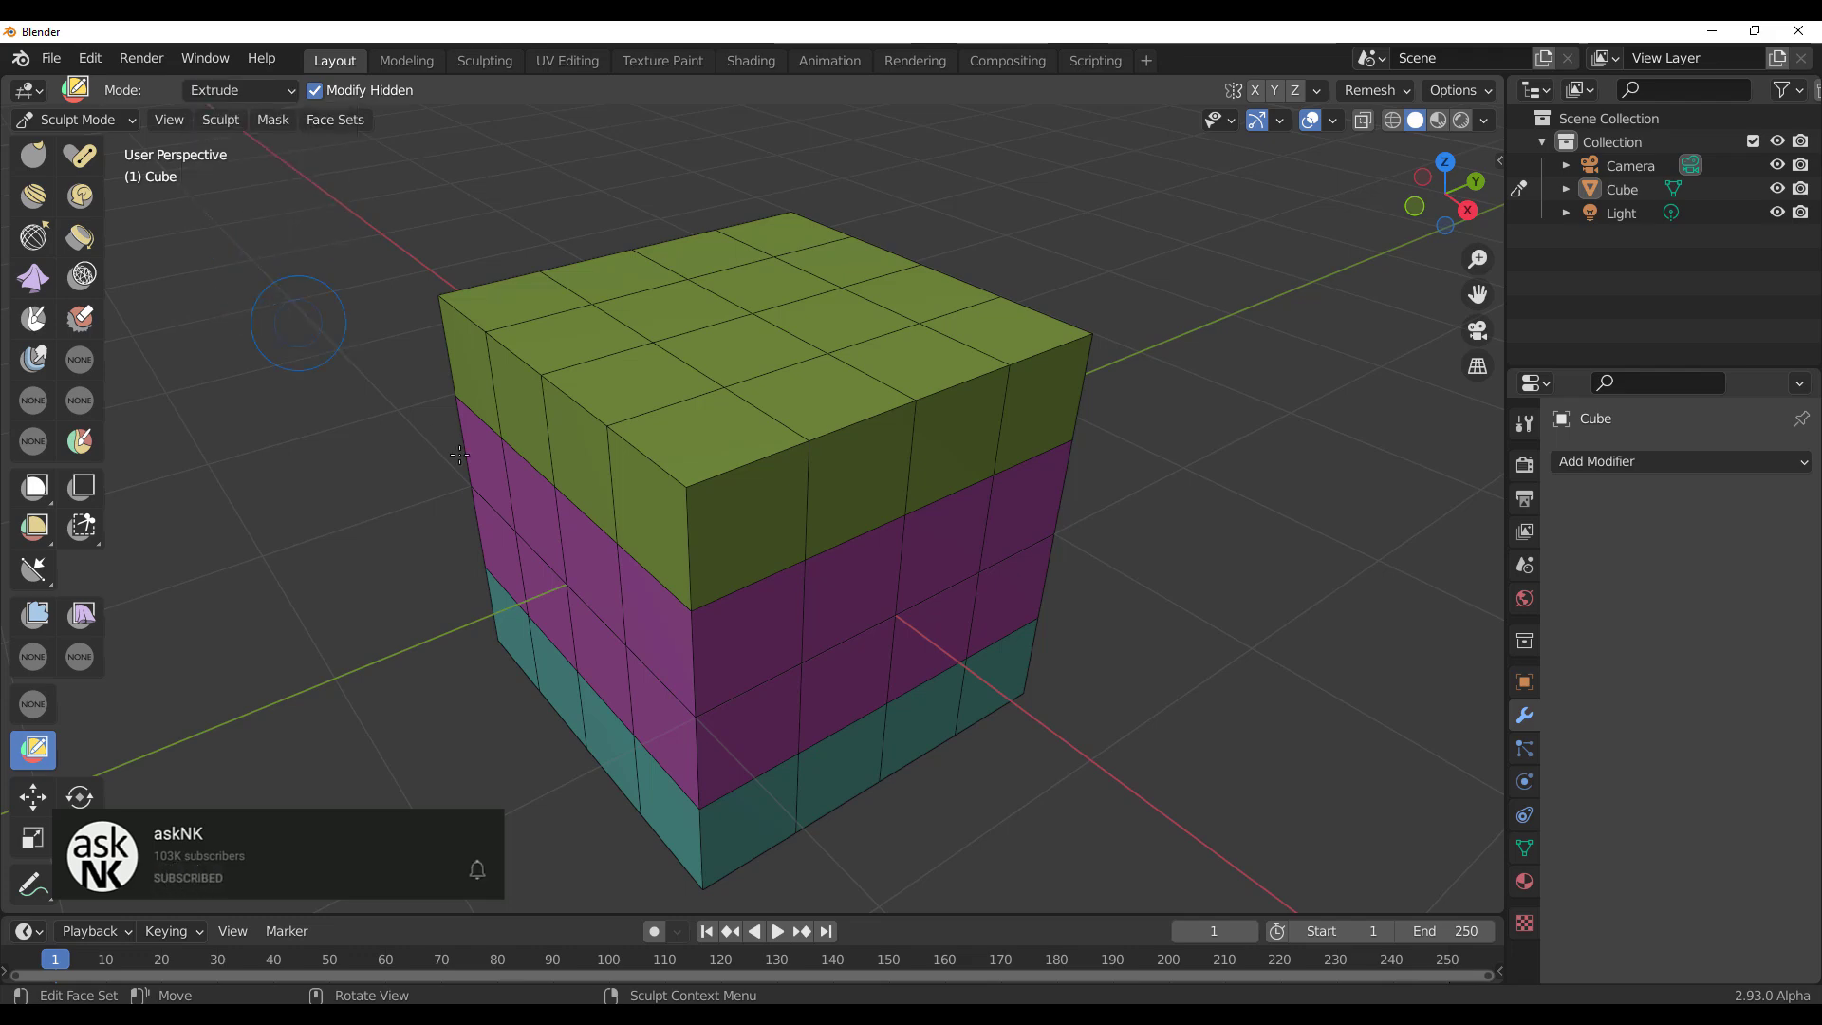
pyautogui.moveTo(599, 455); pyautogui.dragTo(808, 450, button='middle')
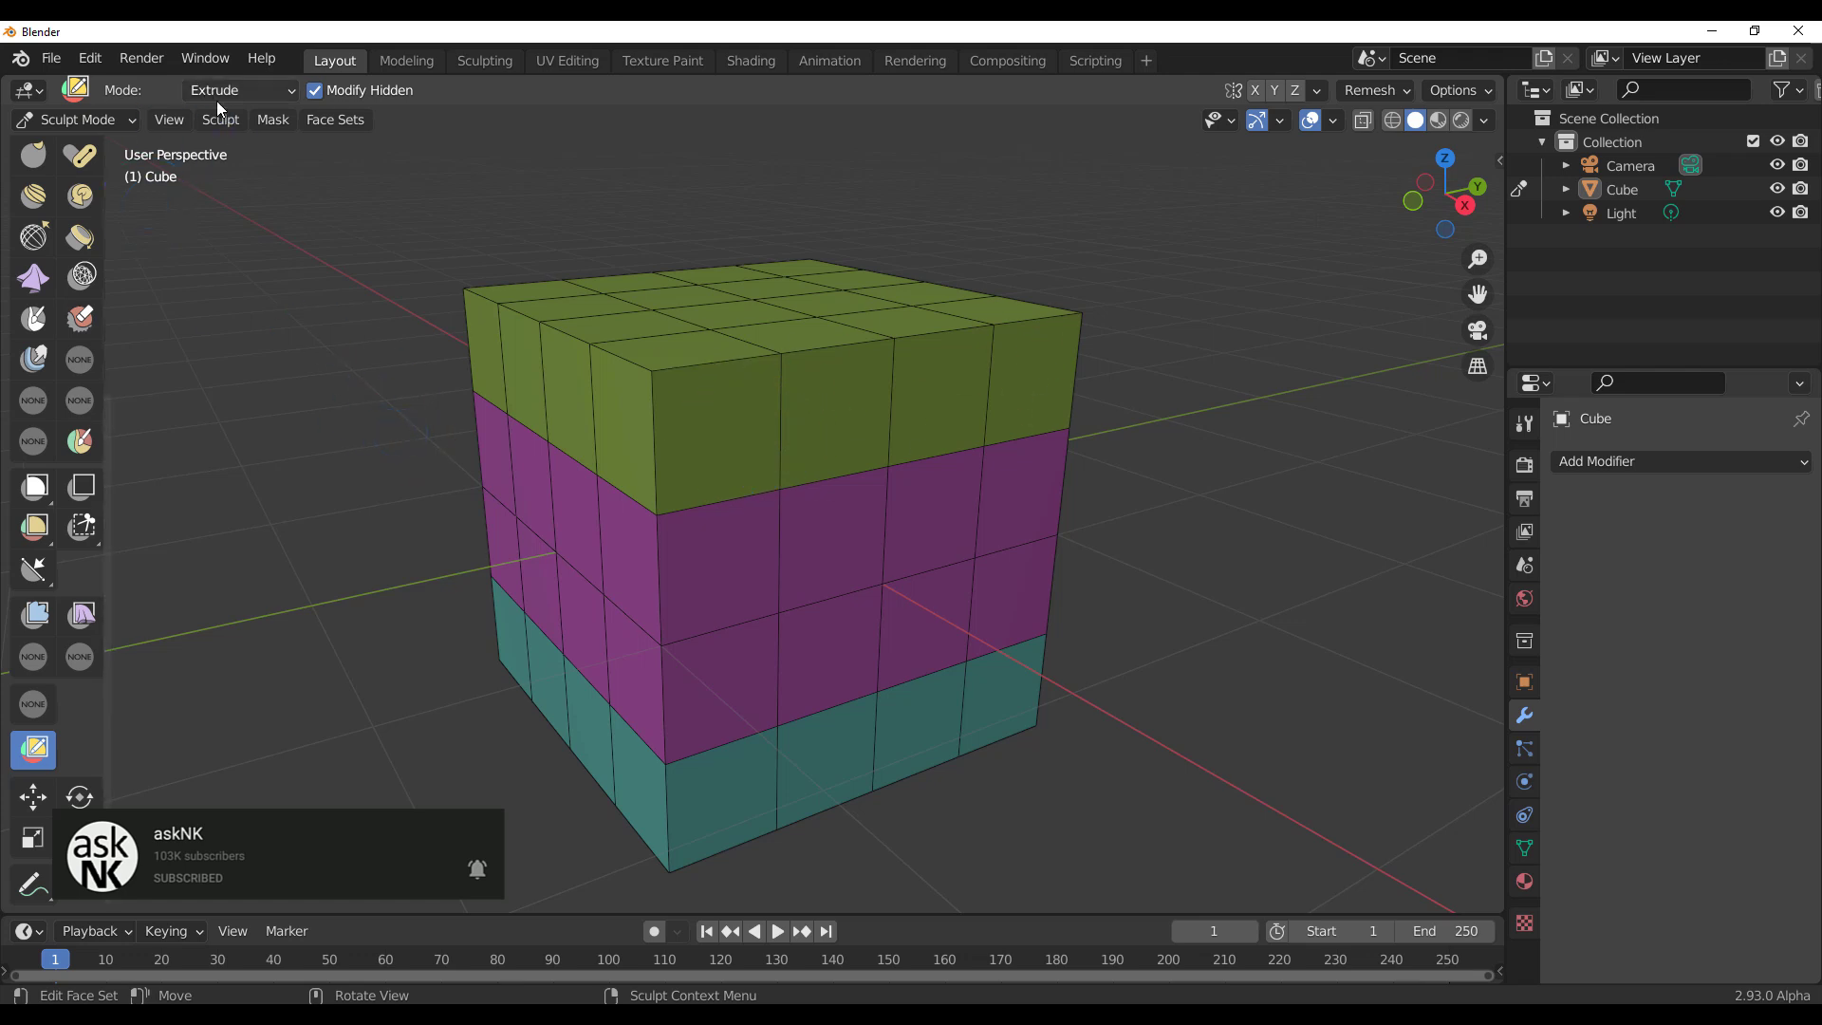
pyautogui.moveTo(835, 420)
pyautogui.mouseDown()
pyautogui.moveTo(965, 424)
pyautogui.moveTo(835, 395)
pyautogui.moveTo(574, 387)
pyautogui.moveTo(1005, 422)
pyautogui.moveTo(826, 399)
pyautogui.mouseUp()
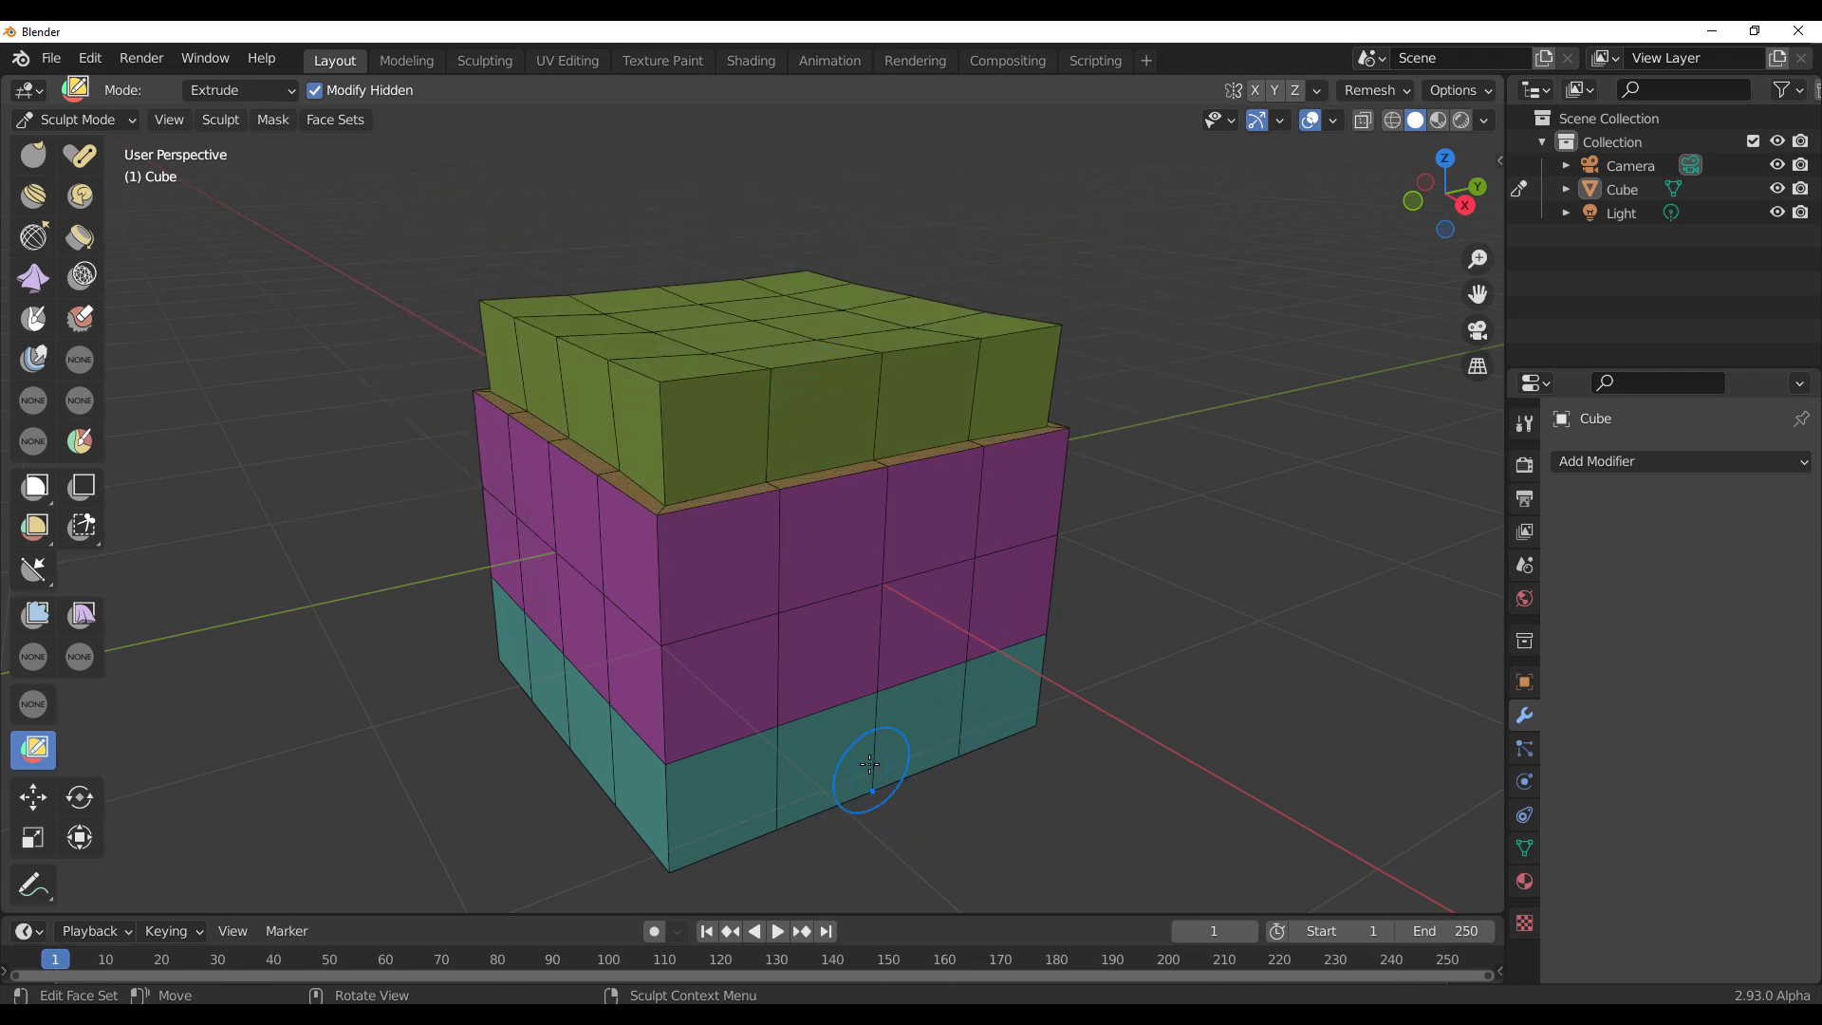
pyautogui.moveTo(849, 761)
pyautogui.mouseDown()
pyautogui.moveTo(836, 816)
pyautogui.moveTo(813, 744)
pyautogui.moveTo(915, 785)
pyautogui.moveTo(761, 755)
pyautogui.moveTo(960, 809)
pyautogui.moveTo(813, 772)
pyautogui.moveTo(955, 813)
pyautogui.moveTo(845, 785)
pyautogui.moveTo(888, 784)
pyautogui.mouseUp()
# Step: Inspect the ledges around the extruded face sets and show the Edit Face Set tool's settings in the properties editor
pyautogui.moveTo(685, 654); pyautogui.dragTo(651, 725, button='middle')
pyautogui.scroll(4, 683, 642)
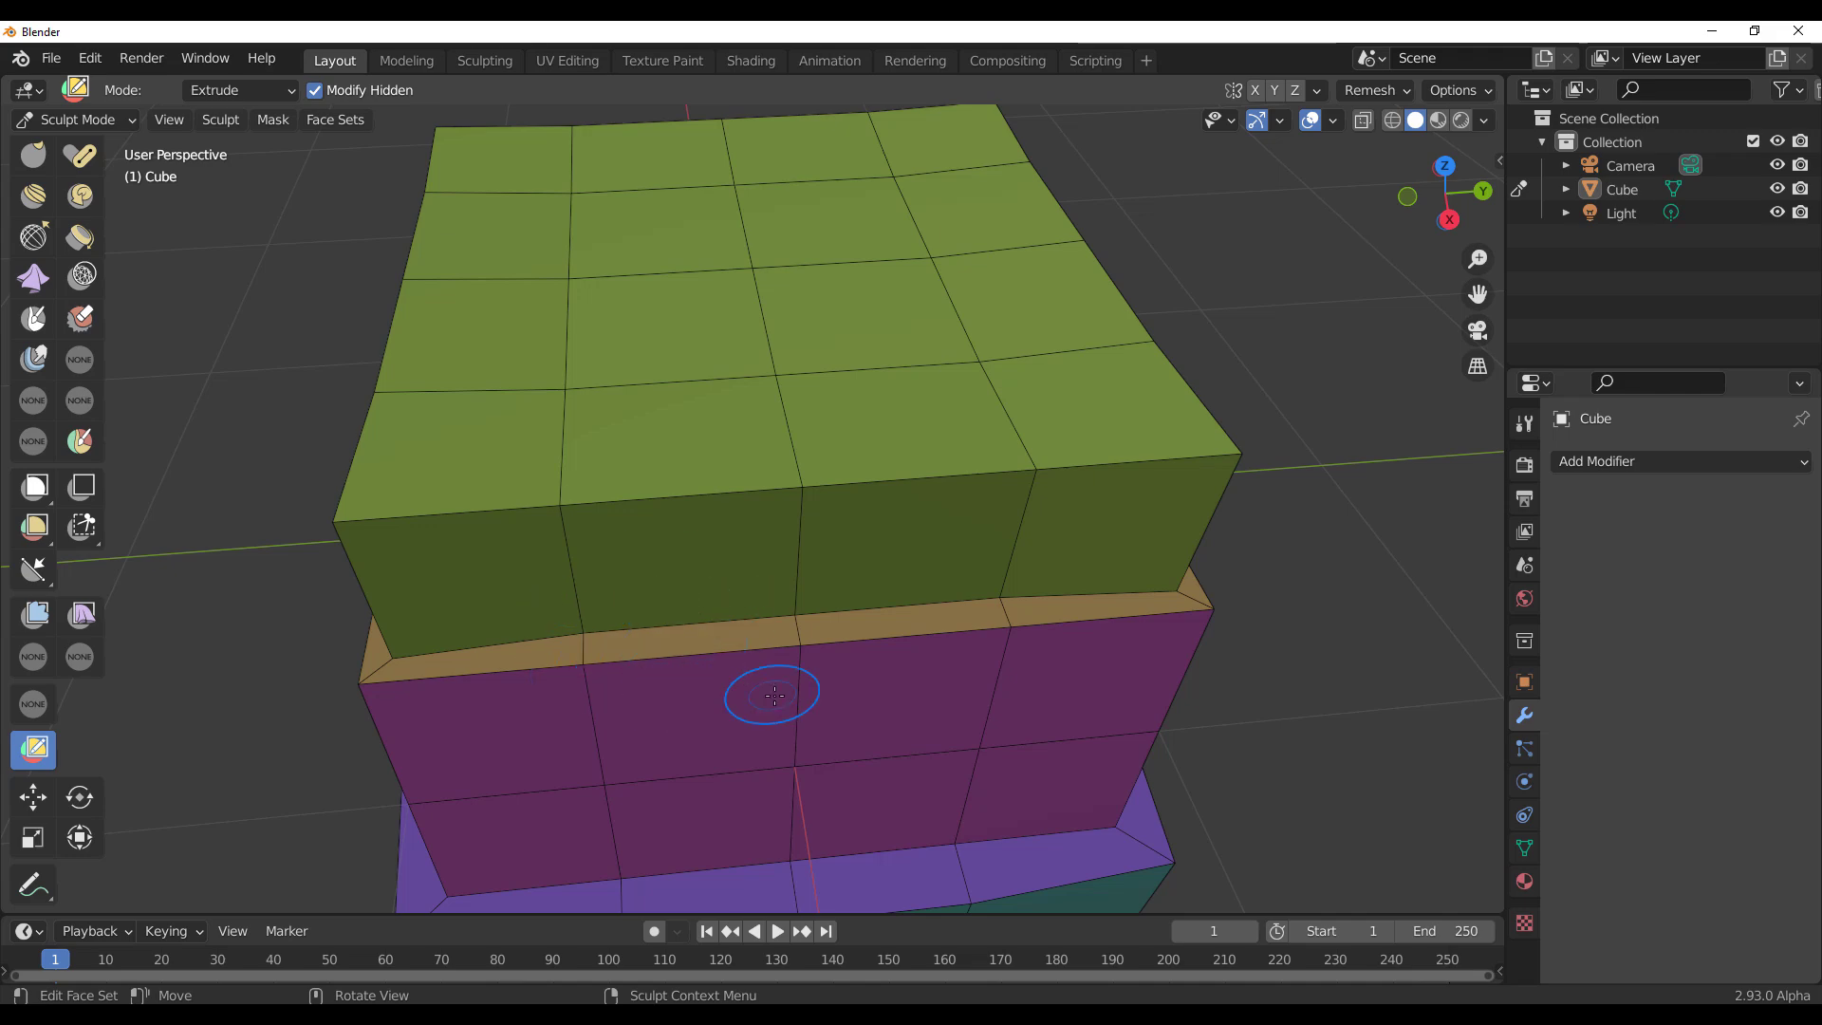
pyautogui.moveTo(775, 695); pyautogui.dragTo(824, 685, button='middle')
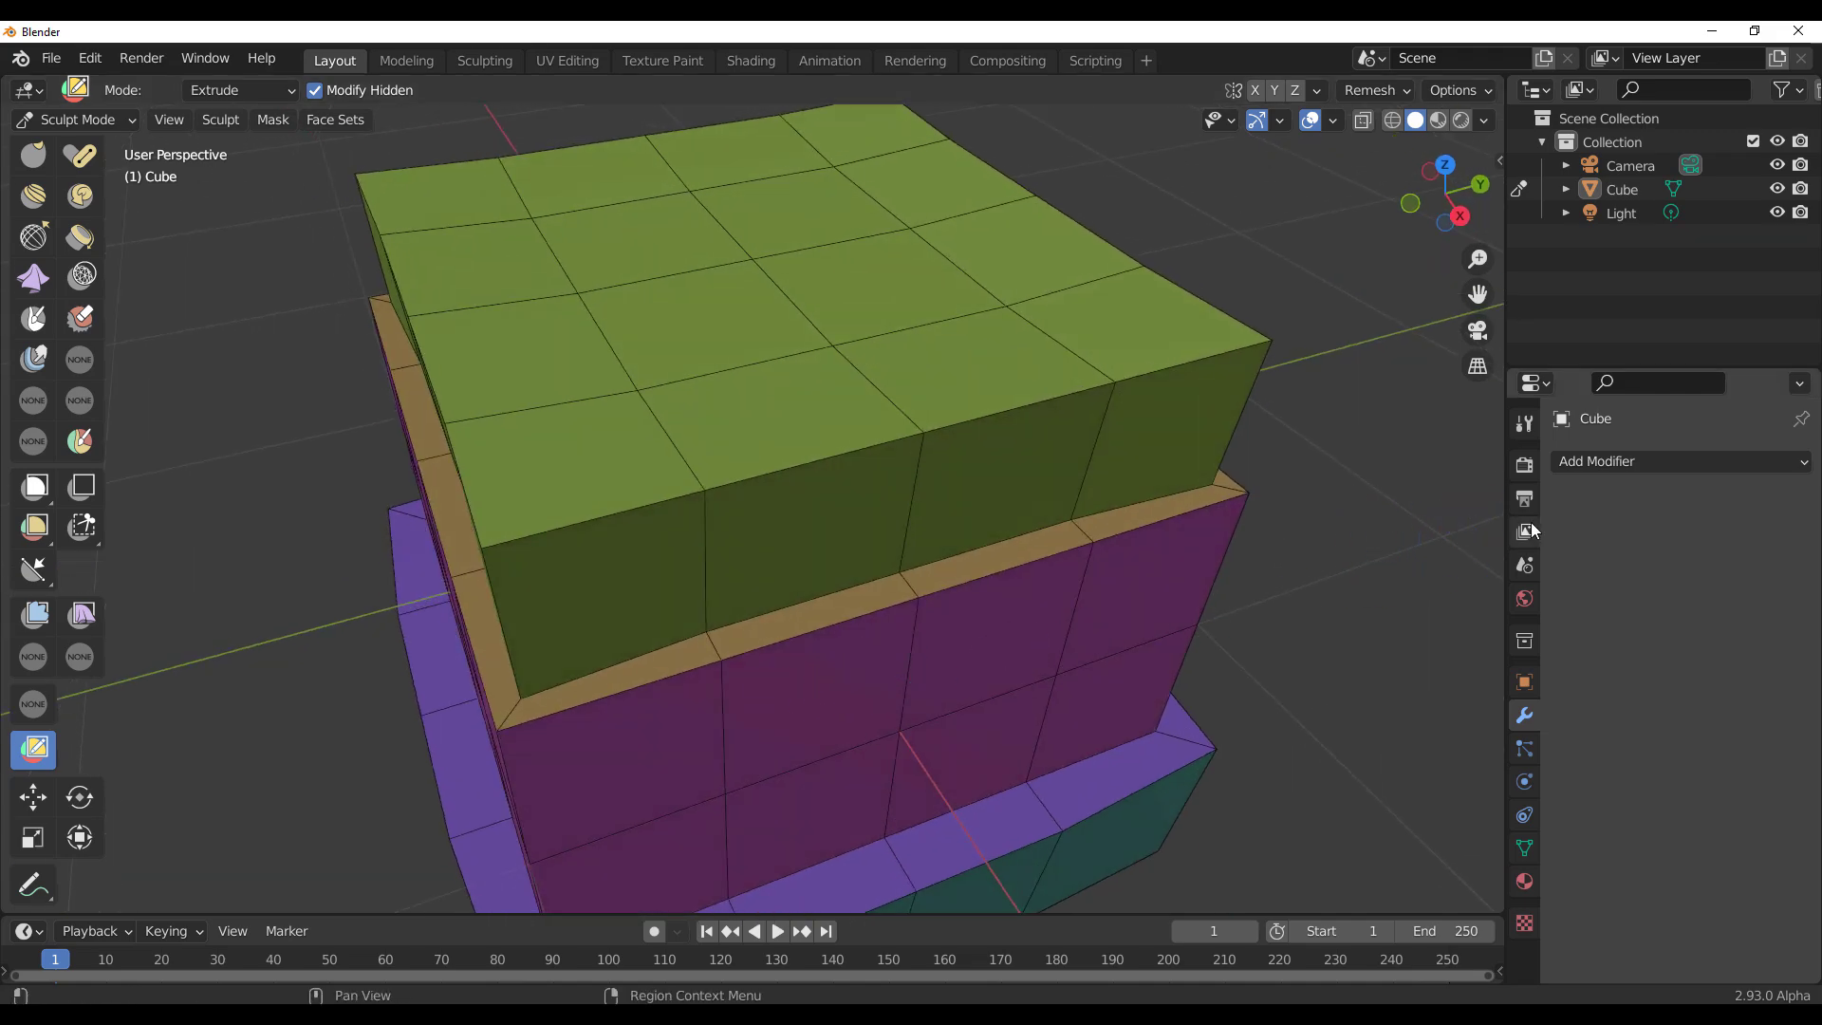
pyautogui.scroll(-4, 1380, 541)
pyautogui.click(1524, 422)
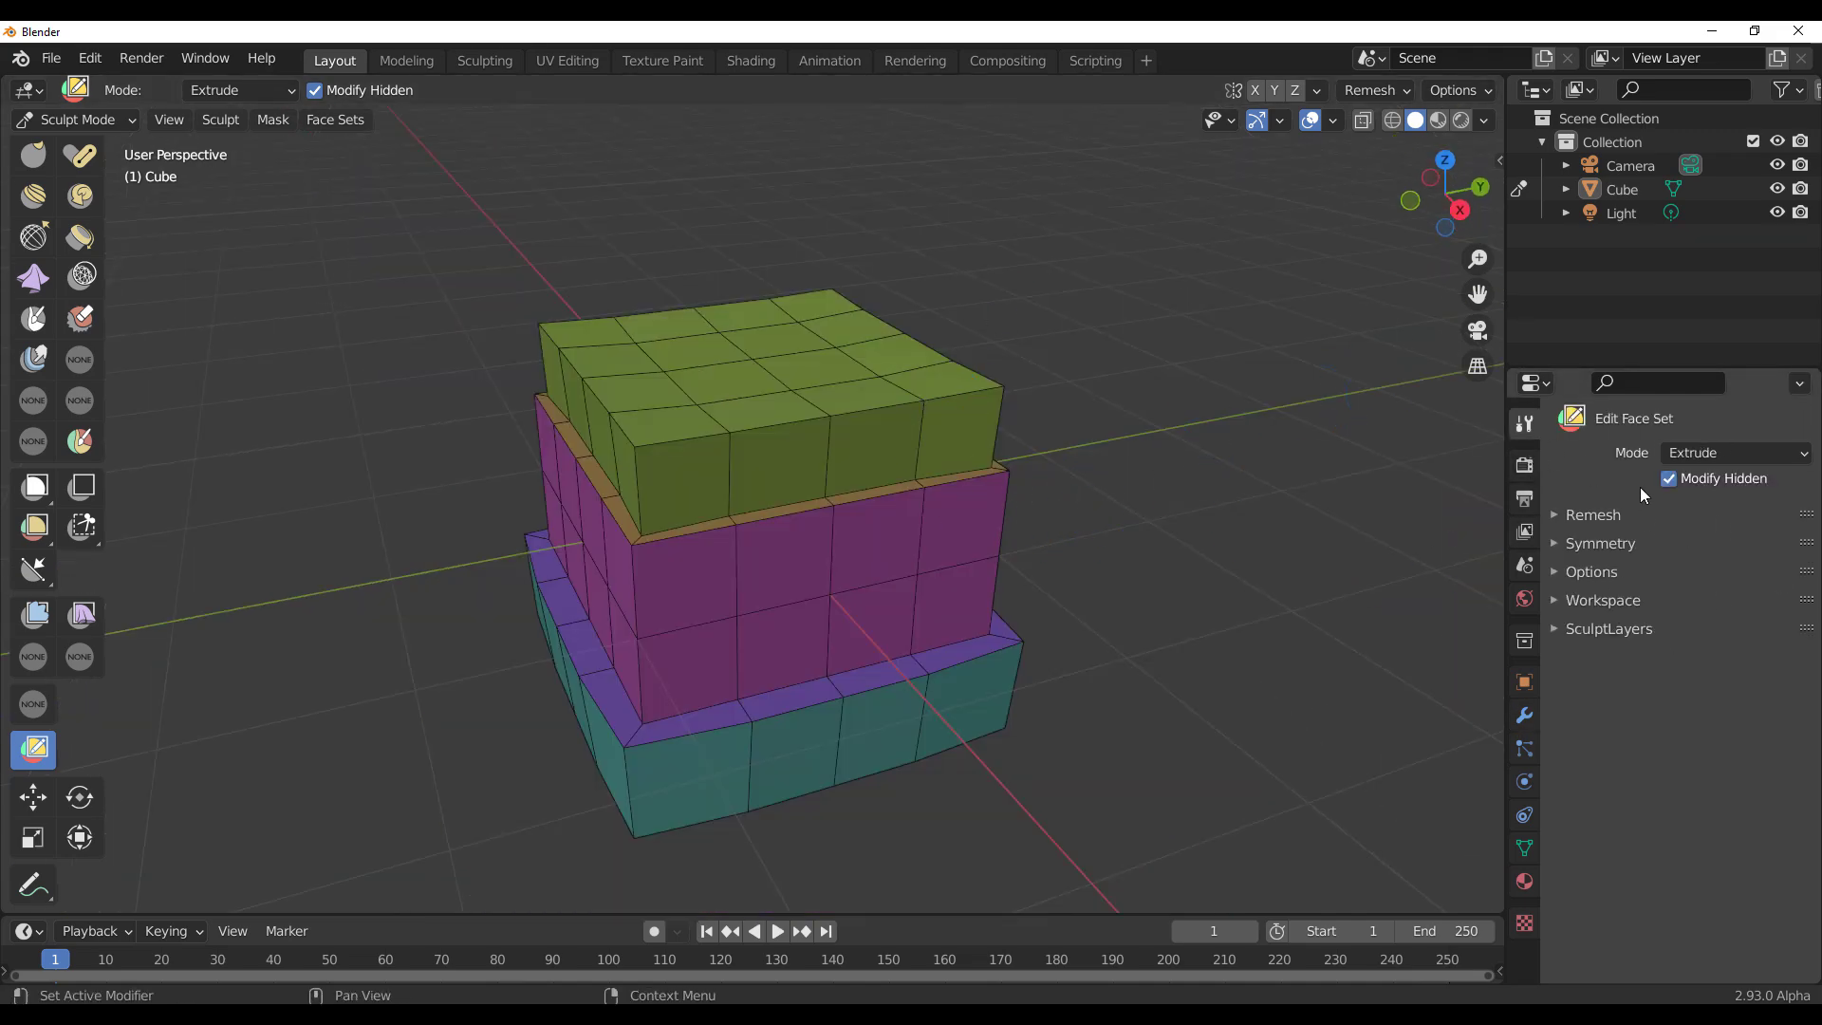
pyautogui.click(1724, 459)
# Step: Extrude the green top face set further inward and the teal bottom face set far outward
pyautogui.moveTo(797, 636); pyautogui.dragTo(859, 529, button='middle')
pyautogui.scroll(3, 921, 659)
pyautogui.moveTo(945, 412)
pyautogui.mouseDown()
pyautogui.moveTo(931, 427)
pyautogui.moveTo(902, 407)
pyautogui.moveTo(920, 411)
pyautogui.mouseUp()
pyautogui.moveTo(920, 411); pyautogui.dragTo(940, 622, button='middle')
pyautogui.moveTo(939, 758); pyautogui.dragTo(1066, 835)
pyautogui.moveTo(1066, 834); pyautogui.dragTo(919, 720, button='middle')
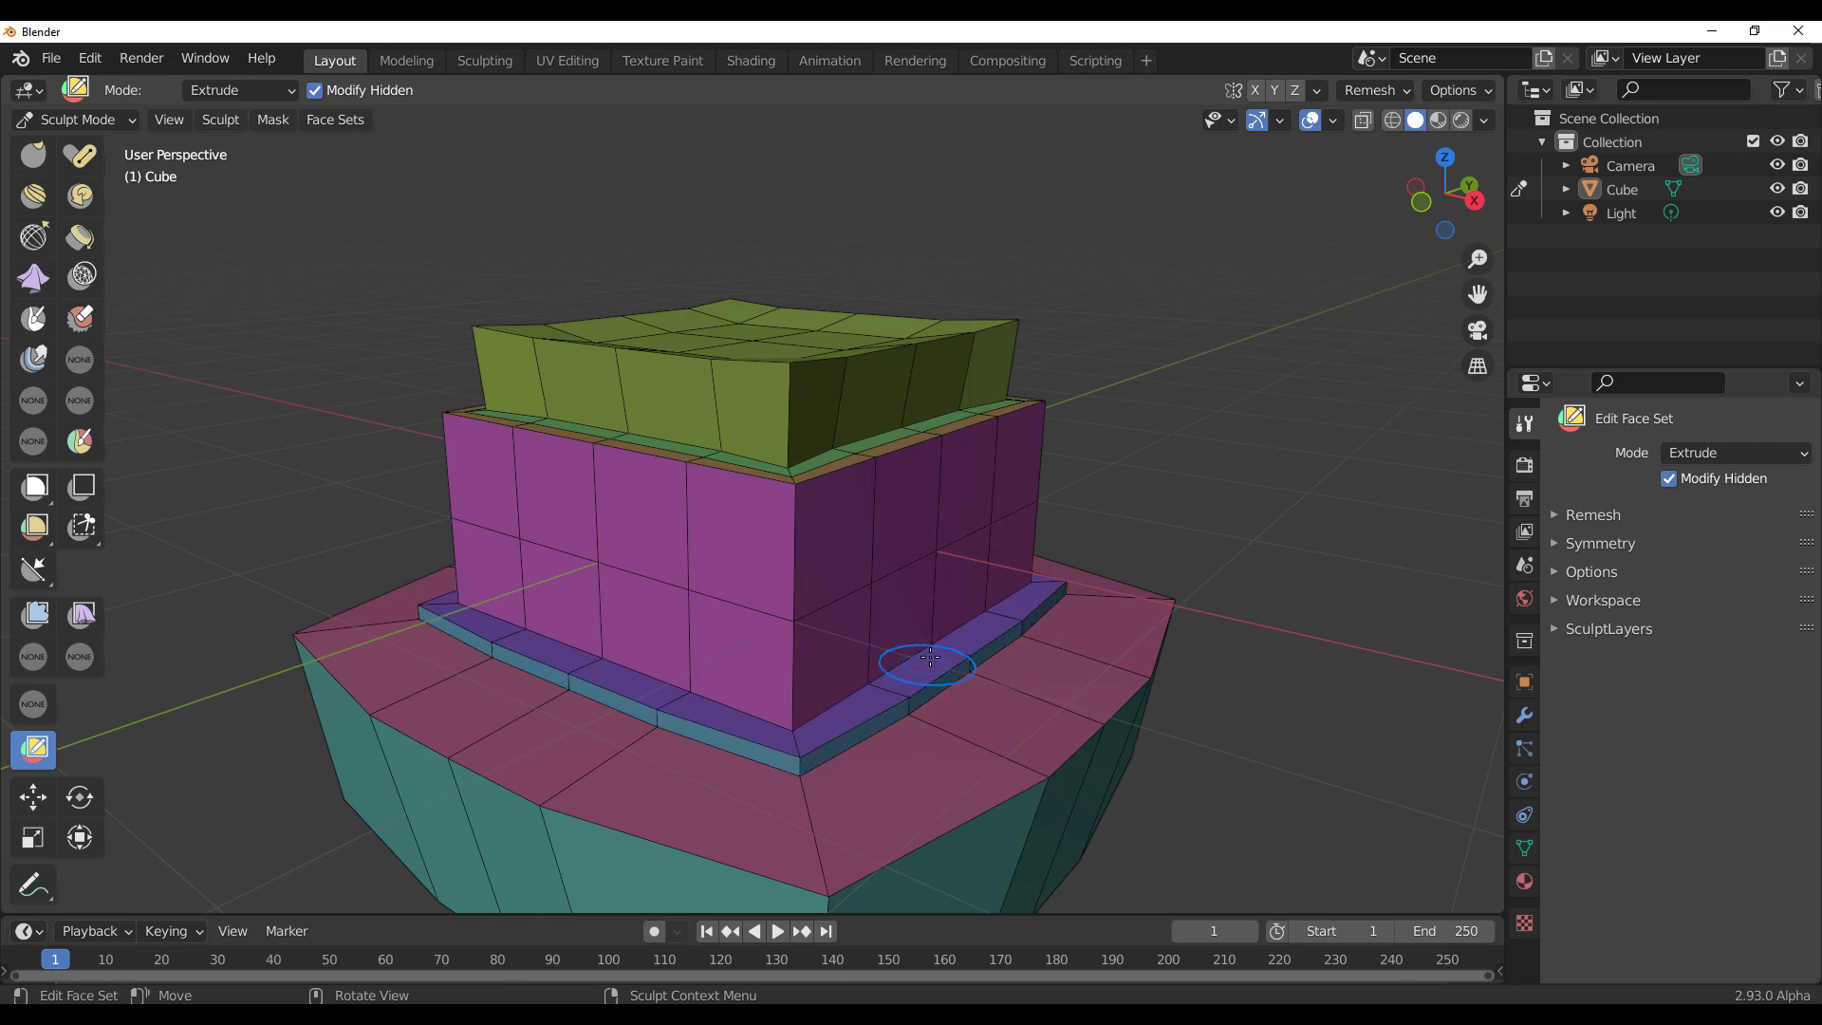
# Step: Extrude the violet ledge ring upward into a tall step, and raise the pink ledge ring below it by extrusion
pyautogui.moveTo(939, 517); pyautogui.dragTo(1081, 738)
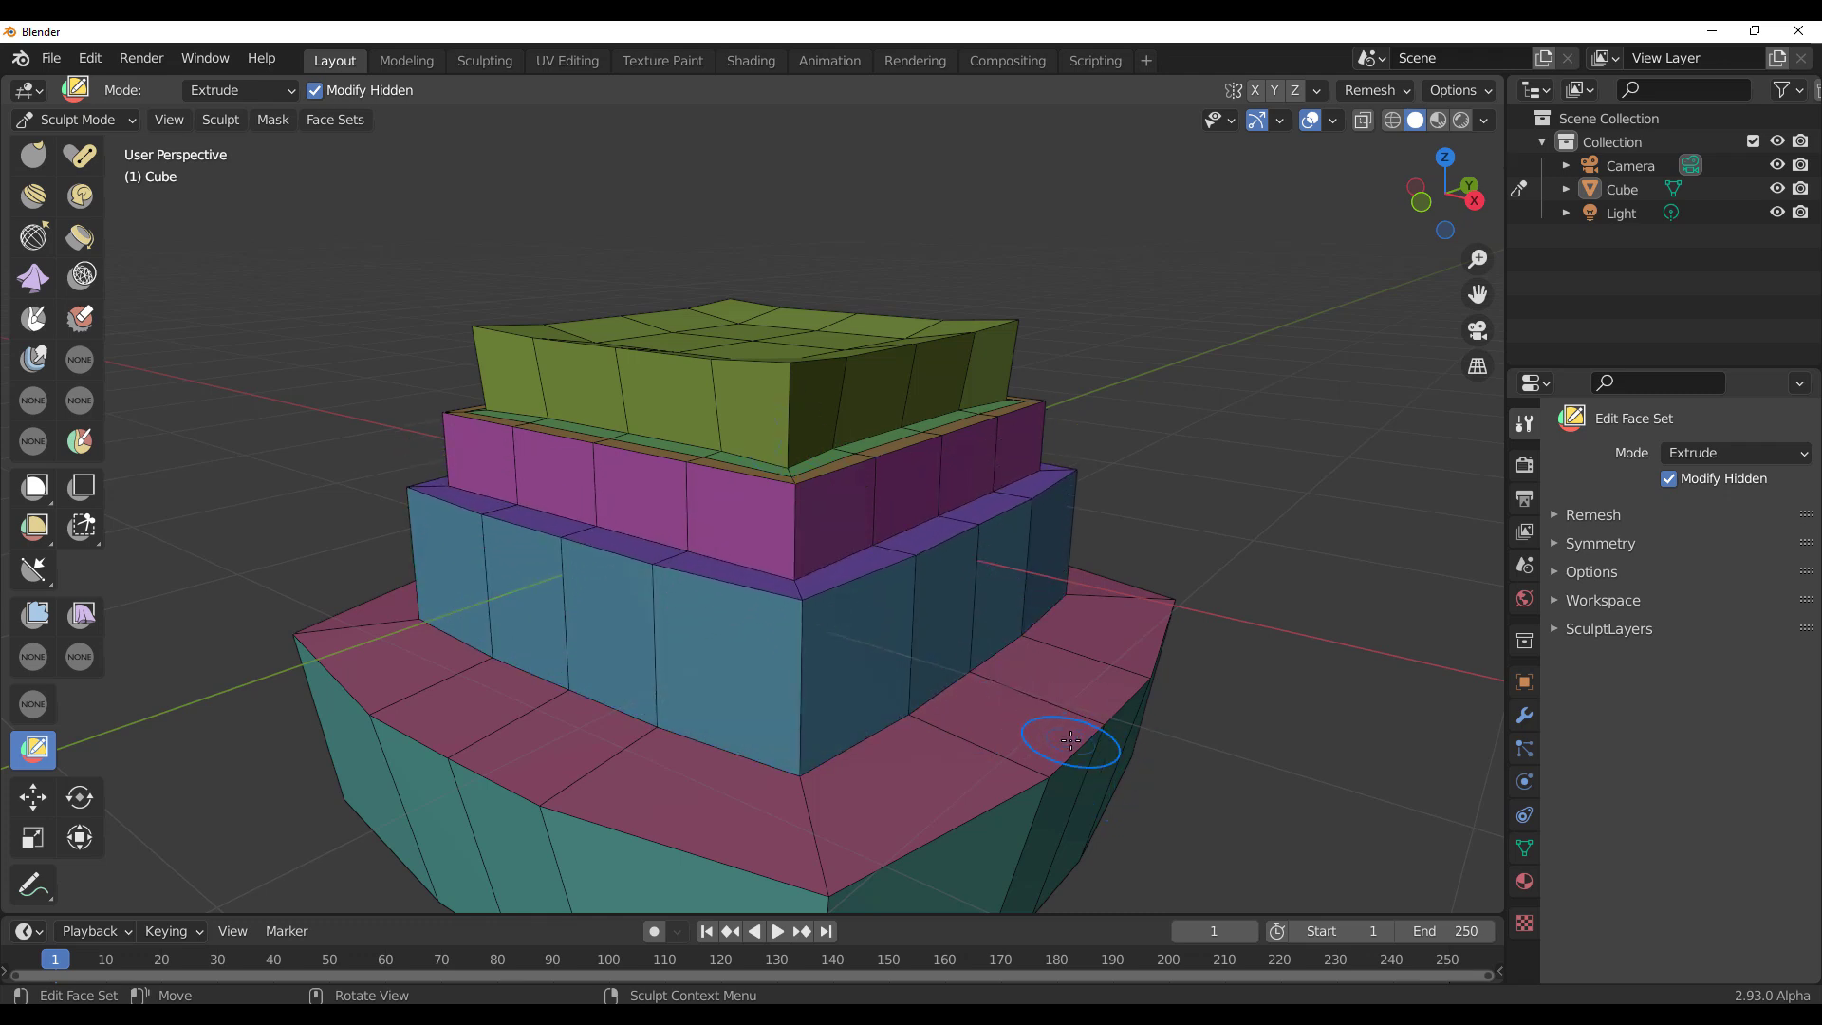
pyautogui.moveTo(898, 671)
pyautogui.mouseDown()
pyautogui.moveTo(964, 663)
pyautogui.moveTo(930, 653)
pyautogui.mouseUp()
pyautogui.moveTo(845, 569); pyautogui.dragTo(904, 637, button='middle')
pyautogui.moveTo(975, 707); pyautogui.dragTo(907, 687)
pyautogui.scroll(3, 775, 753)
pyautogui.moveTo(998, 808); pyautogui.dragTo(859, 797, button='middle')
pyautogui.scroll(-4, 833, 474)
pyautogui.moveTo(833, 470); pyautogui.dragTo(736, 431, button='middle')
pyautogui.moveTo(811, 563); pyautogui.dragTo(1129, 783, button='middle')
pyautogui.moveTo(1167, 741); pyautogui.dragTo(1010, 712)
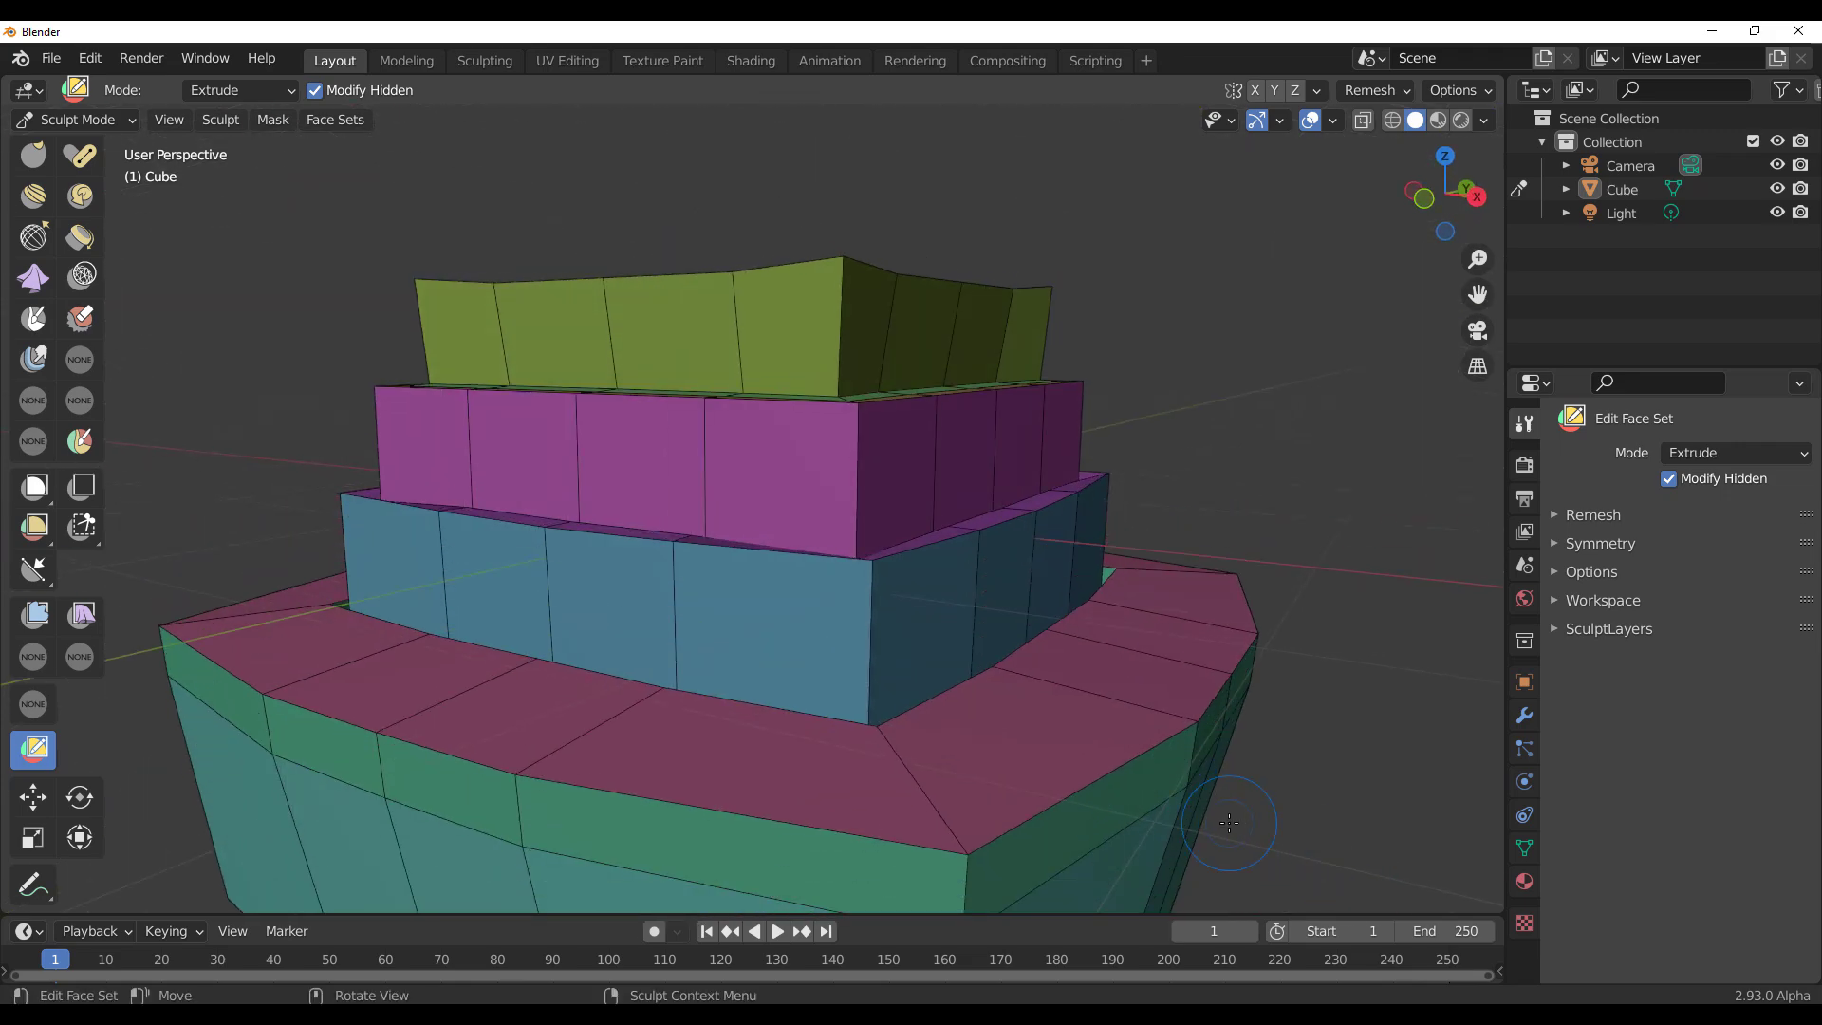
# Step: Extrude the teal bottom wall outward again and extrude the ring face sets along its upper edge
pyautogui.moveTo(1229, 823); pyautogui.dragTo(903, 699, button='middle')
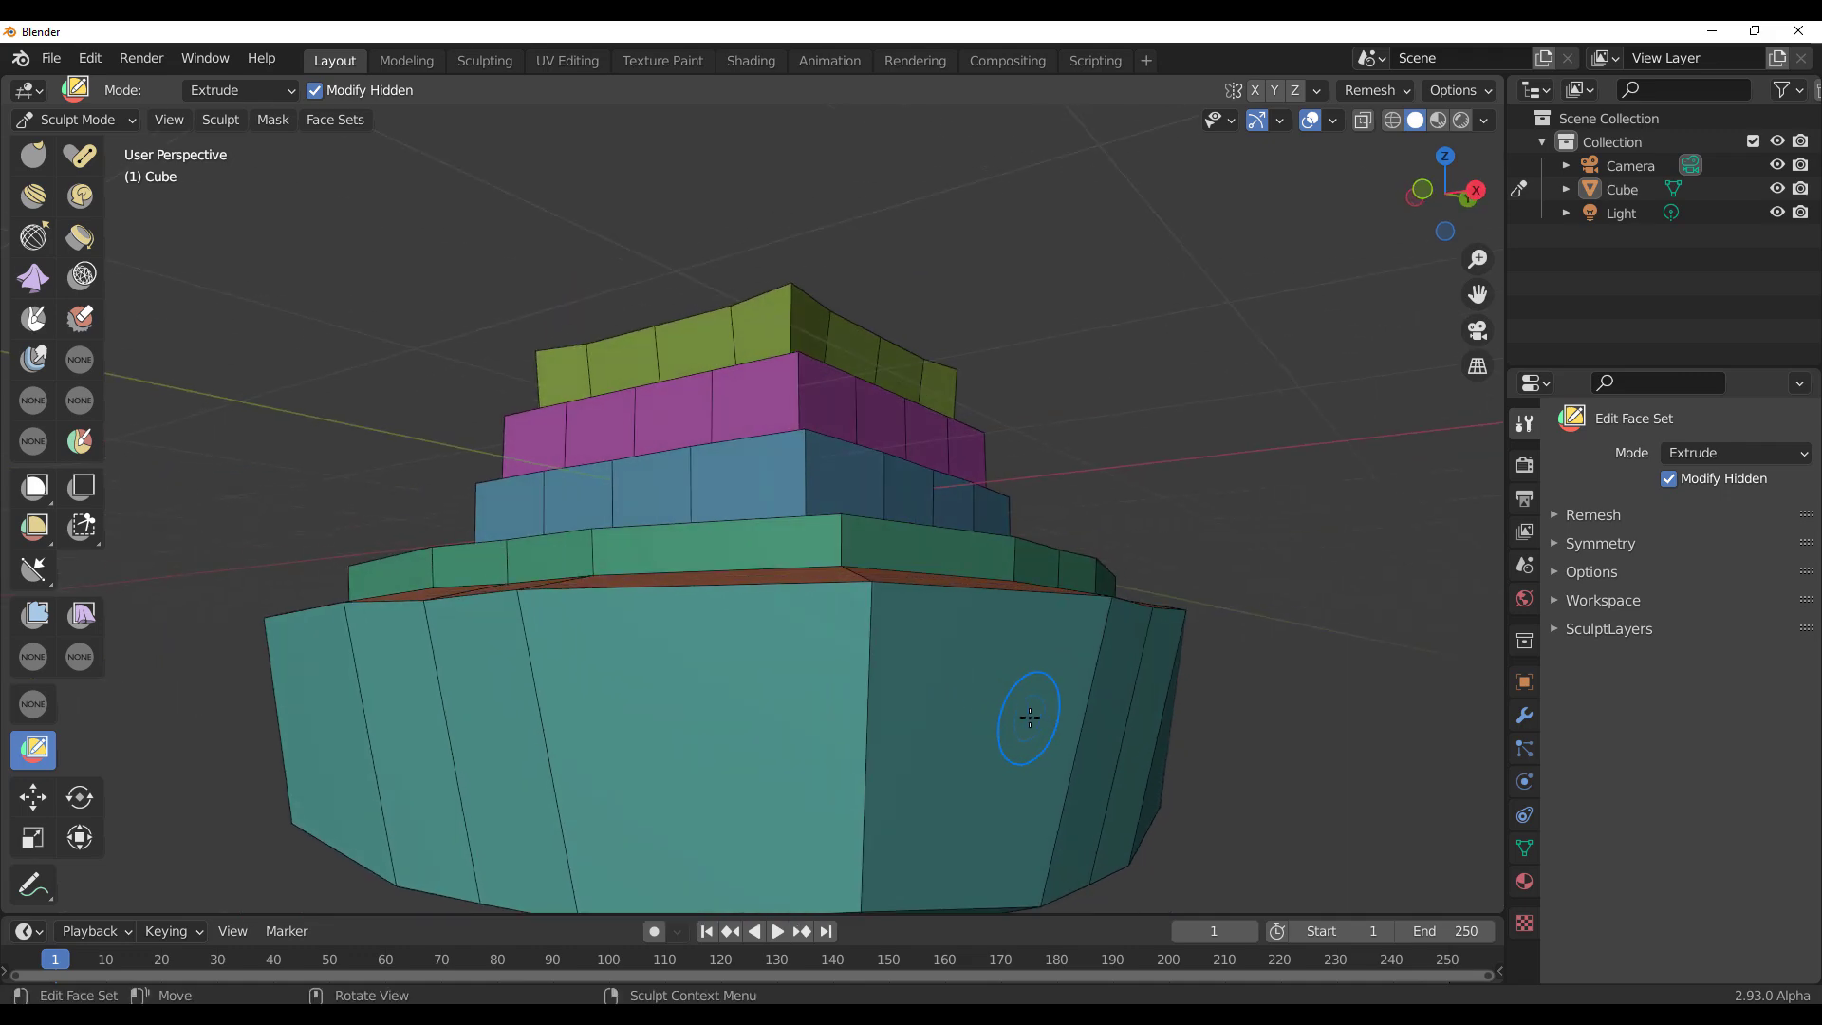
pyautogui.moveTo(1030, 714); pyautogui.dragTo(1036, 759, button='middle')
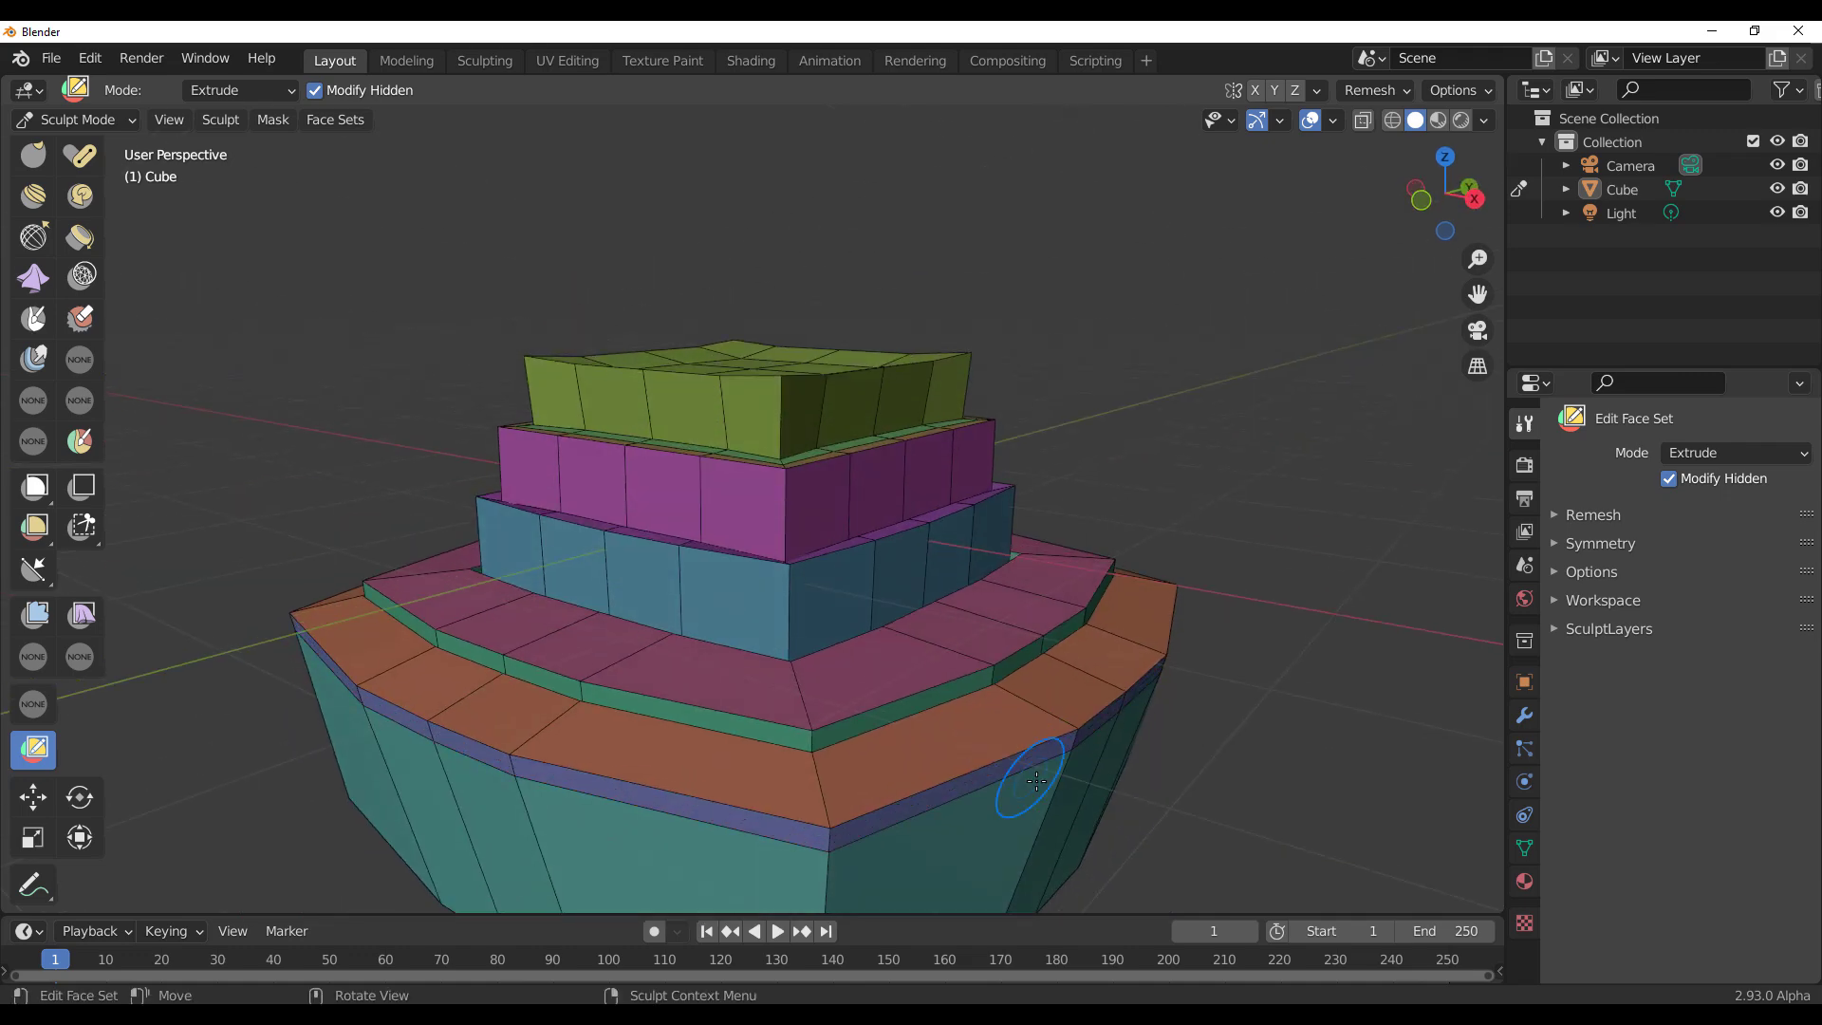
pyautogui.moveTo(1037, 780); pyautogui.dragTo(1042, 873)
pyautogui.scroll(-3, 1035, 859)
pyautogui.moveTo(834, 531); pyautogui.dragTo(764, 561, button='middle')
pyautogui.scroll(4, 764, 562)
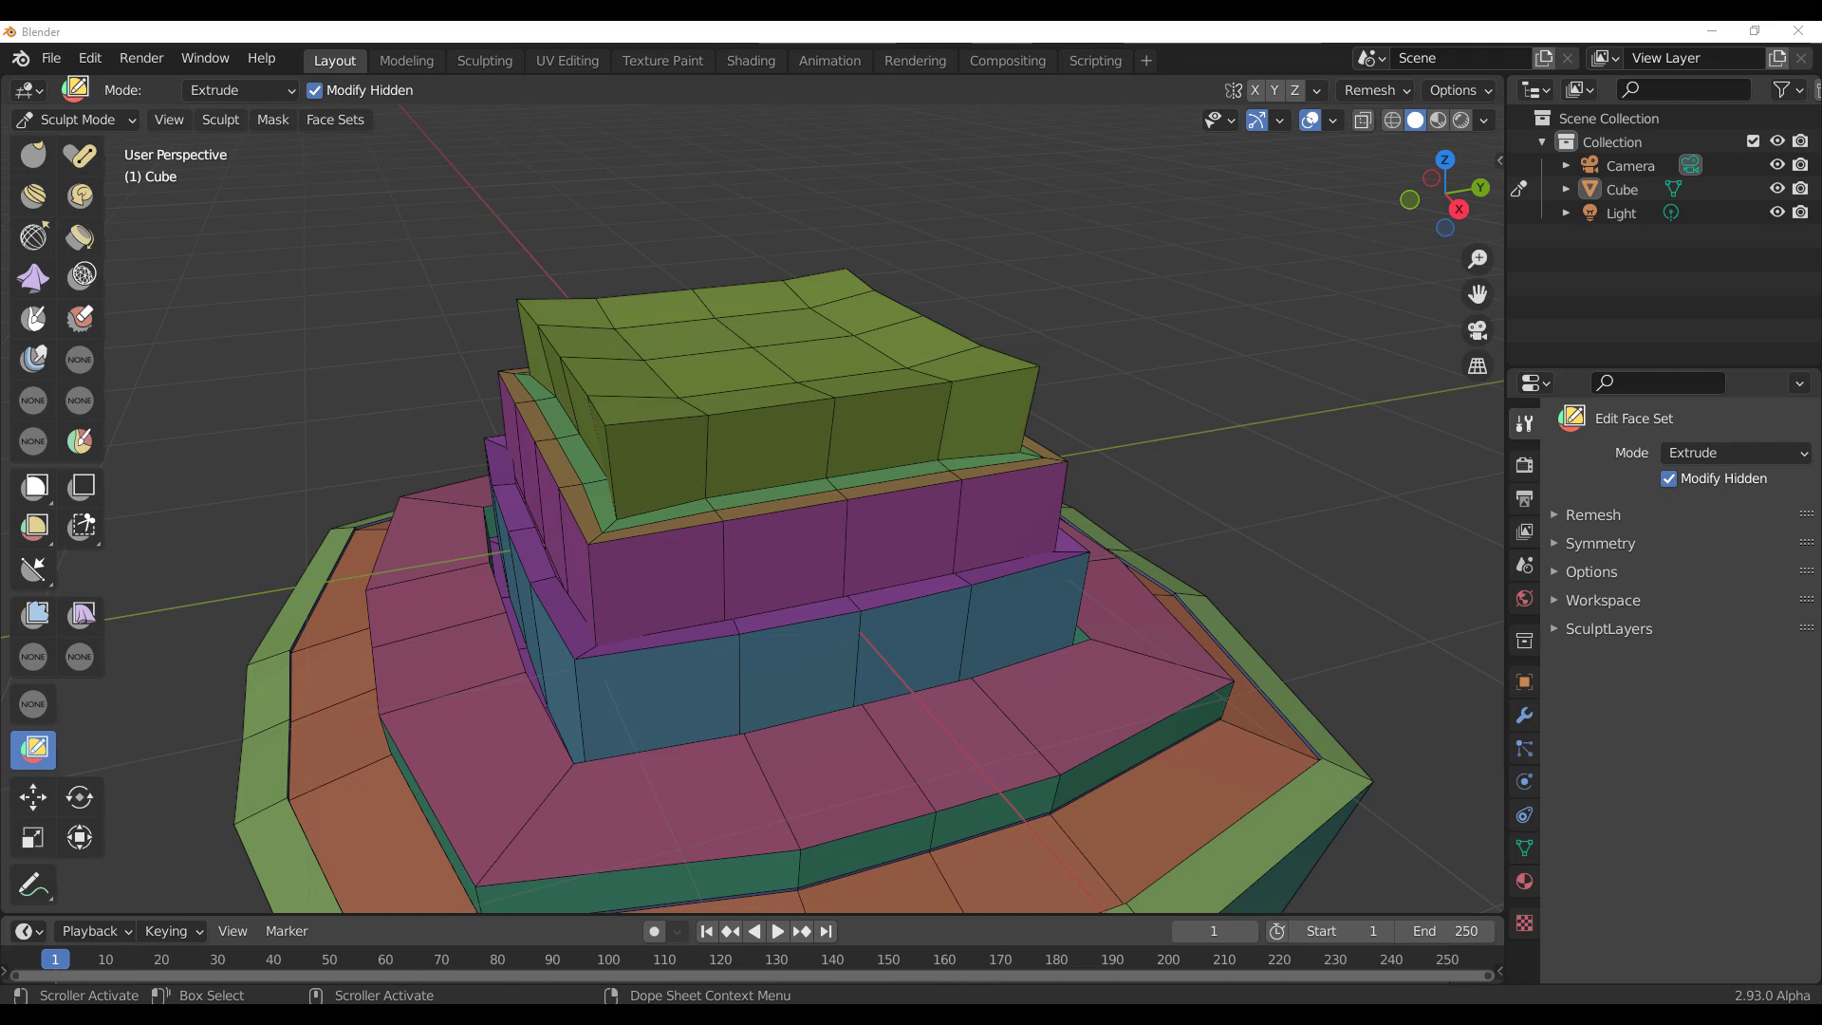
# Step: Switch to ZBrush and load the cube project from LightBox
pyautogui.hotkey('alt', 'Tab')
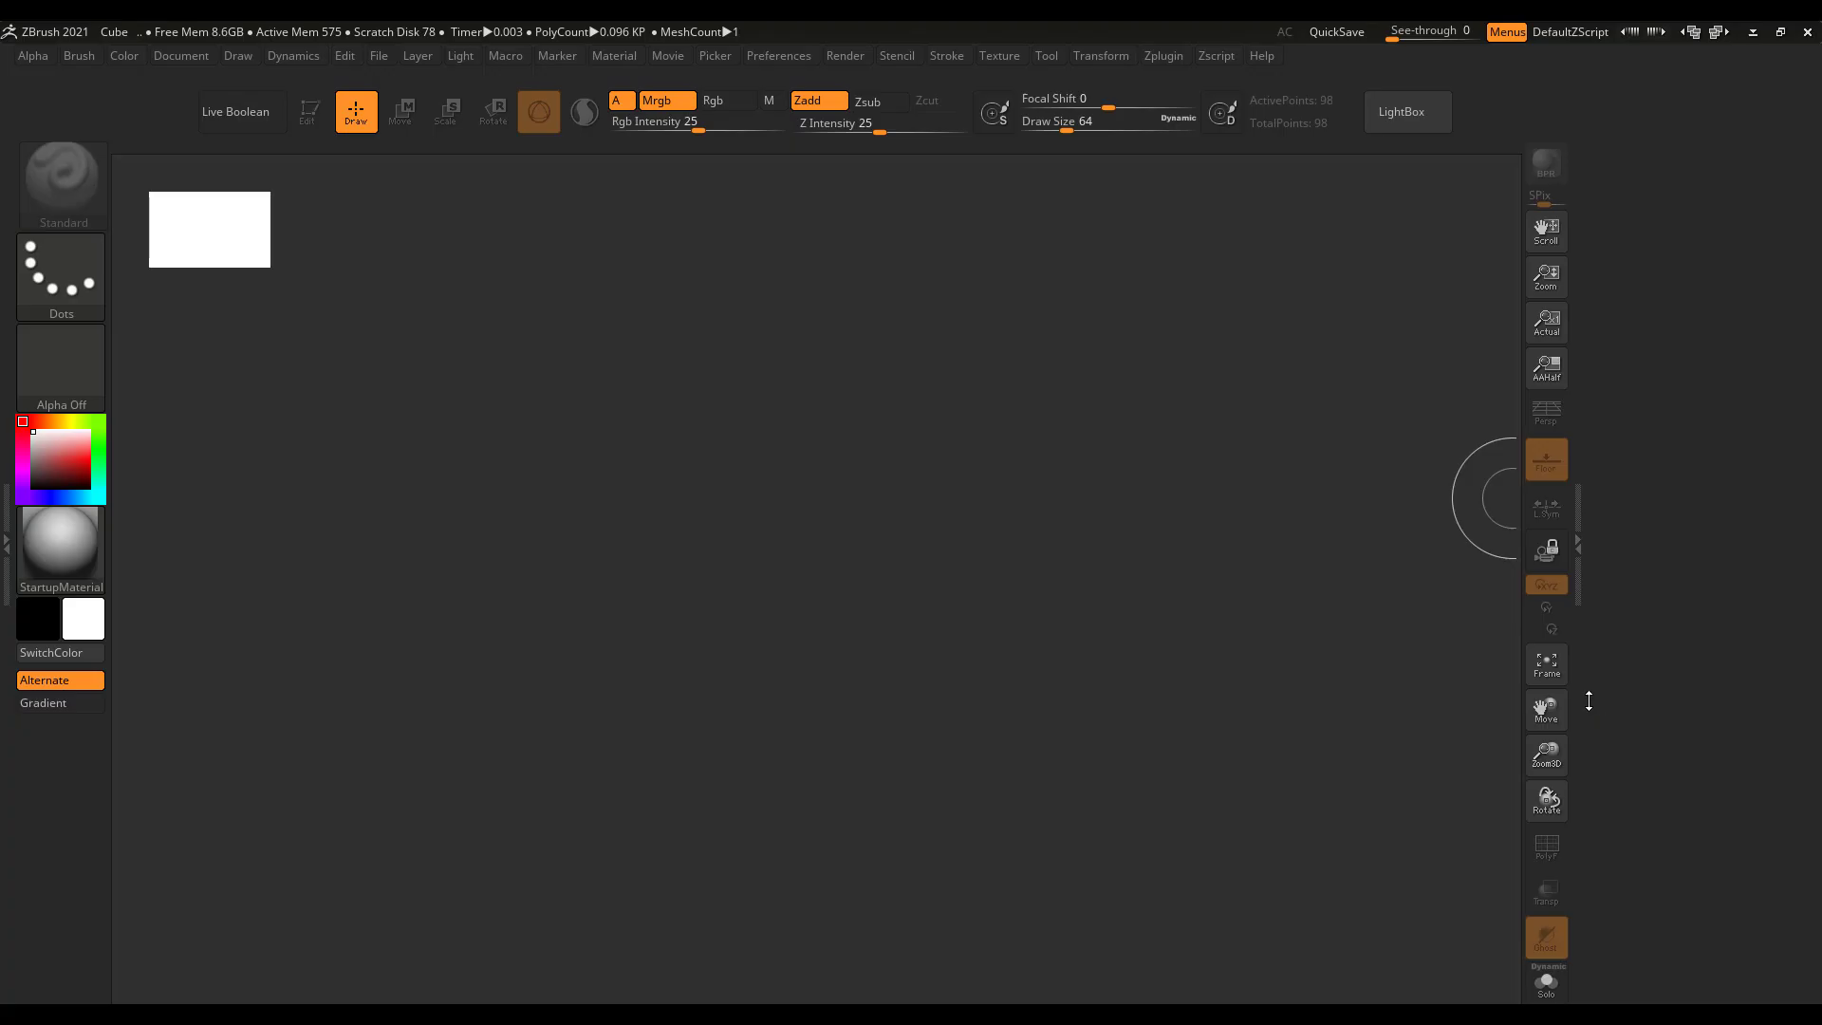
pyautogui.click(1402, 111)
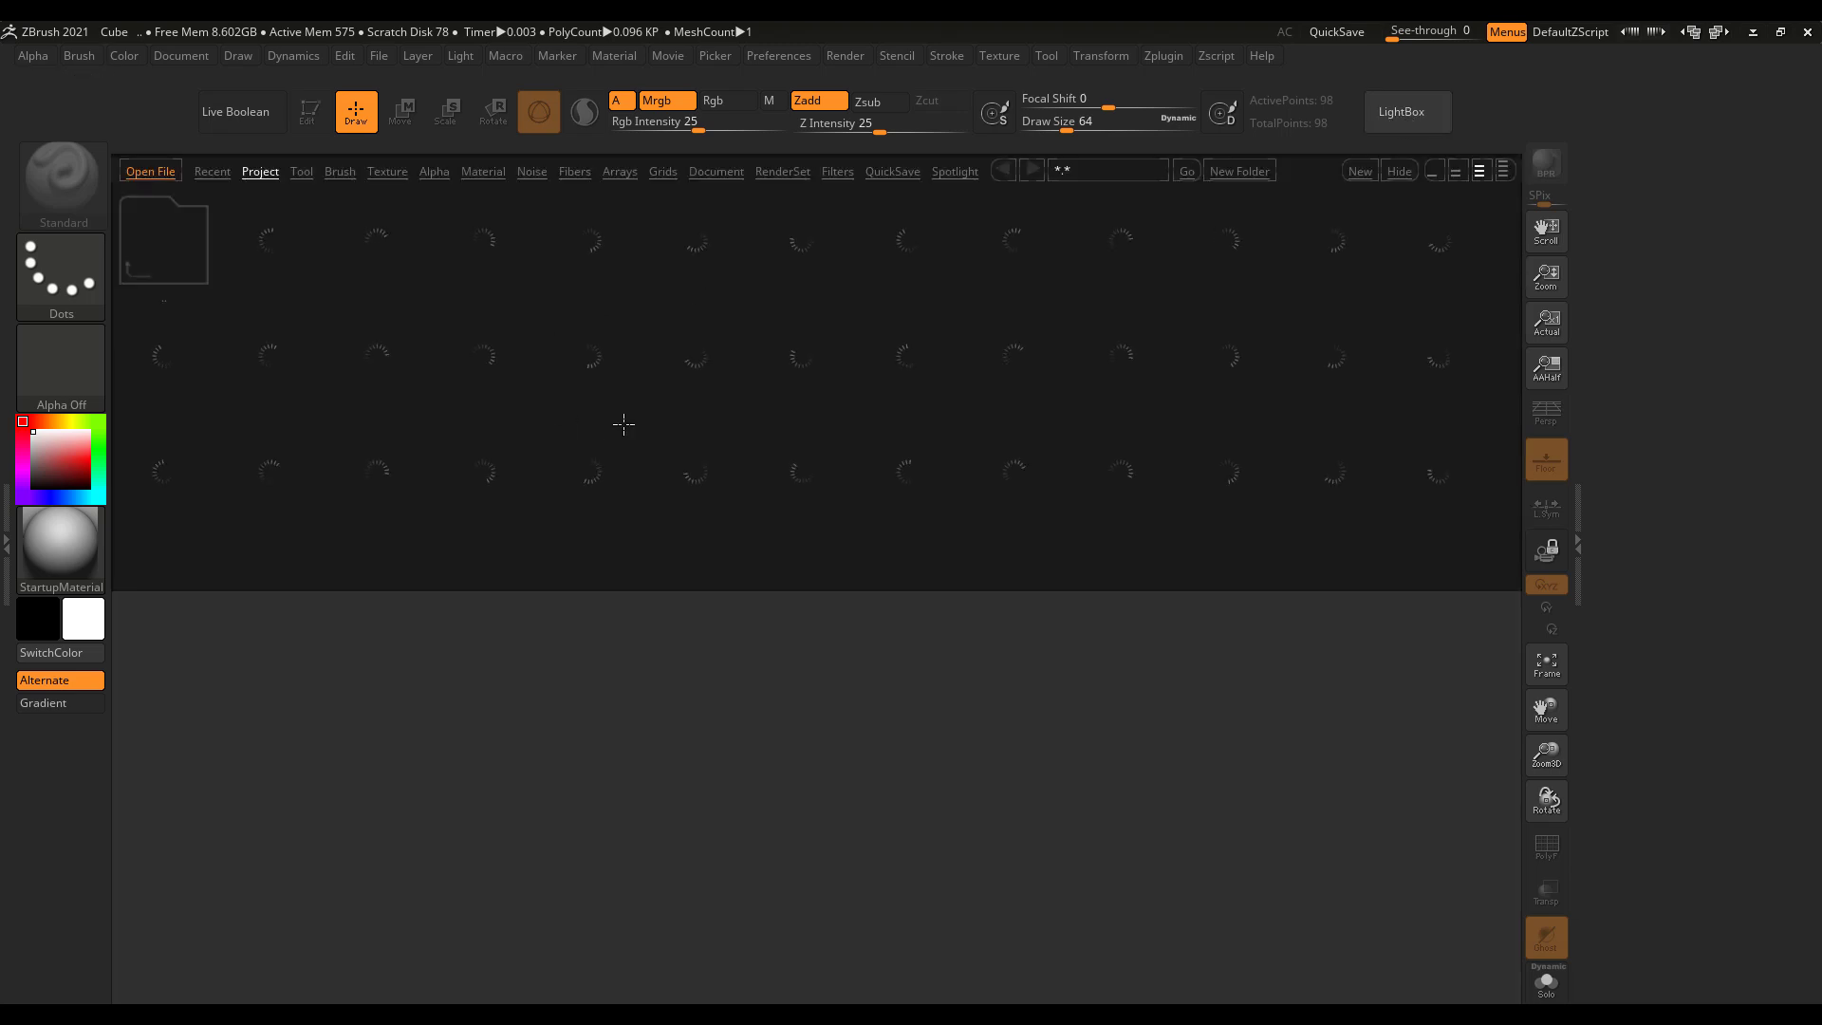
pyautogui.doubleClick(706, 387)
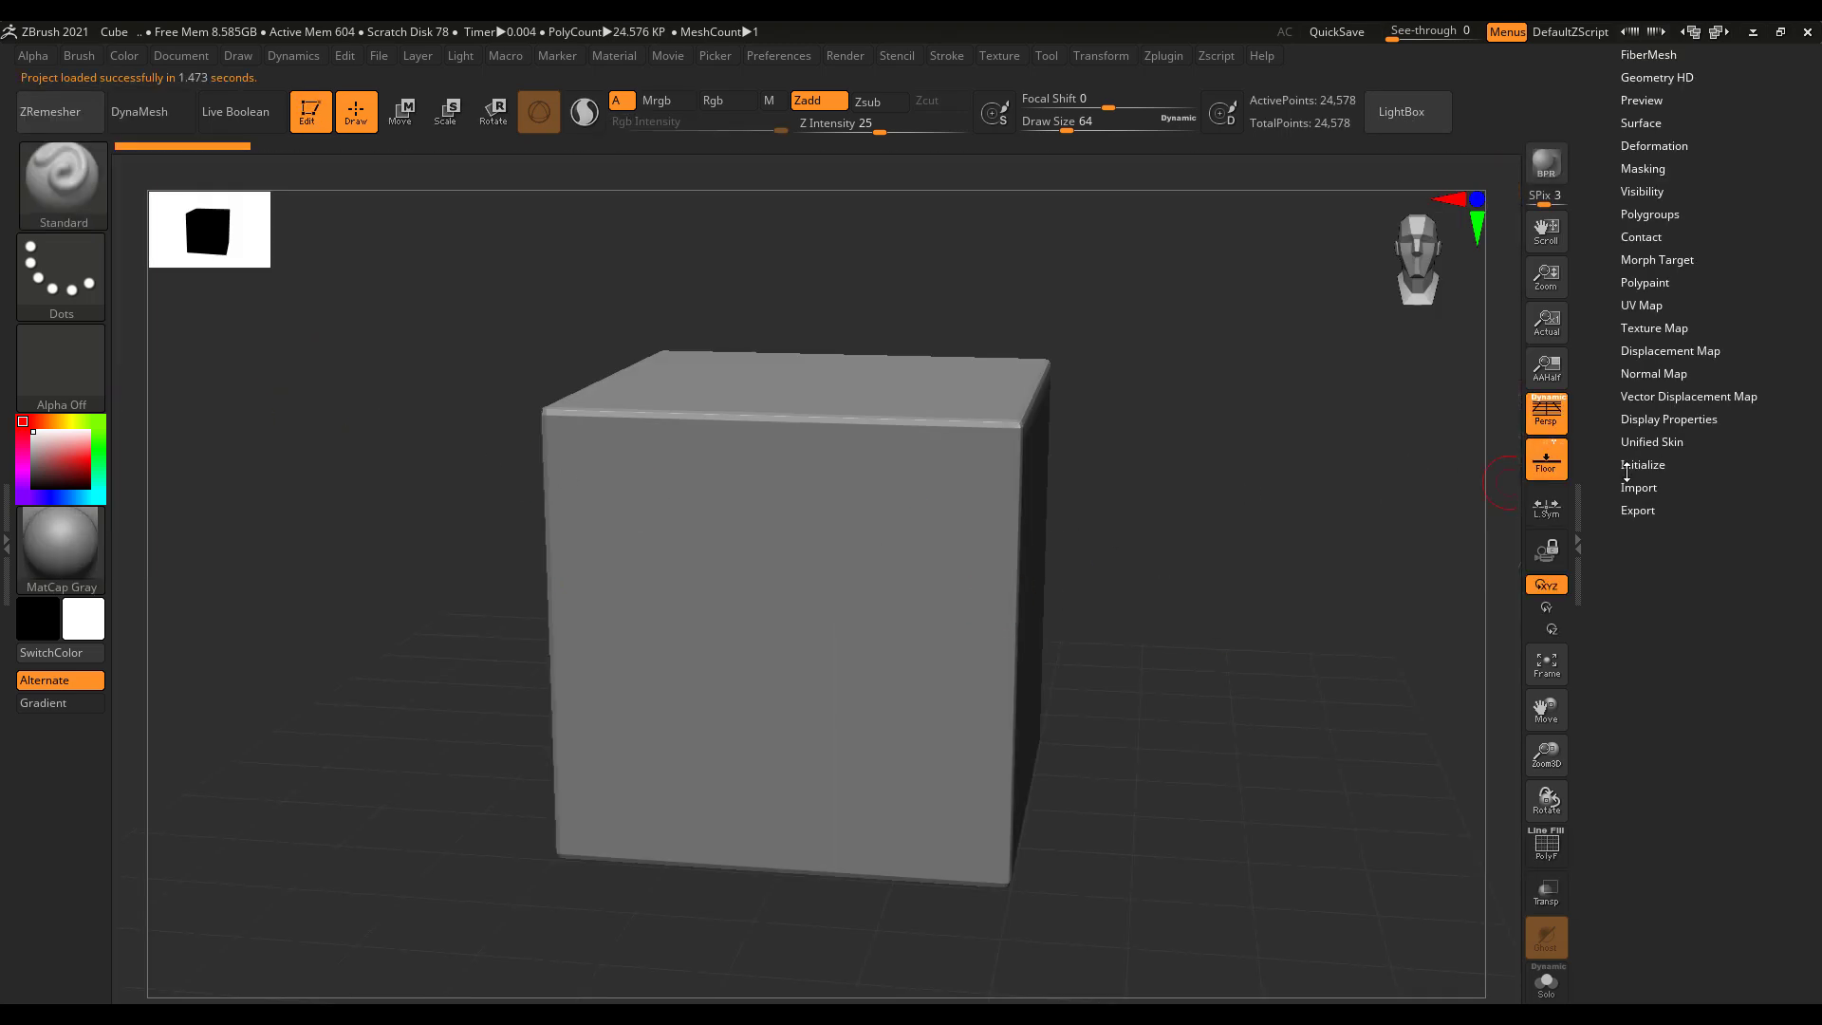
# Step: Set the cube's SDiv level to 1 and delete its higher subdivision levels
pyautogui.scroll(5, 1736, 428)
pyautogui.click(1652, 484)
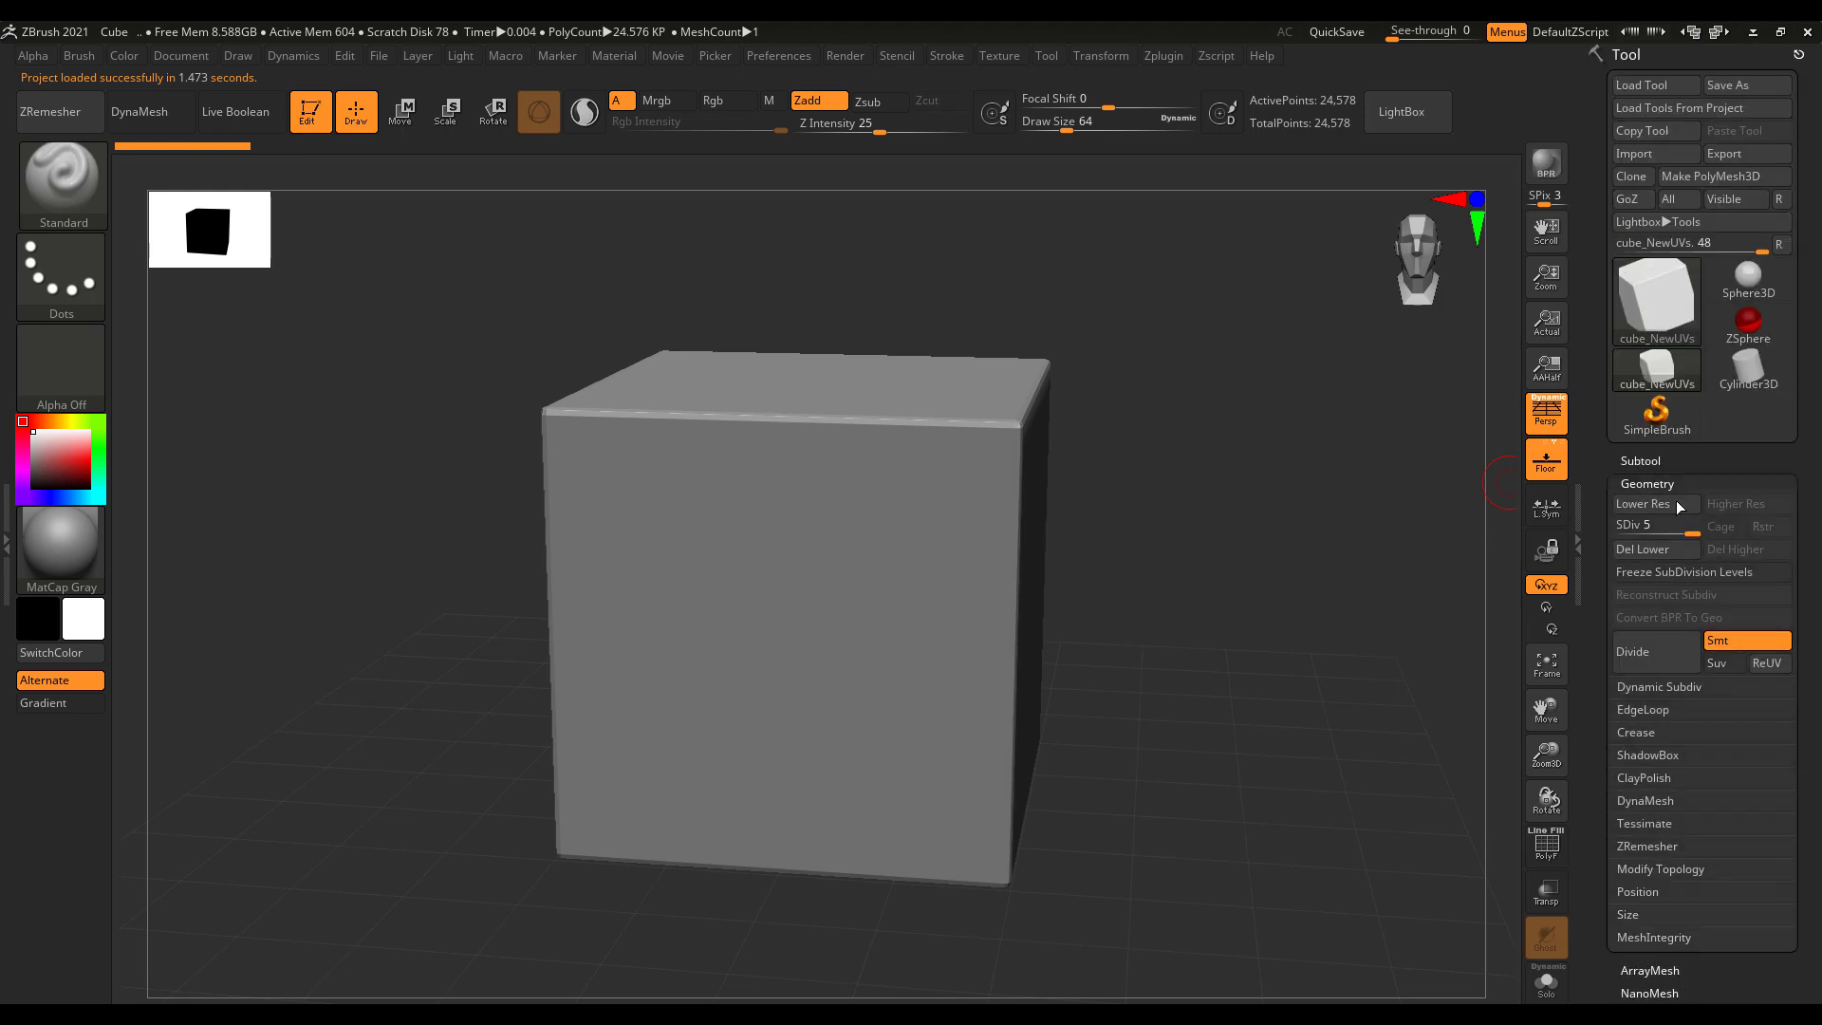
pyautogui.moveTo(1684, 534); pyautogui.dragTo(1618, 534)
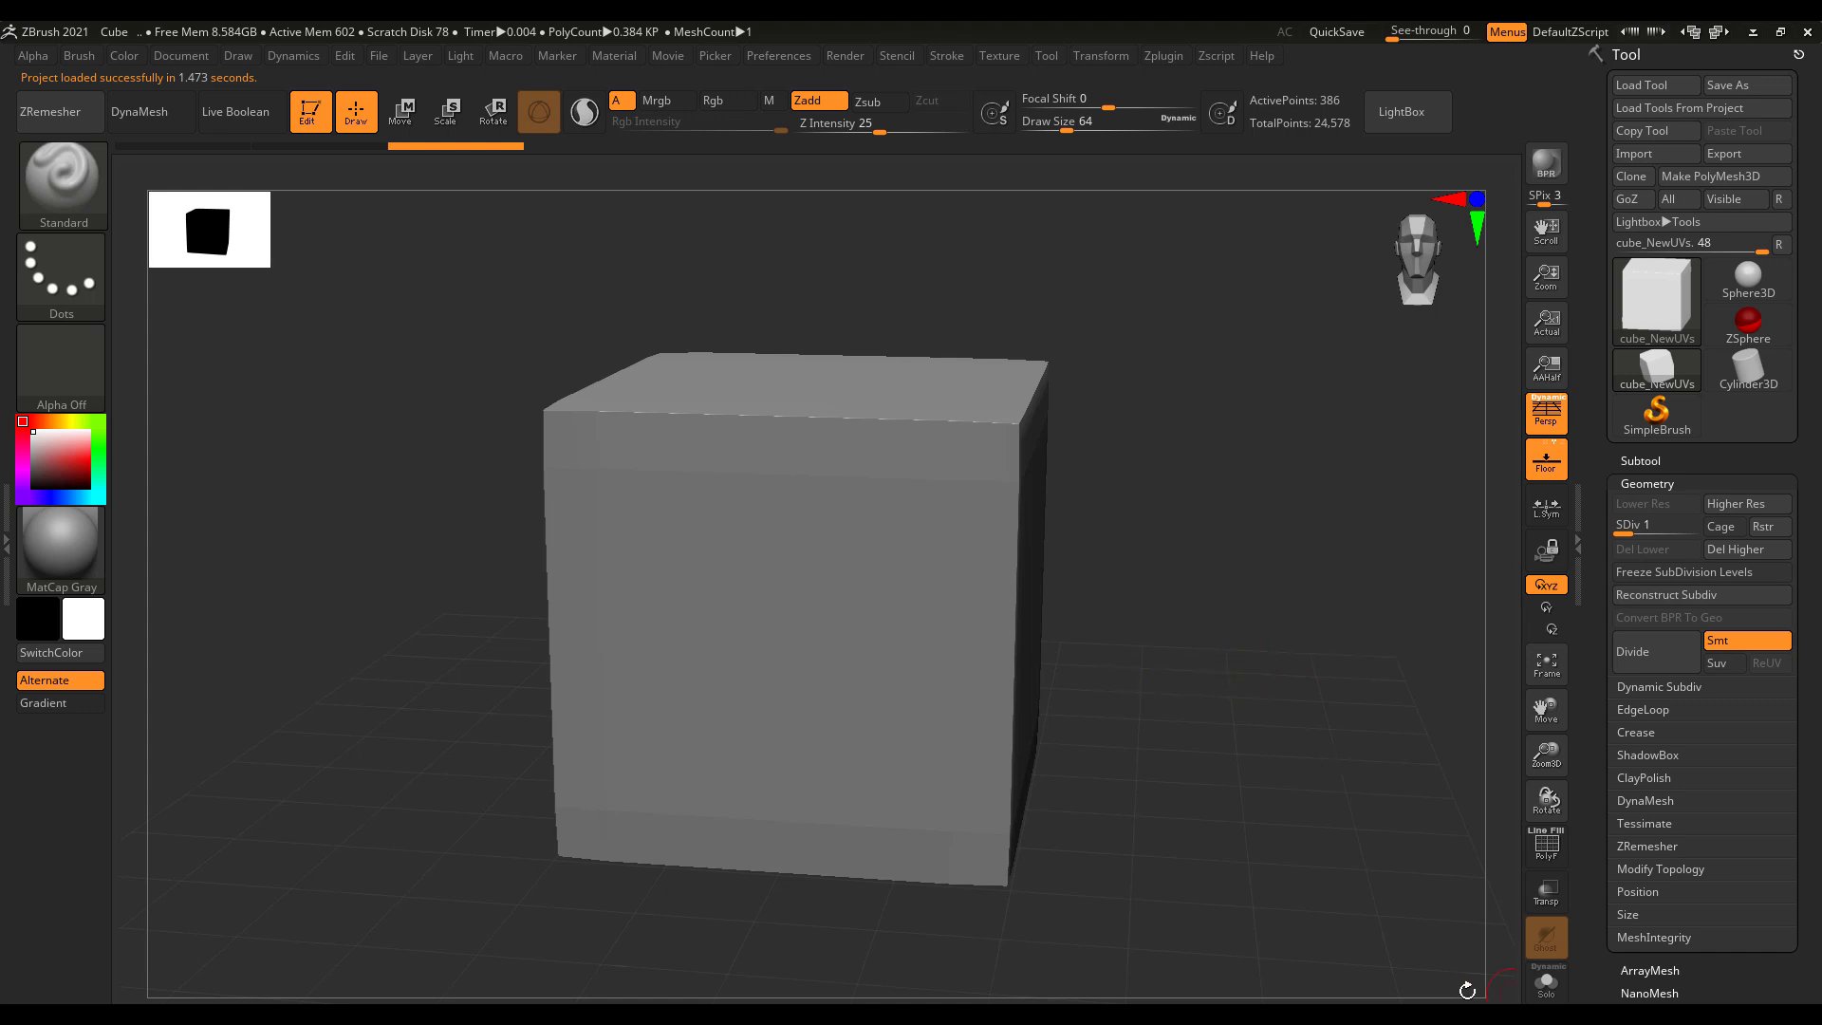
# Step: Show the cube's polyframe in a straight-on view and convert the cube with Make PolyMesh3D
pyautogui.click(1547, 848)
pyautogui.moveTo(1134, 628); pyautogui.dragTo(1330, 687)
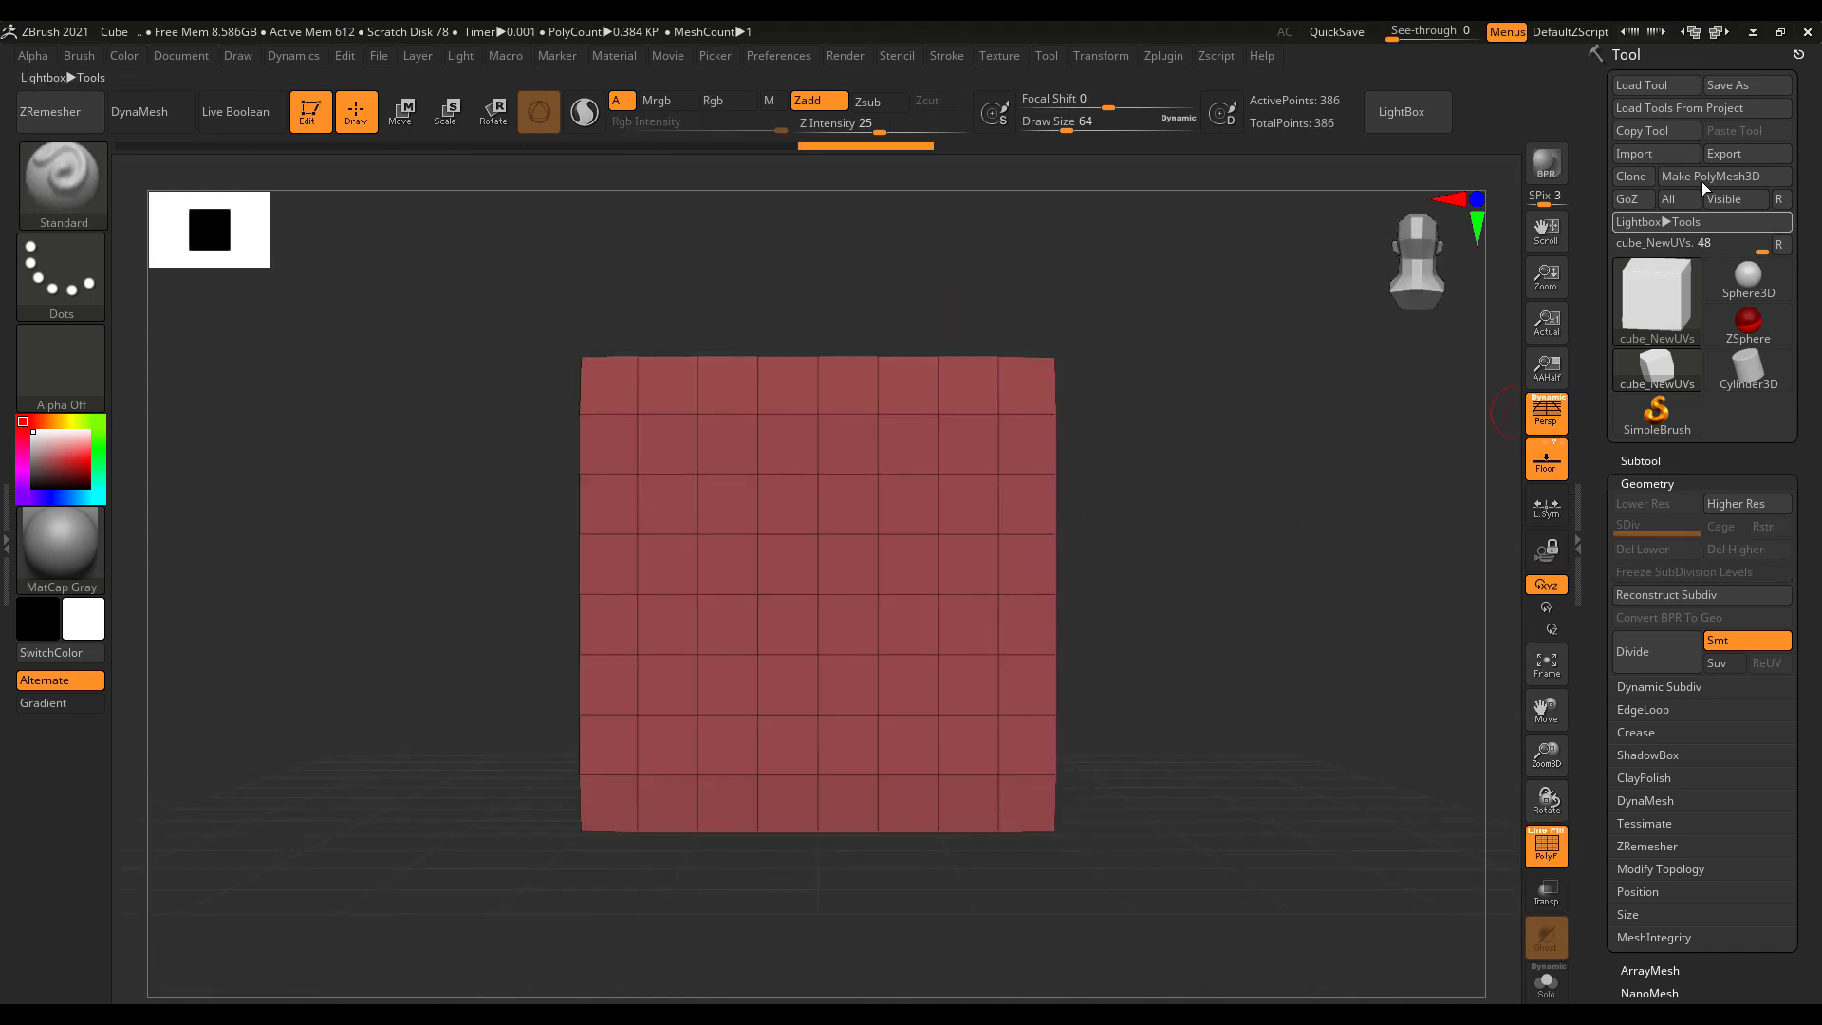
pyautogui.click(1672, 176)
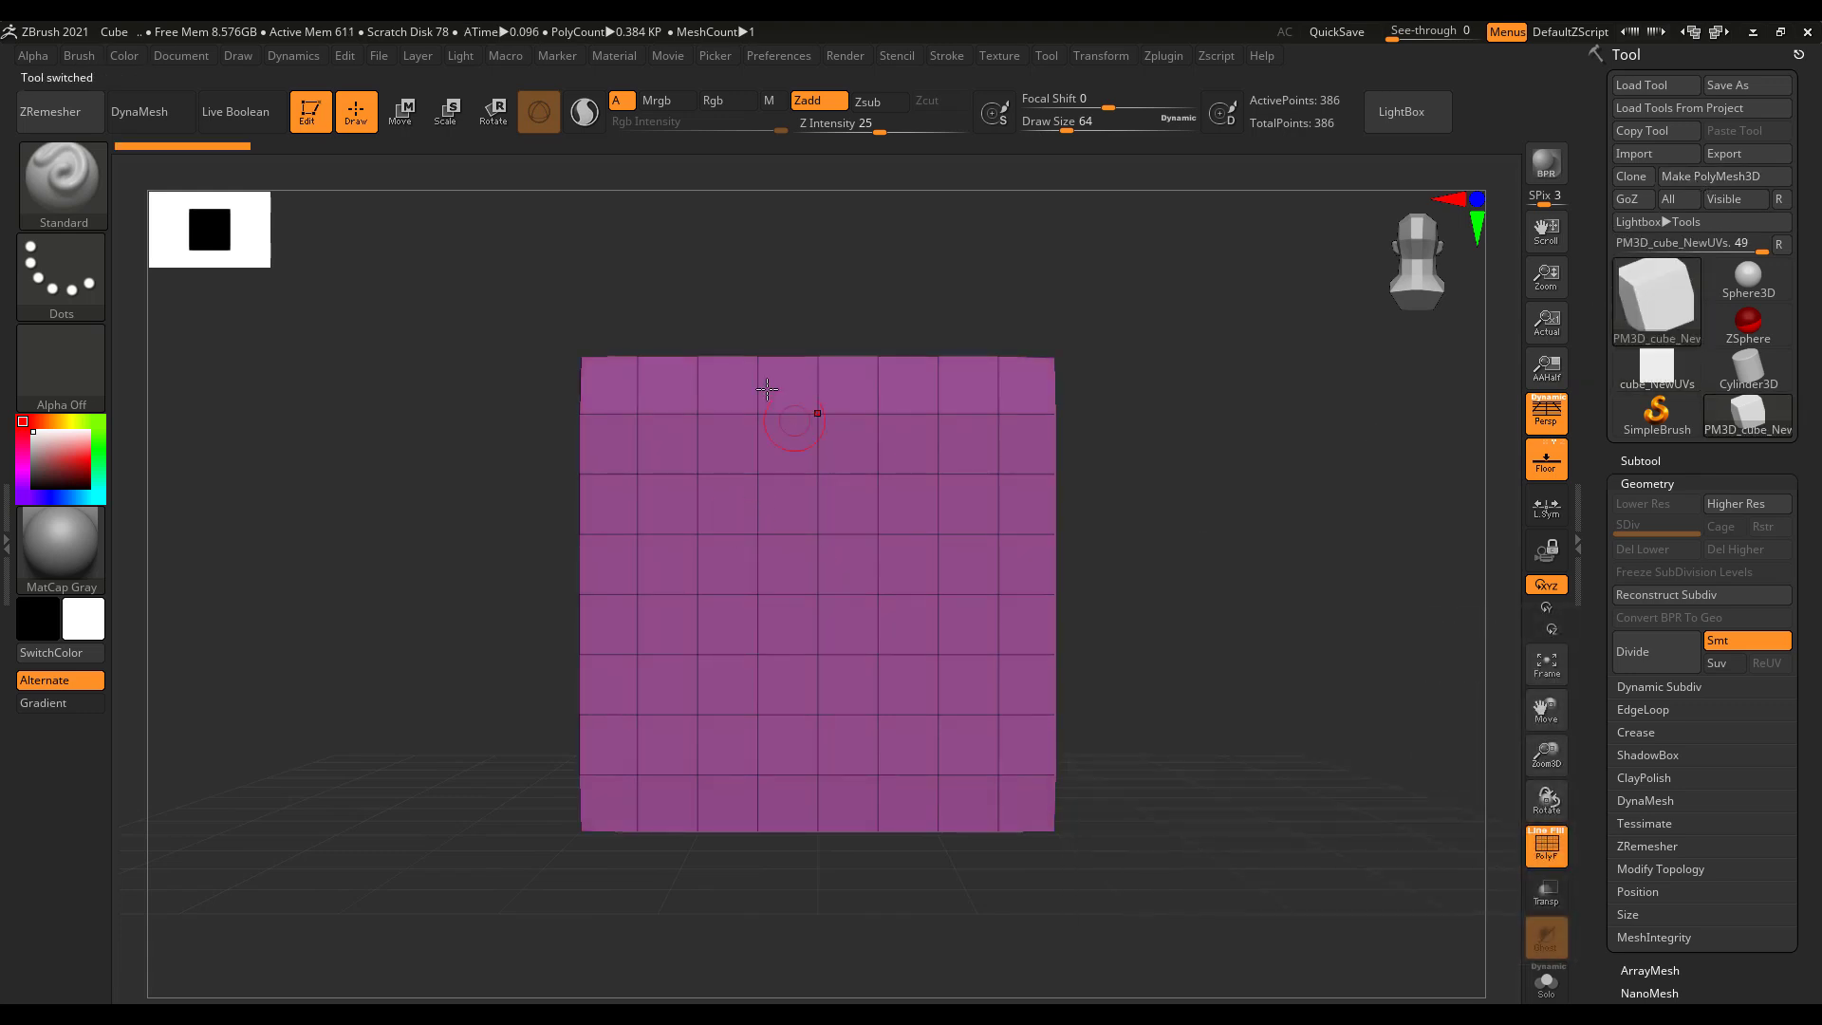
# Step: Create separate polygroups from rectangular masks over the cube's top two rows and its middle two rows
pyautogui.keyDown('ctrl'); pyautogui.moveTo(629, 348); pyautogui.dragTo(1313, 509); pyautogui.keyUp('ctrl')
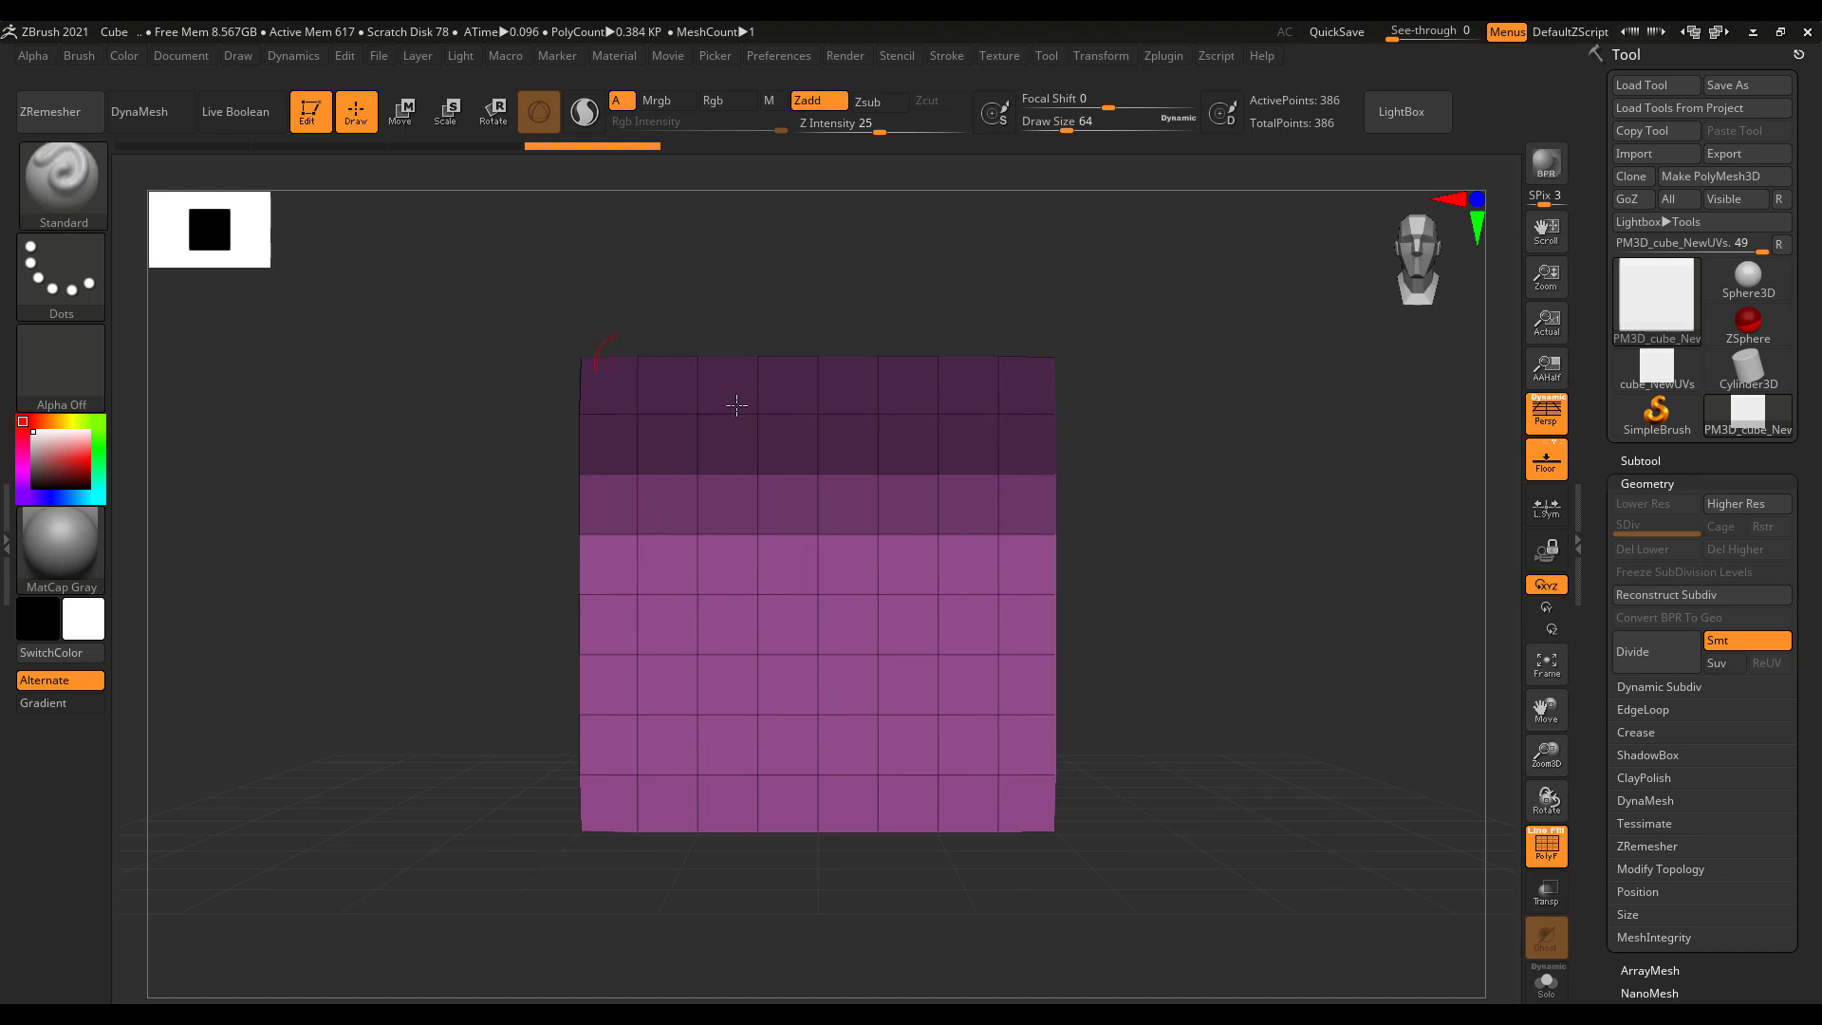
pyautogui.press('ctrl')
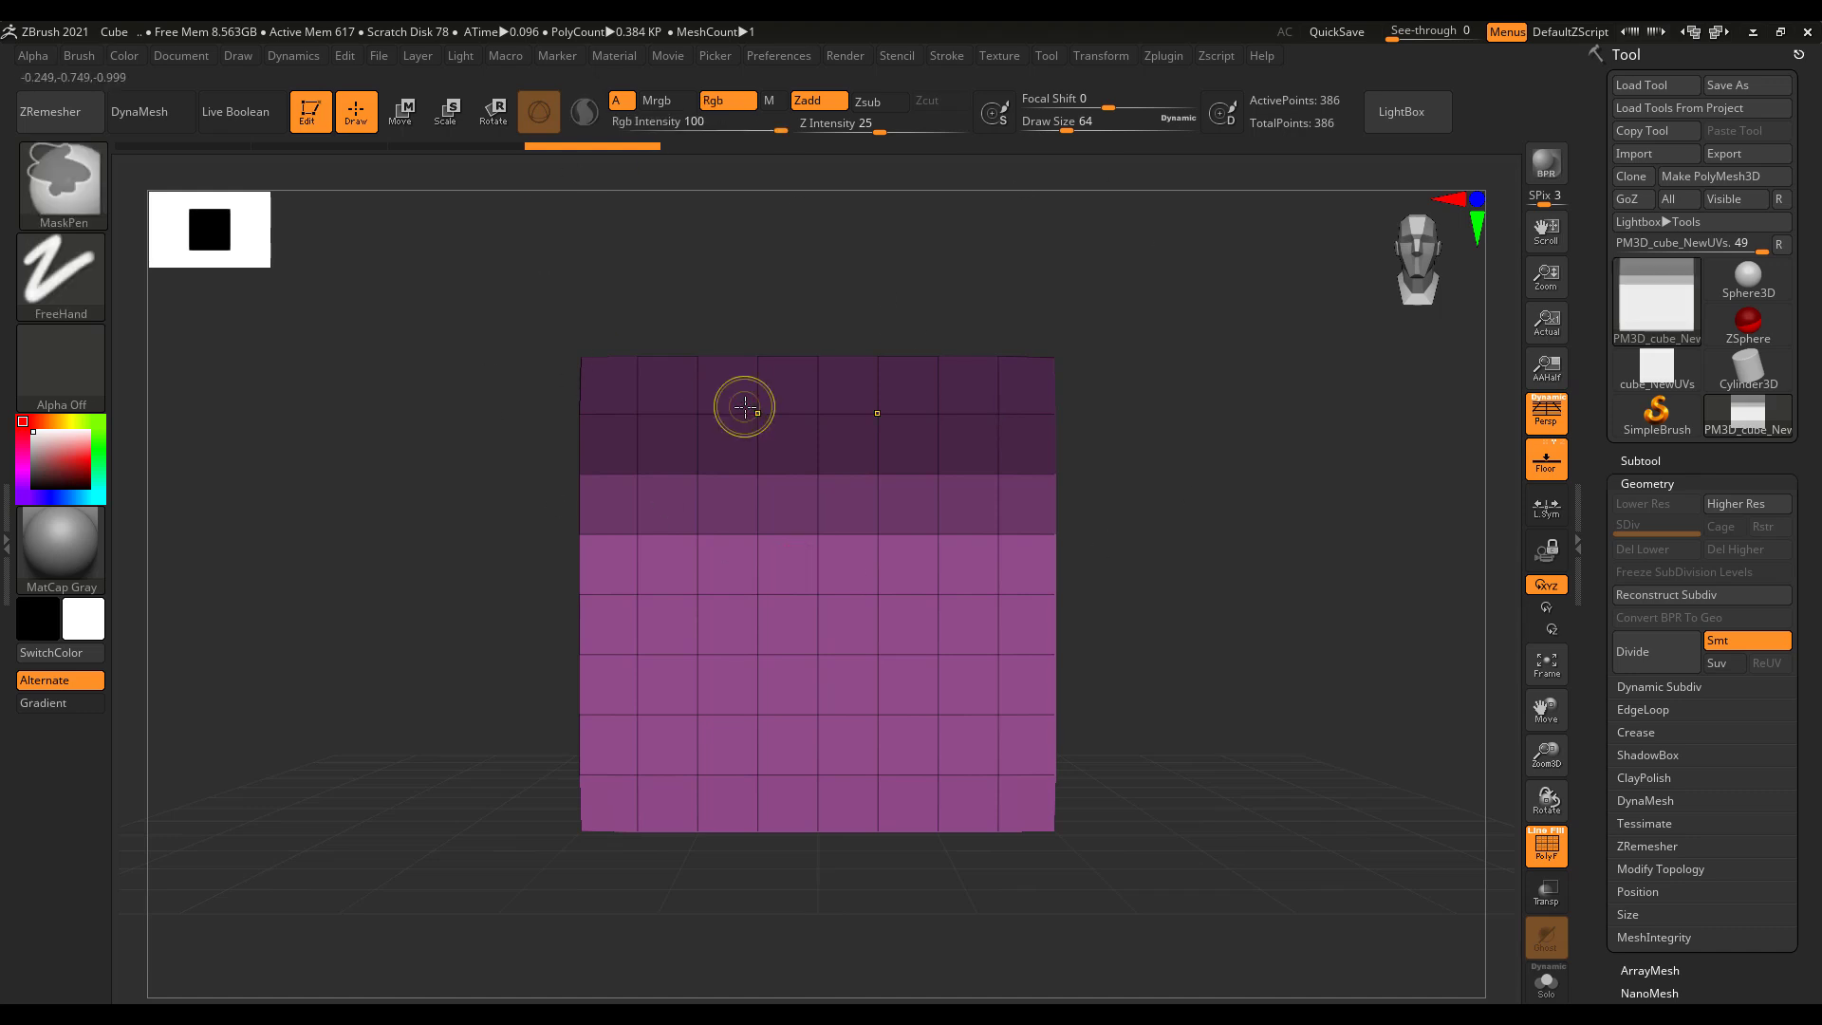
pyautogui.hotkey('ctrl', 'w')
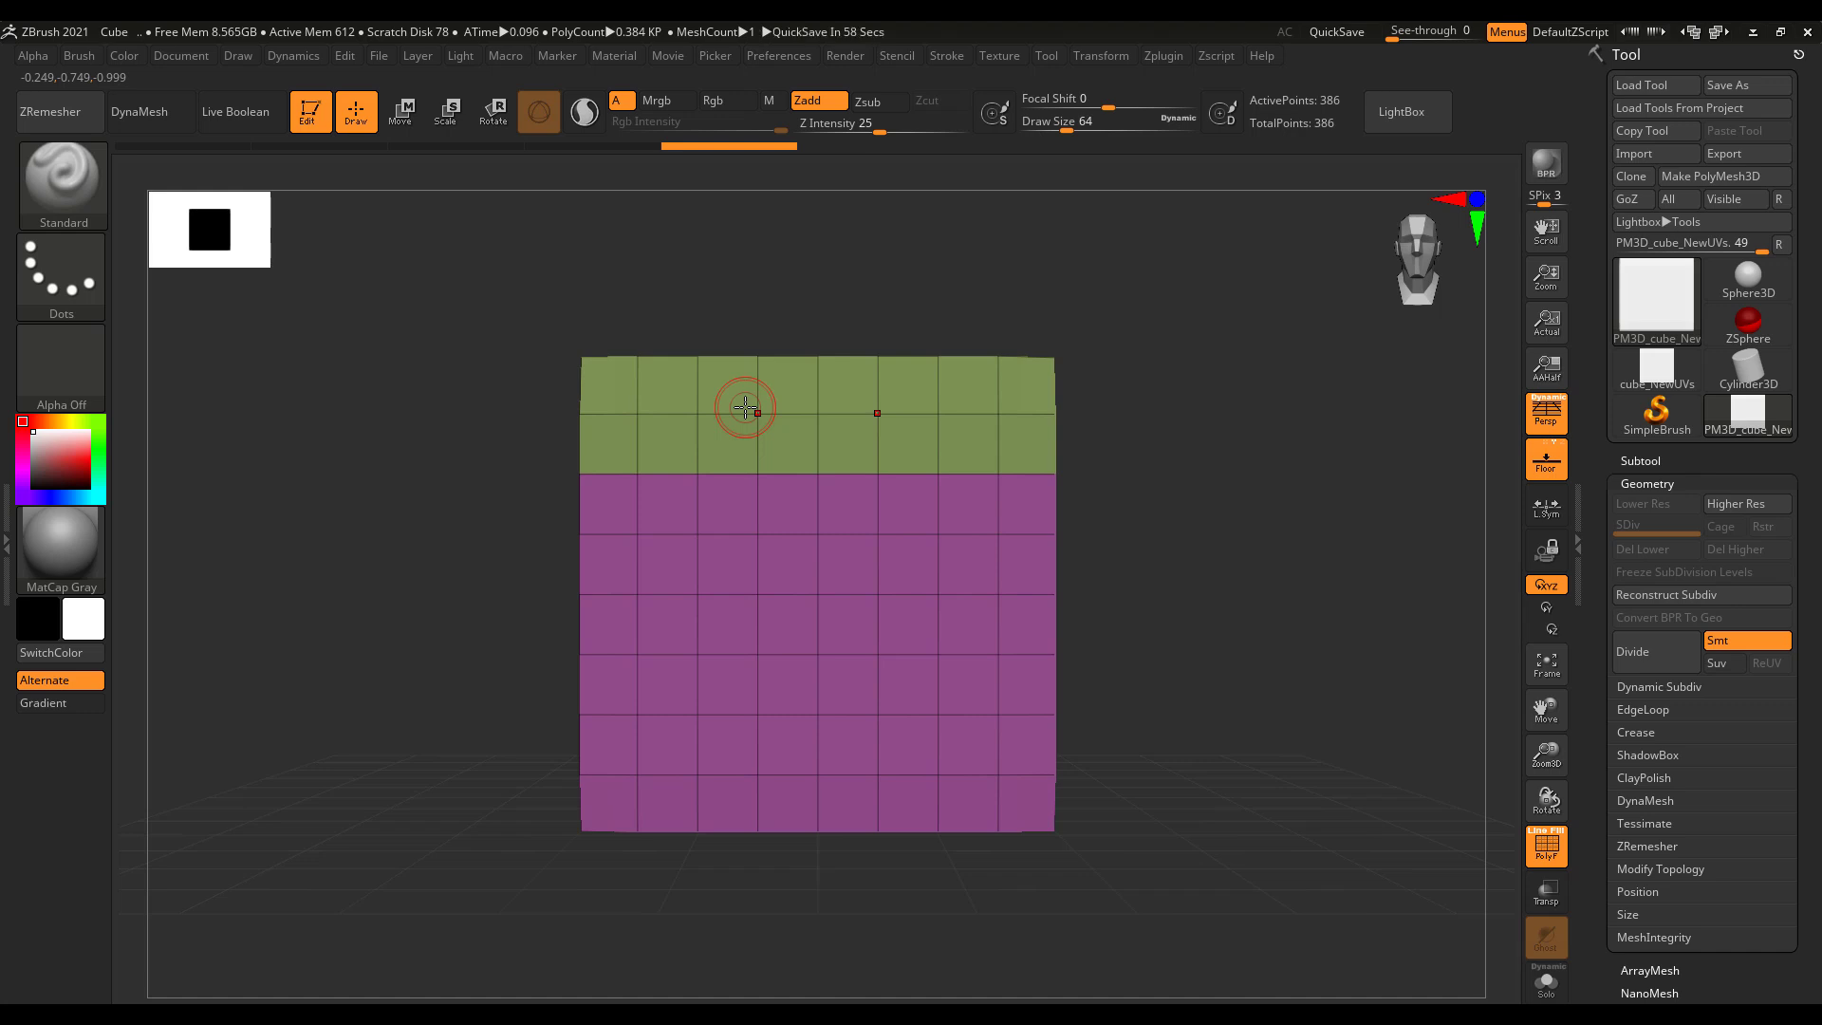
pyautogui.moveTo(460, 491)
pyautogui.keyDown('ctrl'); pyautogui.mouseDown()
pyautogui.moveTo(1271, 698)
pyautogui.moveTo(1296, 677)
pyautogui.mouseUp(); pyautogui.keyUp('ctrl')
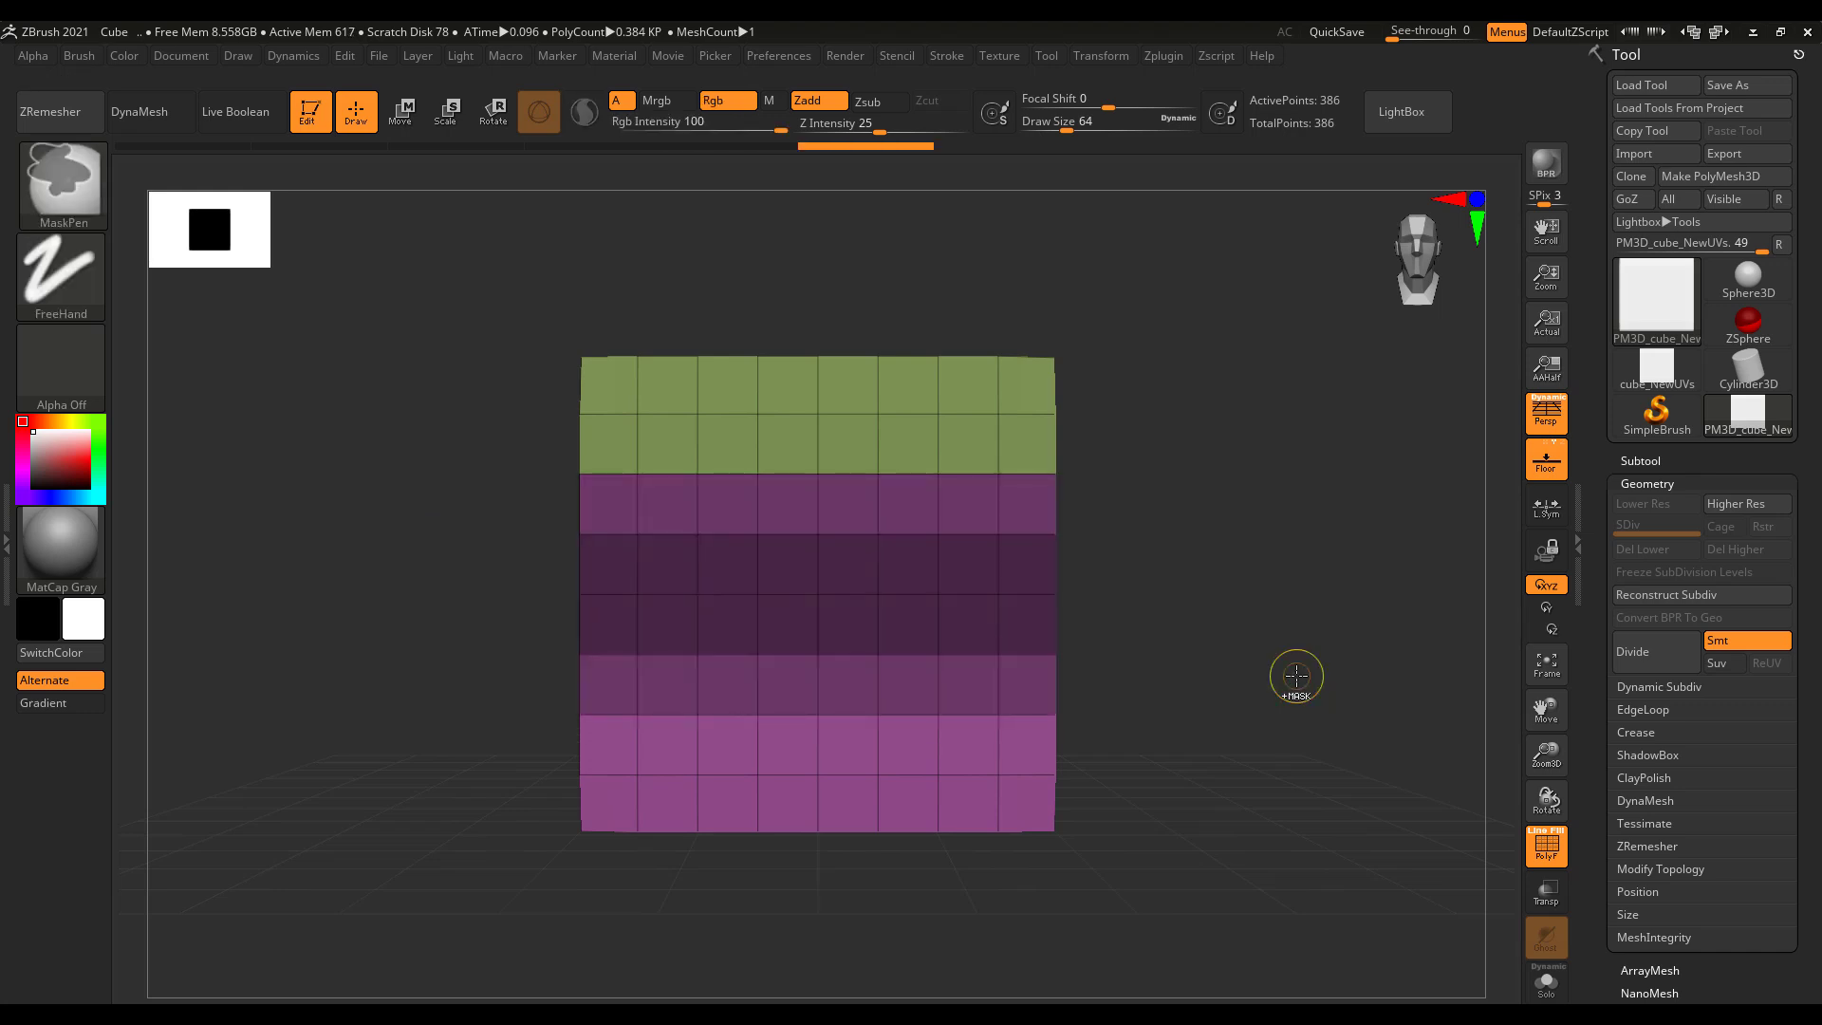
pyautogui.hotkey('ctrl', 'w')
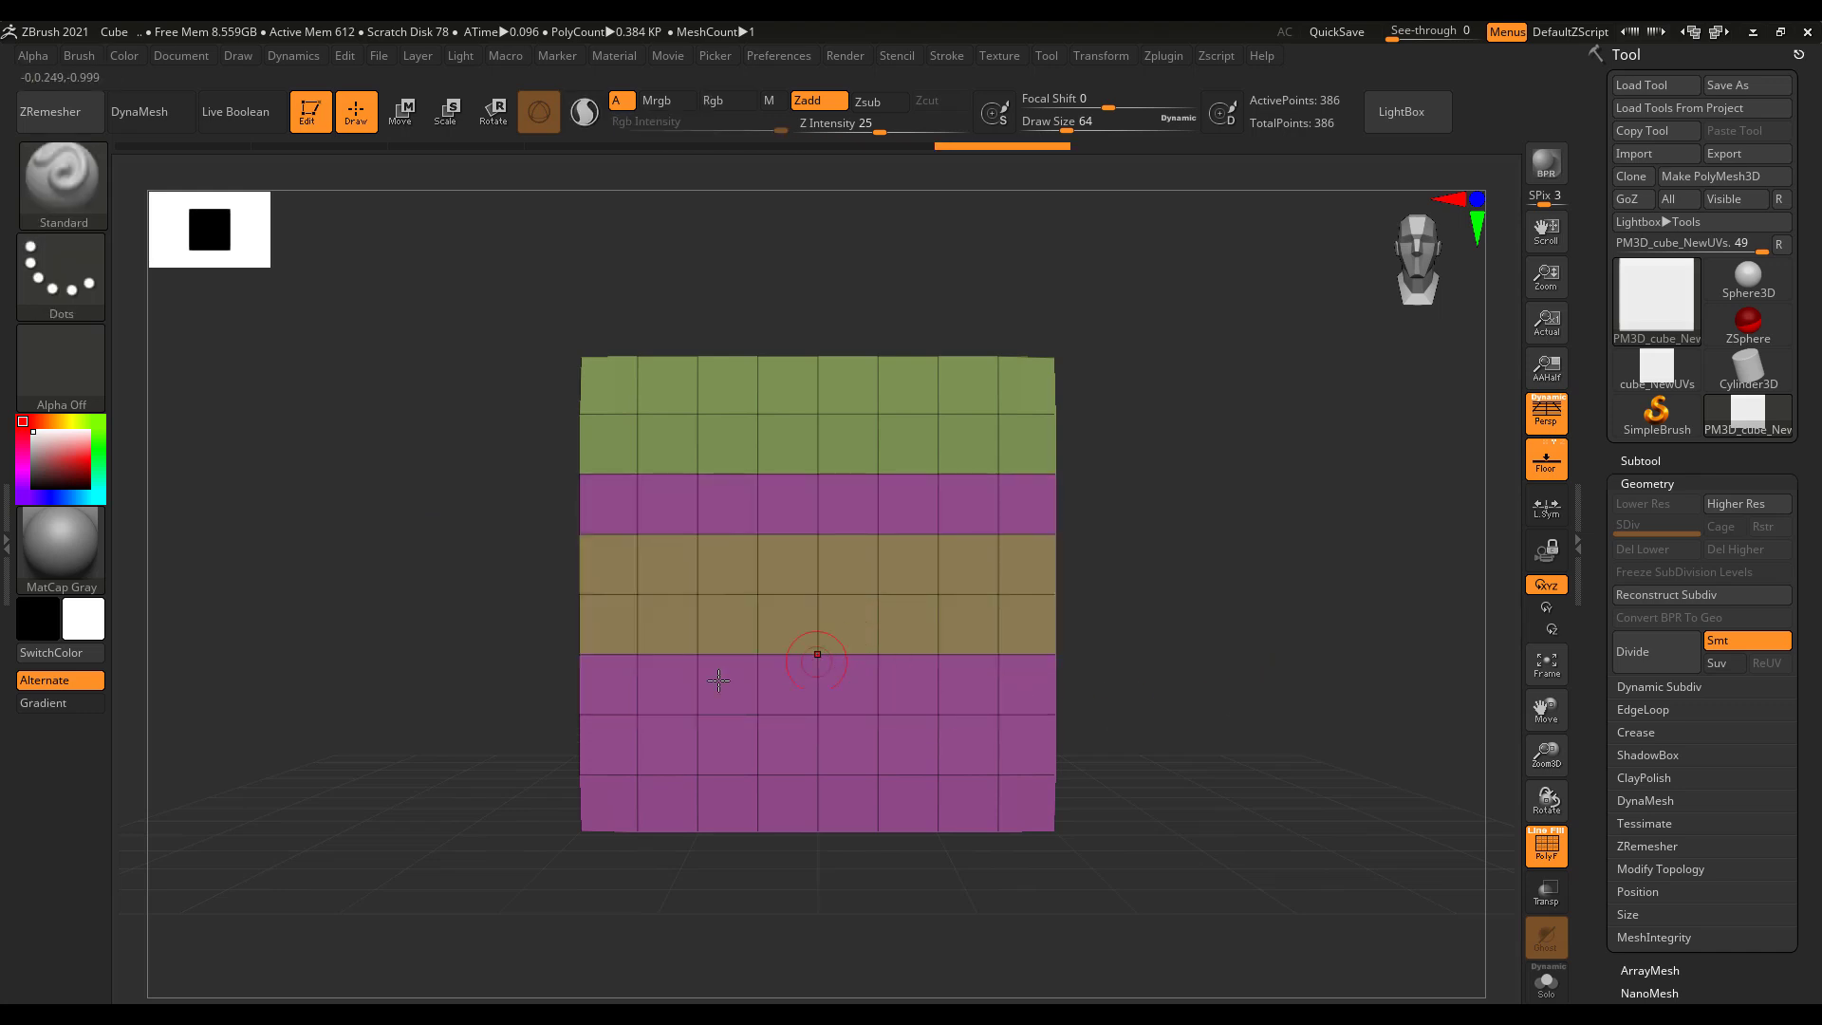
# Step: Create a polygroup from a mask on the cube's bottom row, and regroup the bottom two rows with a taller mask
pyautogui.keyDown('ctrl'); pyautogui.moveTo(495, 723); pyautogui.dragTo(1291, 903); pyautogui.keyUp('ctrl')
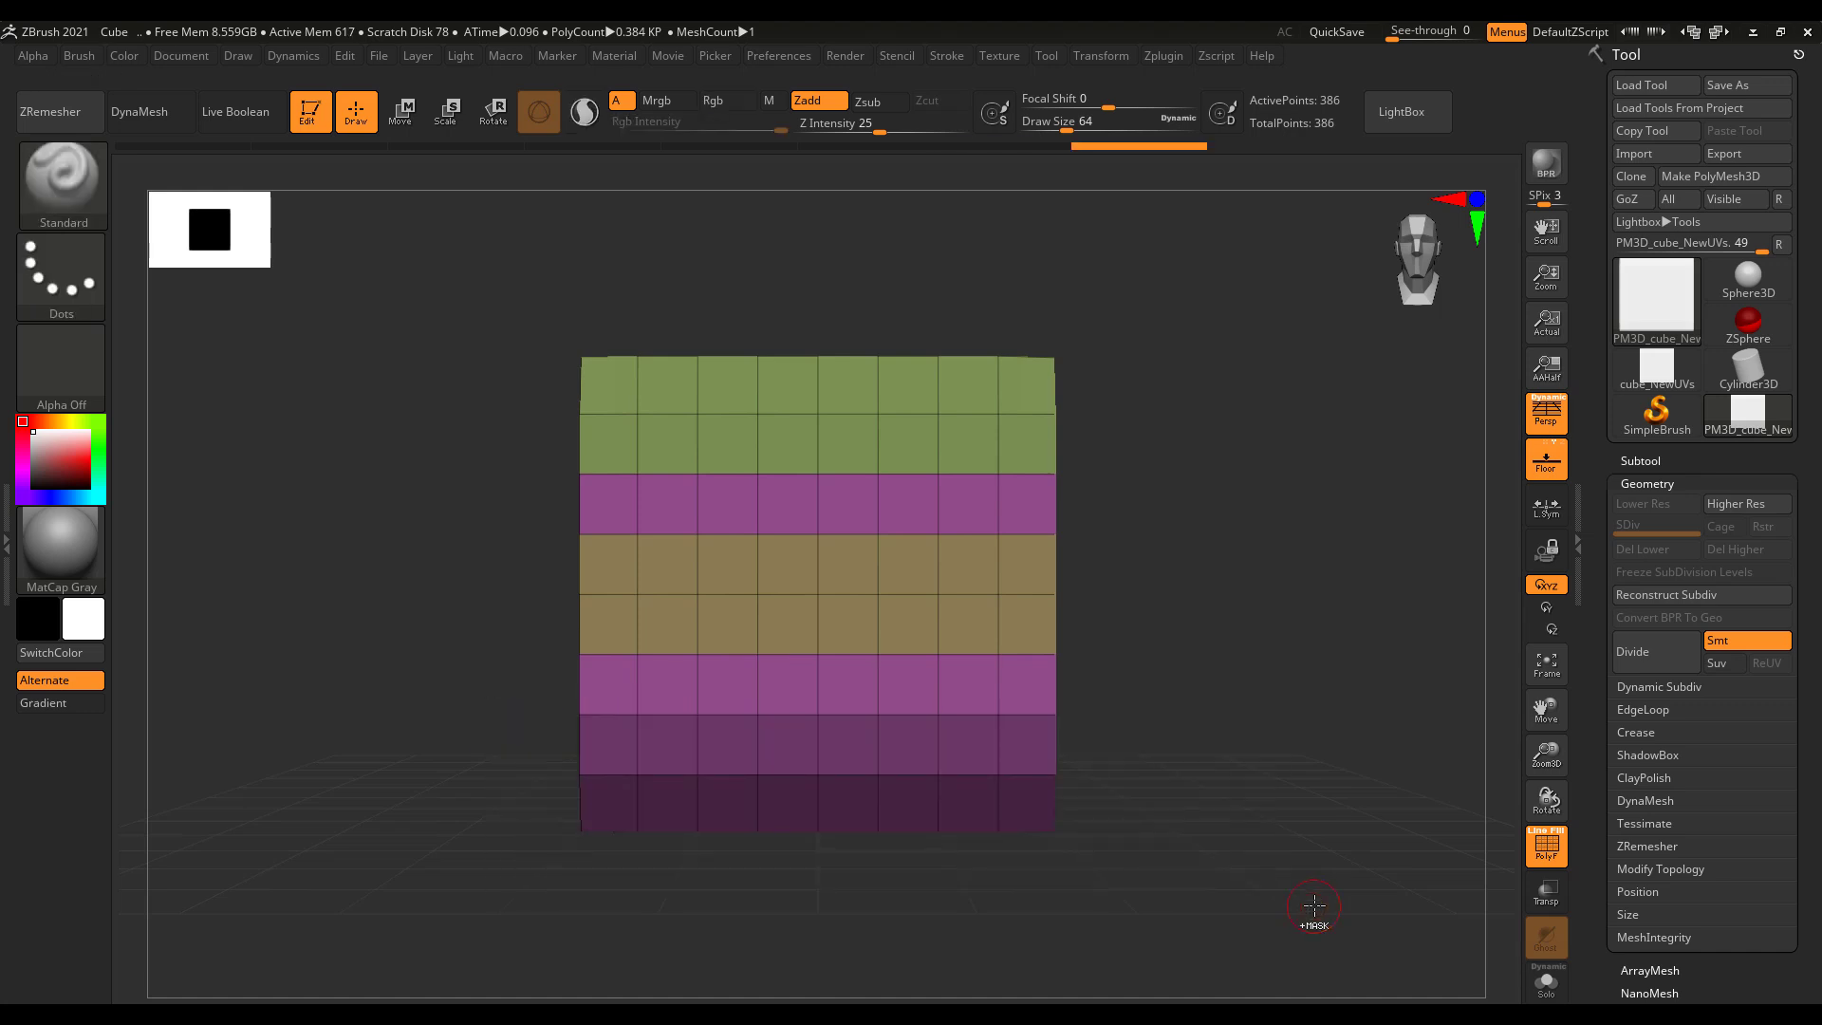
pyautogui.hotkey('ctrl', 'w')
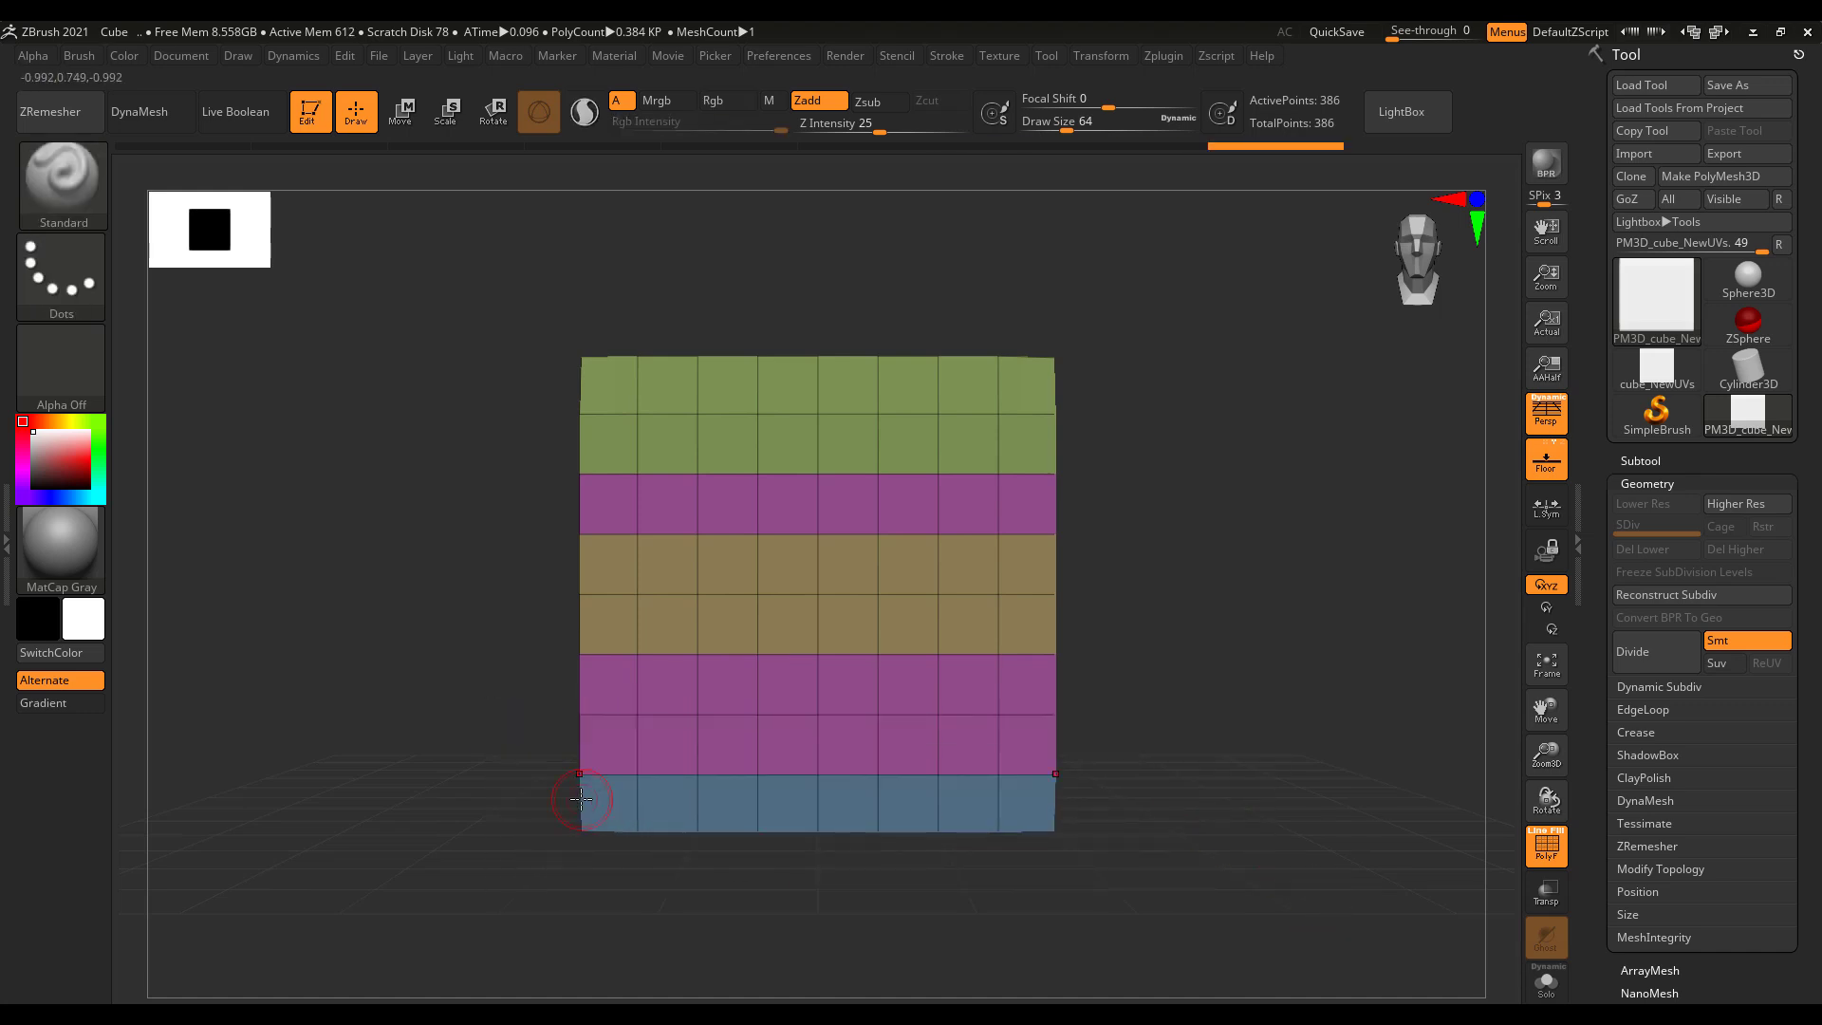
pyautogui.moveTo(517, 844)
pyautogui.keyDown('ctrl'); pyautogui.mouseDown()
pyautogui.moveTo(1198, 643)
pyautogui.moveTo(1257, 675)
pyautogui.moveTo(1257, 695)
pyautogui.mouseUp(); pyautogui.keyUp('ctrl')
pyautogui.hotkey('ctrl', 'w')
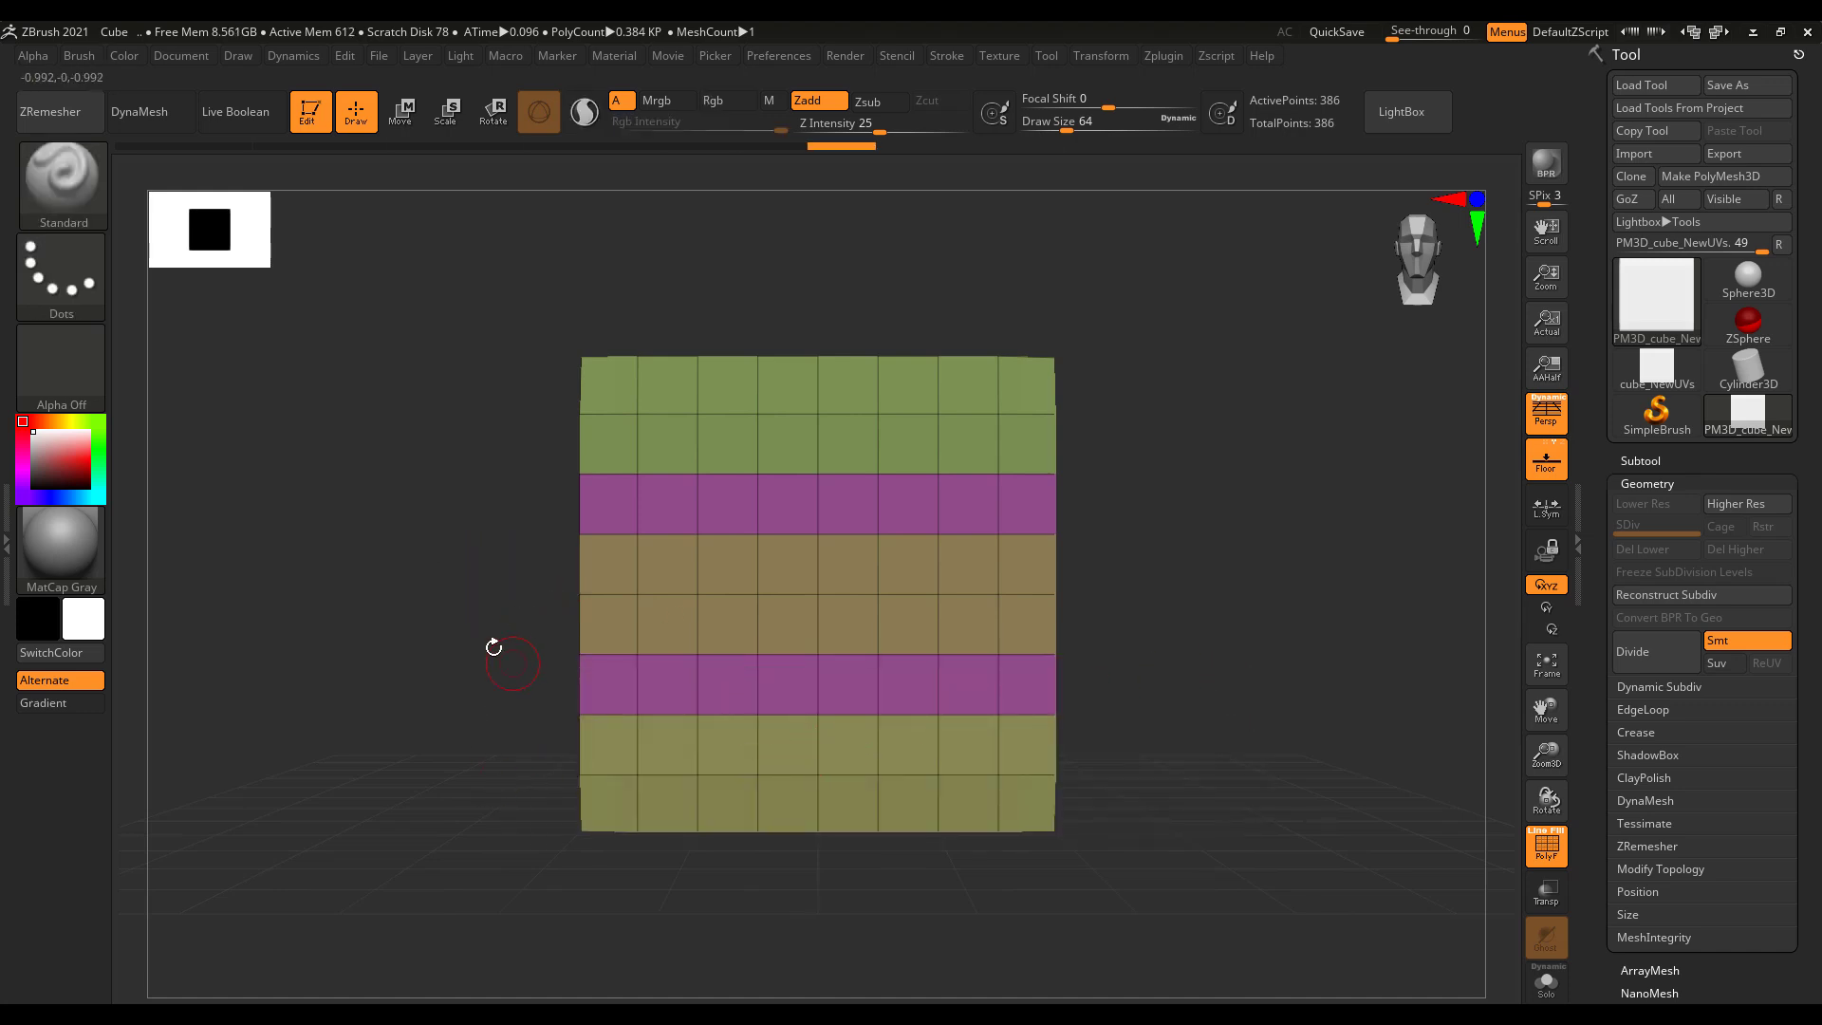
# Step: Undo the cube's row polygroups back to a single polygroup and clear the leftover mask
pyautogui.moveTo(1060, 631); pyautogui.dragTo(1316, 670)
pyautogui.hotkey('ctrl', 'z')
pyautogui.hotkey('ctrl', 'z')
pyautogui.hotkey('ctrl', 'z')
pyautogui.hotkey('ctrl', 'z')
pyautogui.hotkey('ctrl', 'z')
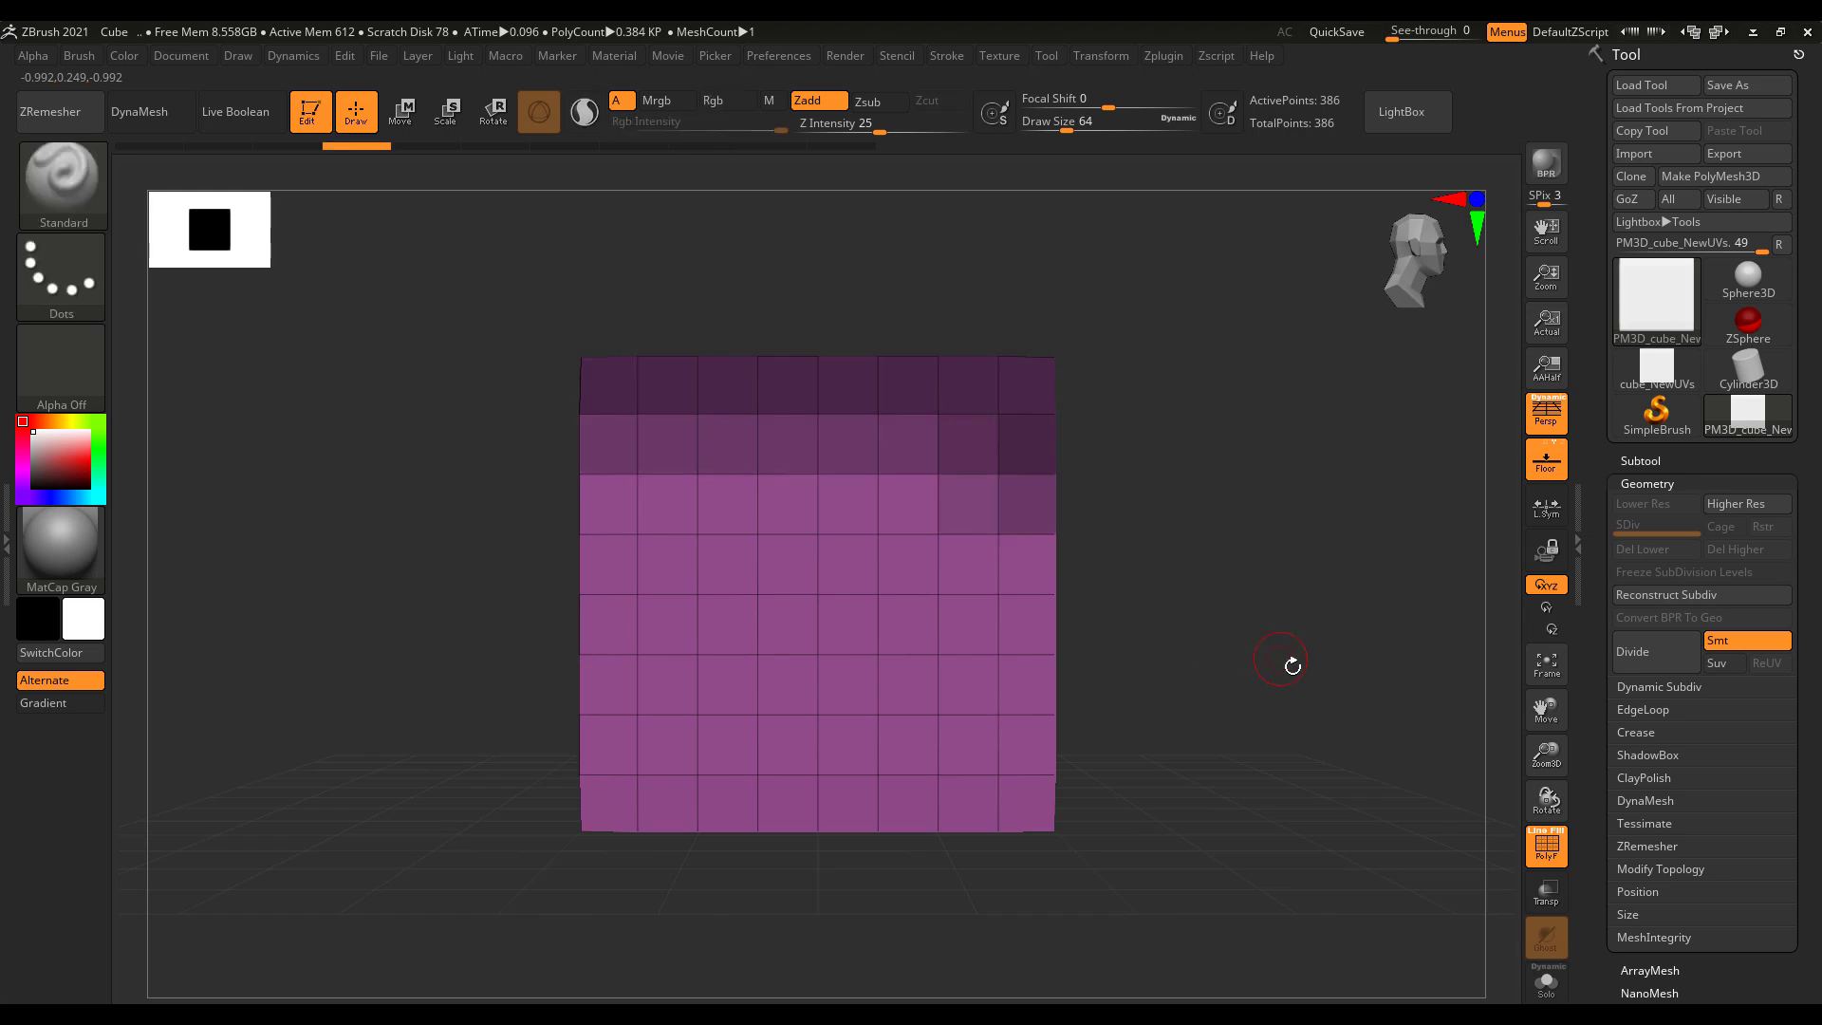
pyautogui.keyDown('ctrl'); pyautogui.click(1240, 716); pyautogui.keyUp('ctrl')
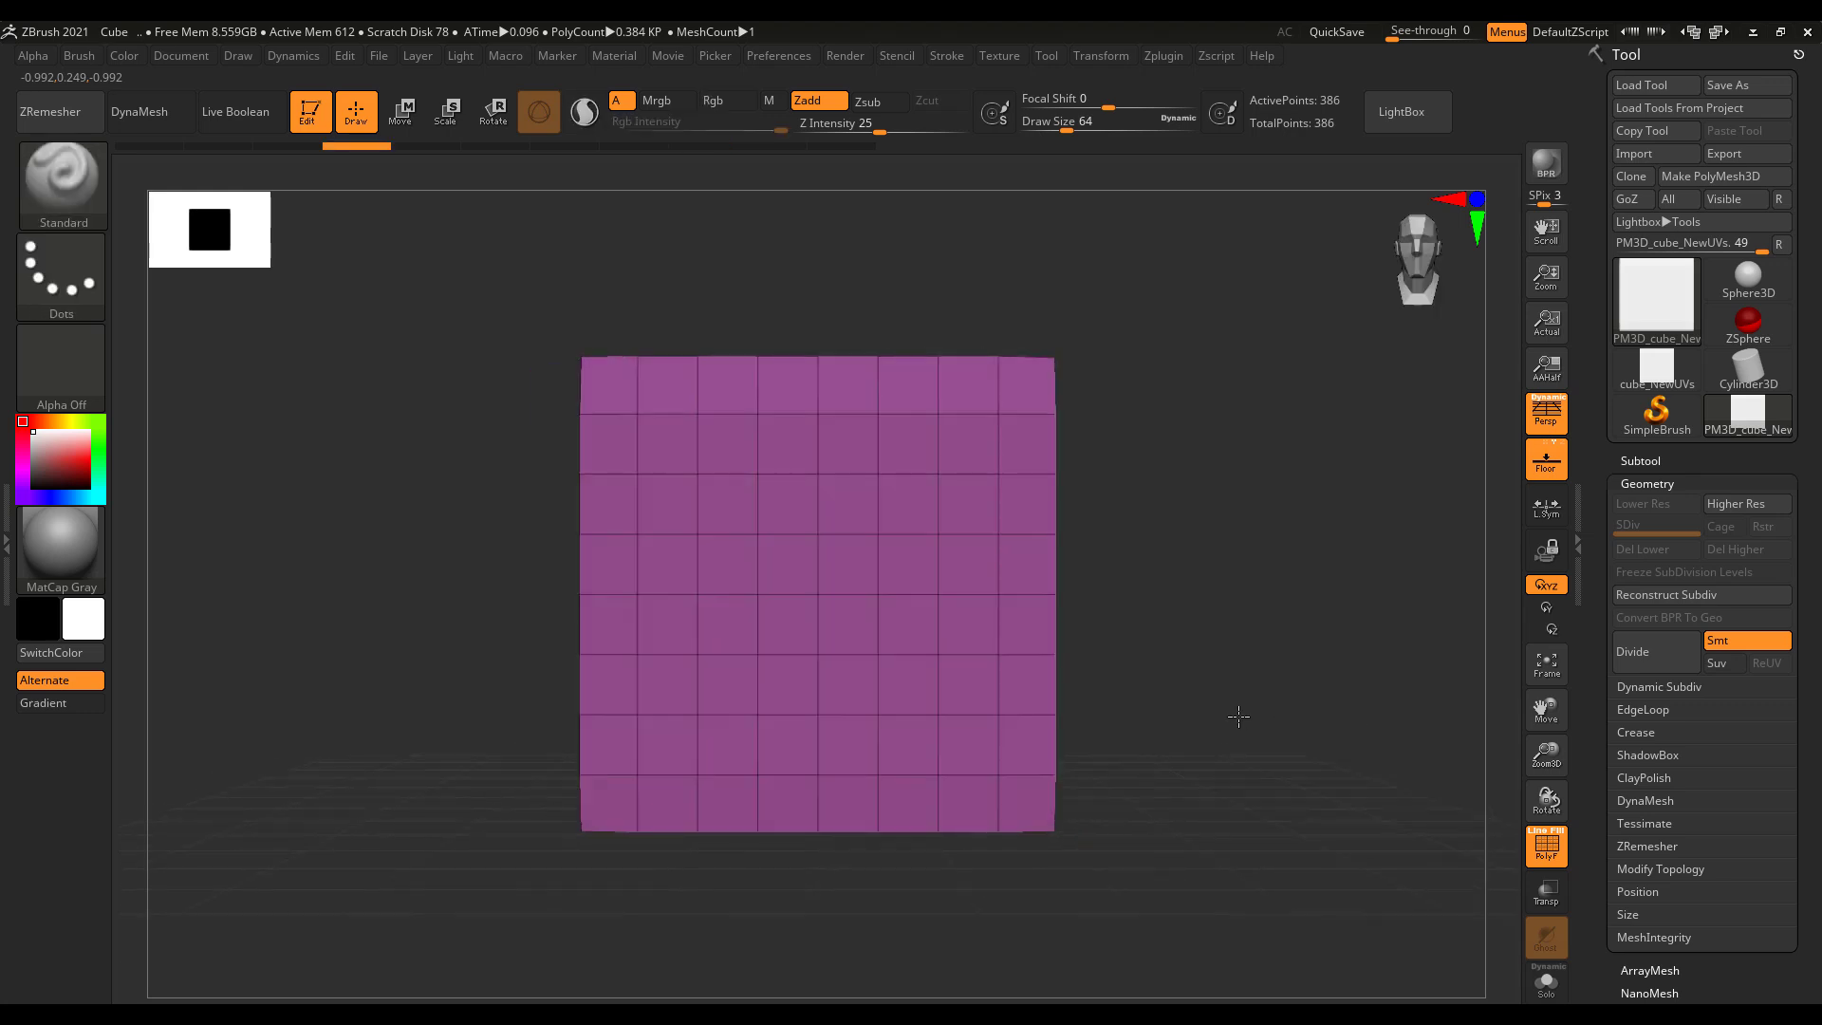
# Step: Turn off perspective and create separate polygroups from masks over the cube's top row and its third and fourth rows
pyautogui.click(1542, 416)
pyautogui.keyDown('ctrl'); pyautogui.moveTo(367, 309); pyautogui.dragTo(1303, 488); pyautogui.keyUp('ctrl')
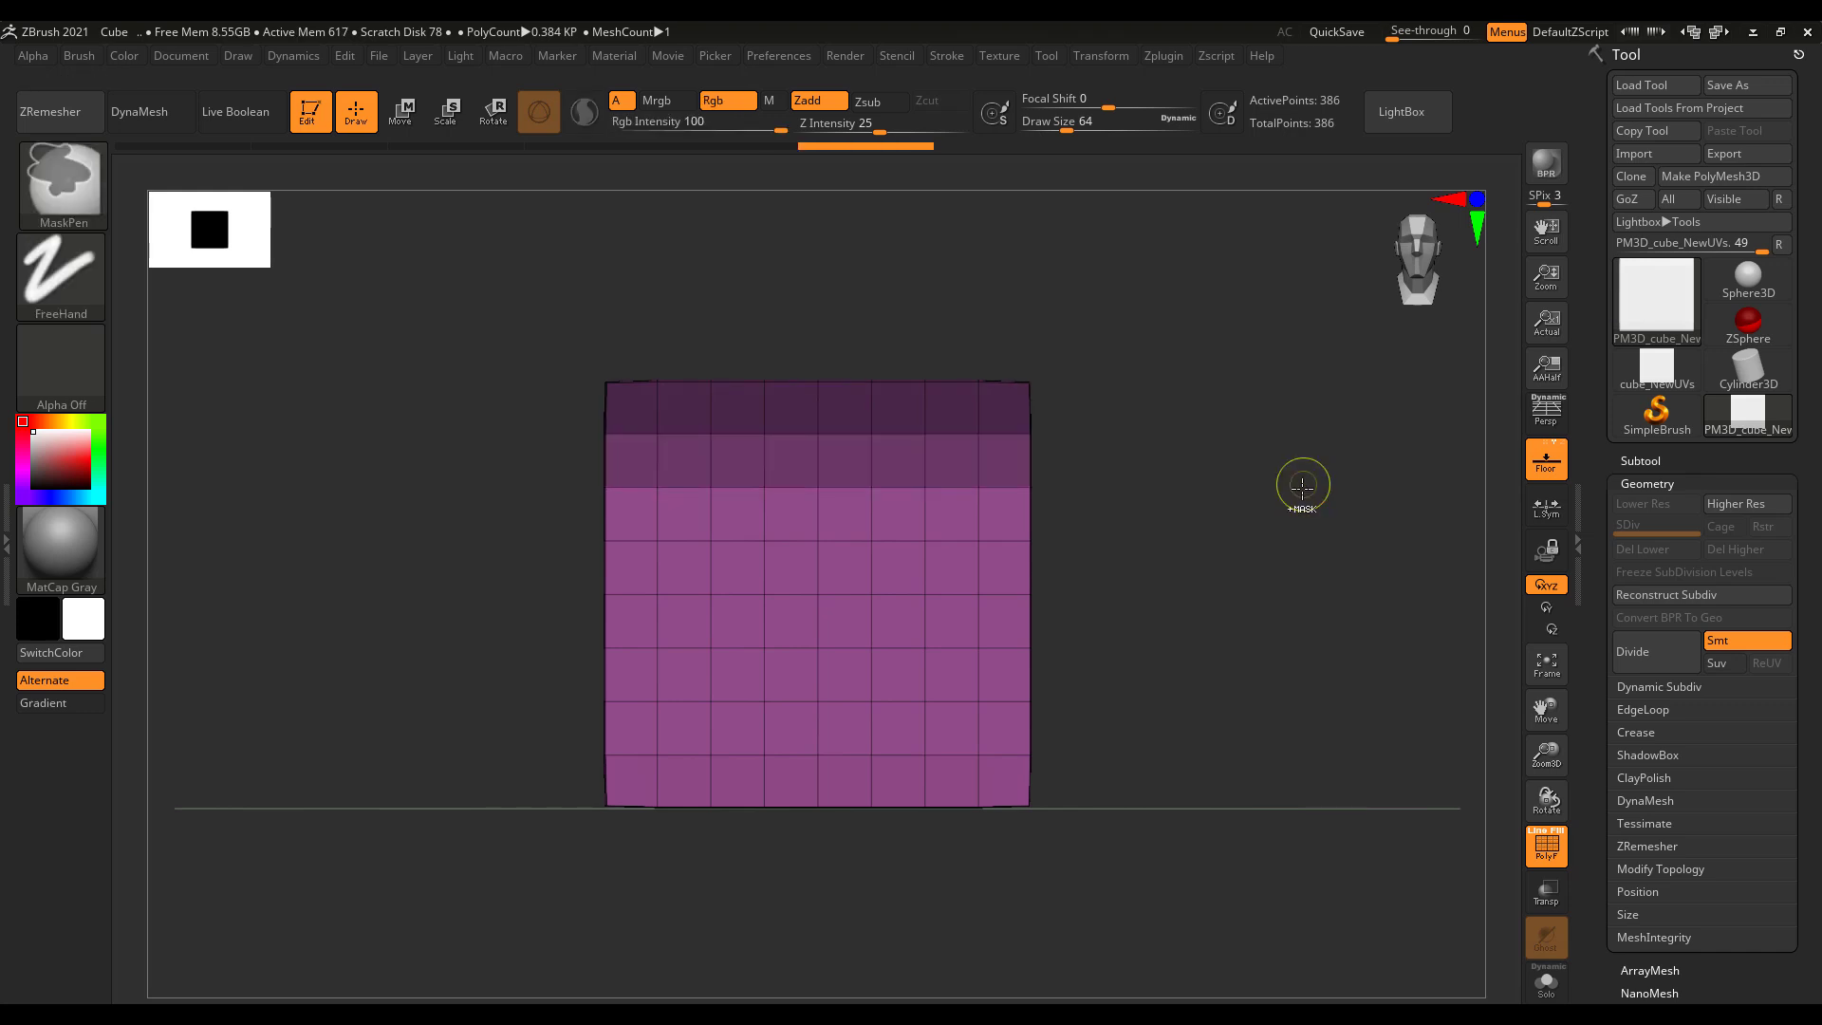
pyautogui.hotkey('ctrl', 'w')
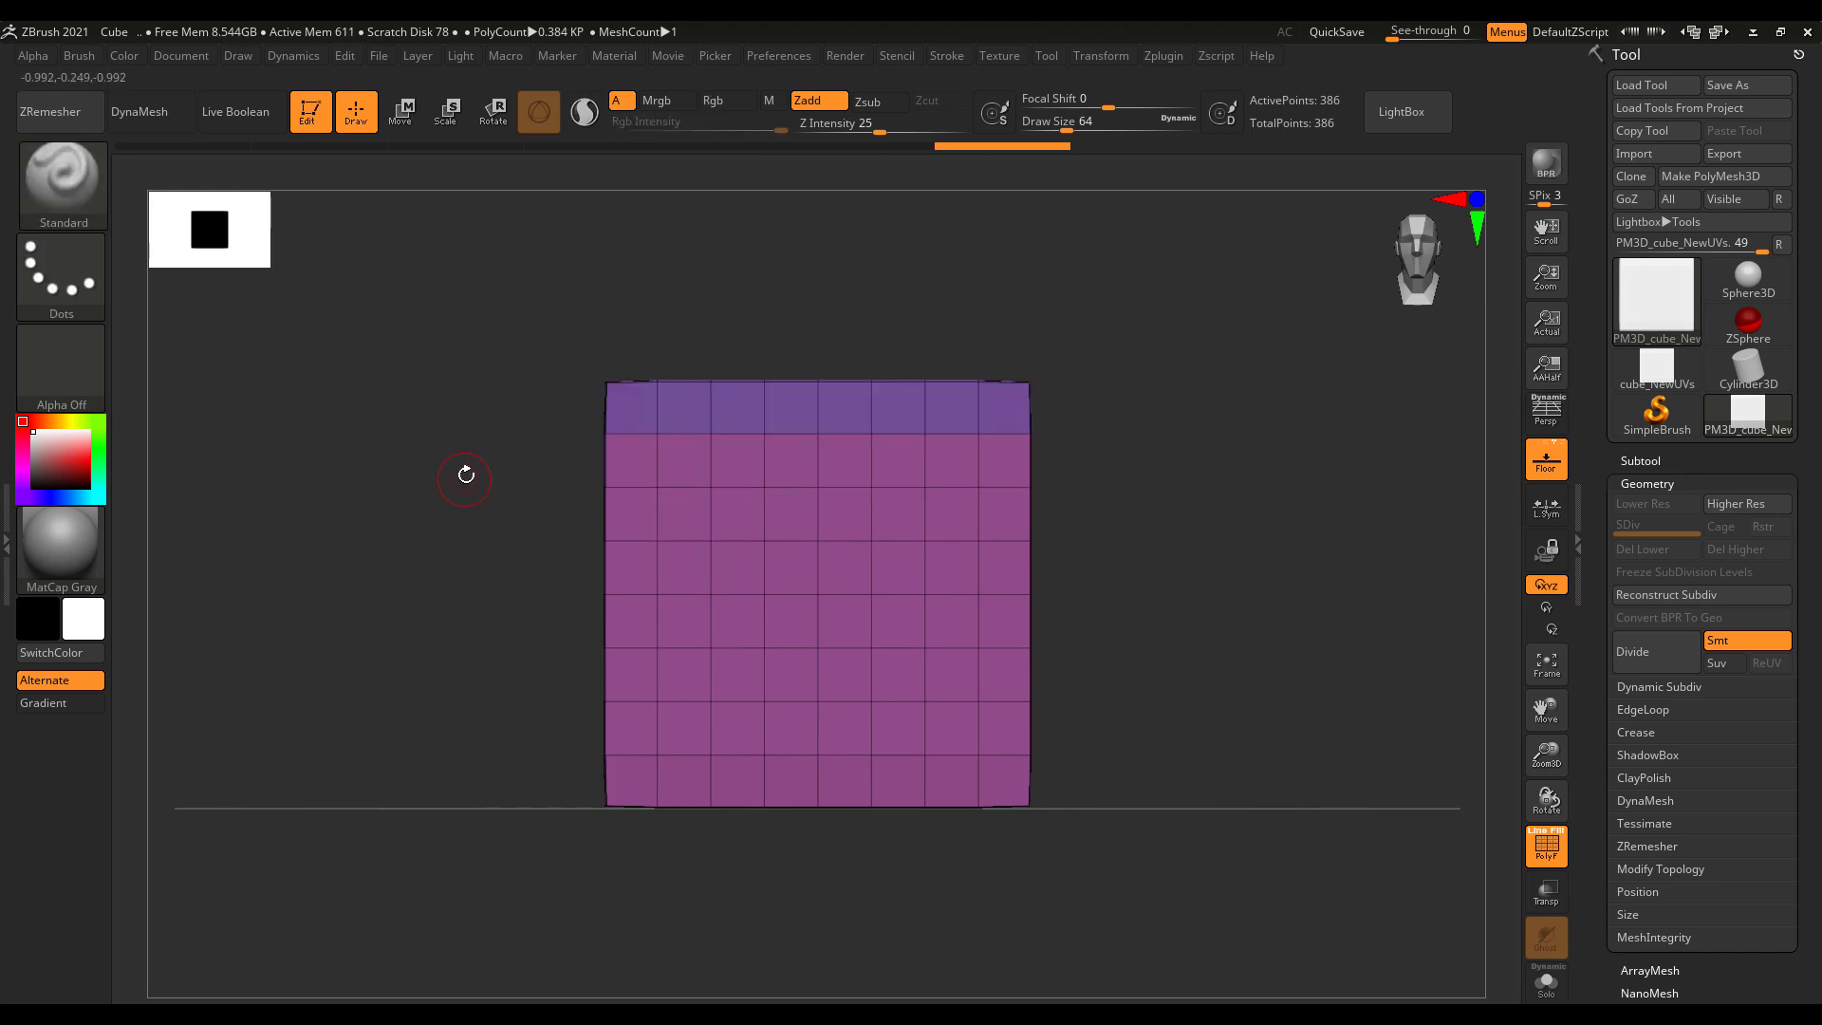
pyautogui.keyDown('ctrl'); pyautogui.moveTo(450, 466); pyautogui.dragTo(1229, 632); pyautogui.keyUp('ctrl')
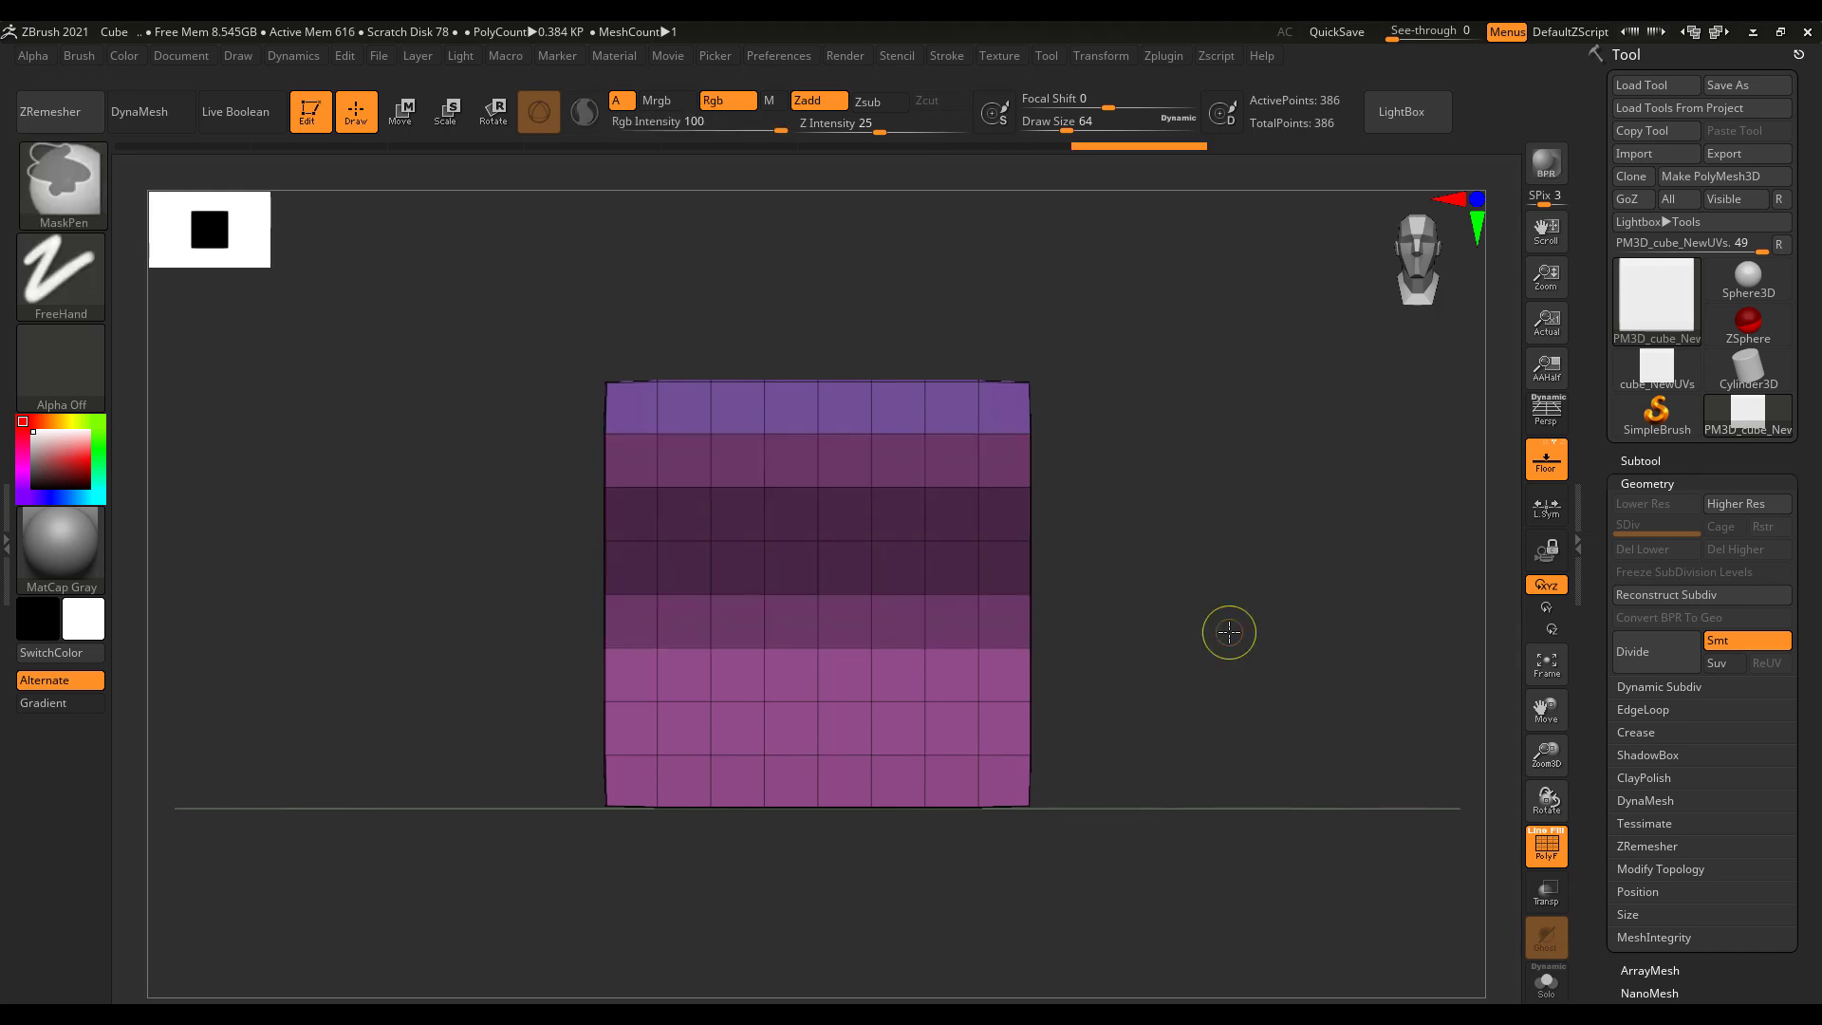
pyautogui.hotkey('ctrl', 'w')
# Step: Create separate polygroups from masks over the cube's sixth row and its bottom two rows
pyautogui.keyDown('ctrl'); pyautogui.moveTo(501, 627); pyautogui.dragTo(1148, 731); pyautogui.keyUp('ctrl')
pyautogui.hotkey('ctrl', 'w')
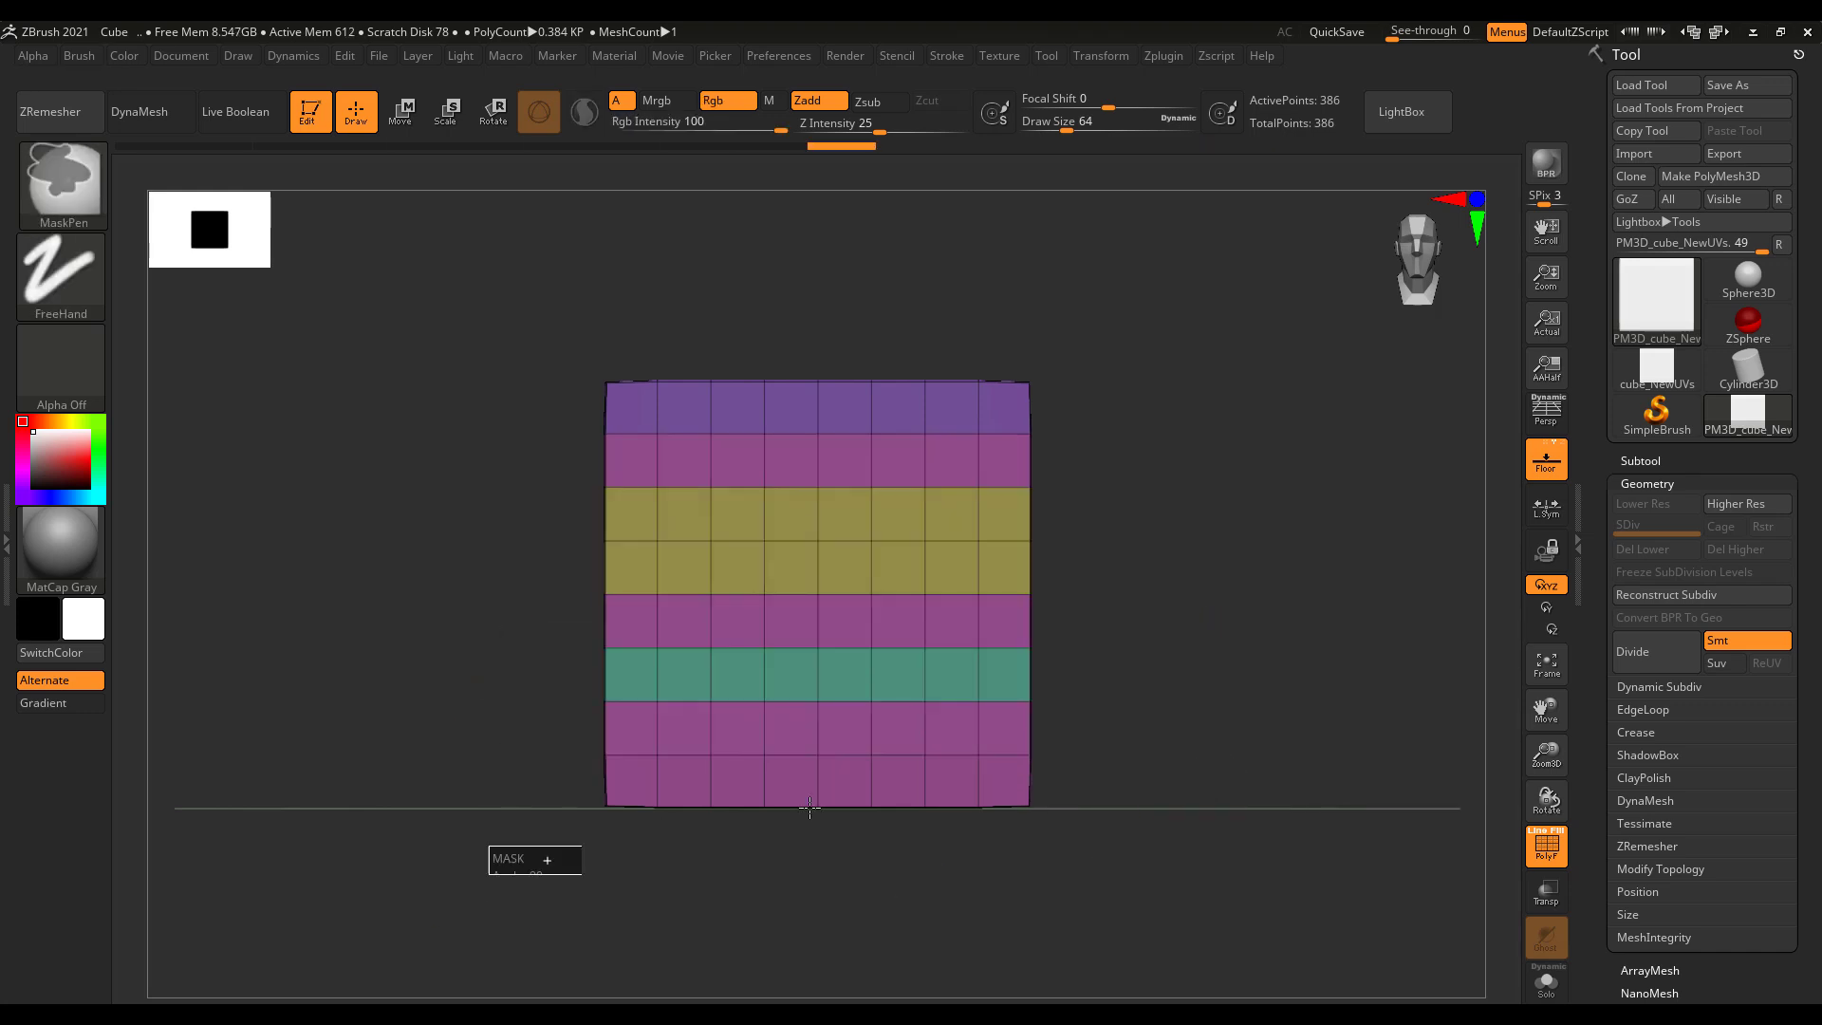
pyautogui.keyDown('ctrl'); pyautogui.moveTo(960, 778); pyautogui.dragTo(1243, 664); pyautogui.keyUp('ctrl')
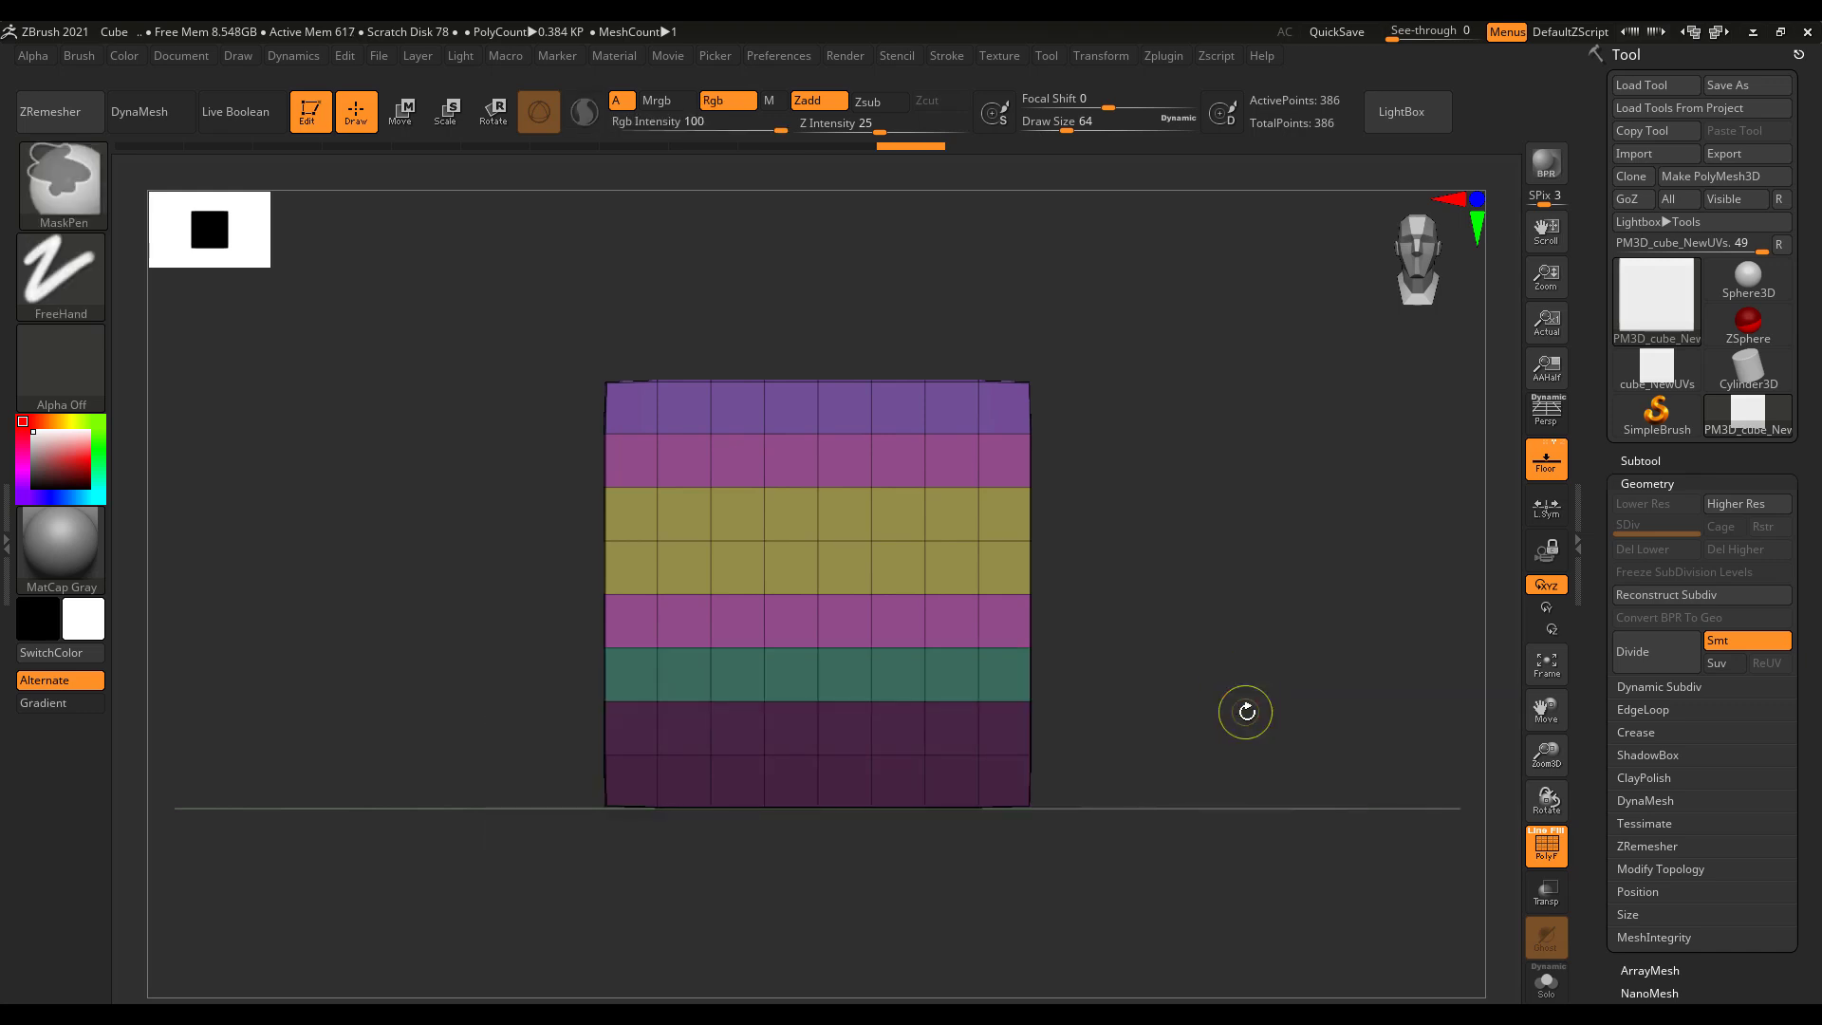
pyautogui.hotkey('ctrl', 'w')
pyautogui.moveTo(1159, 625); pyautogui.dragTo(1105, 676)
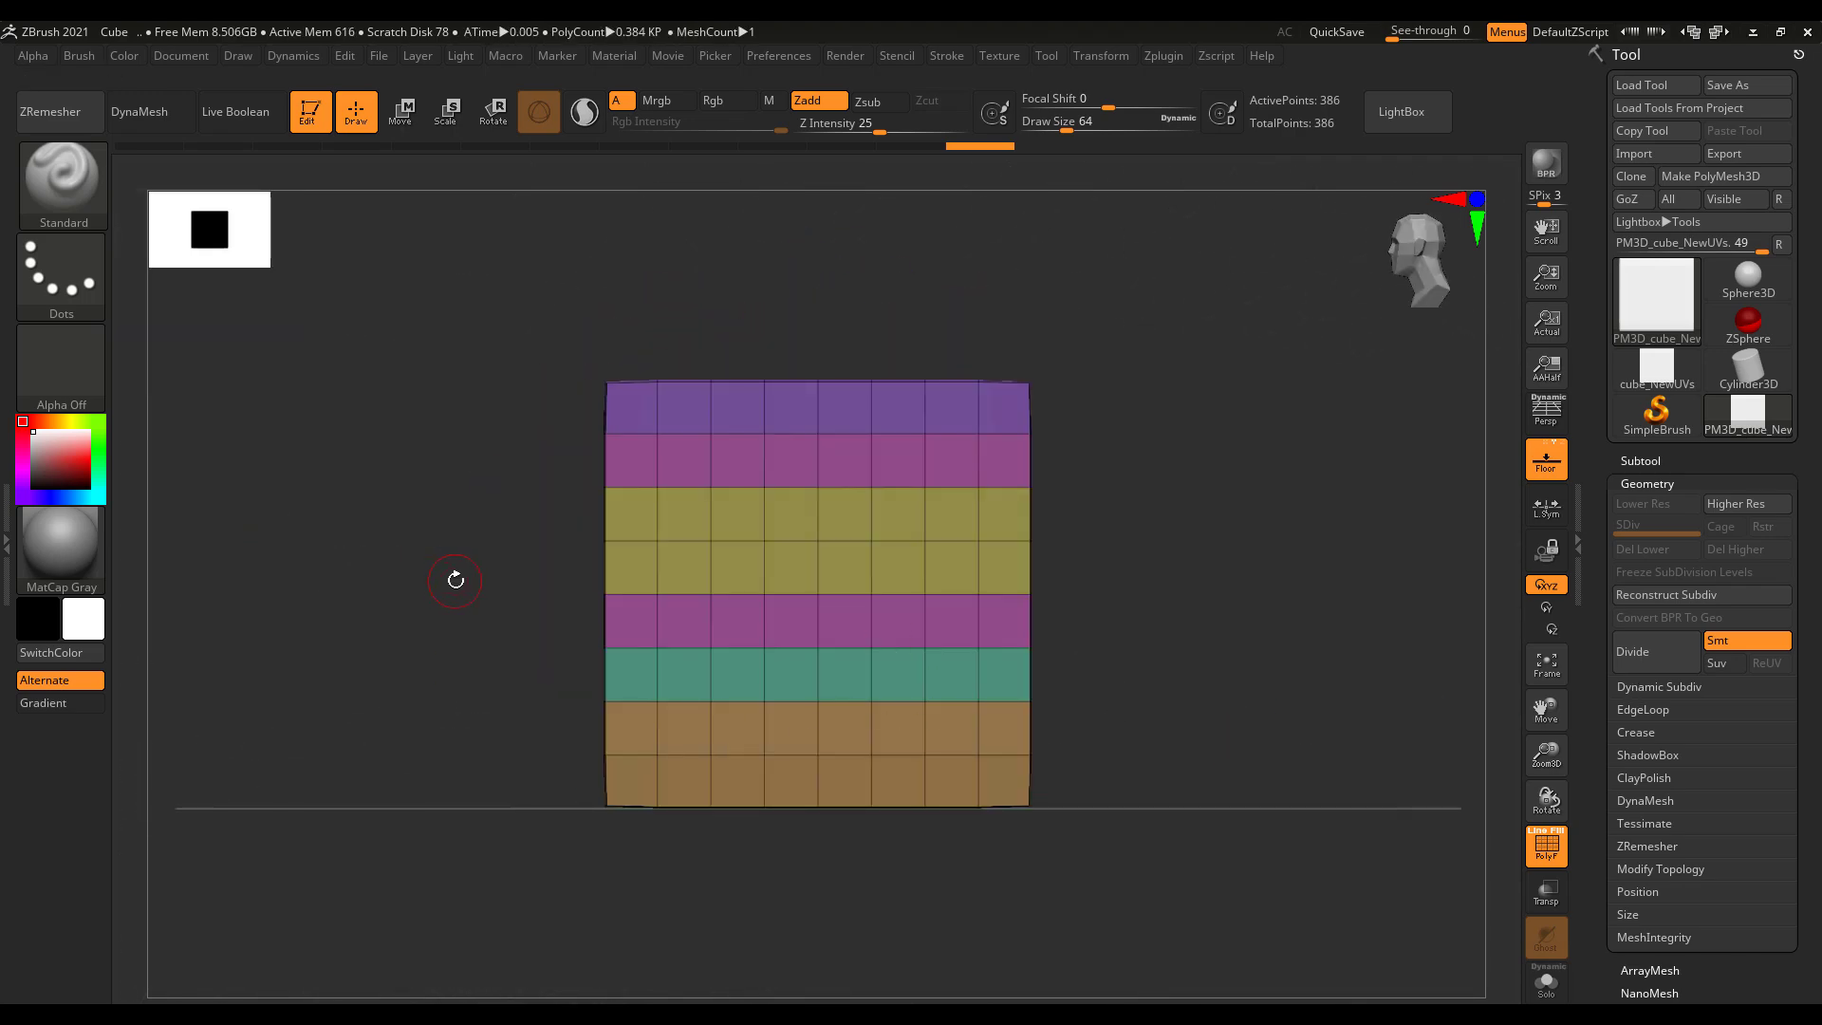
# Step: Switch to the ZModeler brush and try QMesh on a single polygon in the cube's top row
pyautogui.press('b')
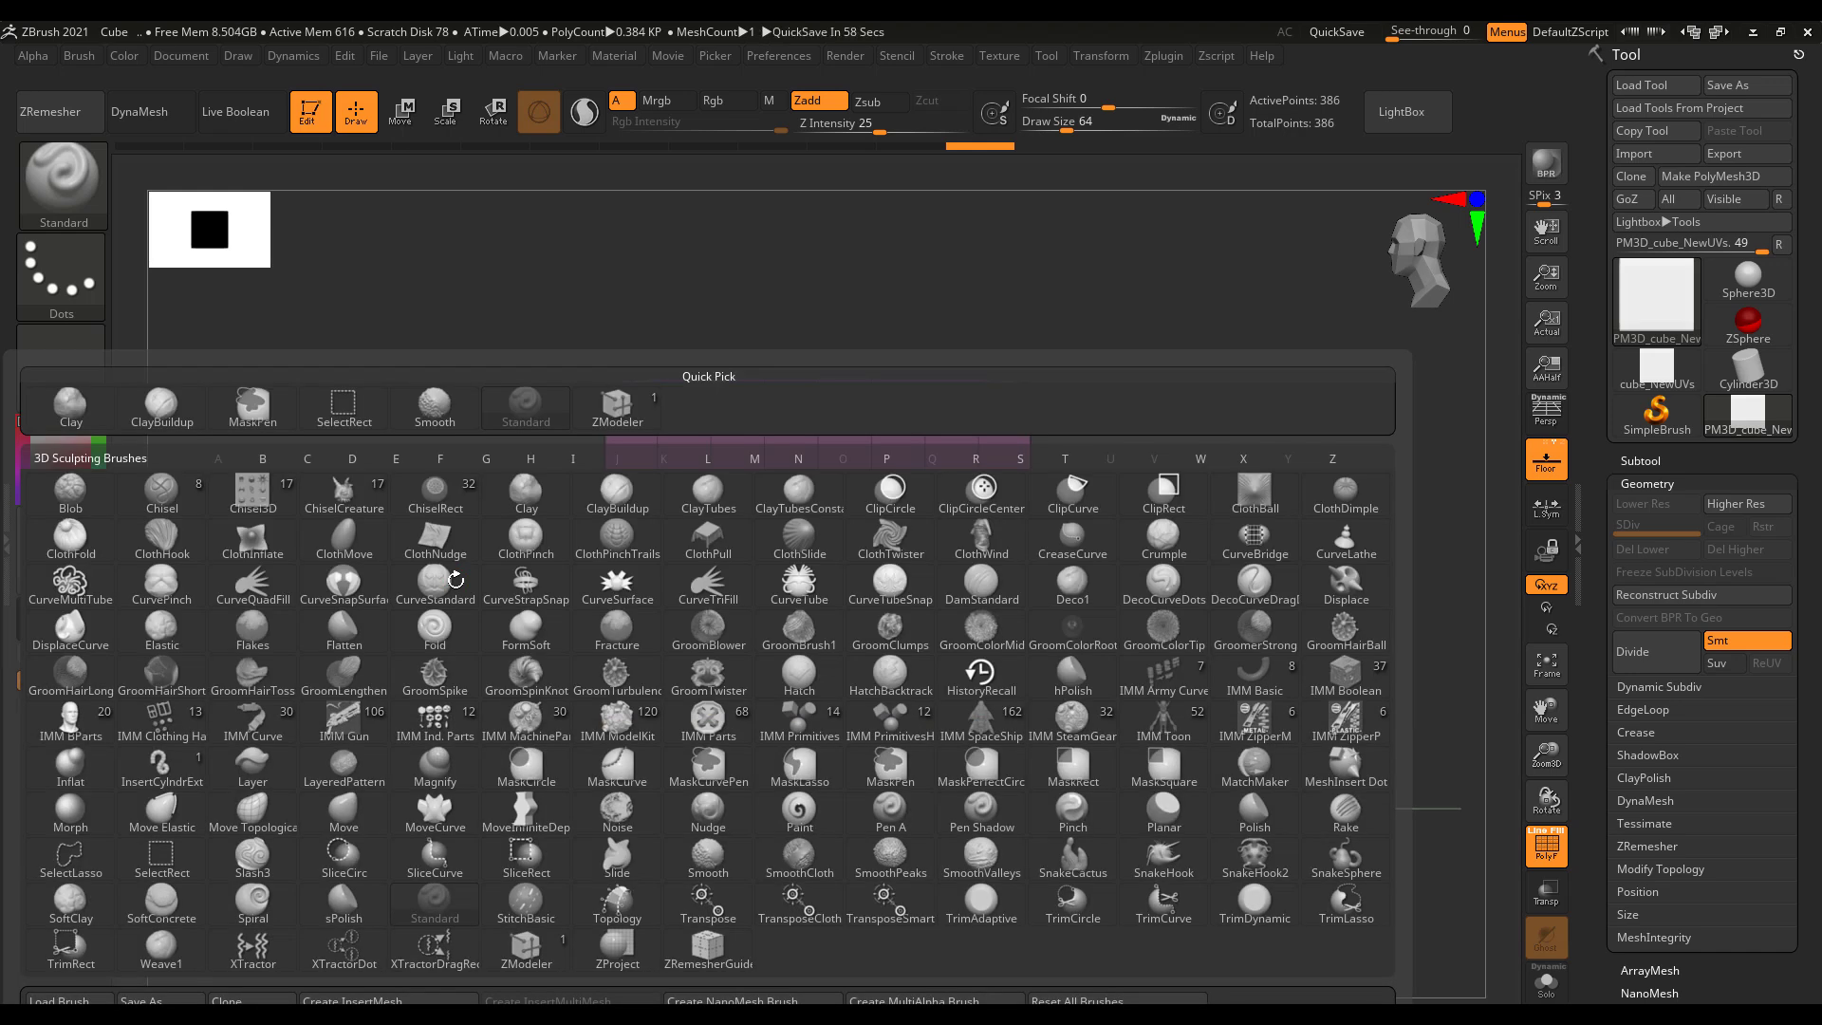
pyautogui.press('z')
pyautogui.press('m')
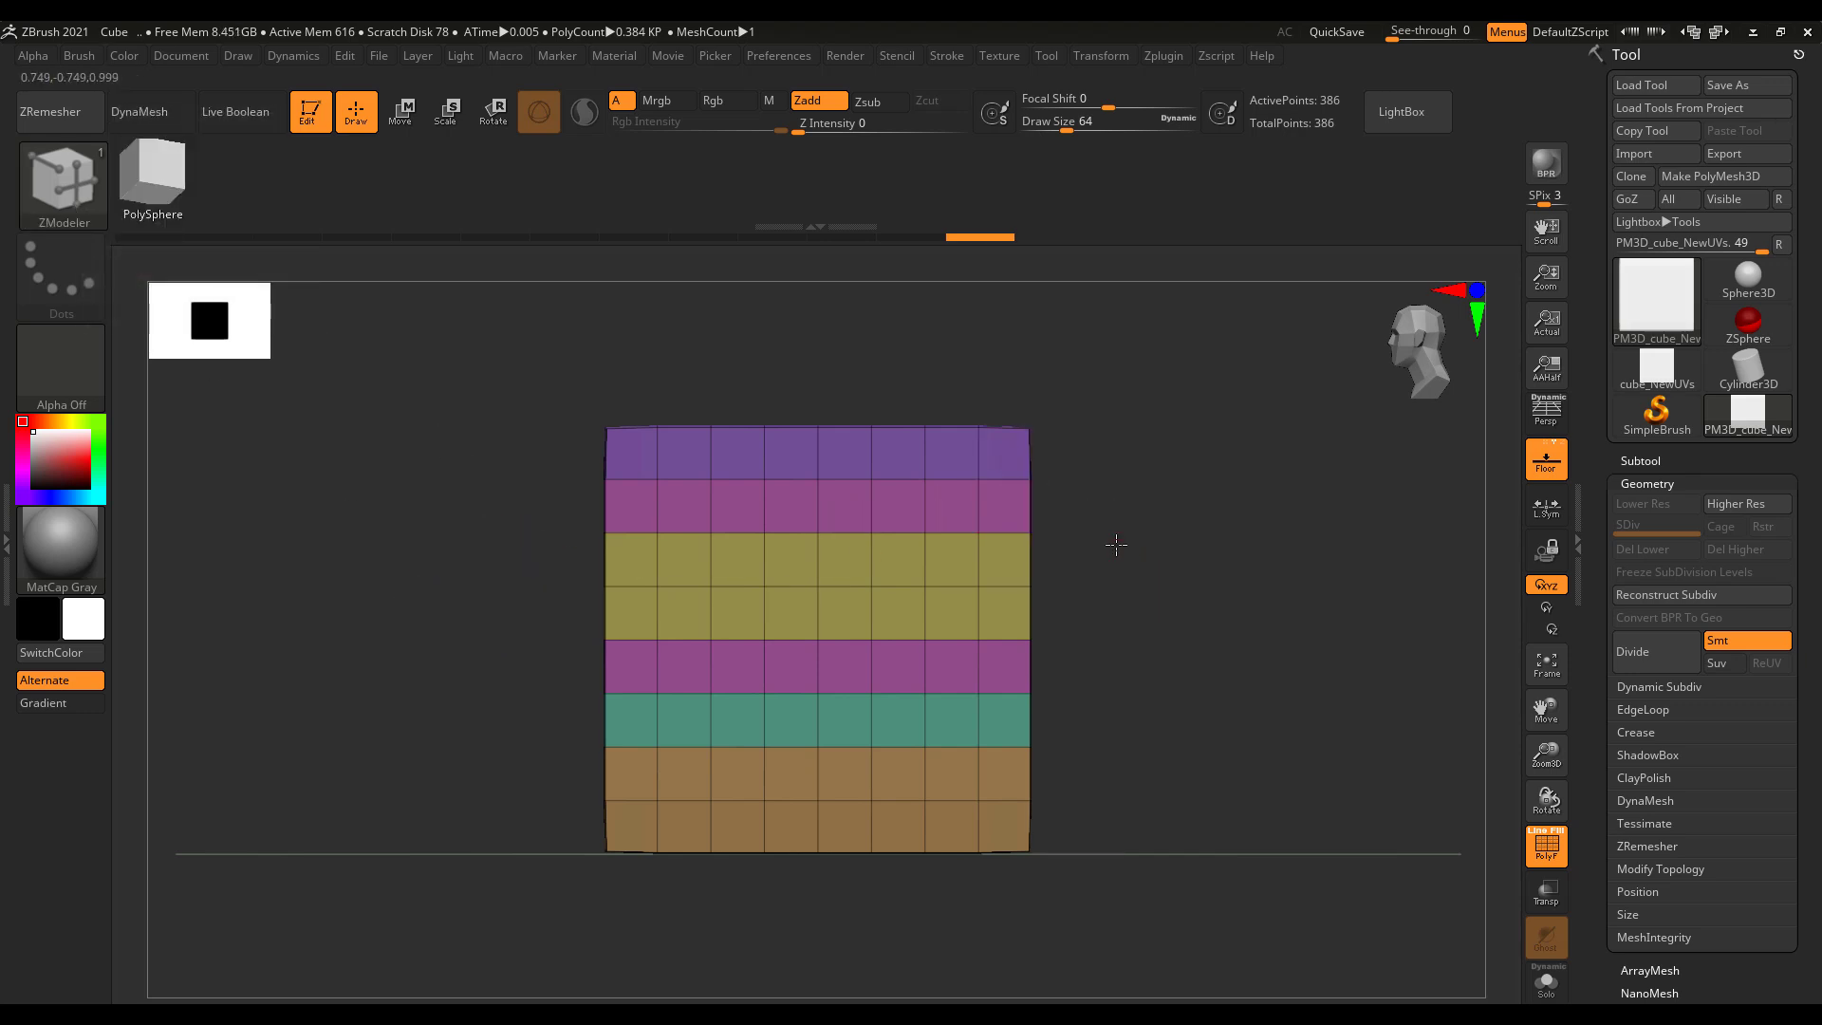
pyautogui.press('f')
pyautogui.moveTo(1237, 564); pyautogui.dragTo(976, 653)
pyautogui.press('space')
pyautogui.click(903, 549)
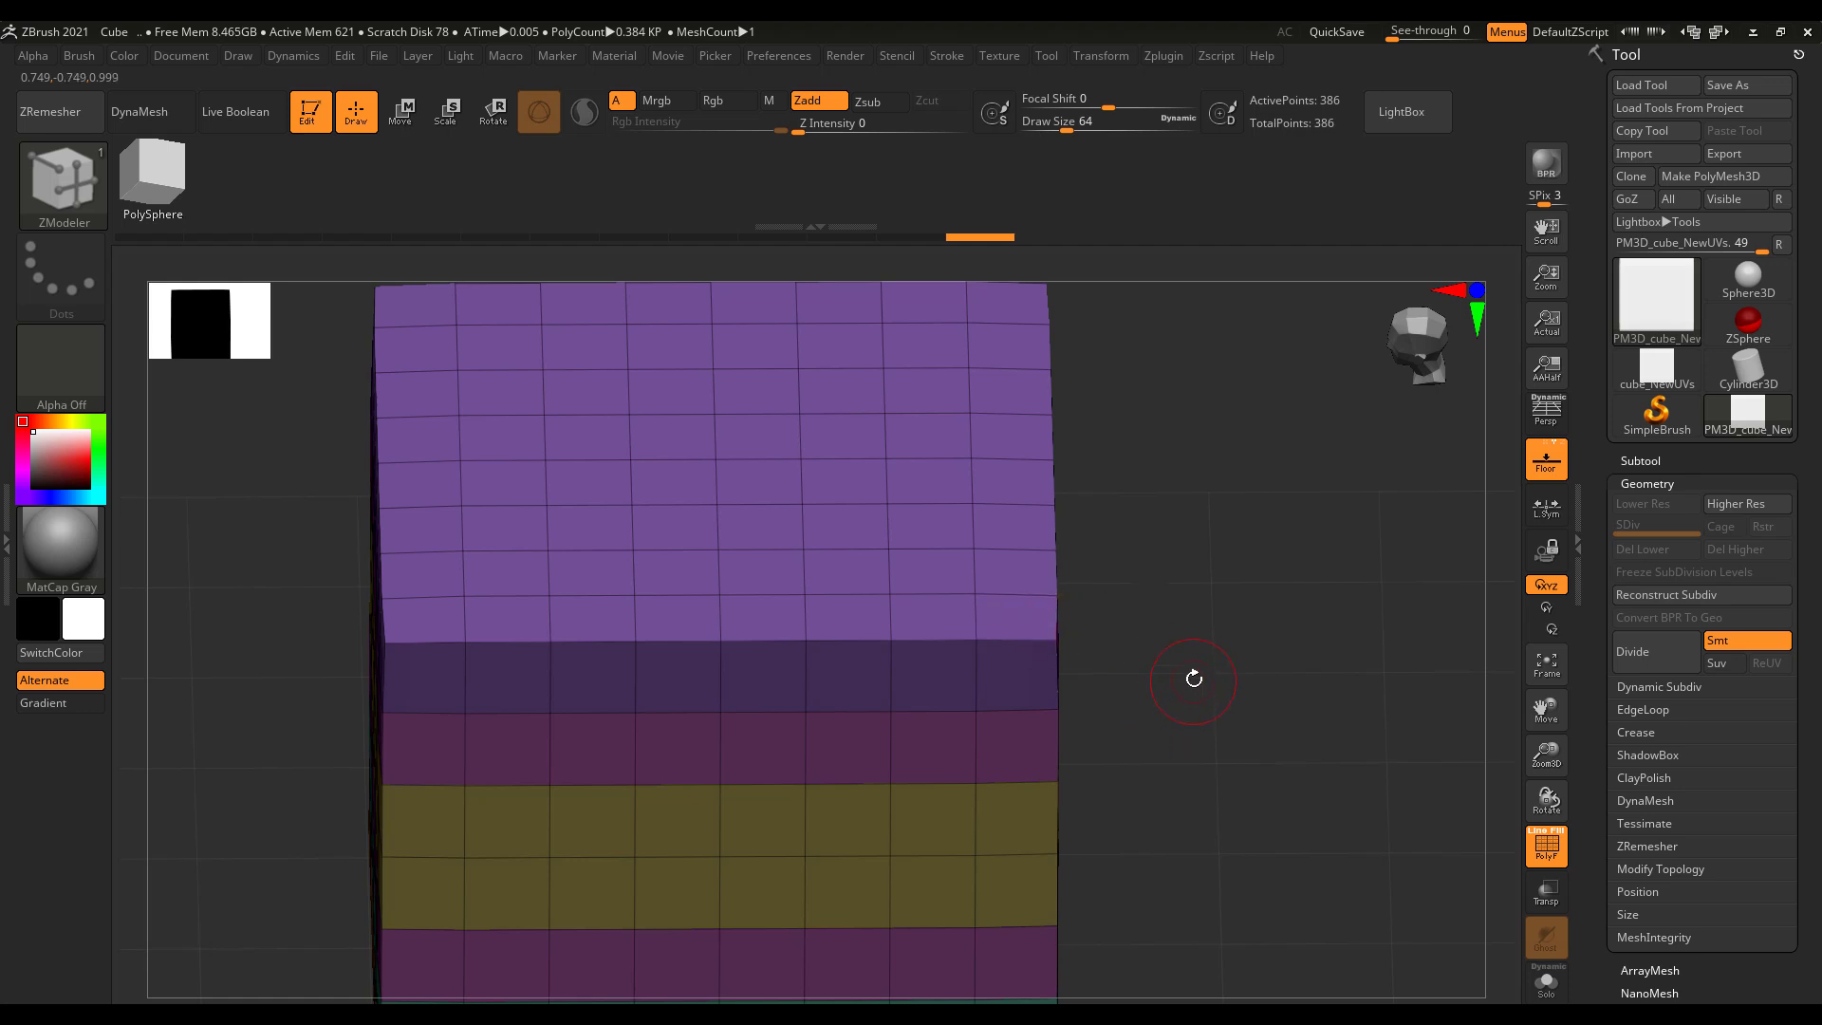
pyautogui.moveTo(1194, 679); pyautogui.dragTo(1379, 472)
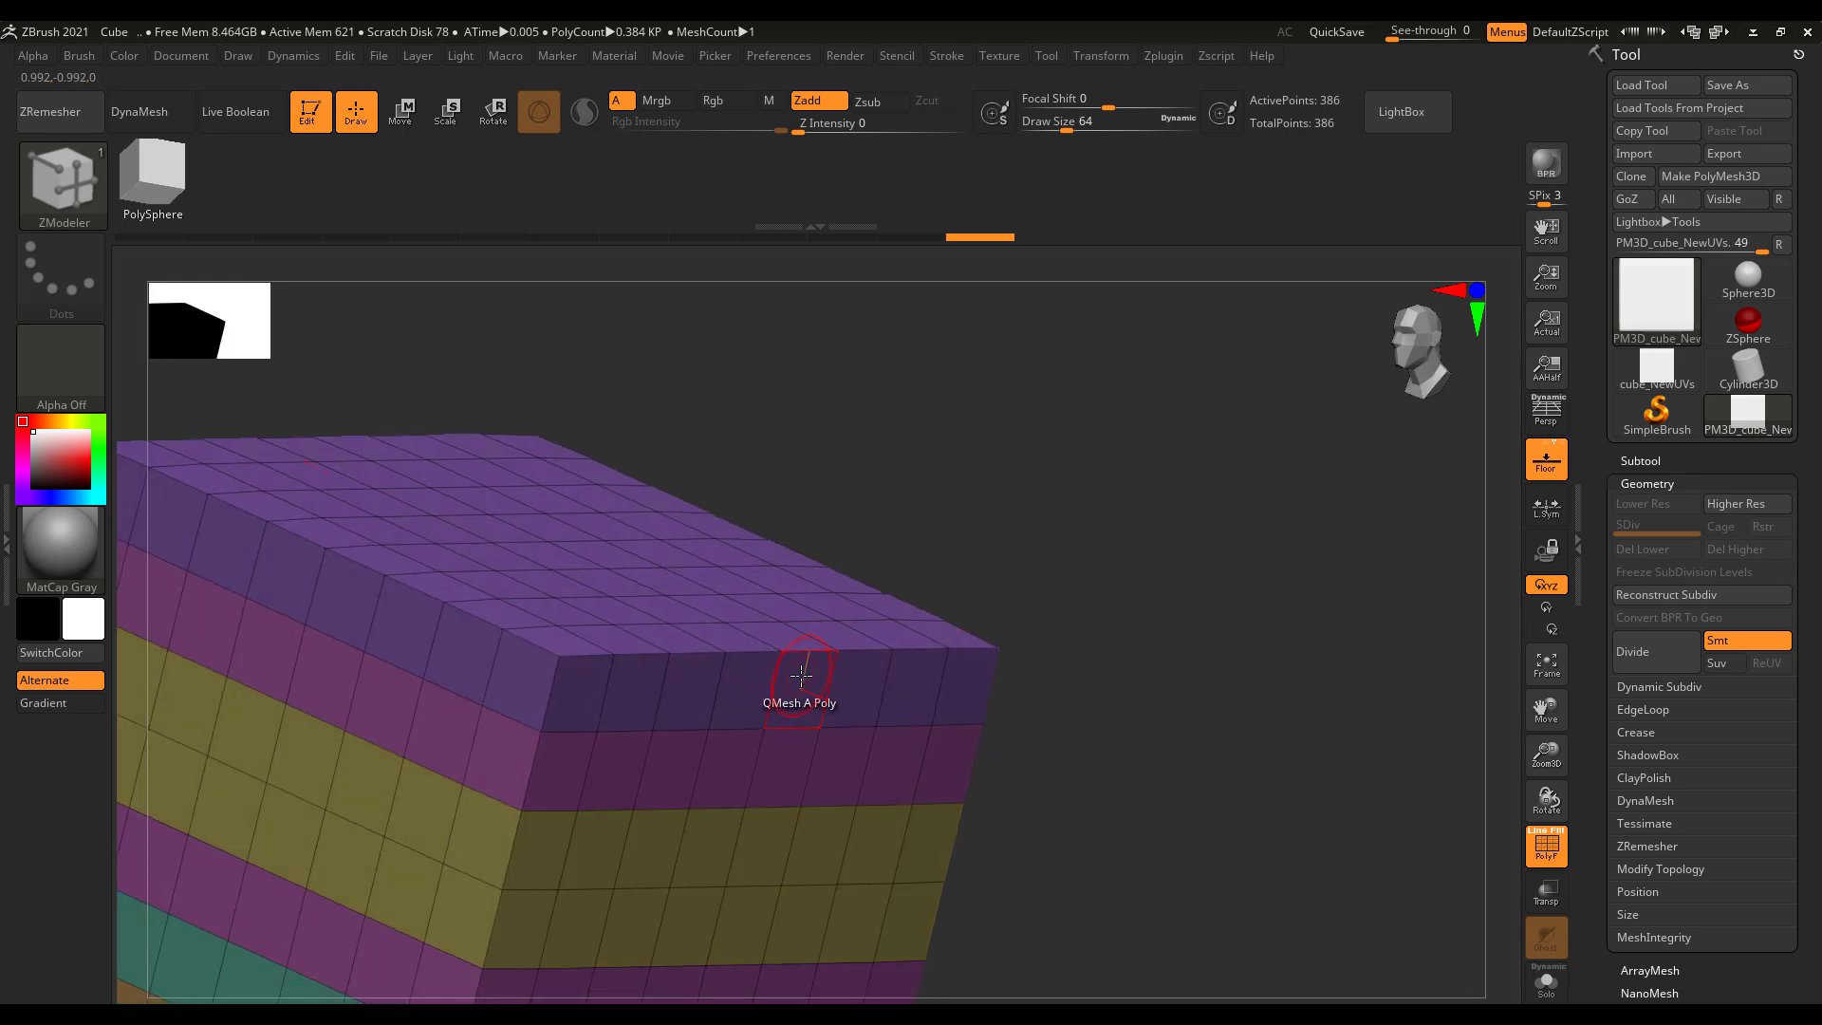
pyautogui.moveTo(805, 677); pyautogui.dragTo(919, 770)
pyautogui.hotkey('ctrl', 'z')
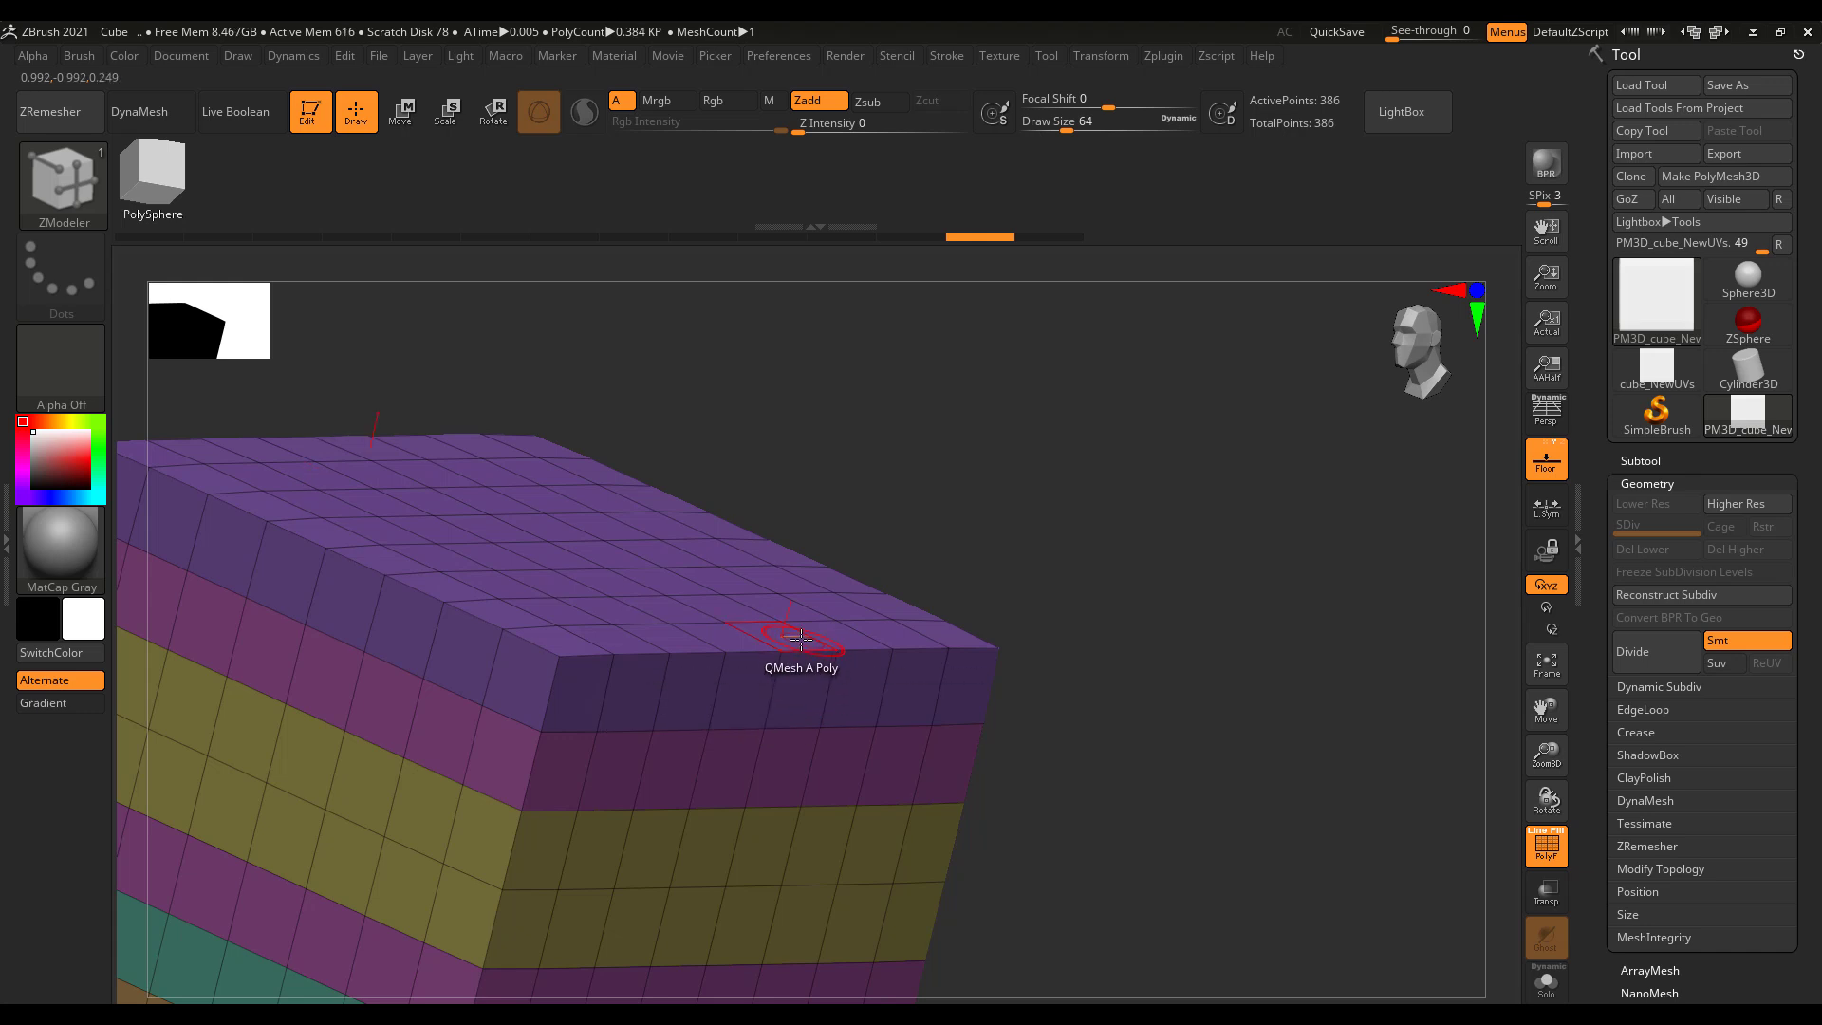
# Step: Set the ZModeler polygon action to Extrude with the Polyloop target and extrude the cube's top row outward
pyautogui.keyDown('alt'); pyautogui.moveTo(1078, 620); pyautogui.dragTo(1351, 614); pyautogui.keyUp('alt')
pyautogui.press('space')
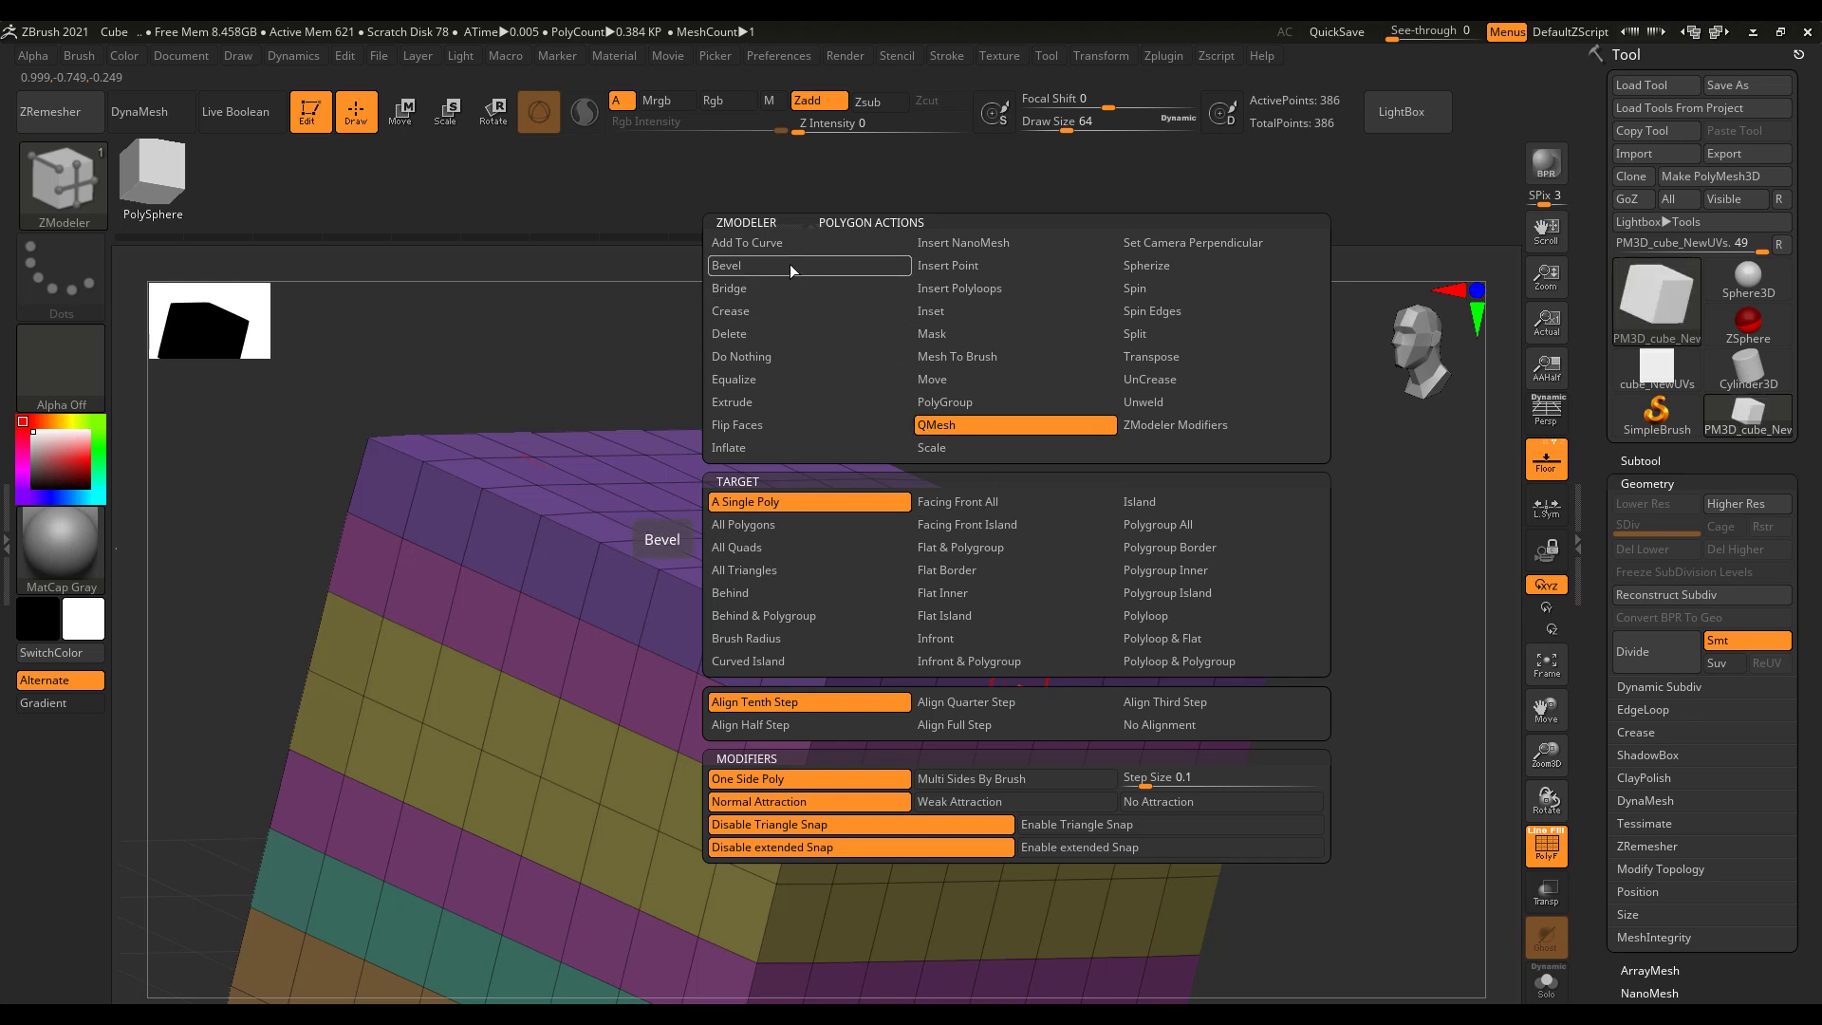
pyautogui.click(763, 403)
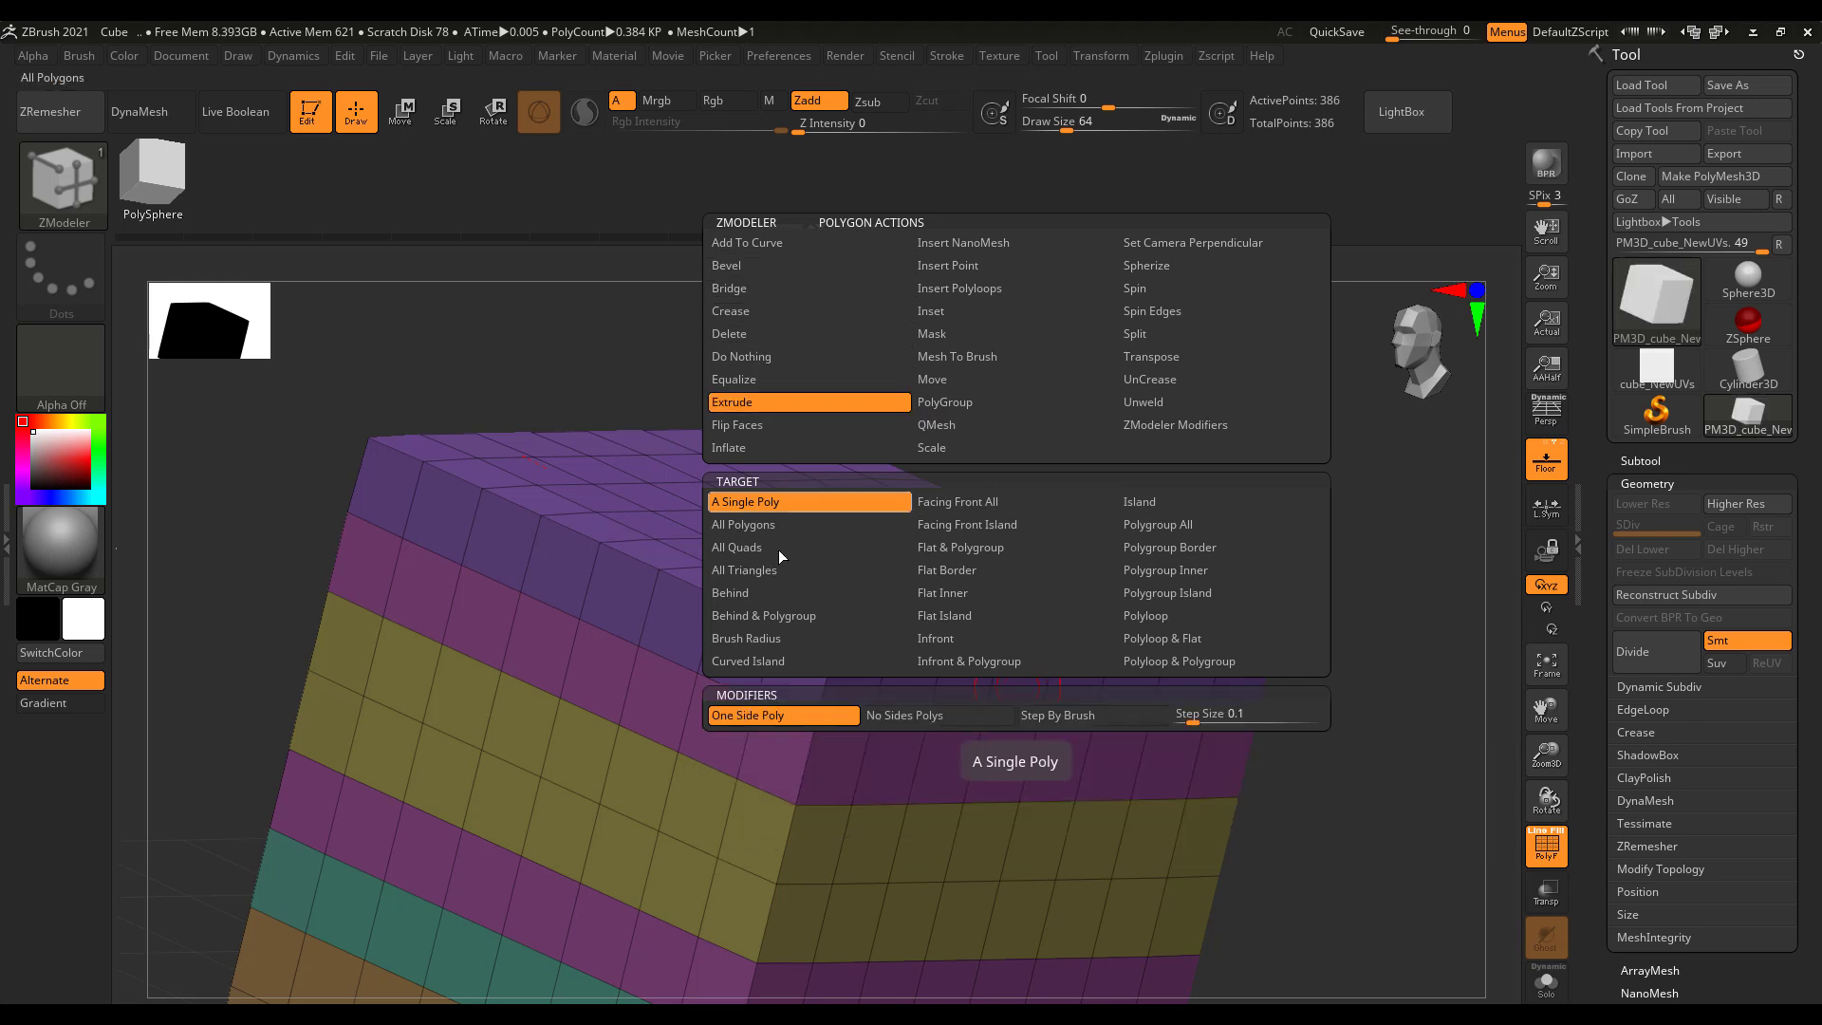
pyautogui.click(1152, 618)
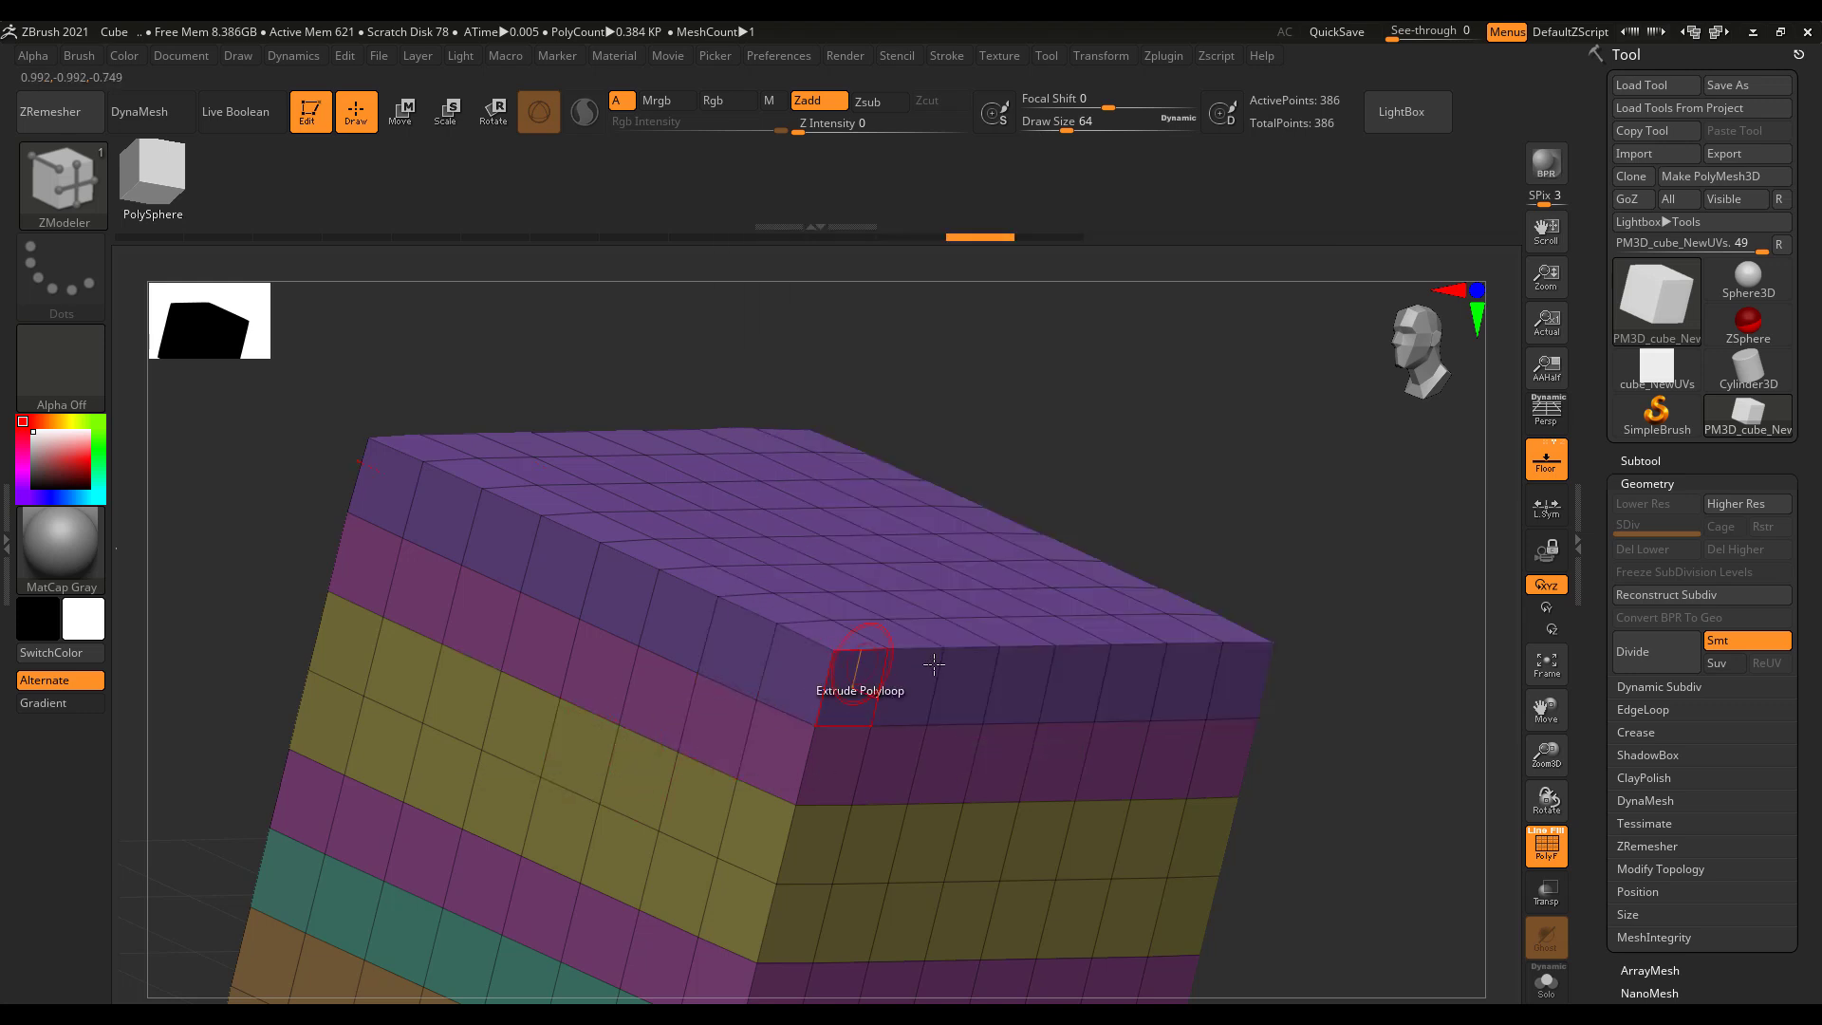
pyautogui.moveTo(961, 686); pyautogui.dragTo(1084, 738)
pyautogui.click(1084, 736)
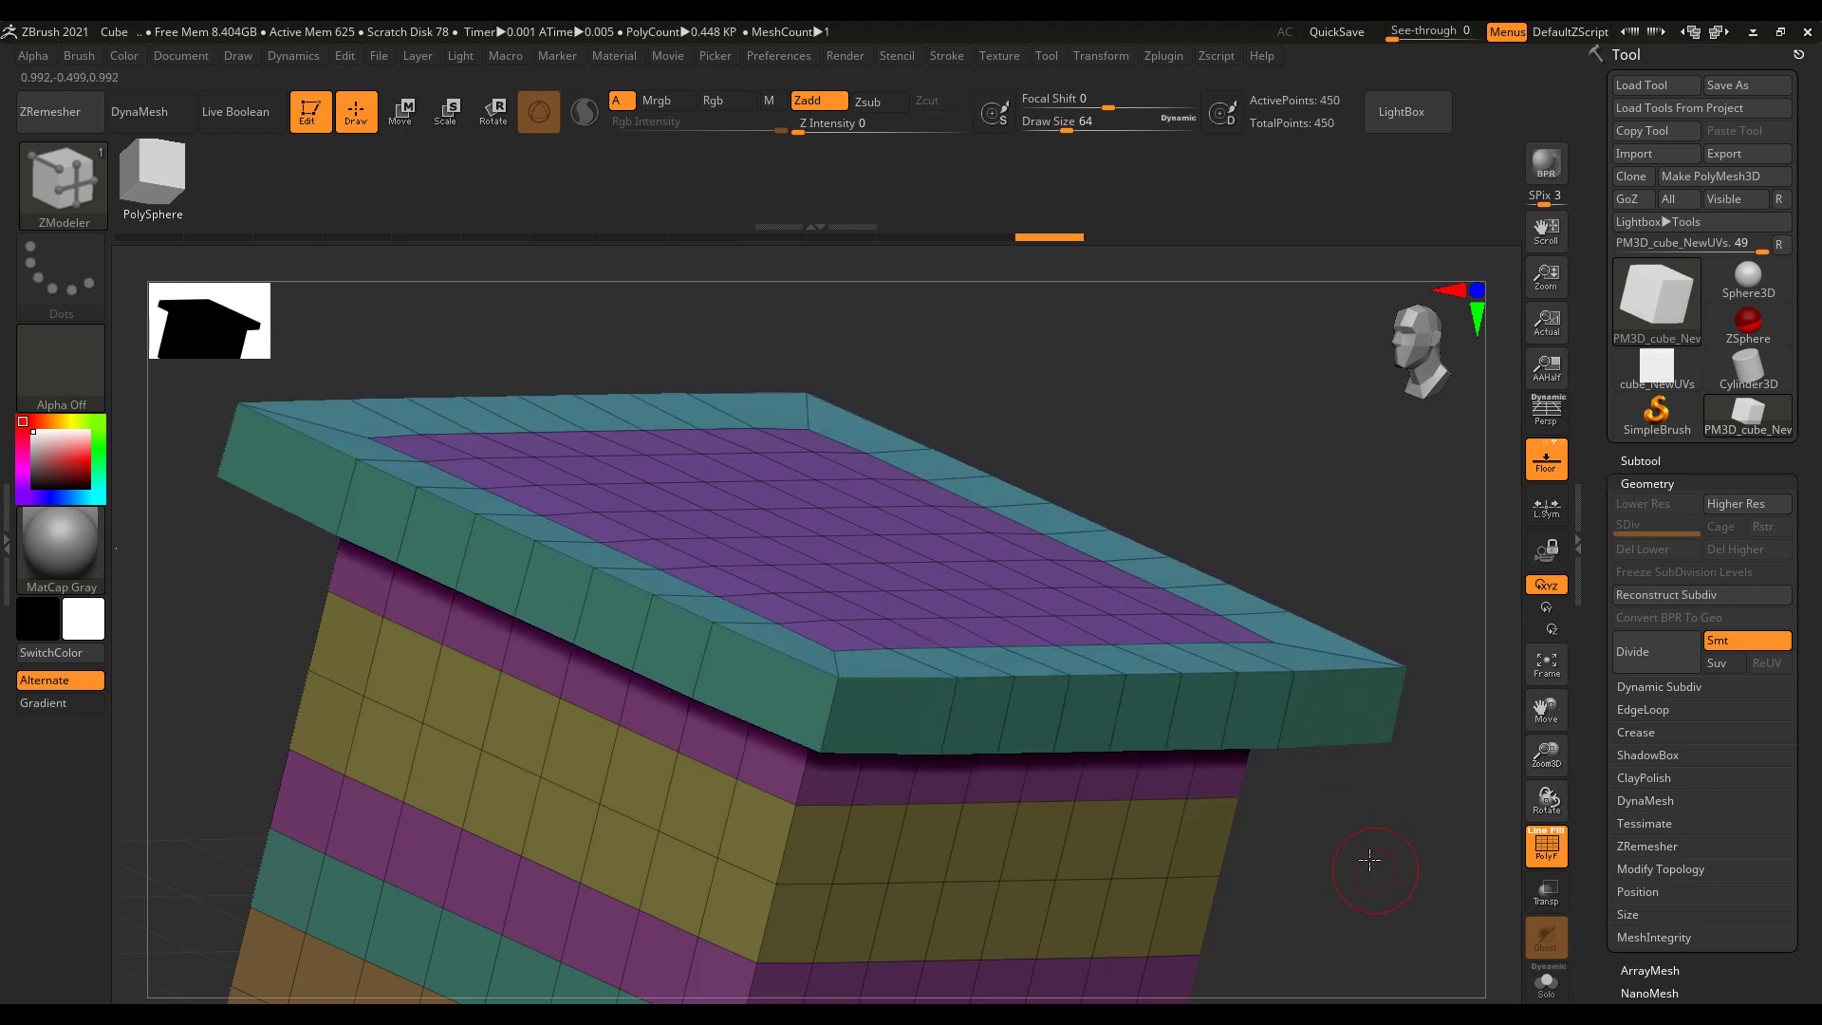
# Step: Change the Extrude target to Polygroup Island and extrude the cube's bottom two rows outward
pyautogui.keyDown('alt'); pyautogui.moveTo(1319, 776); pyautogui.dragTo(1210, 491); pyautogui.keyUp('alt')
pyautogui.moveTo(1301, 686)
pyautogui.keyDown('shift'); pyautogui.mouseDown()
pyautogui.moveTo(1384, 697)
pyautogui.moveTo(1390, 716)
pyautogui.moveTo(1307, 678)
pyautogui.mouseUp(); pyautogui.keyUp('shift')
pyautogui.moveTo(1358, 817); pyautogui.dragTo(1521, 949)
pyautogui.hotkey('ctrl', 'z')
pyautogui.moveTo(1208, 886); pyautogui.dragTo(1314, 835)
pyautogui.press('space')
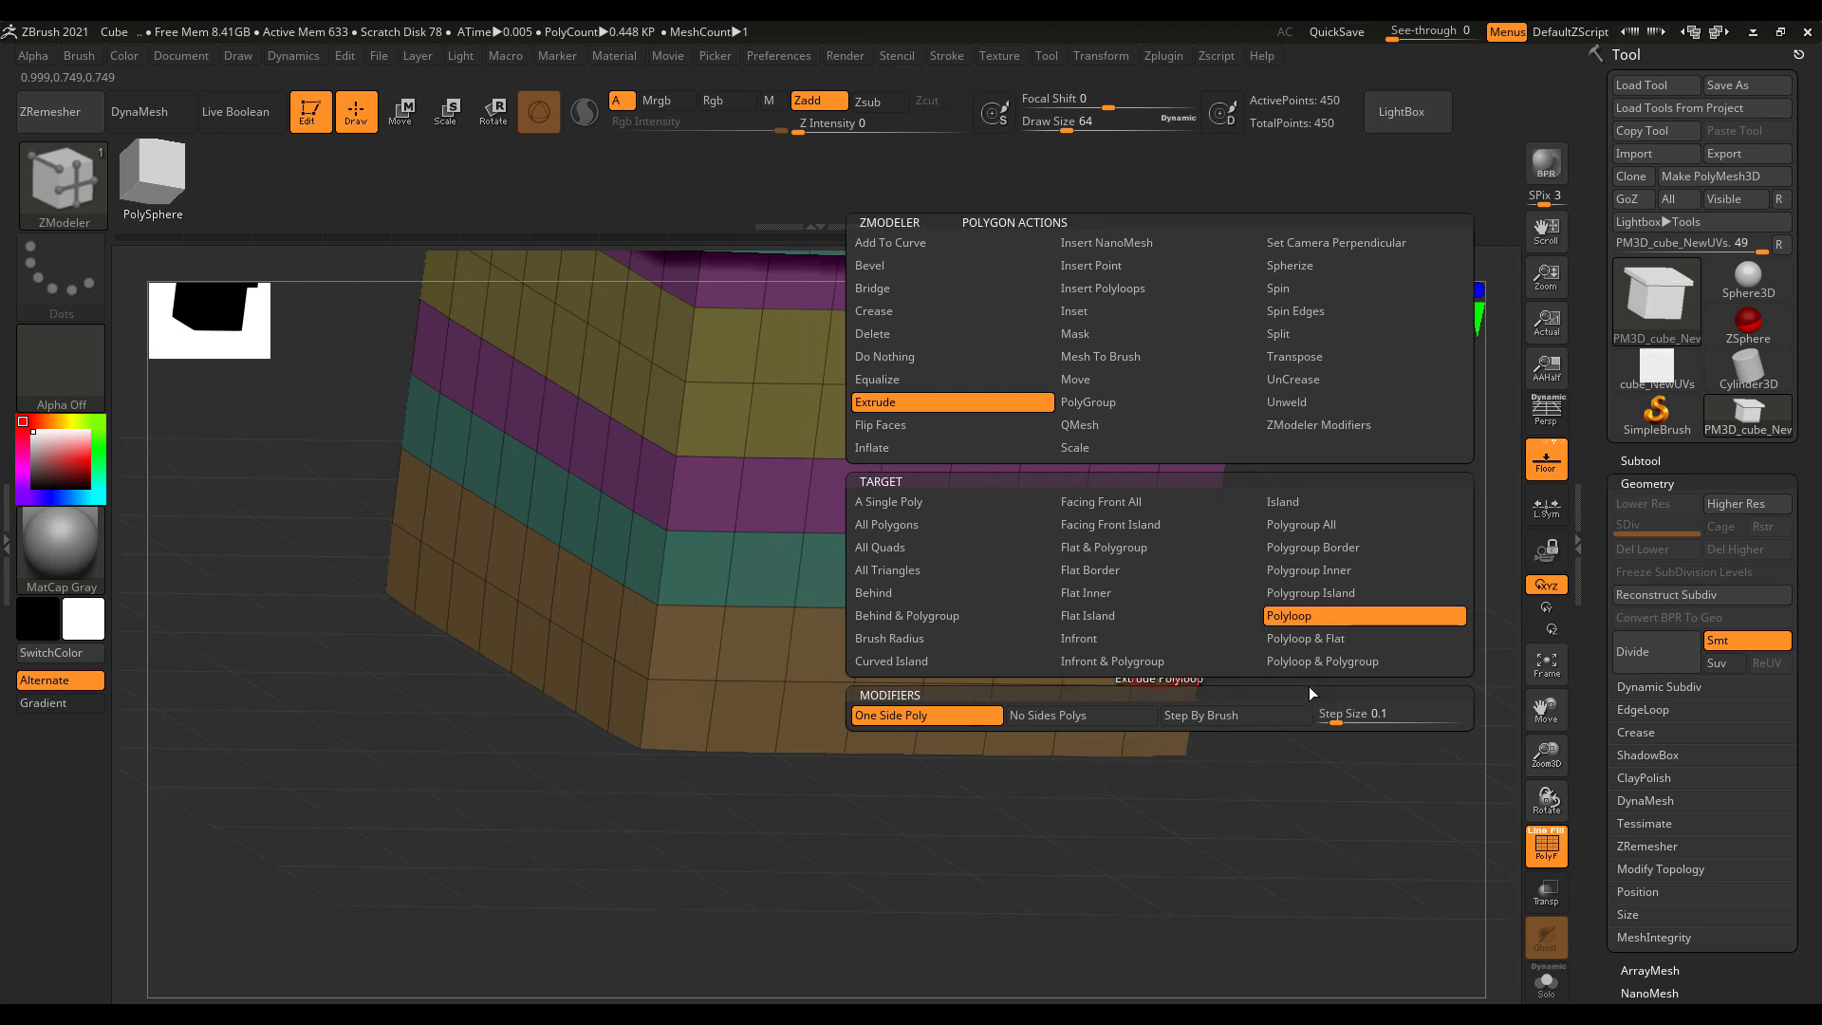
pyautogui.click(1331, 592)
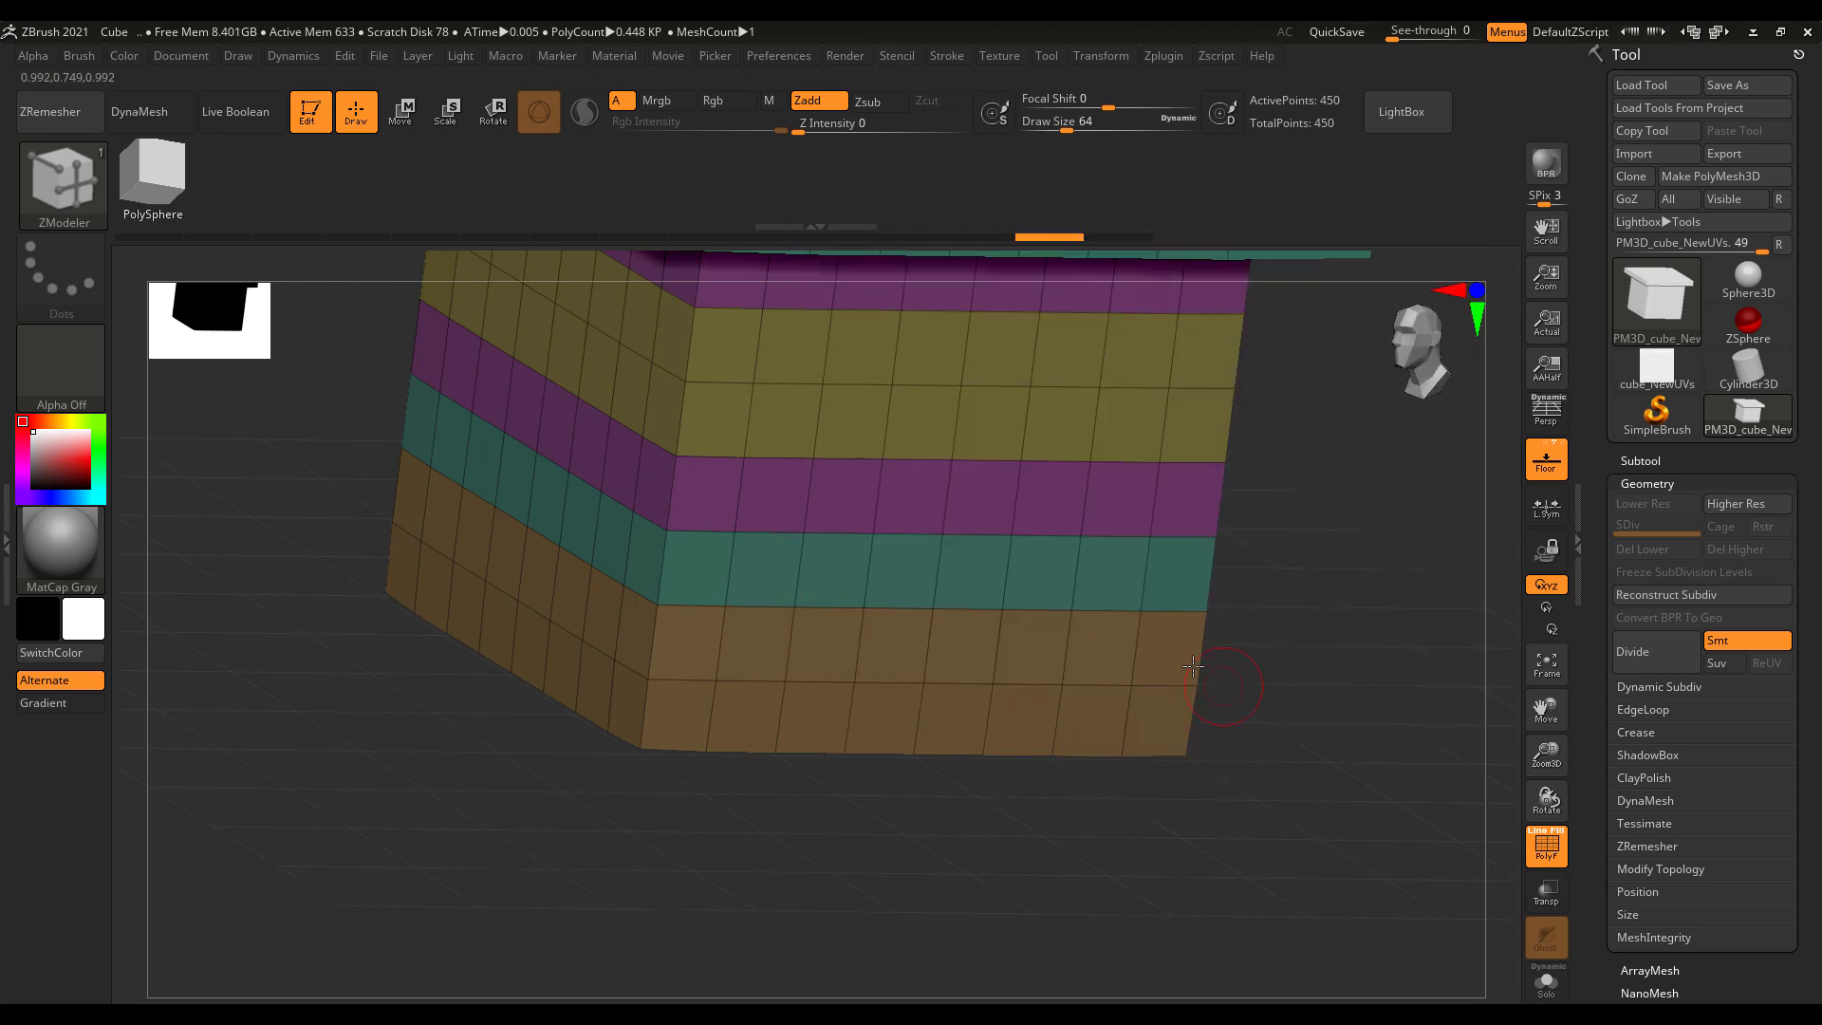
pyautogui.moveTo(1158, 649); pyautogui.dragTo(1325, 670)
# Step: Examine the extruded top and bottom slabs from the side and around the top slab's corners
pyautogui.moveTo(1373, 504); pyautogui.dragTo(1386, 774)
pyautogui.keyDown('alt'); pyautogui.moveTo(1336, 700); pyautogui.dragTo(1373, 857); pyautogui.keyUp('alt')
pyautogui.press('space')
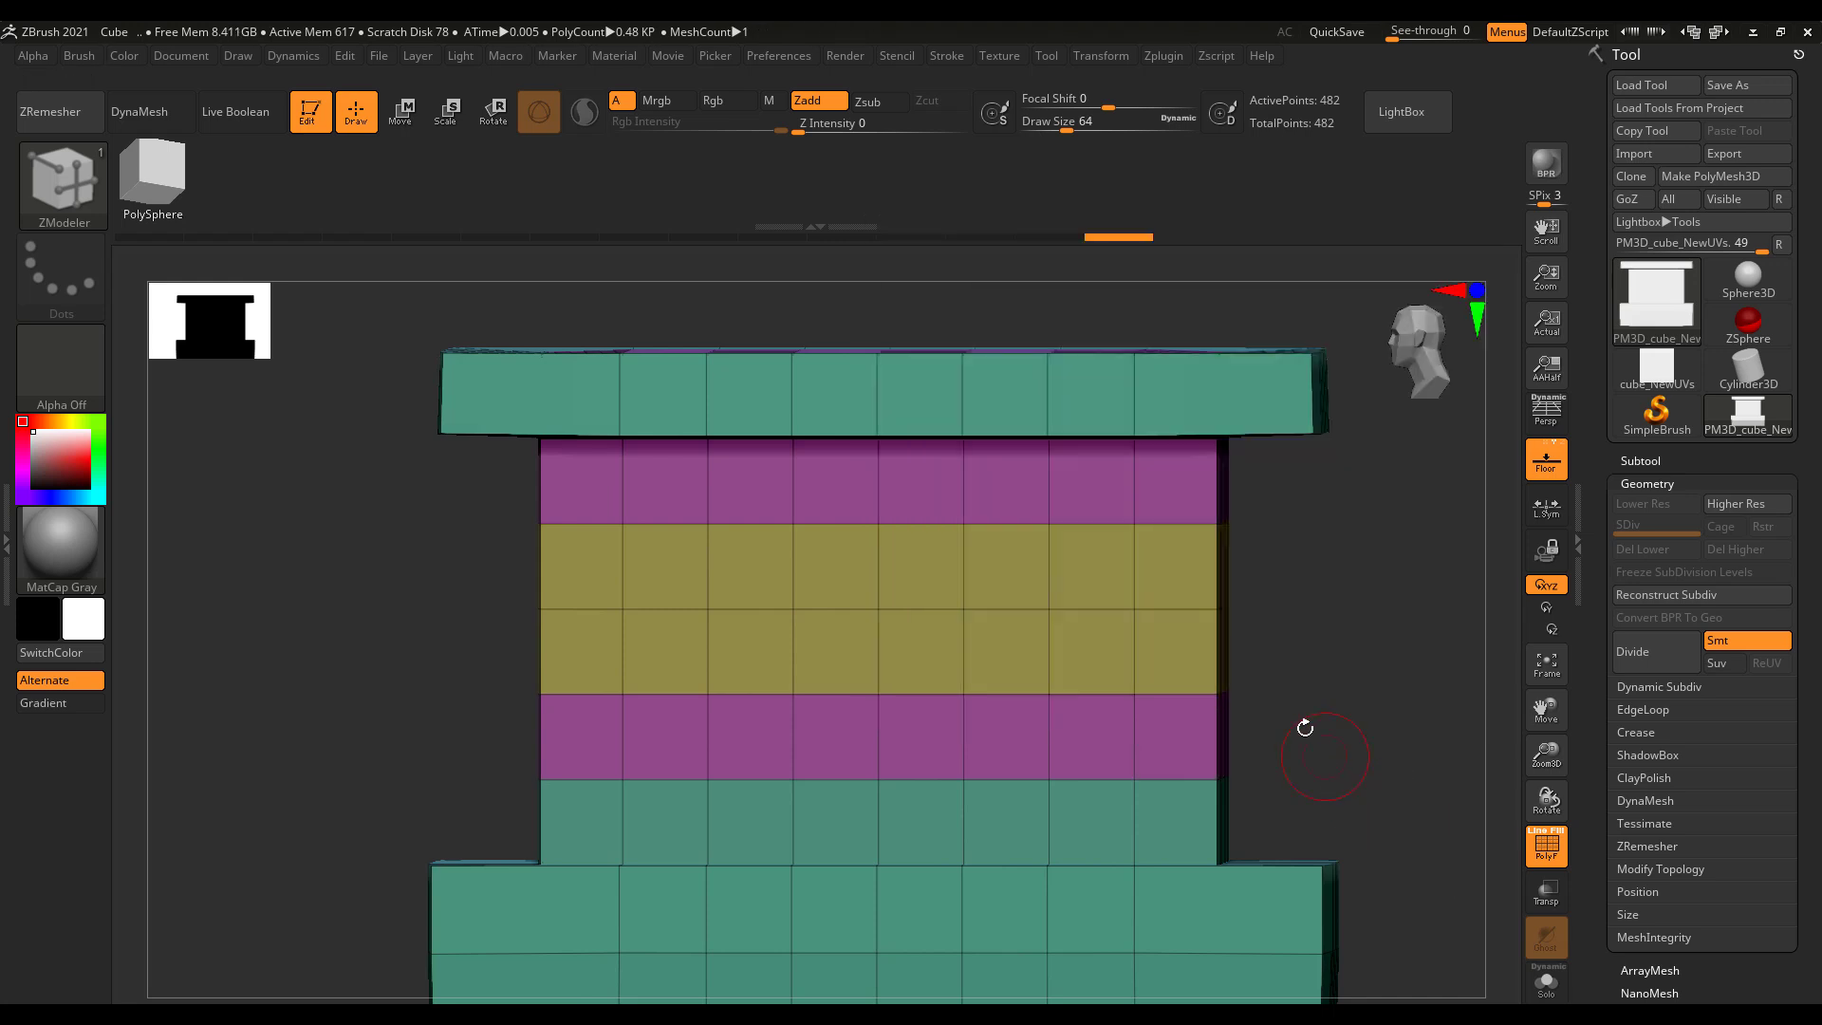
pyautogui.moveTo(1322, 732); pyautogui.dragTo(1233, 764)
pyautogui.moveTo(1233, 696)
pyautogui.mouseDown()
pyautogui.moveTo(1221, 725)
pyautogui.moveTo(1283, 799)
pyautogui.mouseUp()
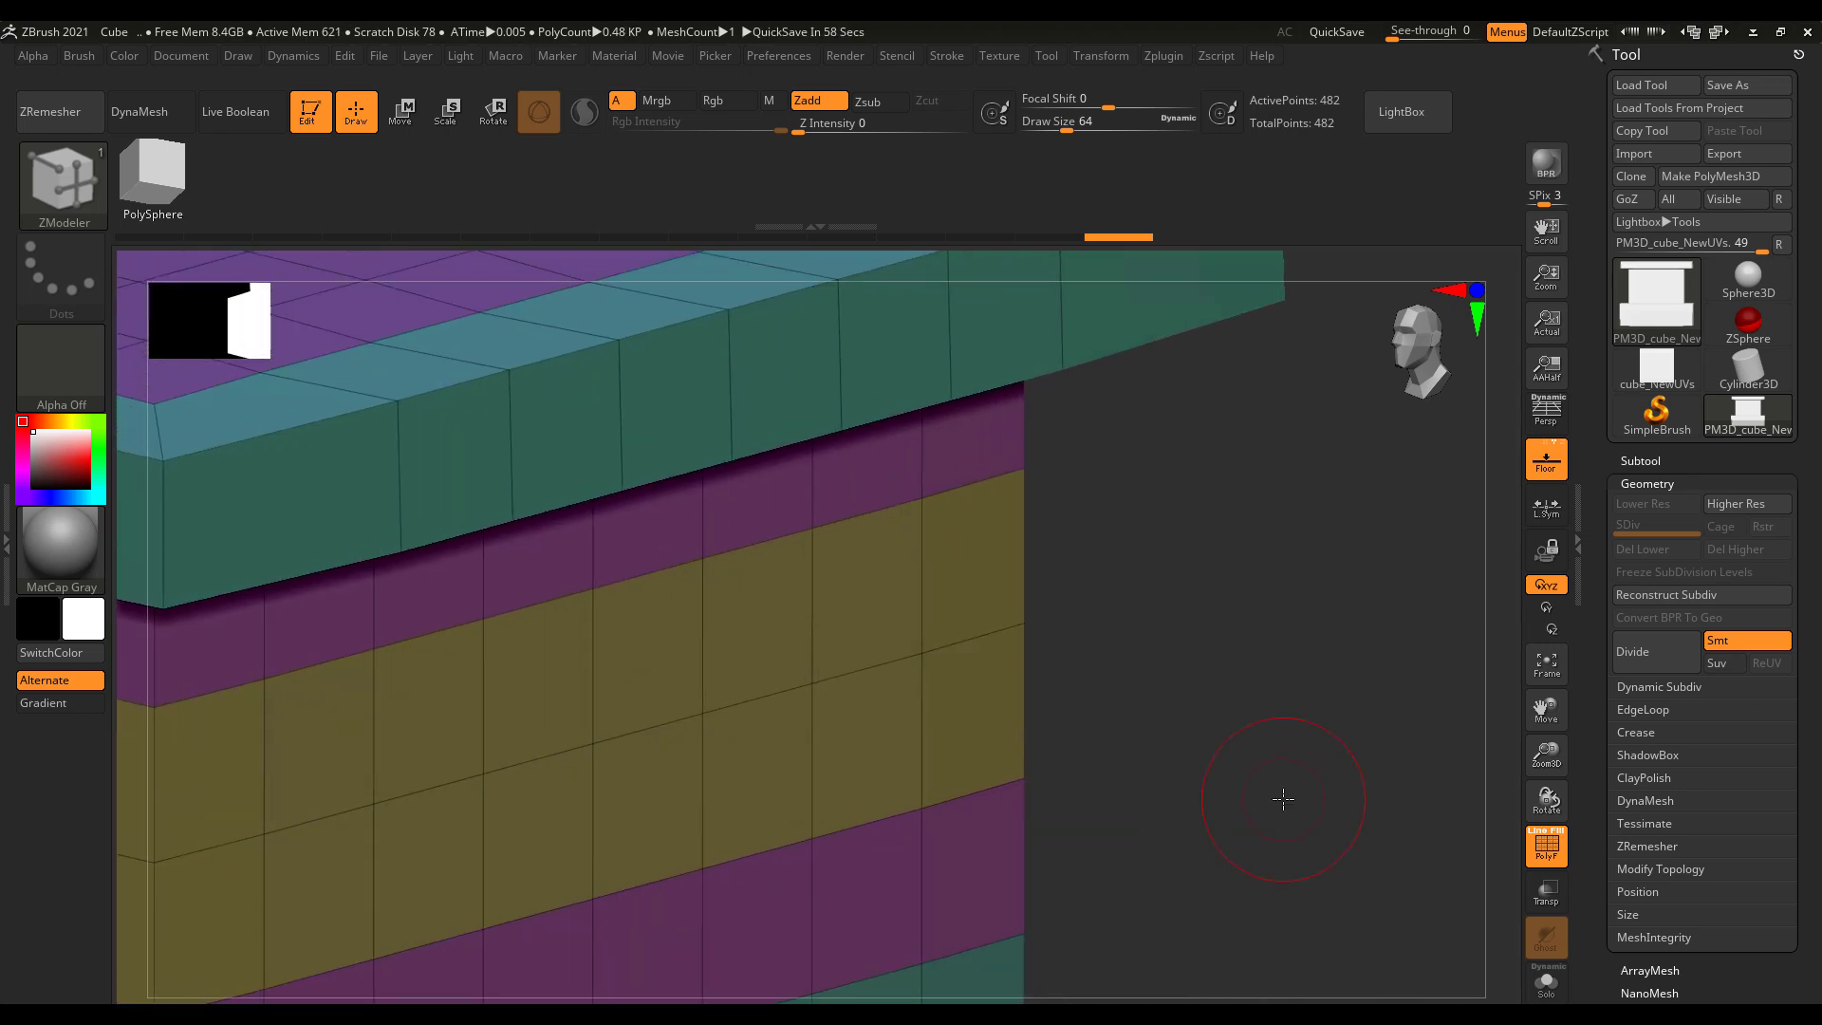
pyautogui.moveTo(1254, 793); pyautogui.dragTo(1444, 504)
pyautogui.moveTo(1106, 529); pyautogui.dragTo(1112, 640)
pyautogui.moveTo(1299, 620); pyautogui.dragTo(1175, 590)
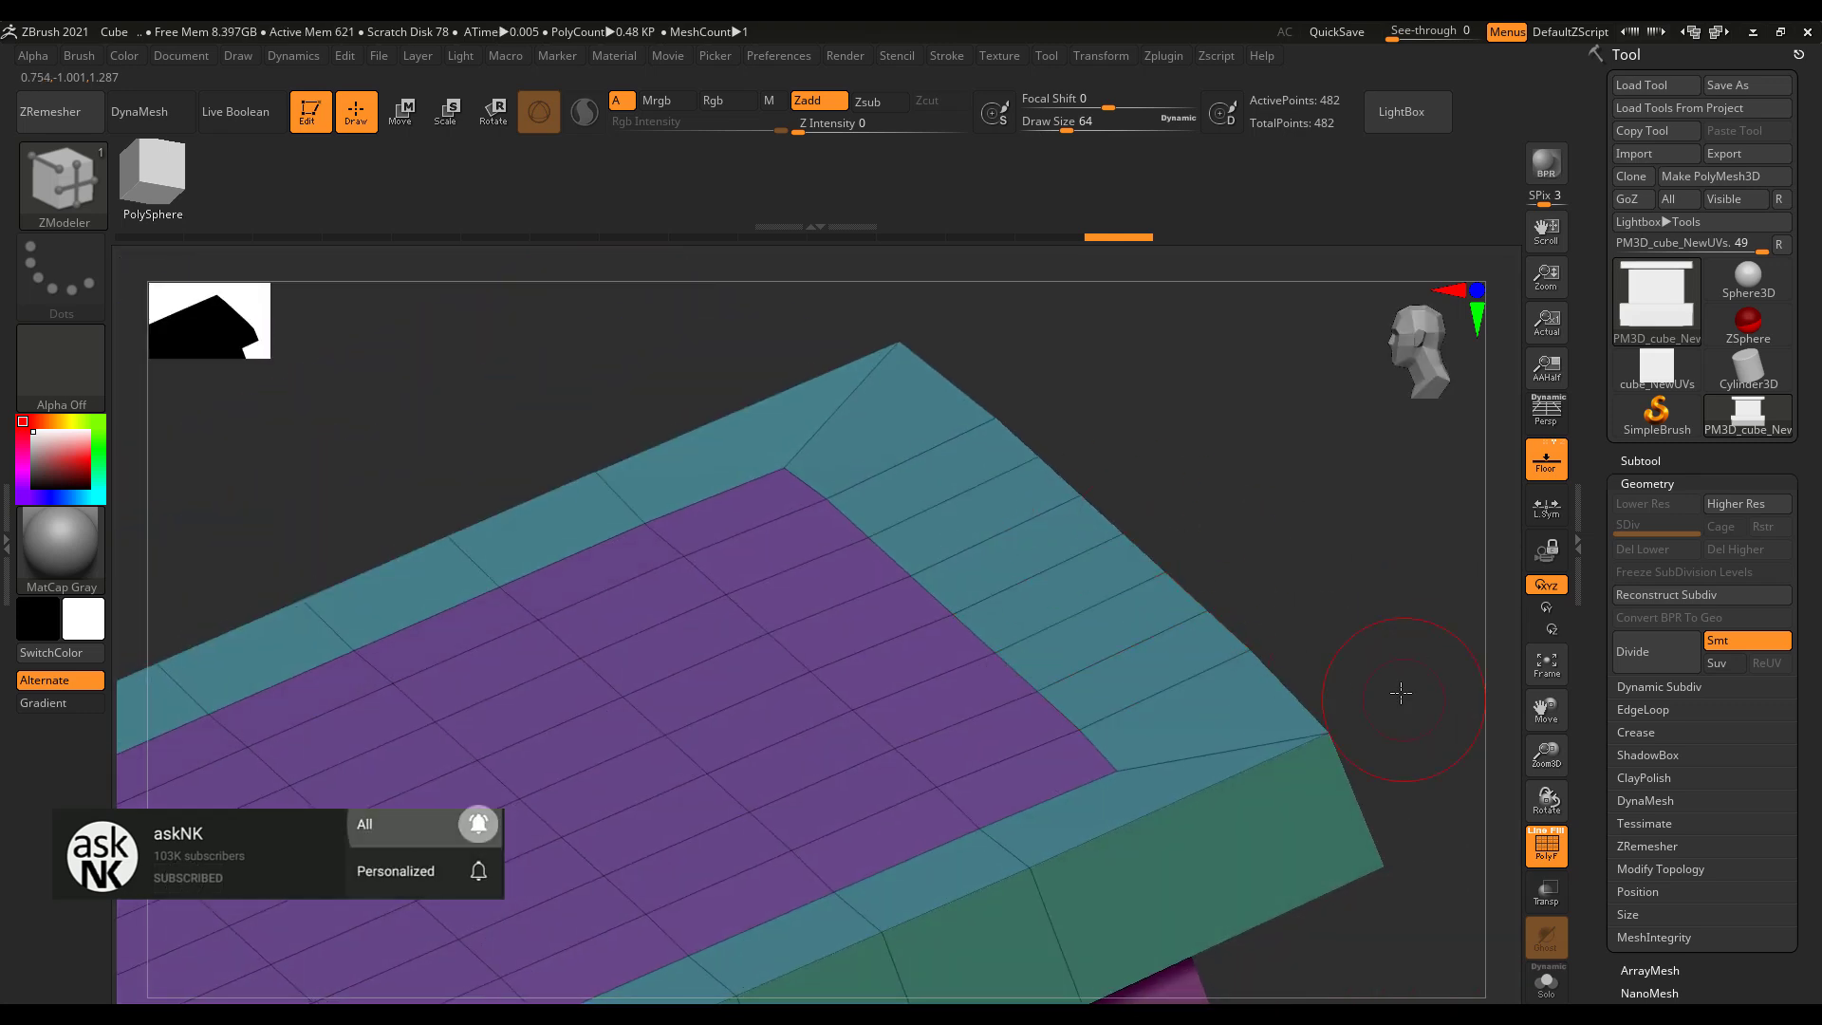
pyautogui.keyDown('shift'); pyautogui.moveTo(1395, 664); pyautogui.dragTo(1220, 427); pyautogui.keyUp('shift')
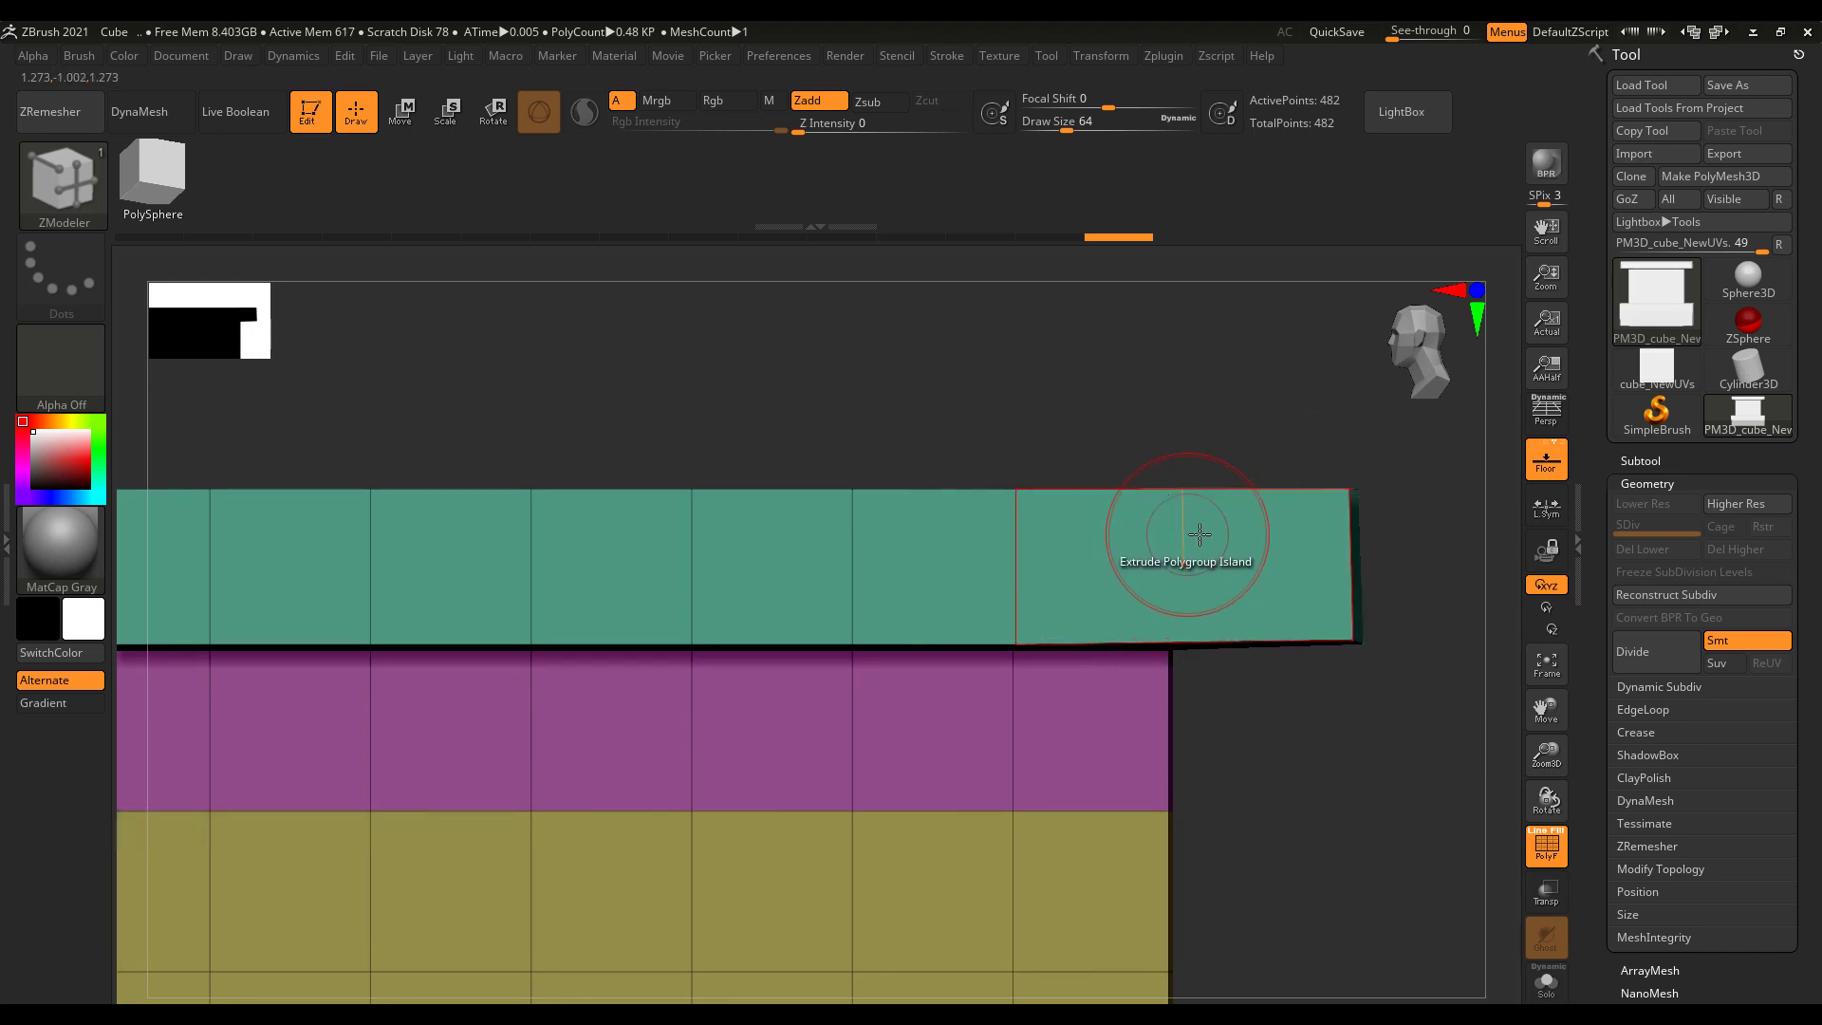
# Step: Try extruding the polygroup islands of the top slab's side and the lower magenta band, undoing each attempt
pyautogui.moveTo(1223, 534); pyautogui.dragTo(1408, 567)
pyautogui.hotkey('ctrl', 'z')
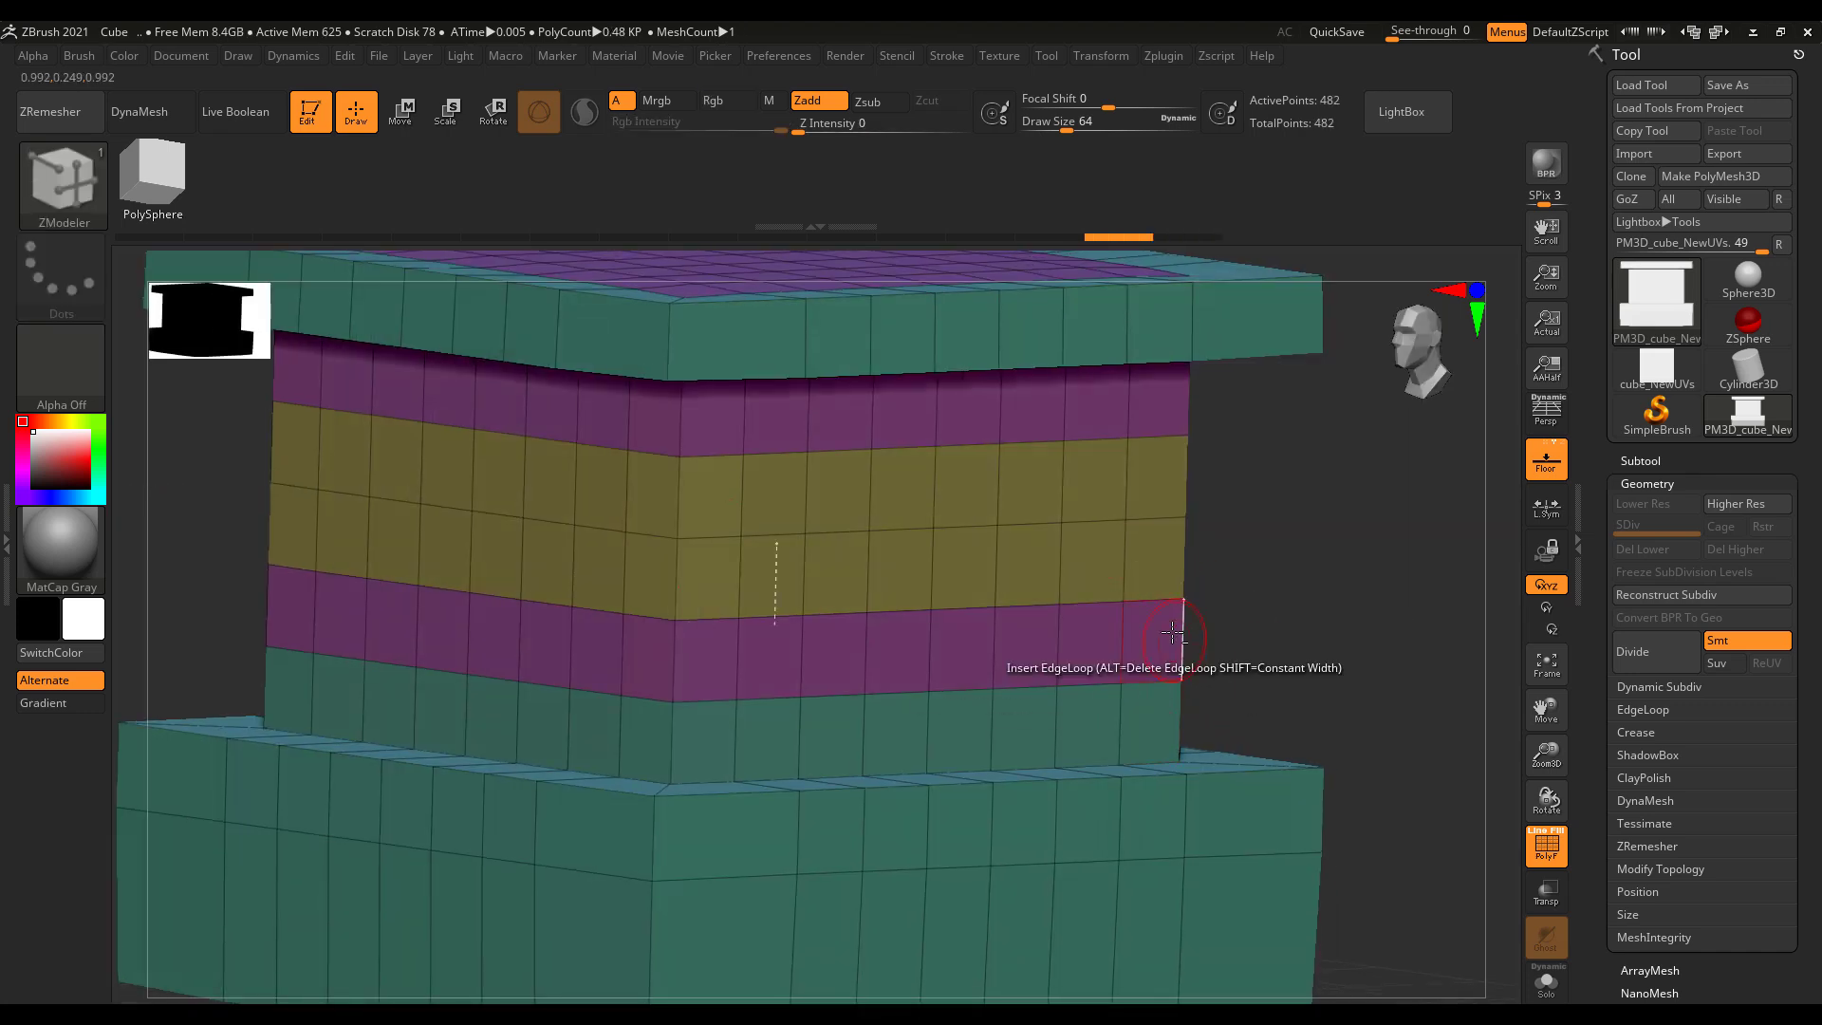
pyautogui.keyDown('ctrl'); pyautogui.moveTo(1224, 641); pyautogui.dragTo(1317, 771, button='right'); pyautogui.keyUp('ctrl')
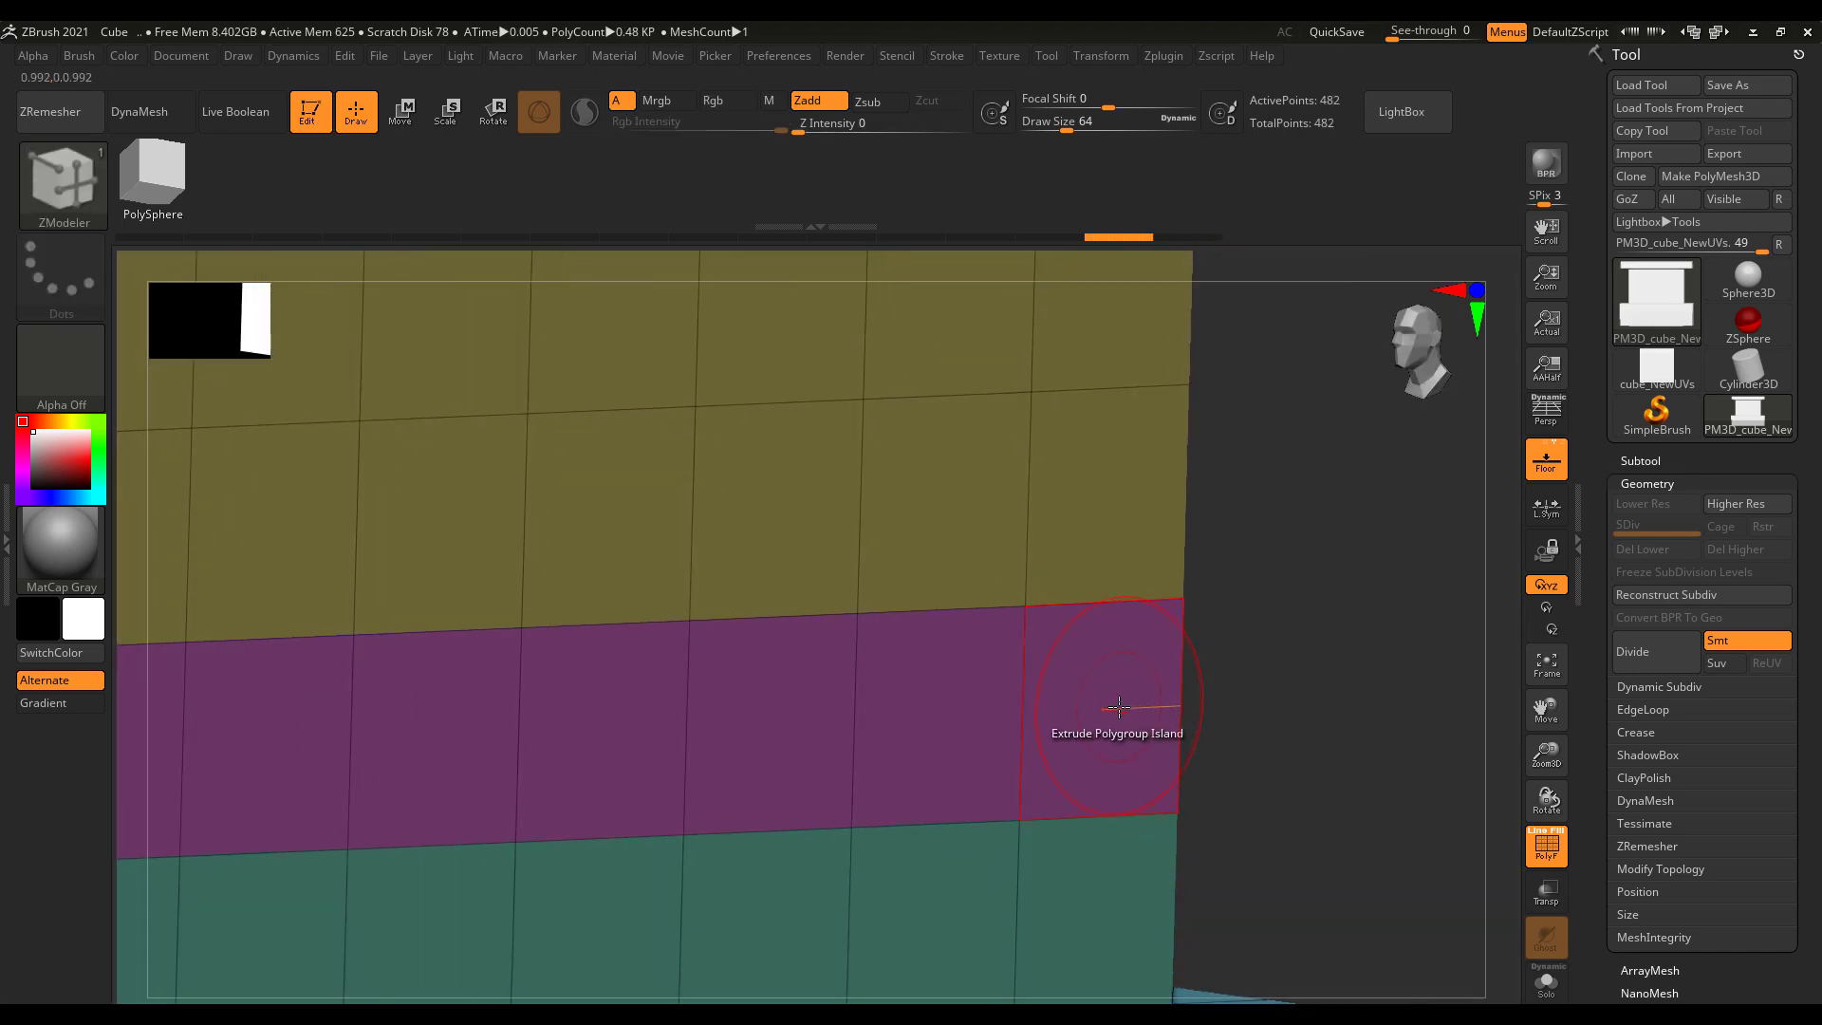
pyautogui.moveTo(1155, 710); pyautogui.dragTo(1231, 774)
pyautogui.hotkey('ctrl', 'z')
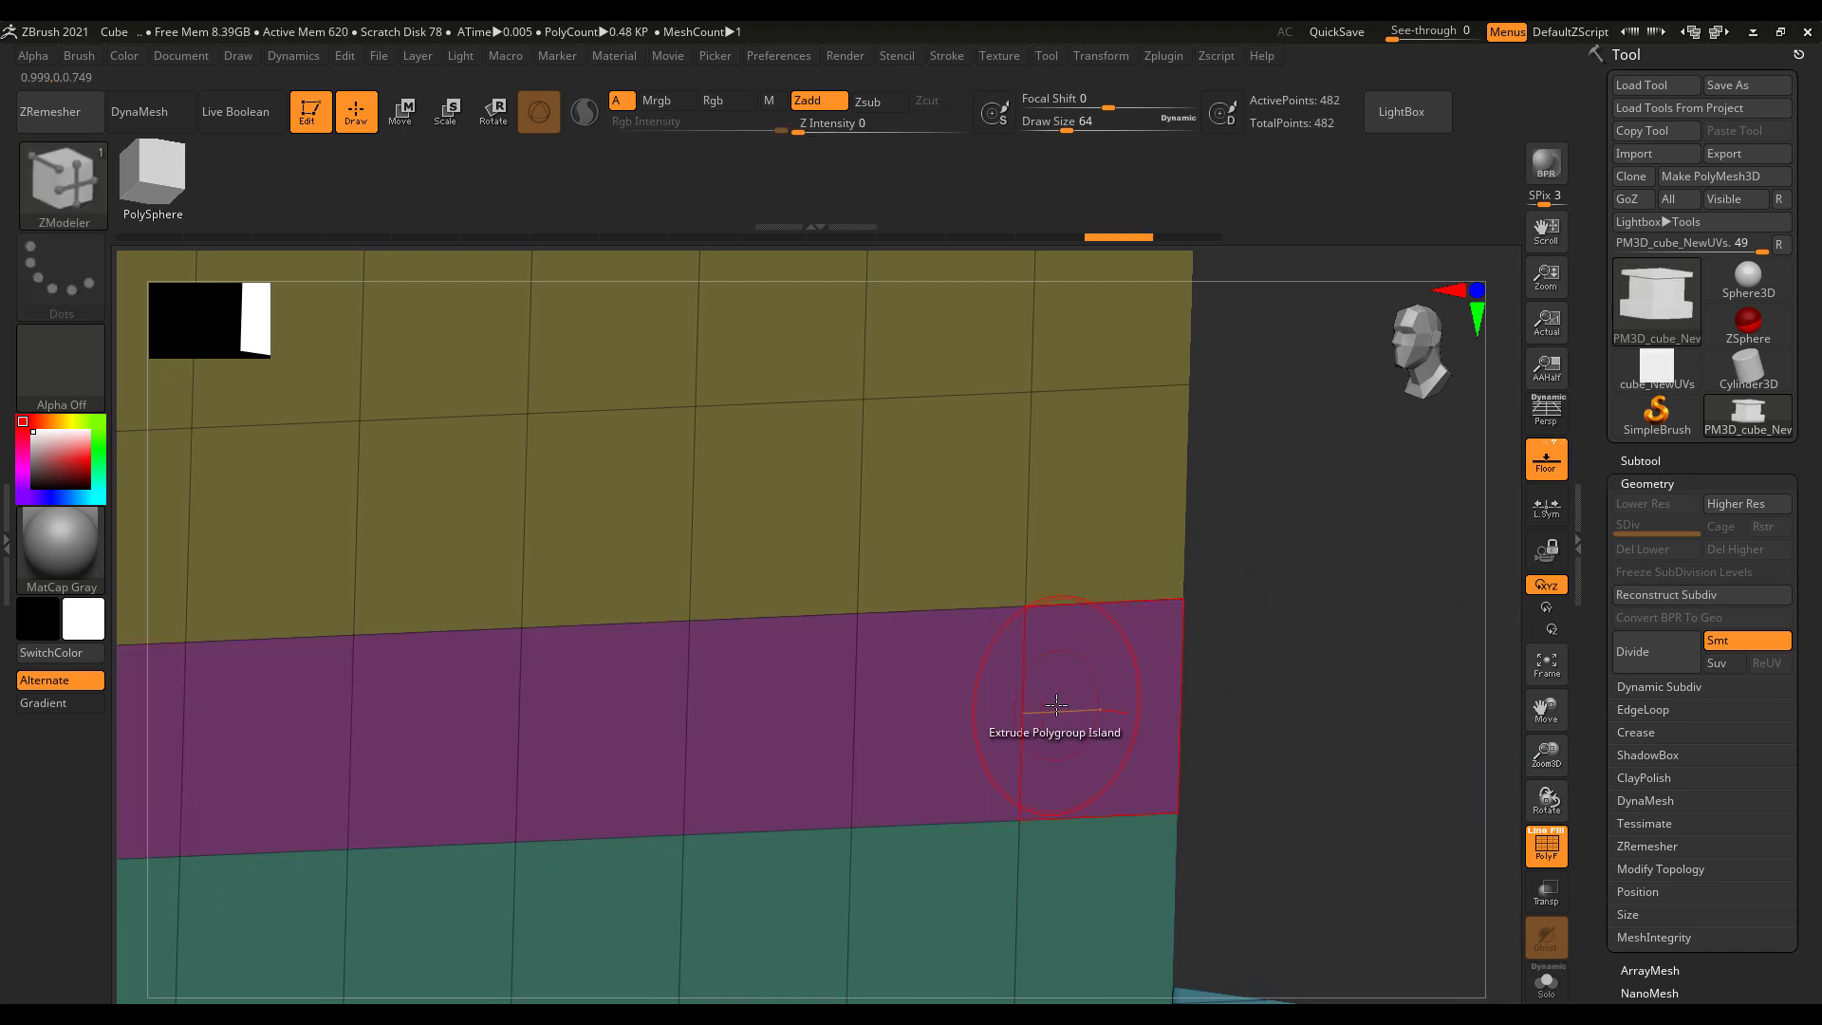
pyautogui.moveTo(1057, 705); pyautogui.dragTo(595, 718)
pyautogui.hotkey('ctrl', 'z')
# Step: Set the draw size to 68 and paint a winding temporary polygroup across the top slab's purple polygons
pyautogui.moveTo(1136, 708); pyautogui.dragTo(1144, 750)
pyautogui.press('s')
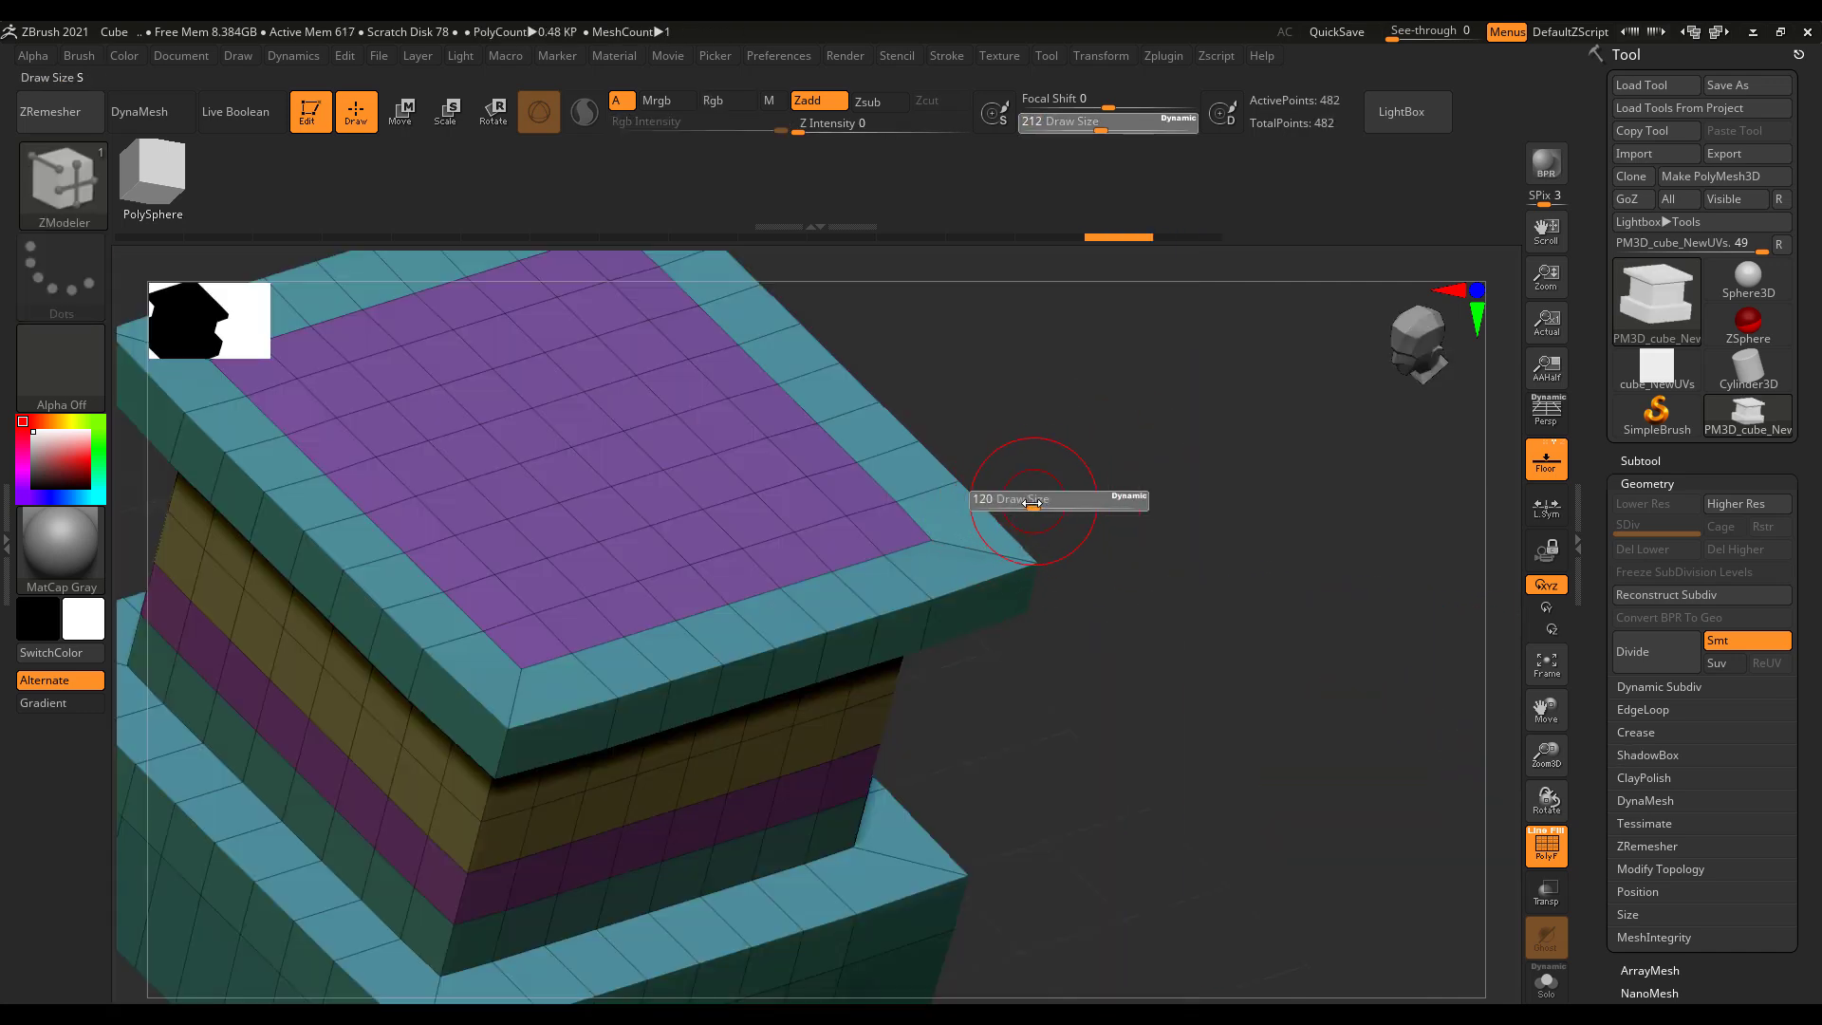
pyautogui.moveTo(1025, 505); pyautogui.dragTo(1020, 505)
pyautogui.moveTo(1153, 579)
pyautogui.keyDown('alt'); pyautogui.mouseDown()
pyautogui.moveTo(1206, 816)
pyautogui.moveTo(1348, 977)
pyautogui.mouseUp(); pyautogui.keyUp('alt')
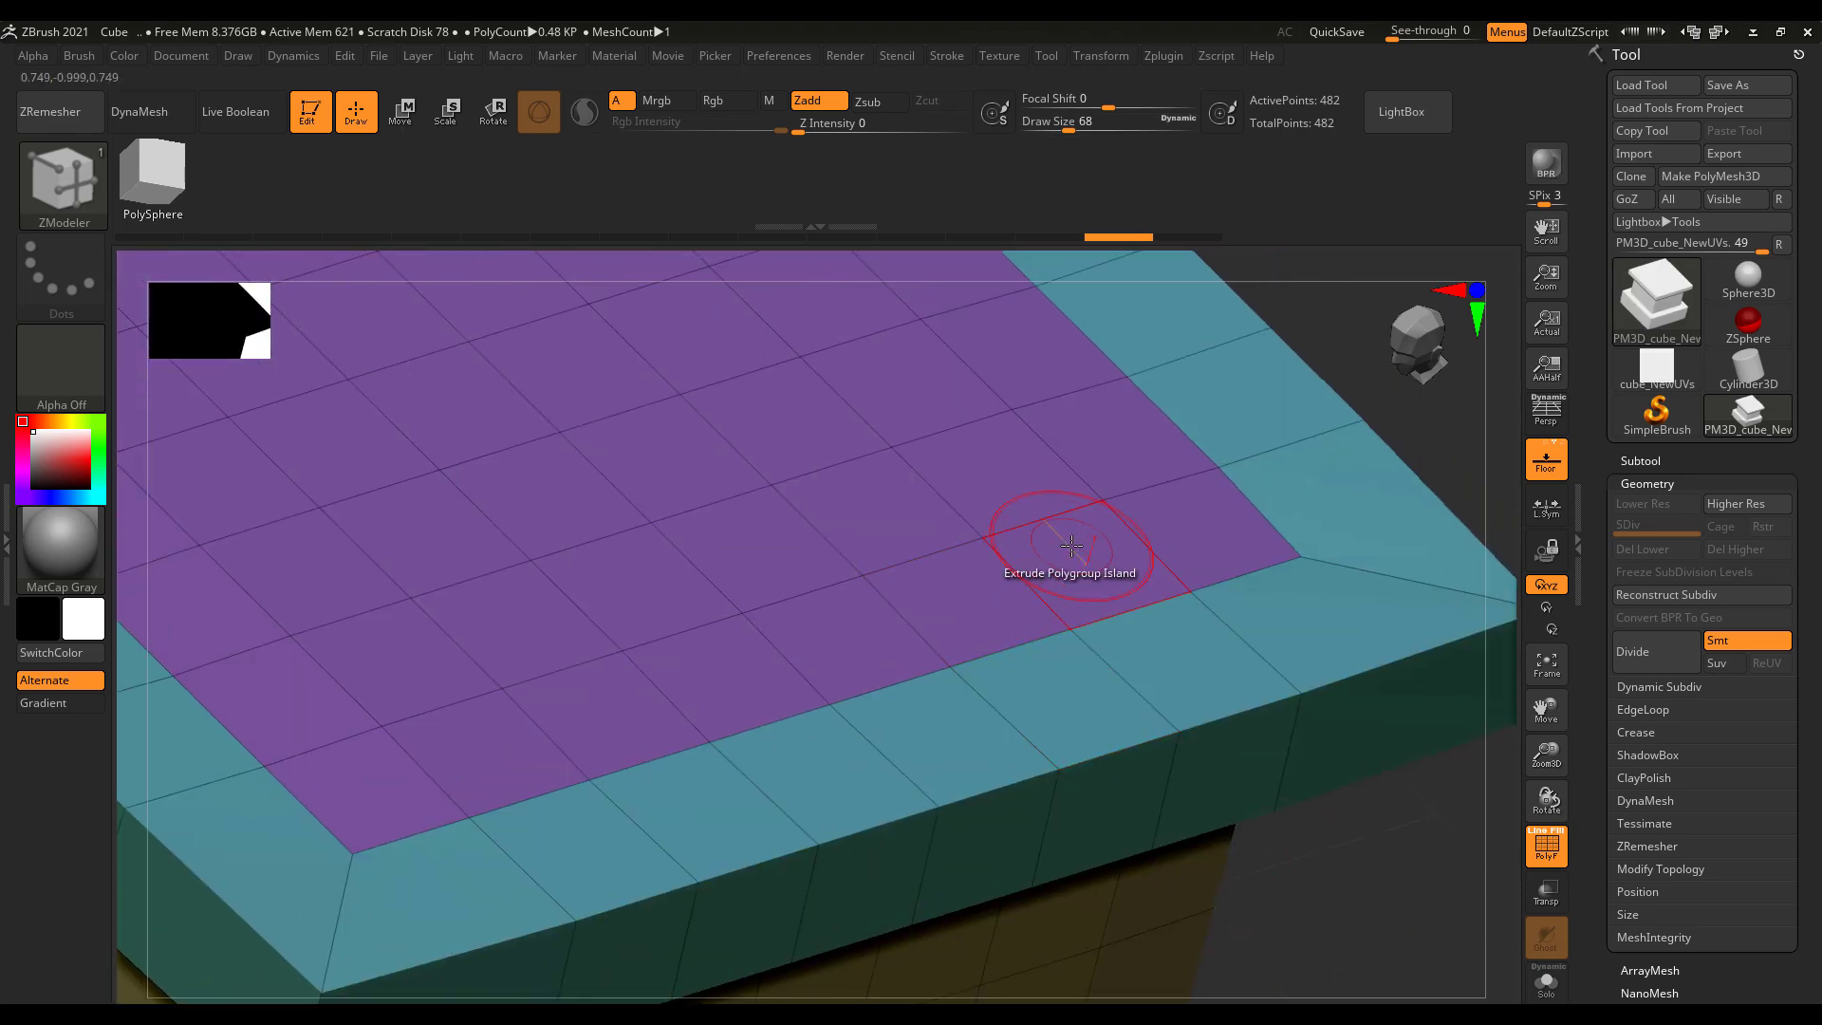
pyautogui.keyDown('alt'); pyautogui.moveTo(1220, 606); pyautogui.dragTo(1151, 589, button='right'); pyautogui.keyUp('alt')
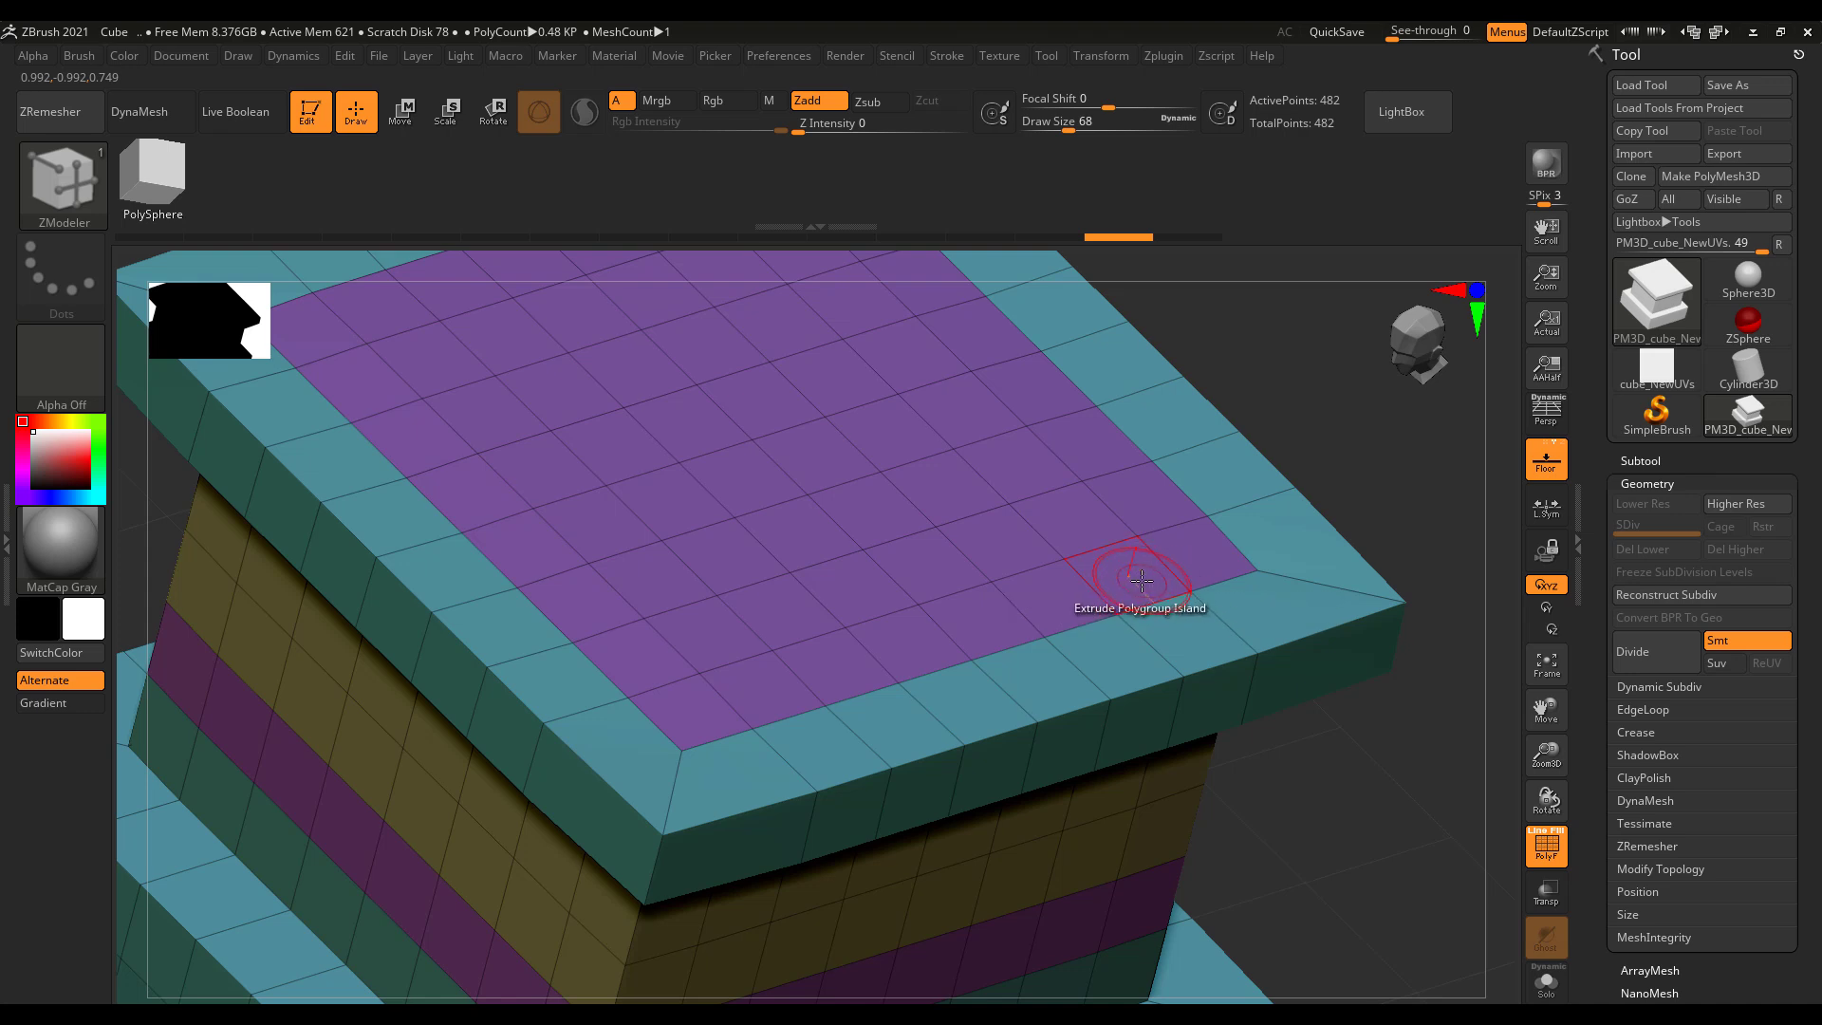
pyautogui.keyDown('alt'); pyautogui.moveTo(1142, 580); pyautogui.dragTo(1076, 571); pyautogui.keyUp('alt')
pyautogui.moveTo(889, 634)
pyautogui.mouseDown()
pyautogui.moveTo(846, 671)
pyautogui.moveTo(726, 702)
pyautogui.moveTo(669, 684)
pyautogui.moveTo(610, 600)
pyautogui.moveTo(844, 527)
pyautogui.moveTo(787, 405)
pyautogui.mouseUp()
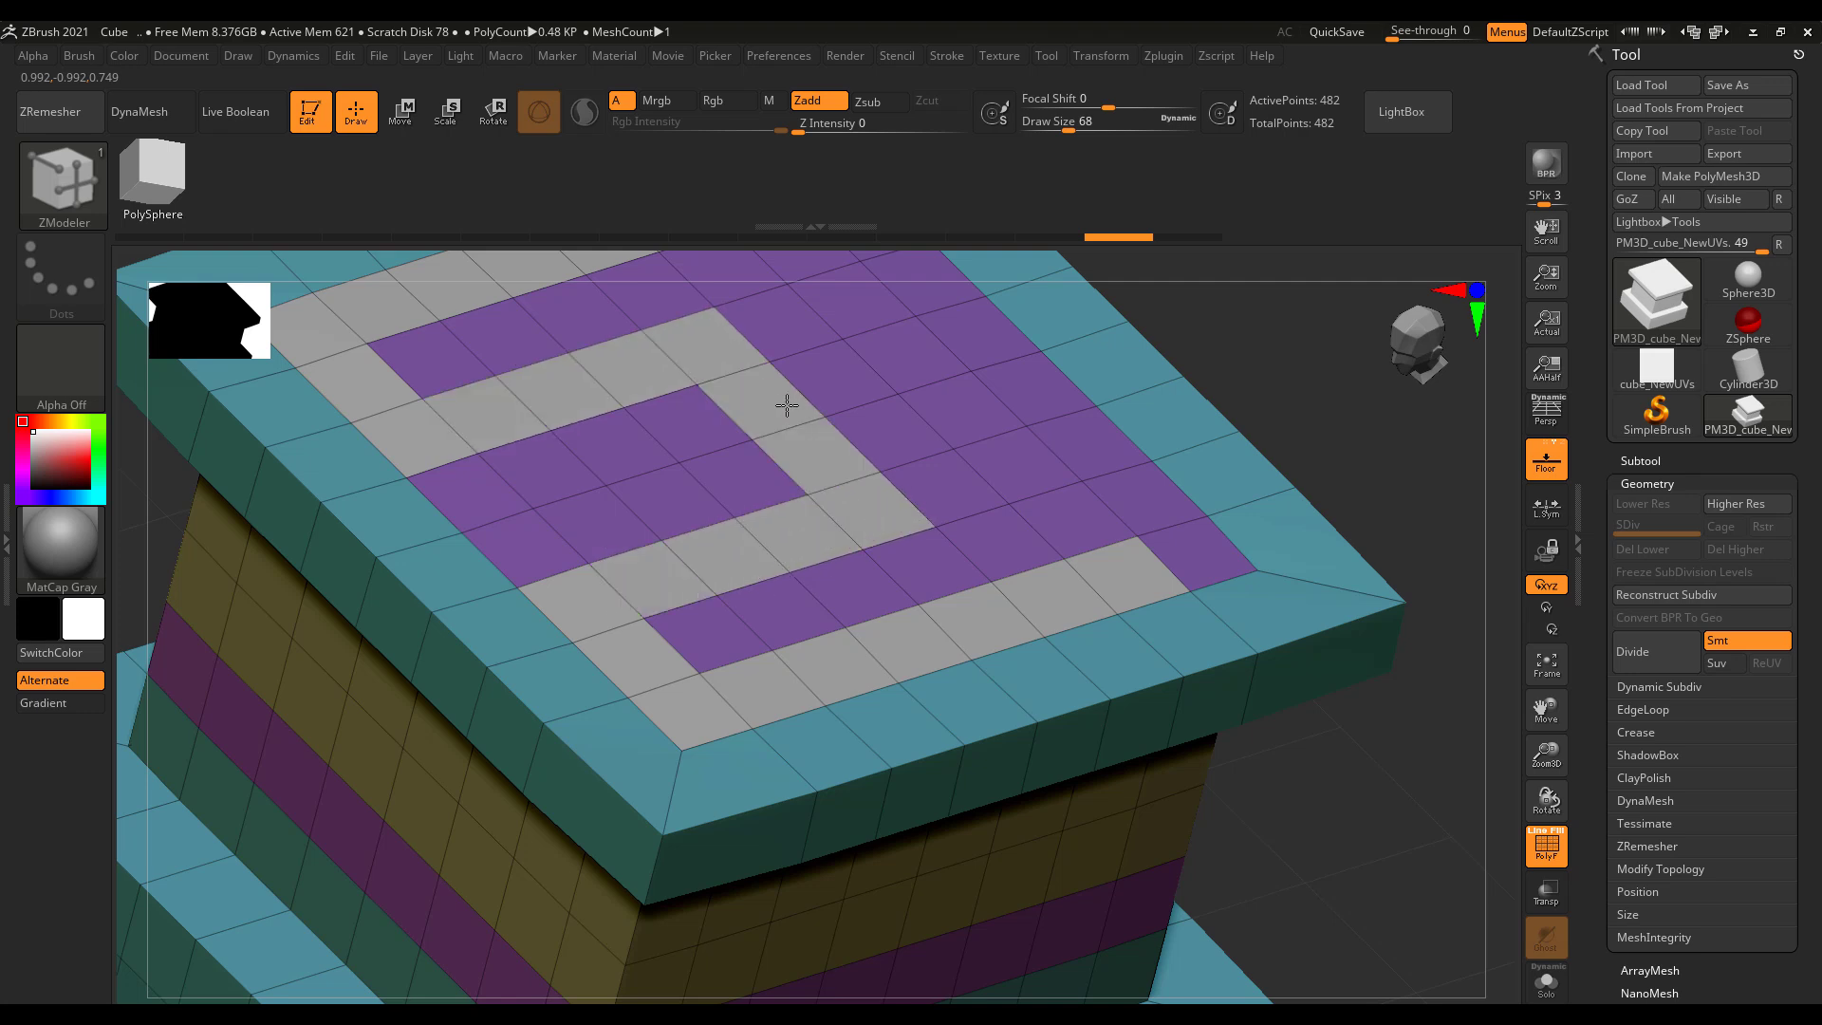
# Step: Extend the temporary polygroup over the two polygon rows beside the purple area's far edge
pyautogui.keyDown('alt'); pyautogui.click(1142, 573); pyautogui.keyUp('alt')
pyautogui.moveTo(1207, 555); pyautogui.dragTo(1115, 586)
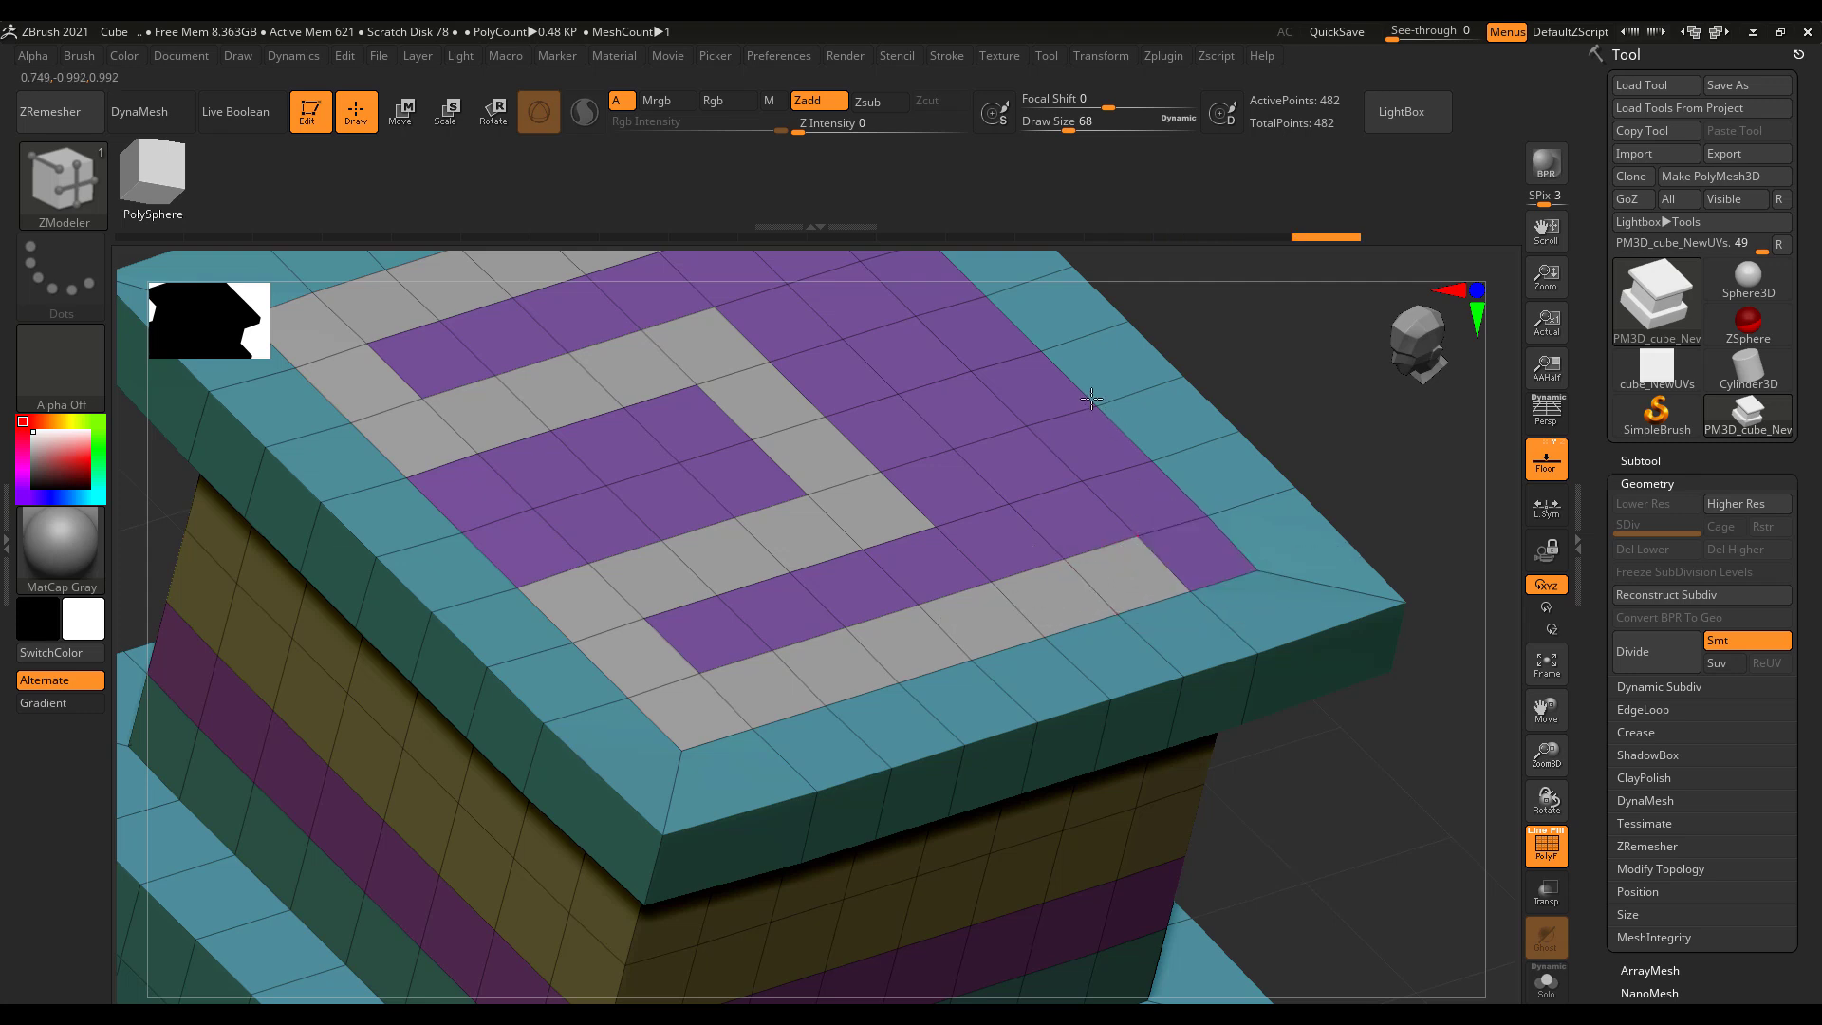
pyautogui.keyDown('alt'); pyautogui.click(1158, 571); pyautogui.keyUp('alt')
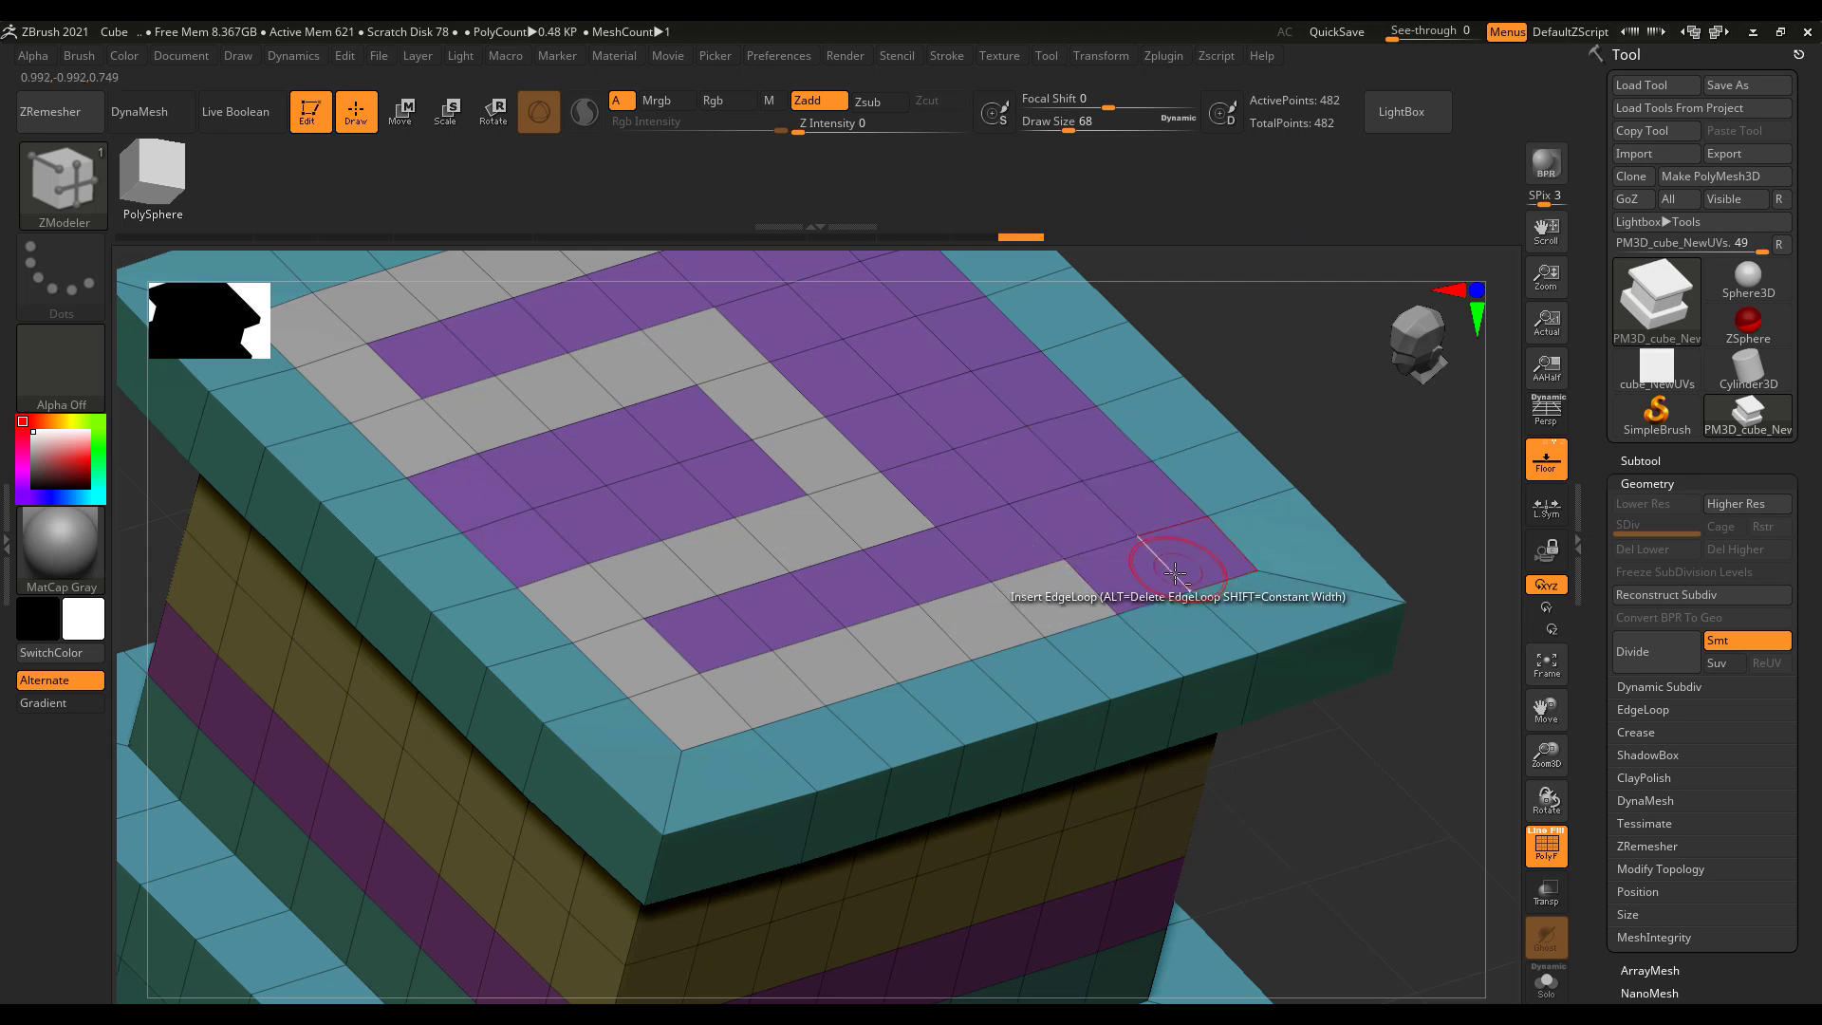
pyautogui.moveTo(1147, 572)
pyautogui.mouseDown()
pyautogui.moveTo(1172, 532)
pyautogui.moveTo(1053, 366)
pyautogui.mouseUp()
pyautogui.keyDown('alt'); pyautogui.click(883, 414); pyautogui.keyUp('alt')
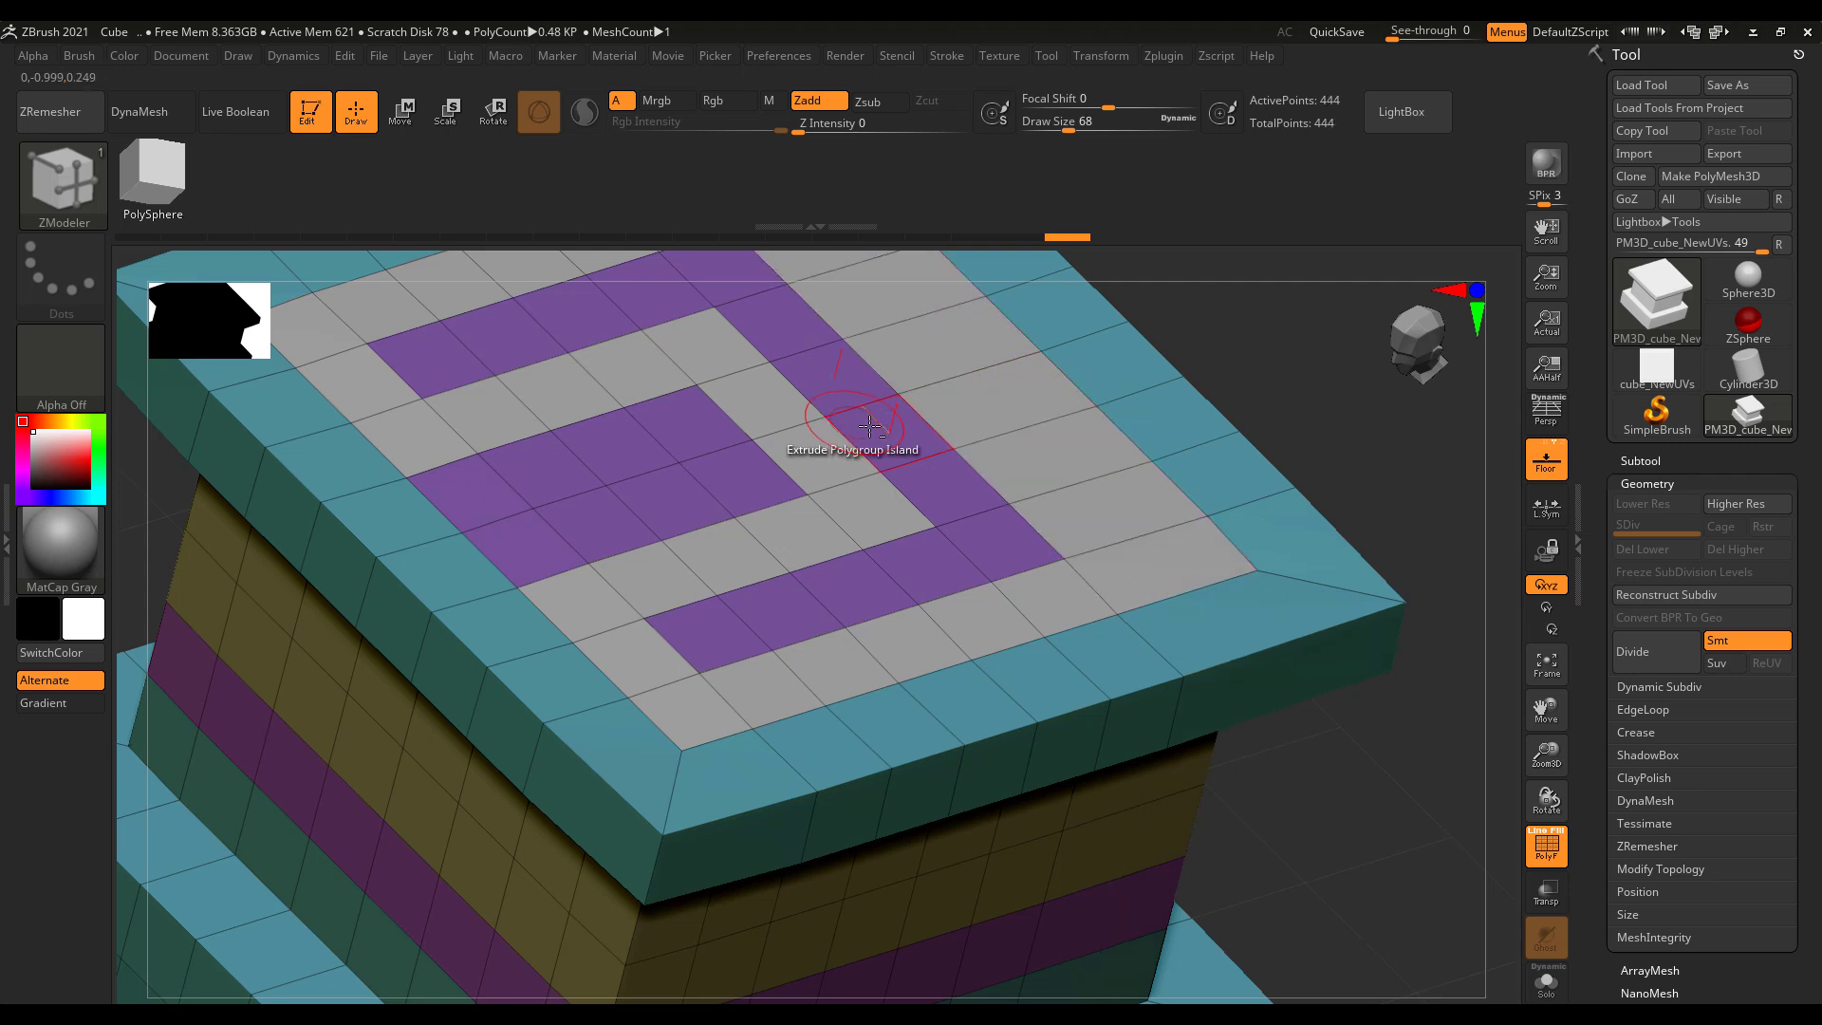
# Step: Extrude the painted temporary polygroup upward from the slab's top and inspect the raised pattern
pyautogui.moveTo(1294, 460); pyautogui.dragTo(1228, 618)
pyautogui.moveTo(1159, 671); pyautogui.dragTo(1139, 401)
pyautogui.moveTo(1209, 338); pyautogui.dragTo(1358, 591)
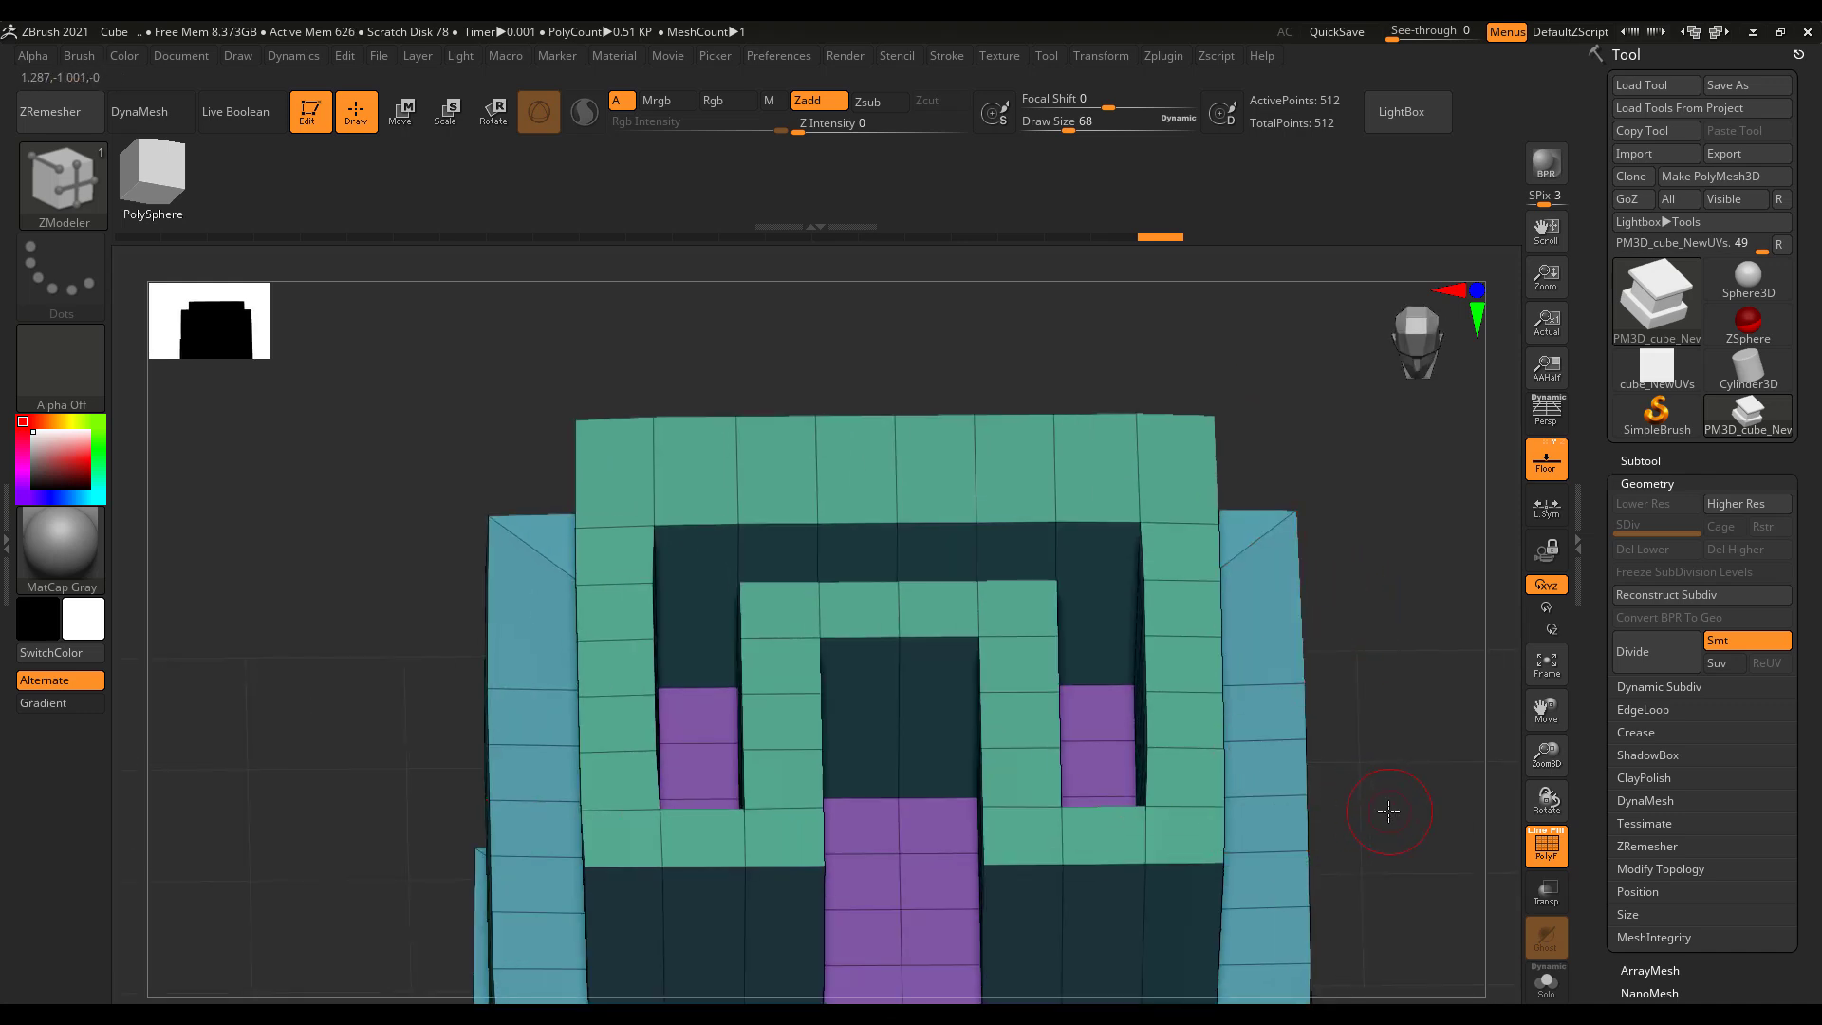
pyautogui.moveTo(1352, 774); pyautogui.dragTo(1065, 532)
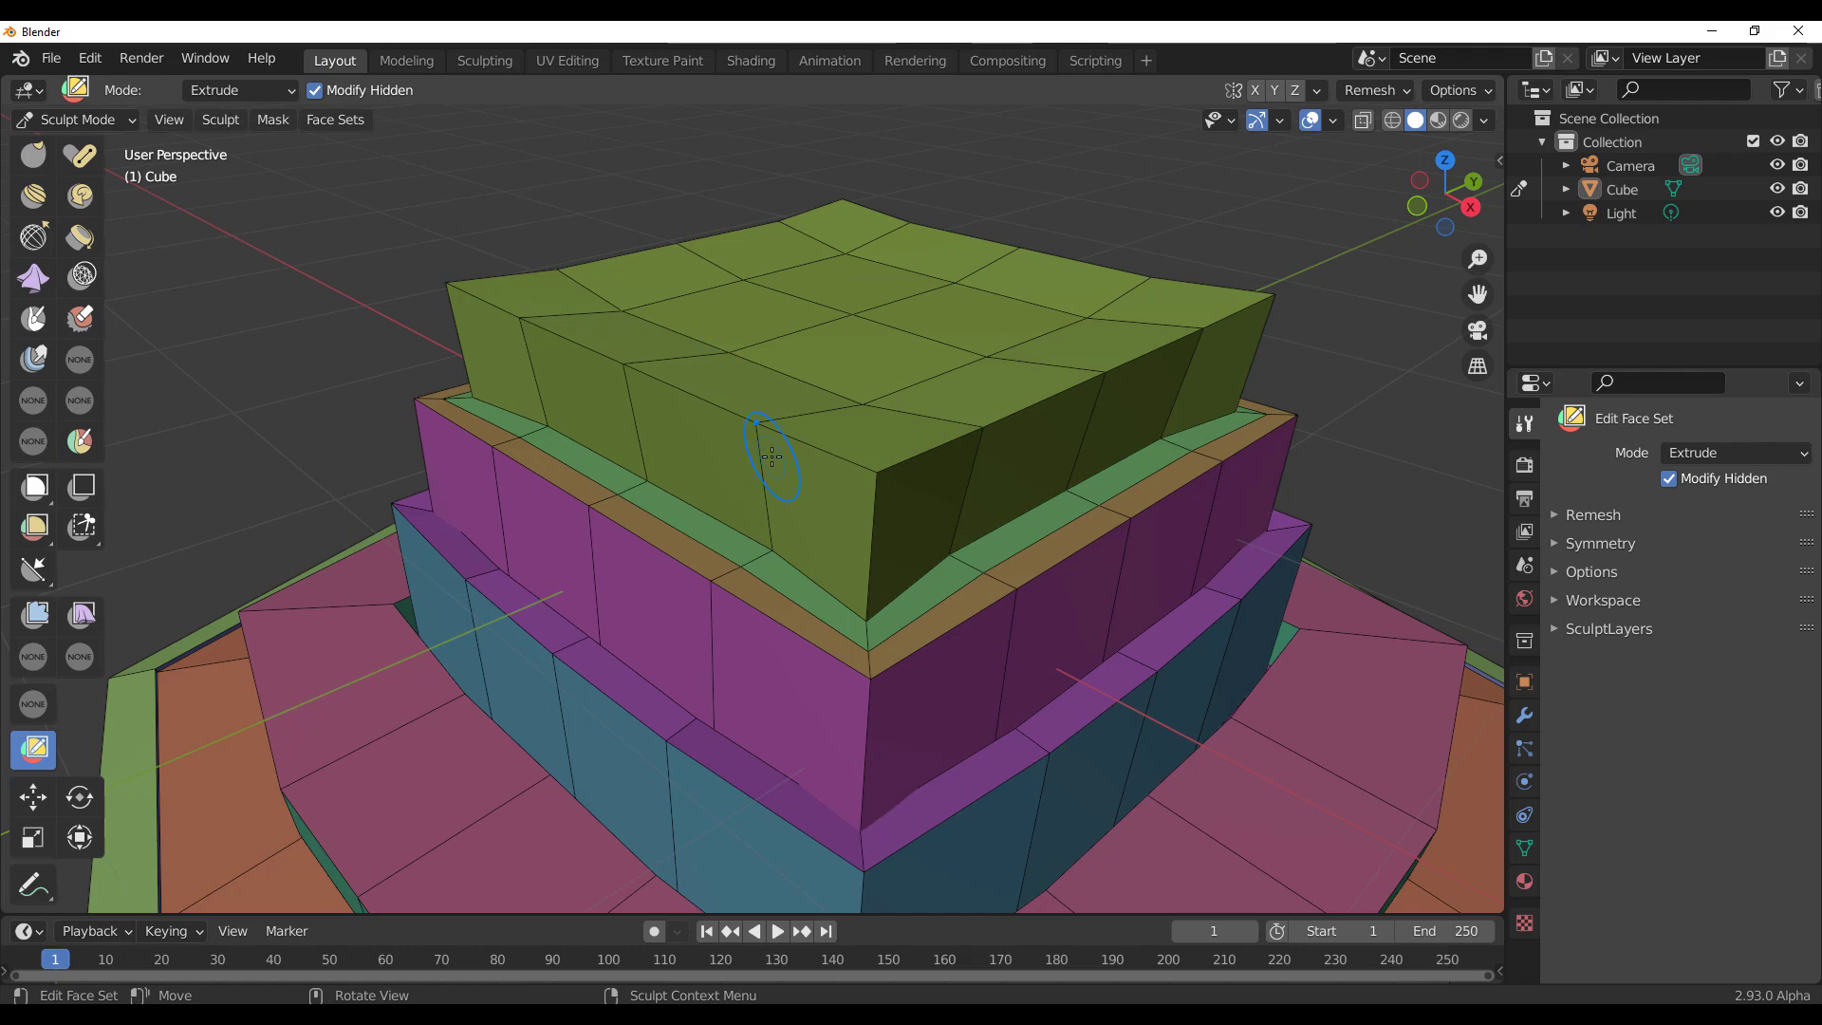
# Step: Extrude the pink terrace below the blue tier upward, and extrude its new upper surface again to form stepped rings
pyautogui.moveTo(772, 456); pyautogui.dragTo(1054, 514, button='middle')
pyautogui.scroll(-5, 1143, 508)
pyautogui.scroll(3, 909, 677)
pyautogui.keyDown('shift'); pyautogui.moveTo(909, 678); pyautogui.dragTo(795, 513, button='middle'); pyautogui.keyUp('shift')
pyautogui.scroll(4, 795, 514)
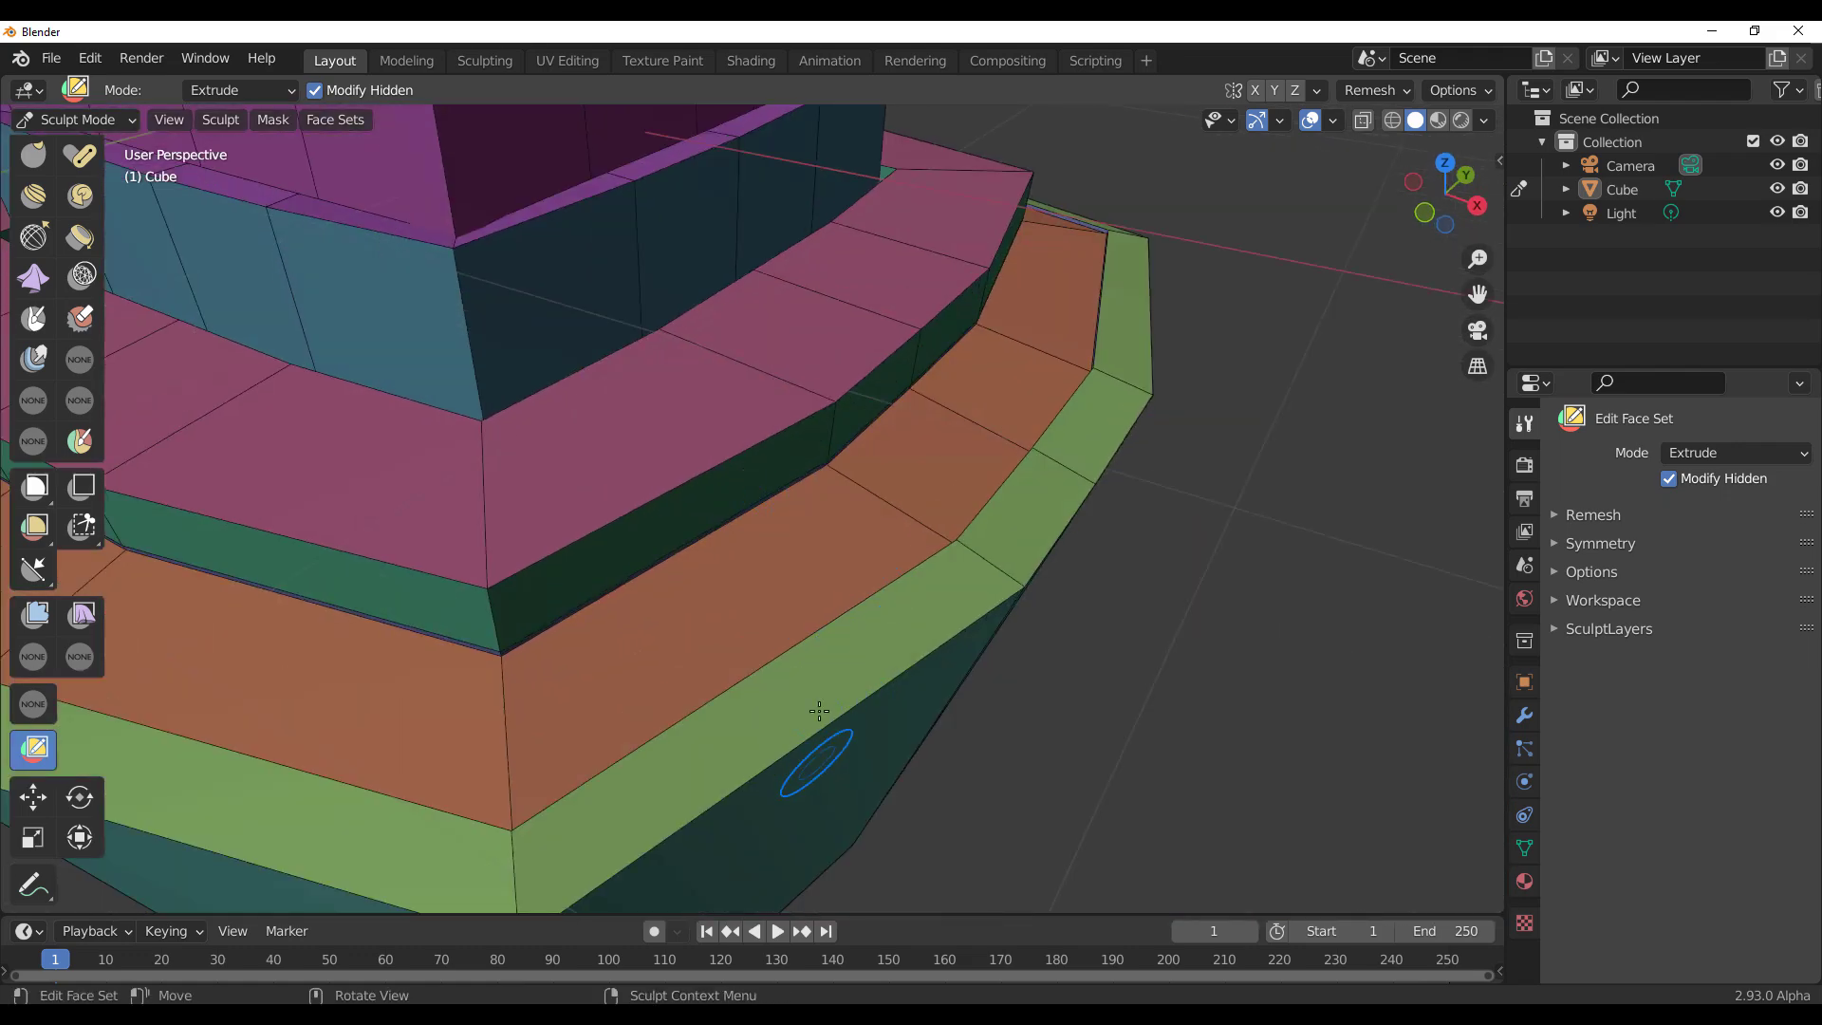
pyautogui.moveTo(662, 411); pyautogui.dragTo(788, 552)
pyautogui.moveTo(618, 447)
pyautogui.mouseDown()
pyautogui.moveTo(566, 441)
pyautogui.moveTo(641, 514)
pyautogui.mouseUp()
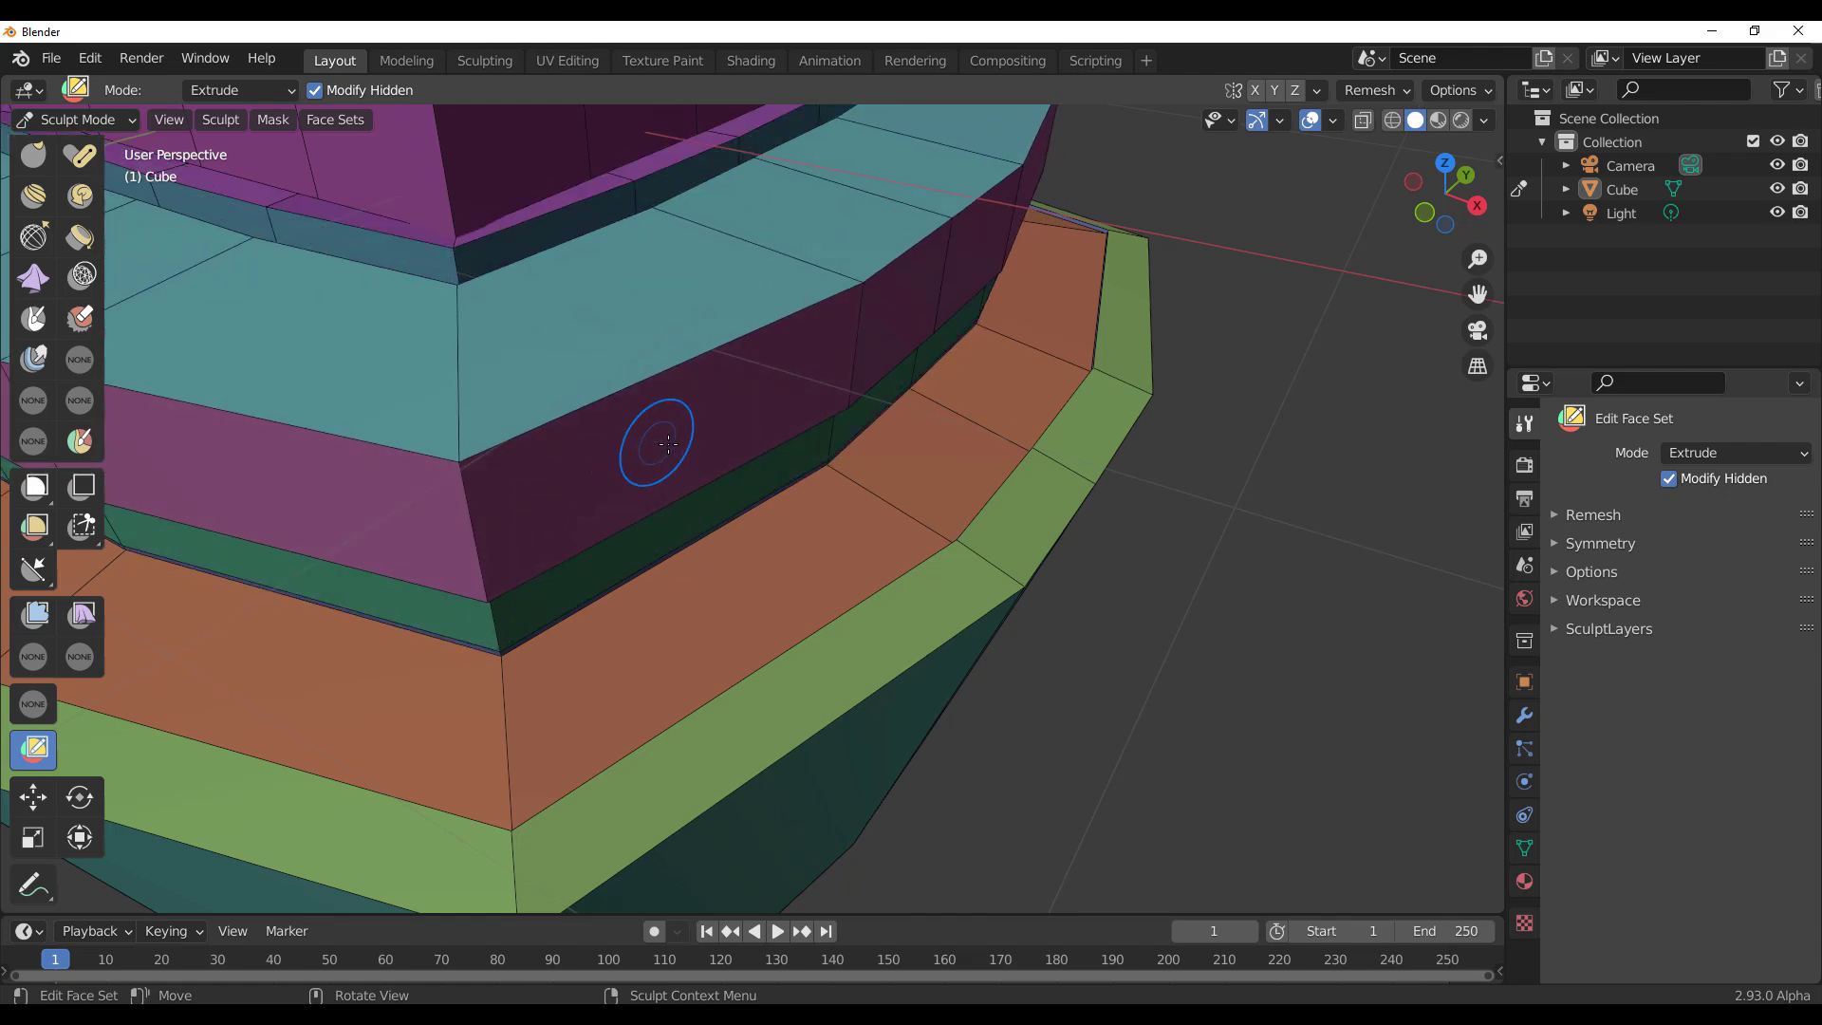
pyautogui.moveTo(728, 424)
pyautogui.mouseDown()
pyautogui.moveTo(675, 416)
pyautogui.moveTo(712, 447)
pyautogui.moveTo(571, 443)
pyautogui.mouseUp()
pyautogui.scroll(-8, 571, 443)
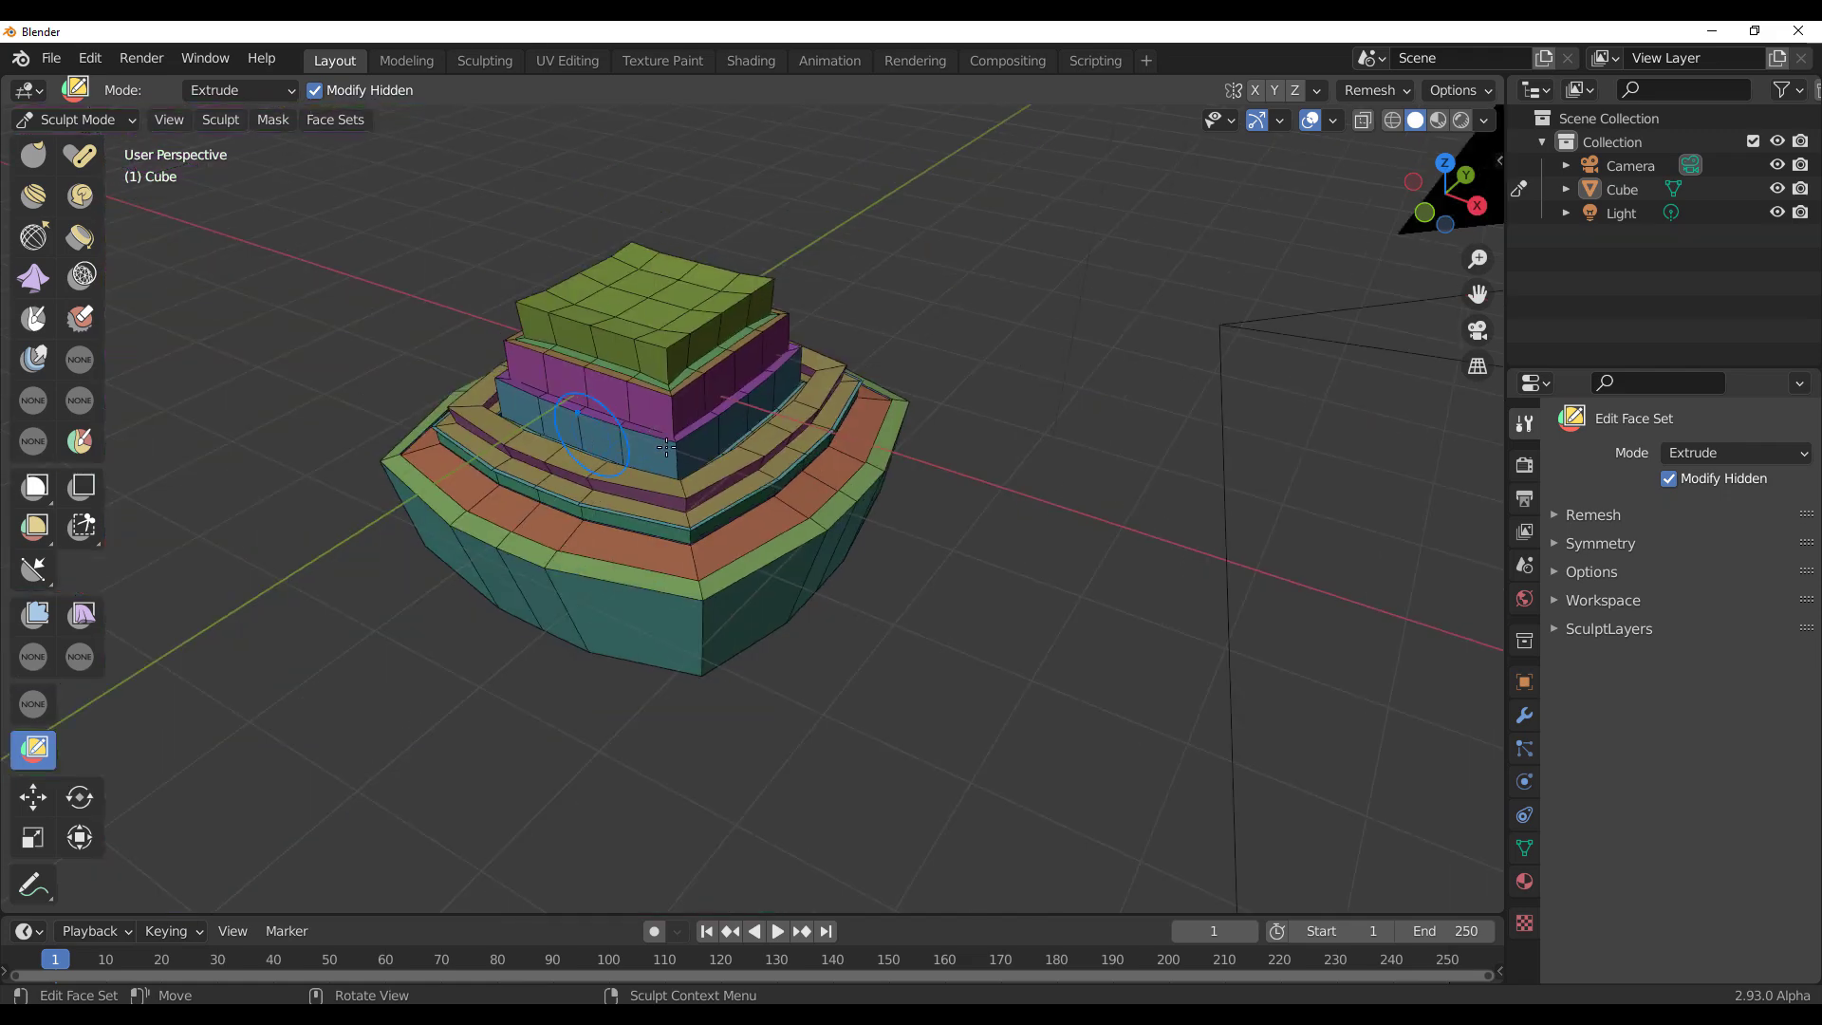
# Step: Inspect the newly extruded terrace rings and the upper tiers from several angles
pyautogui.moveTo(817, 569); pyautogui.dragTo(783, 517, button='middle')
pyautogui.scroll(4, 912, 560)
pyautogui.moveTo(1015, 567)
pyautogui.mouseDown(button='middle')
pyautogui.moveTo(939, 599)
pyautogui.moveTo(818, 726)
pyautogui.mouseUp(button='middle')
pyautogui.scroll(-3, 868, 568)
pyautogui.scroll(4, 807, 655)
pyautogui.keyDown('shift'); pyautogui.moveTo(770, 489); pyautogui.dragTo(830, 537, button='middle'); pyautogui.keyUp('shift')
pyautogui.scroll(-3, 706, 557)
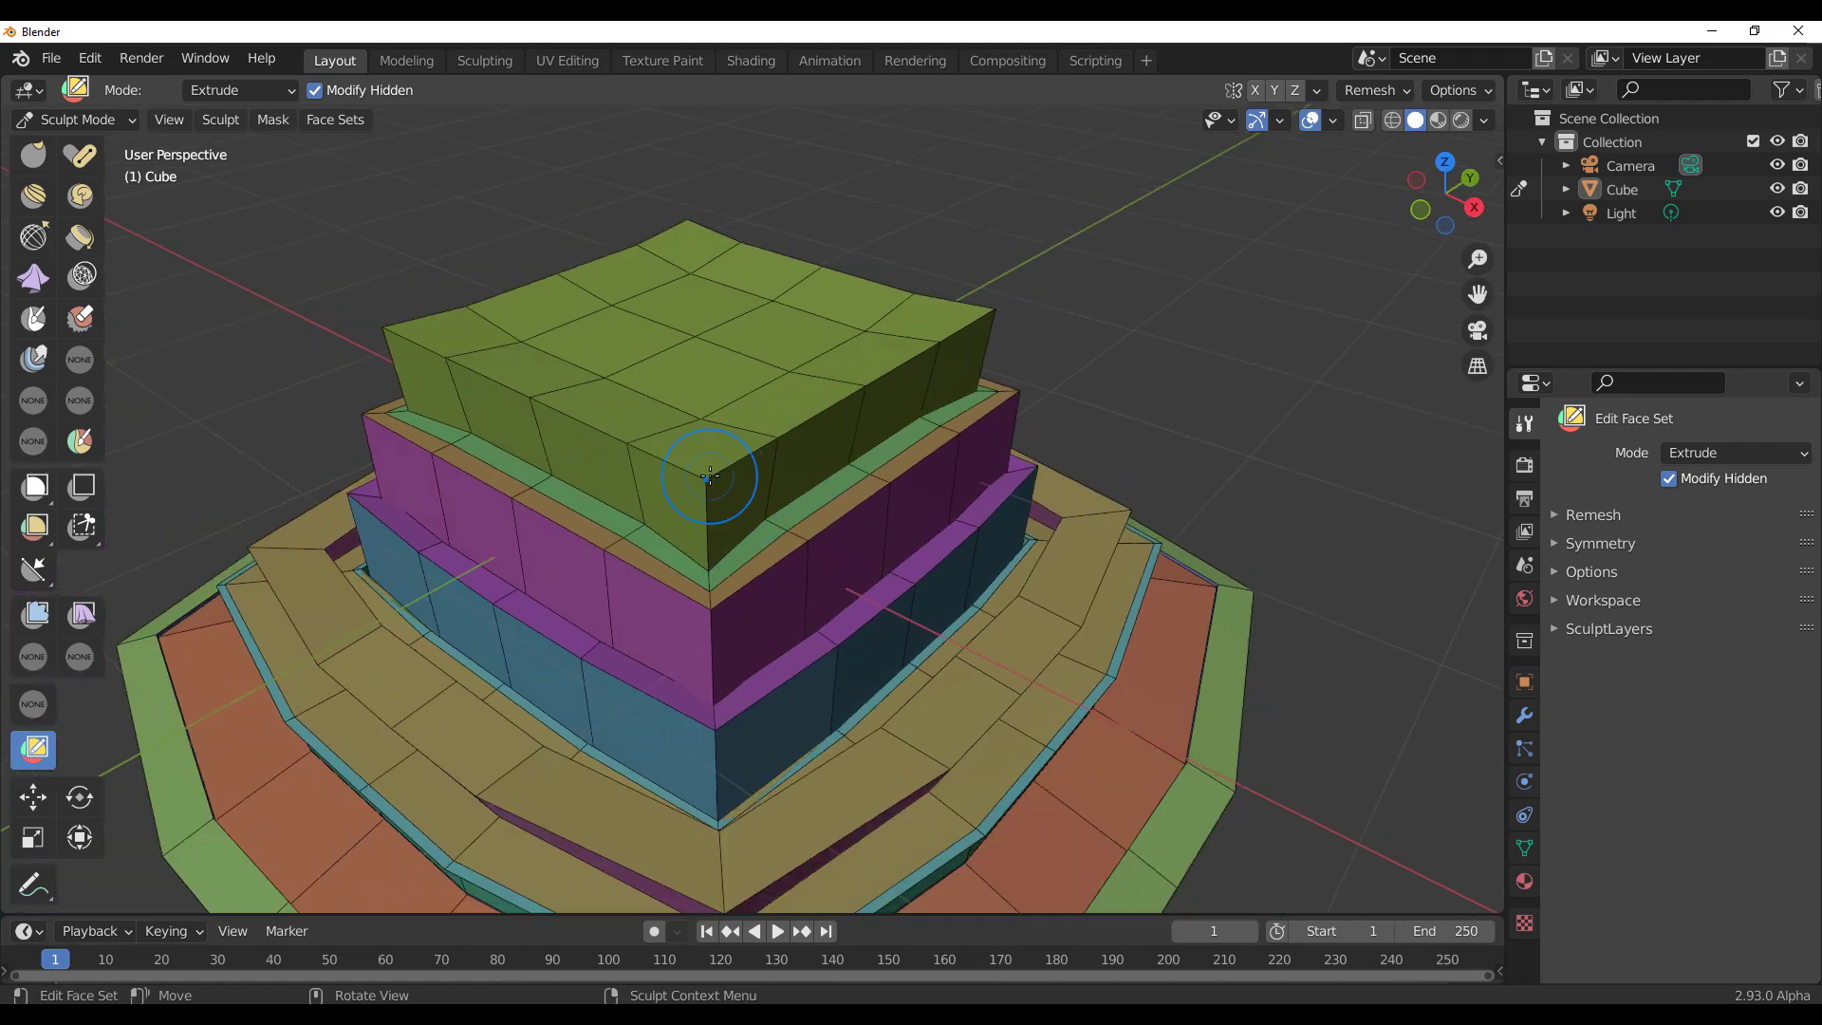
# Step: Activate the IPMask Filter tool and check its available filter types
pyautogui.click(30, 658)
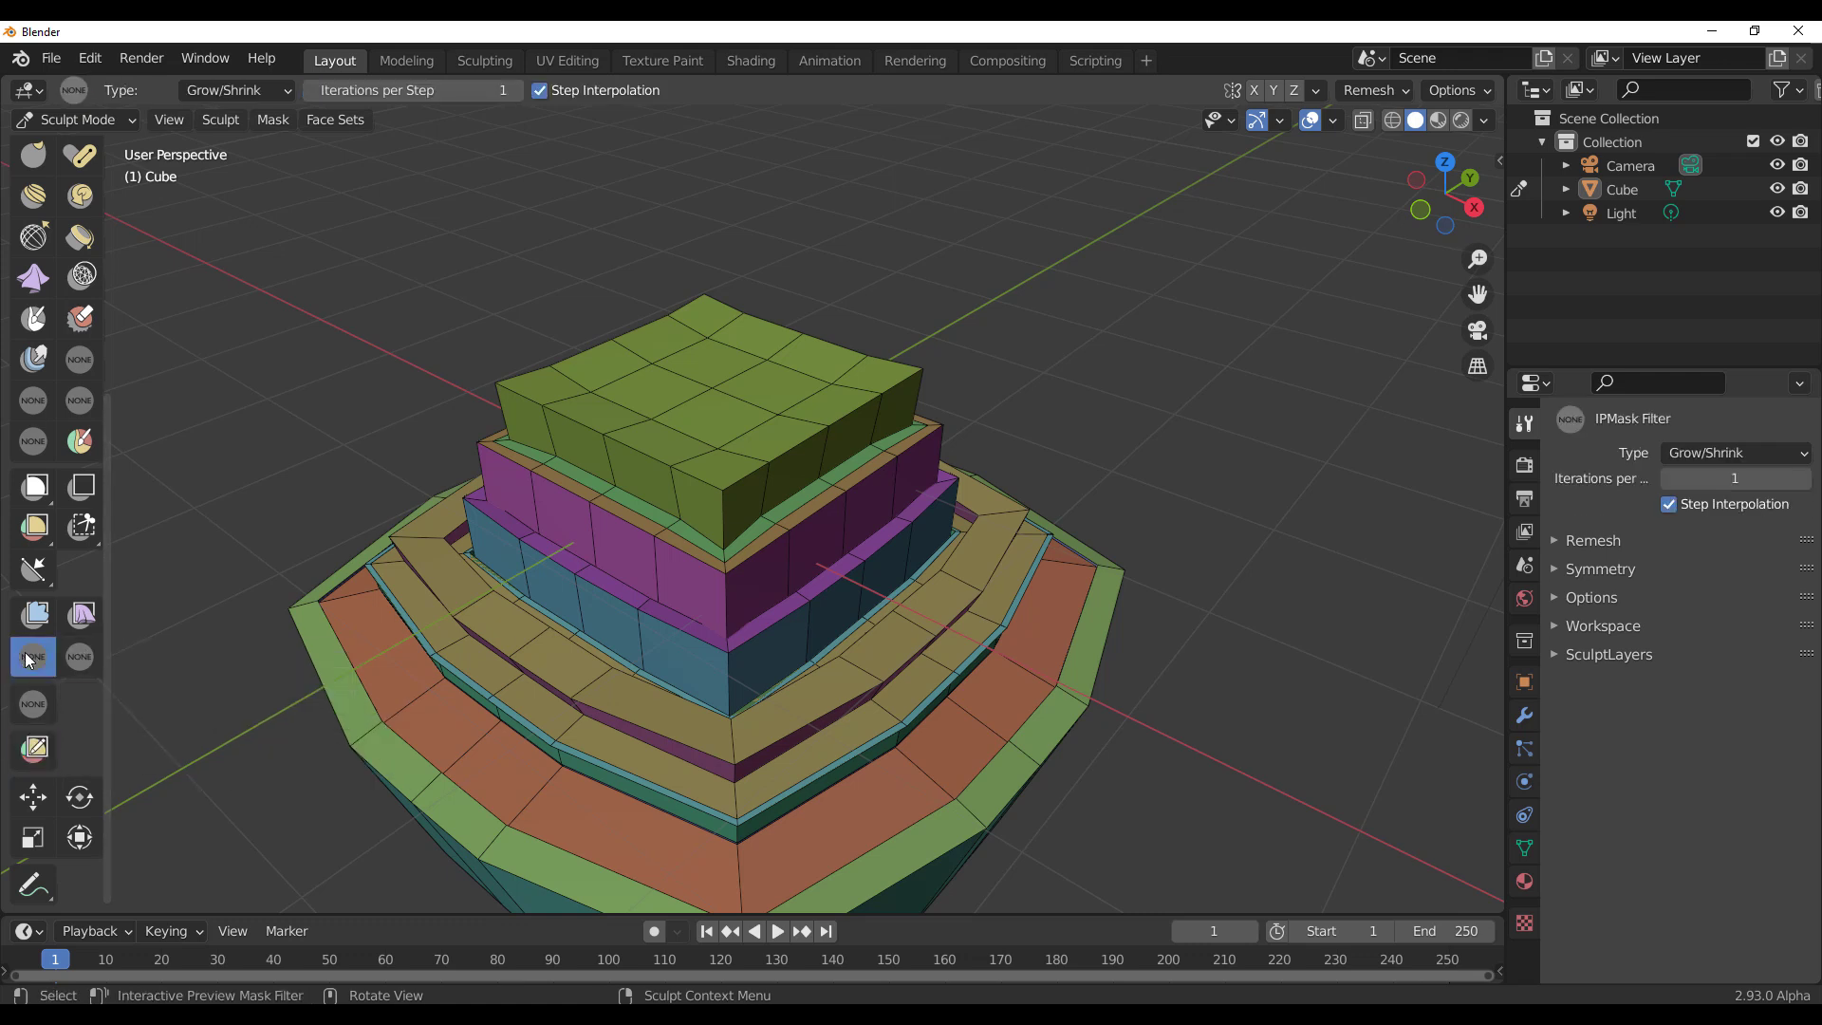
pyautogui.moveTo(614, 602); pyautogui.dragTo(570, 522, button='middle')
pyautogui.scroll(4, 570, 522)
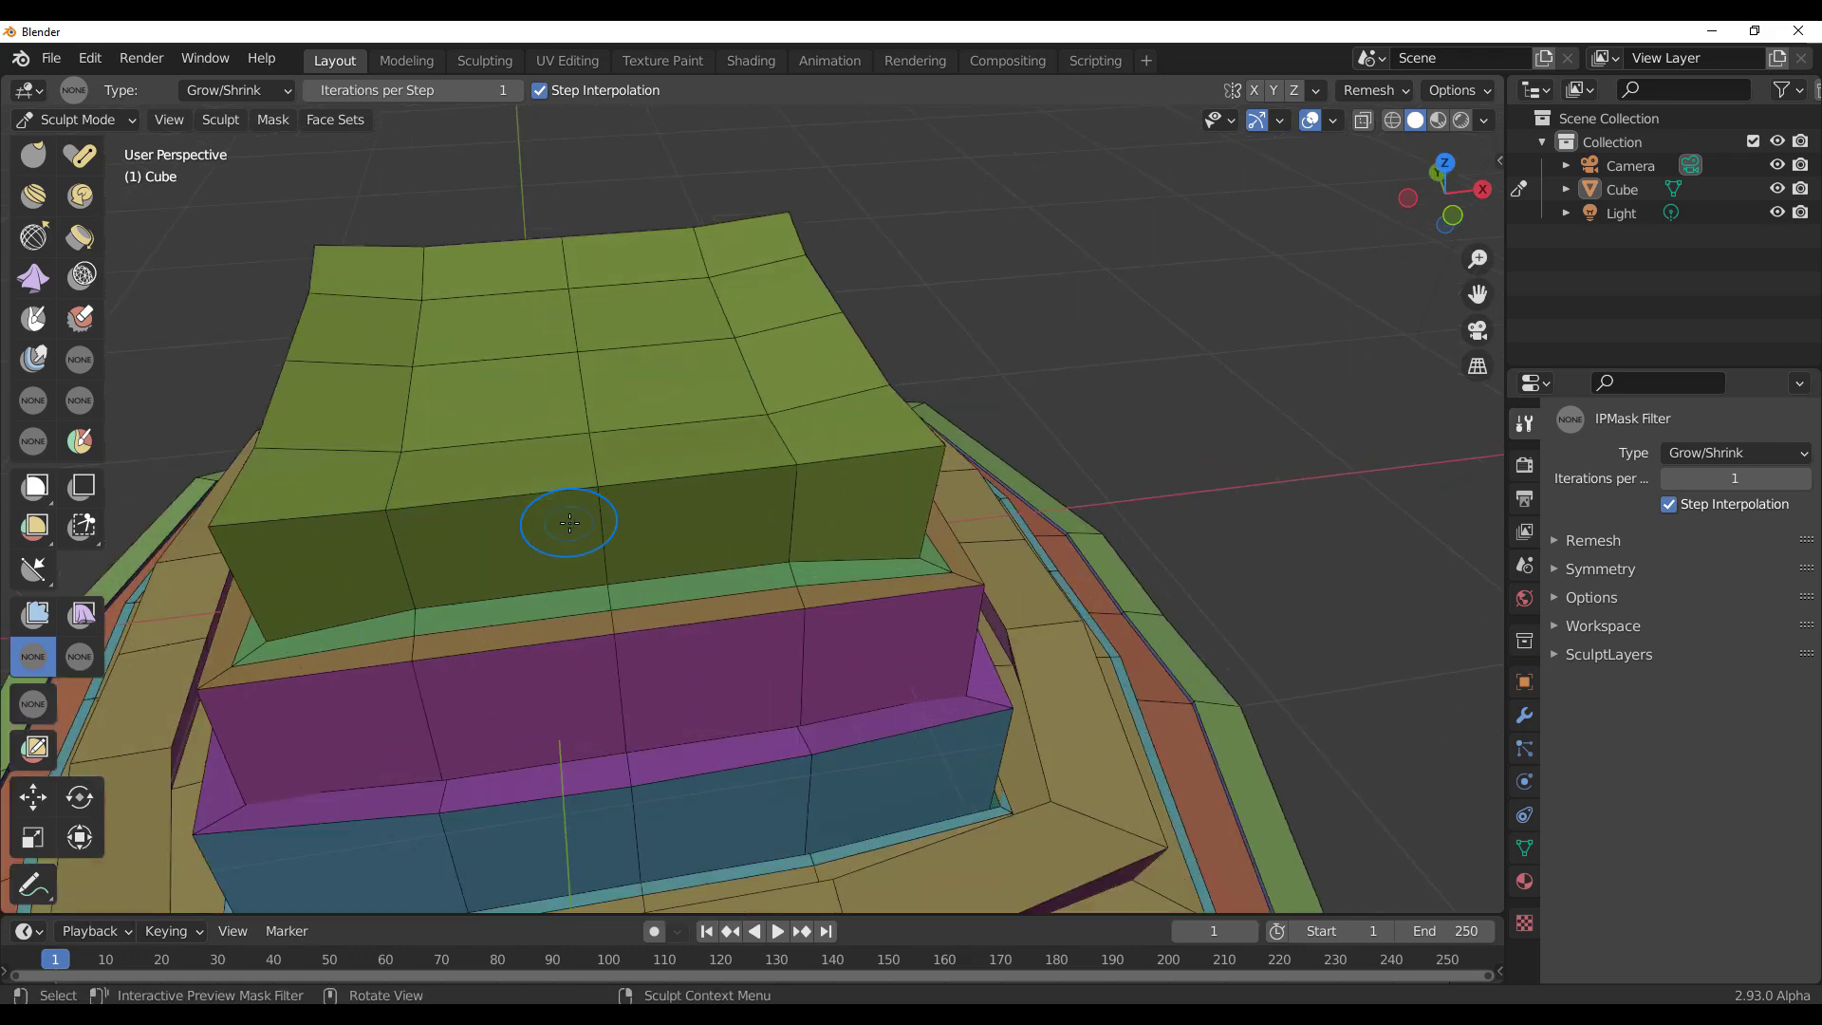
pyautogui.click(265, 91)
pyautogui.click(266, 92)
pyautogui.scroll(-5, 638, 514)
pyautogui.moveTo(670, 599); pyautogui.dragTo(615, 625, button='middle')
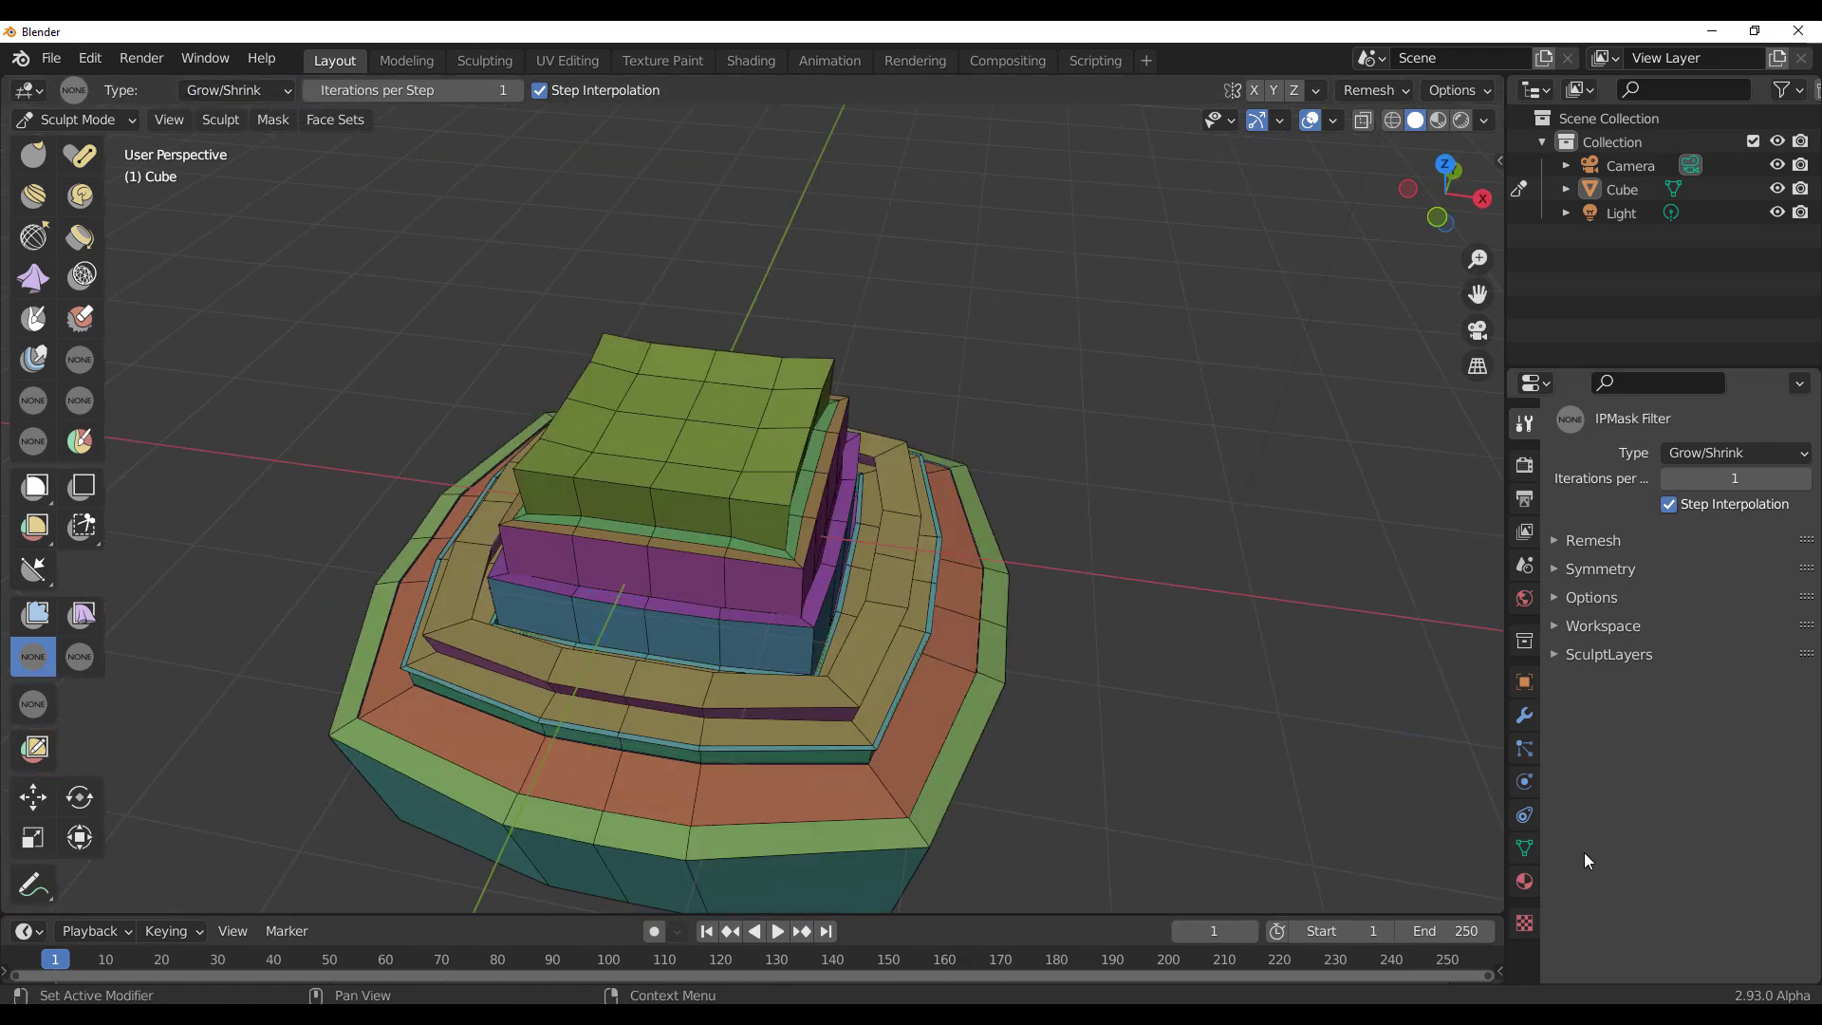
# Step: Add a Multiresolution modifier to the cube and subdivide it four times
pyautogui.click(1526, 719)
pyautogui.click(1628, 461)
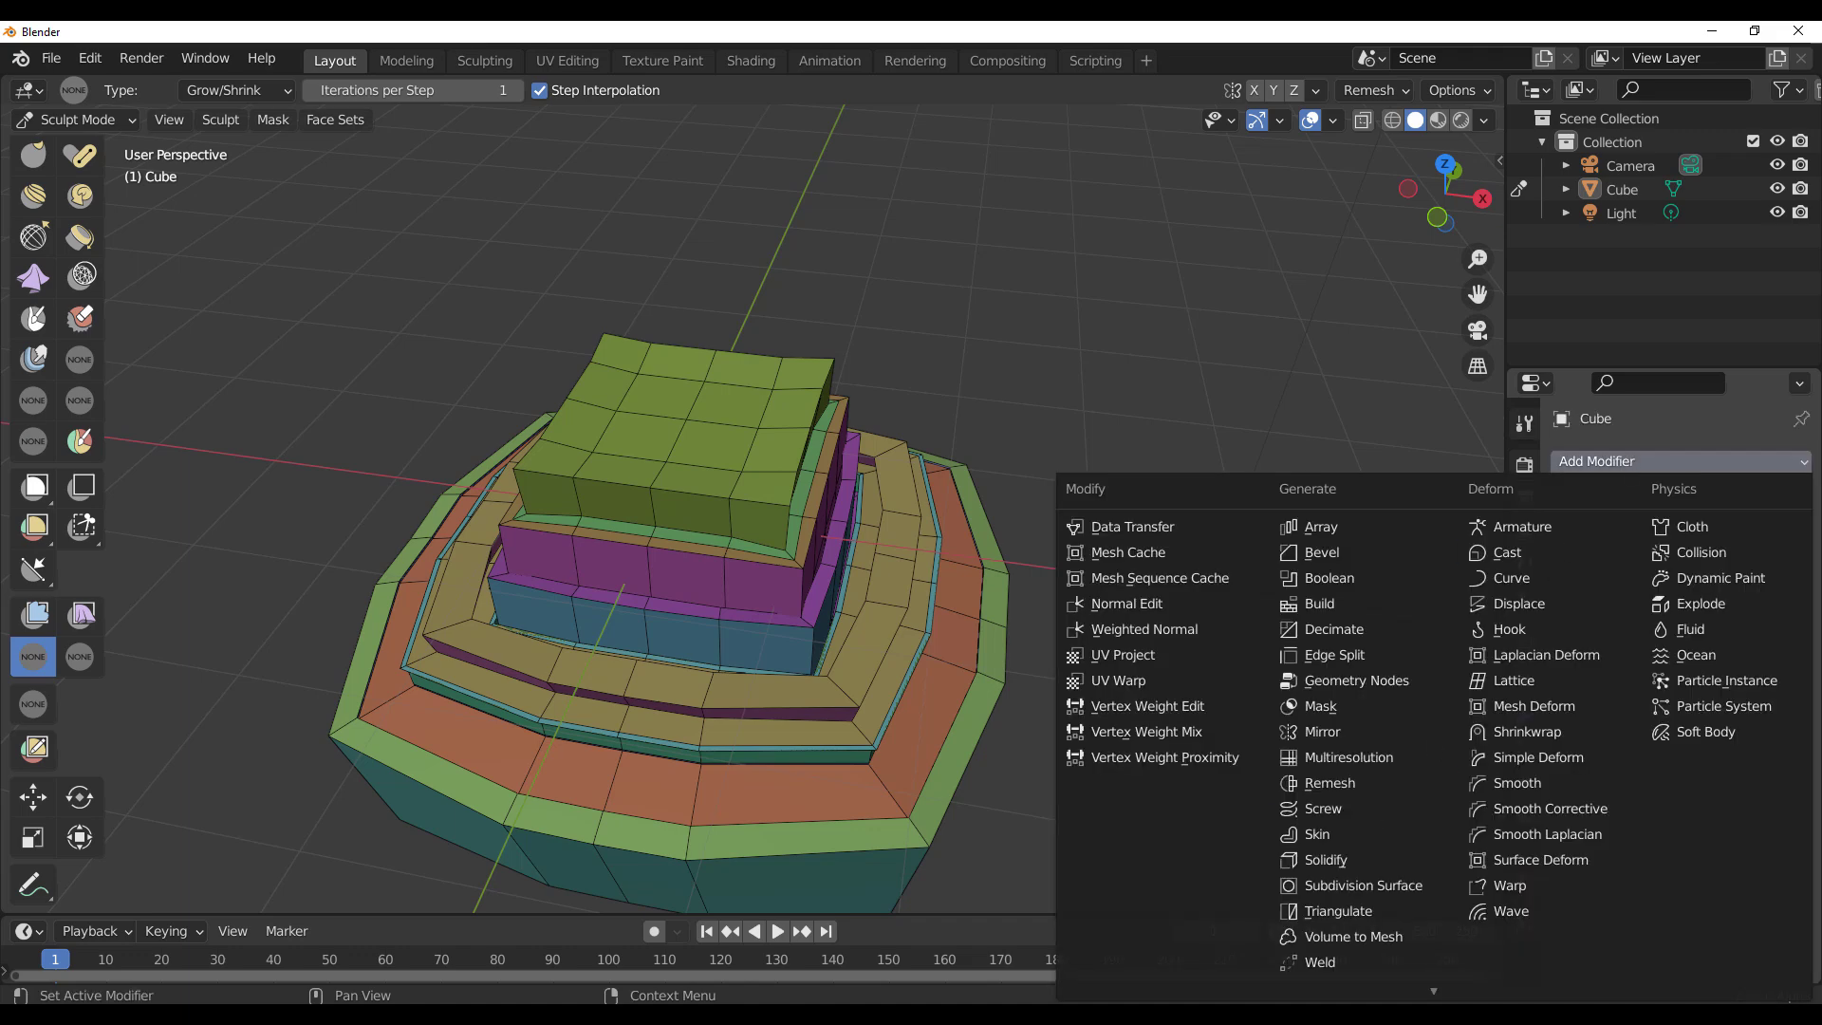
pyautogui.click(1348, 755)
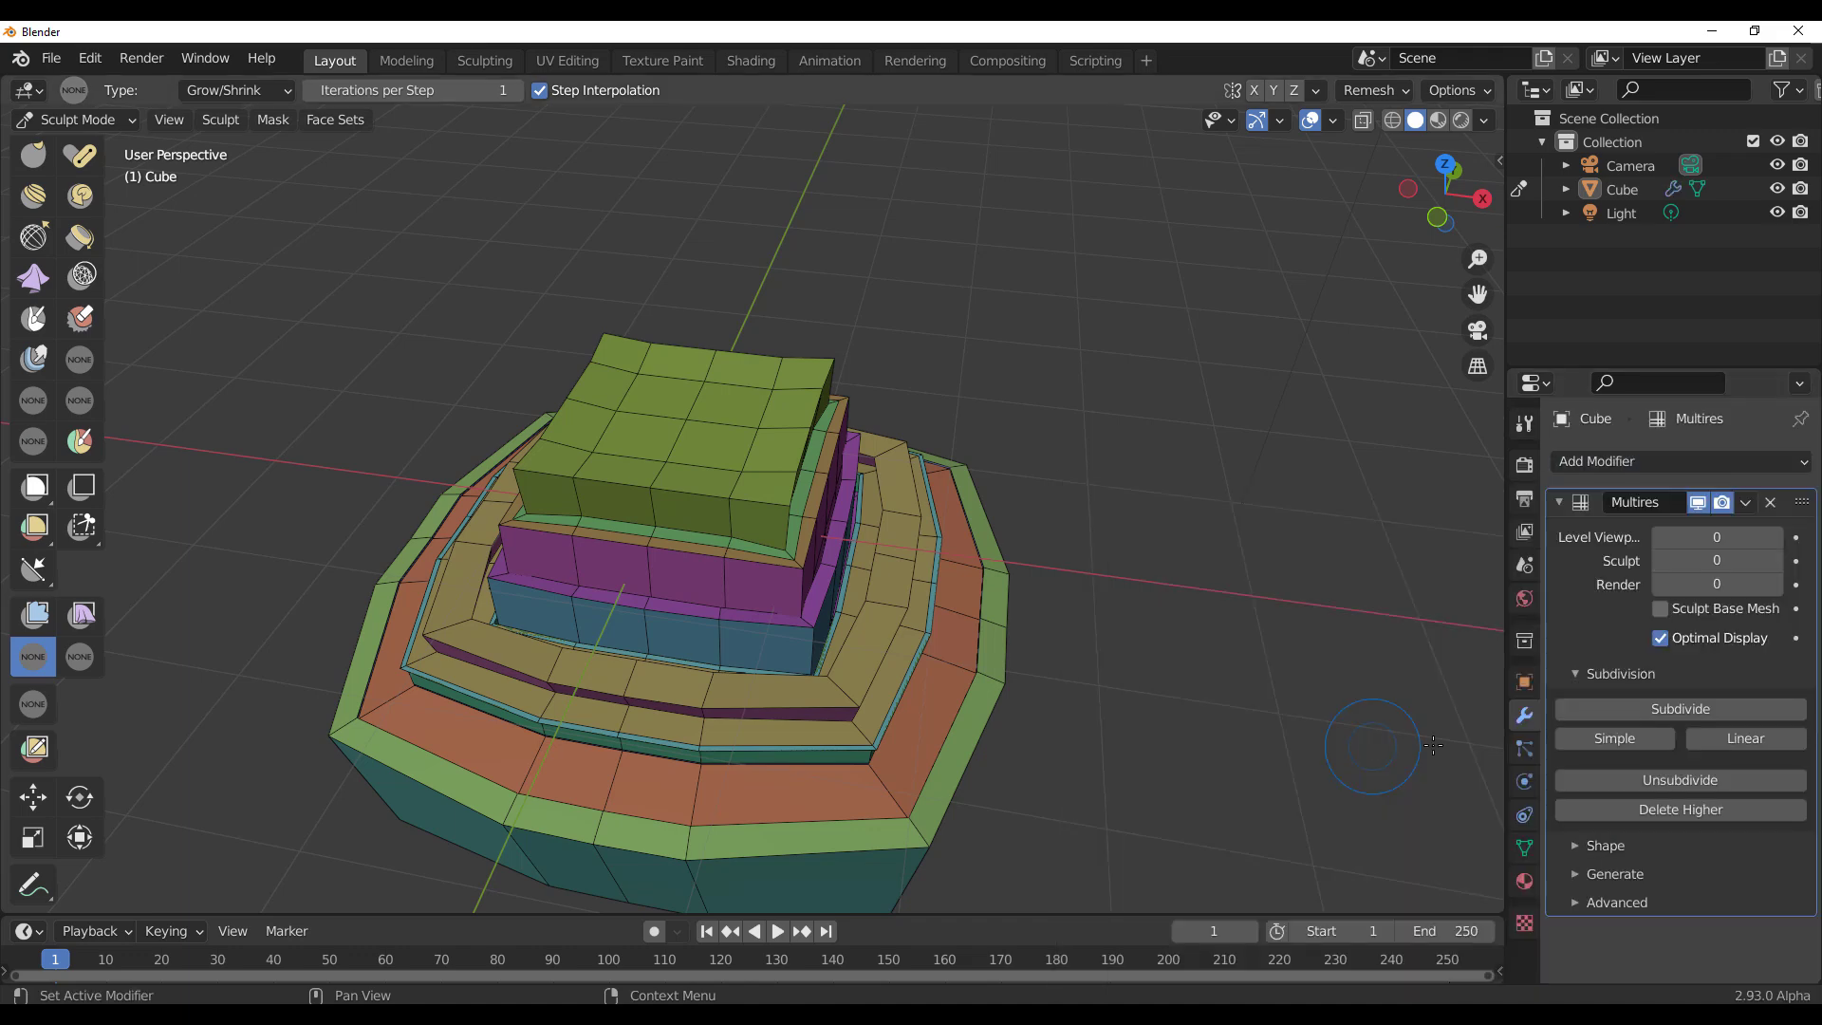
pyautogui.click(1661, 710)
pyautogui.click(1661, 710)
pyautogui.click(1661, 710)
pyautogui.moveTo(1120, 456)
pyautogui.mouseDown(button='middle')
pyautogui.moveTo(1113, 551)
pyautogui.moveTo(899, 607)
pyautogui.moveTo(924, 460)
pyautogui.mouseUp(button='middle')
pyautogui.scroll(2, 898, 608)
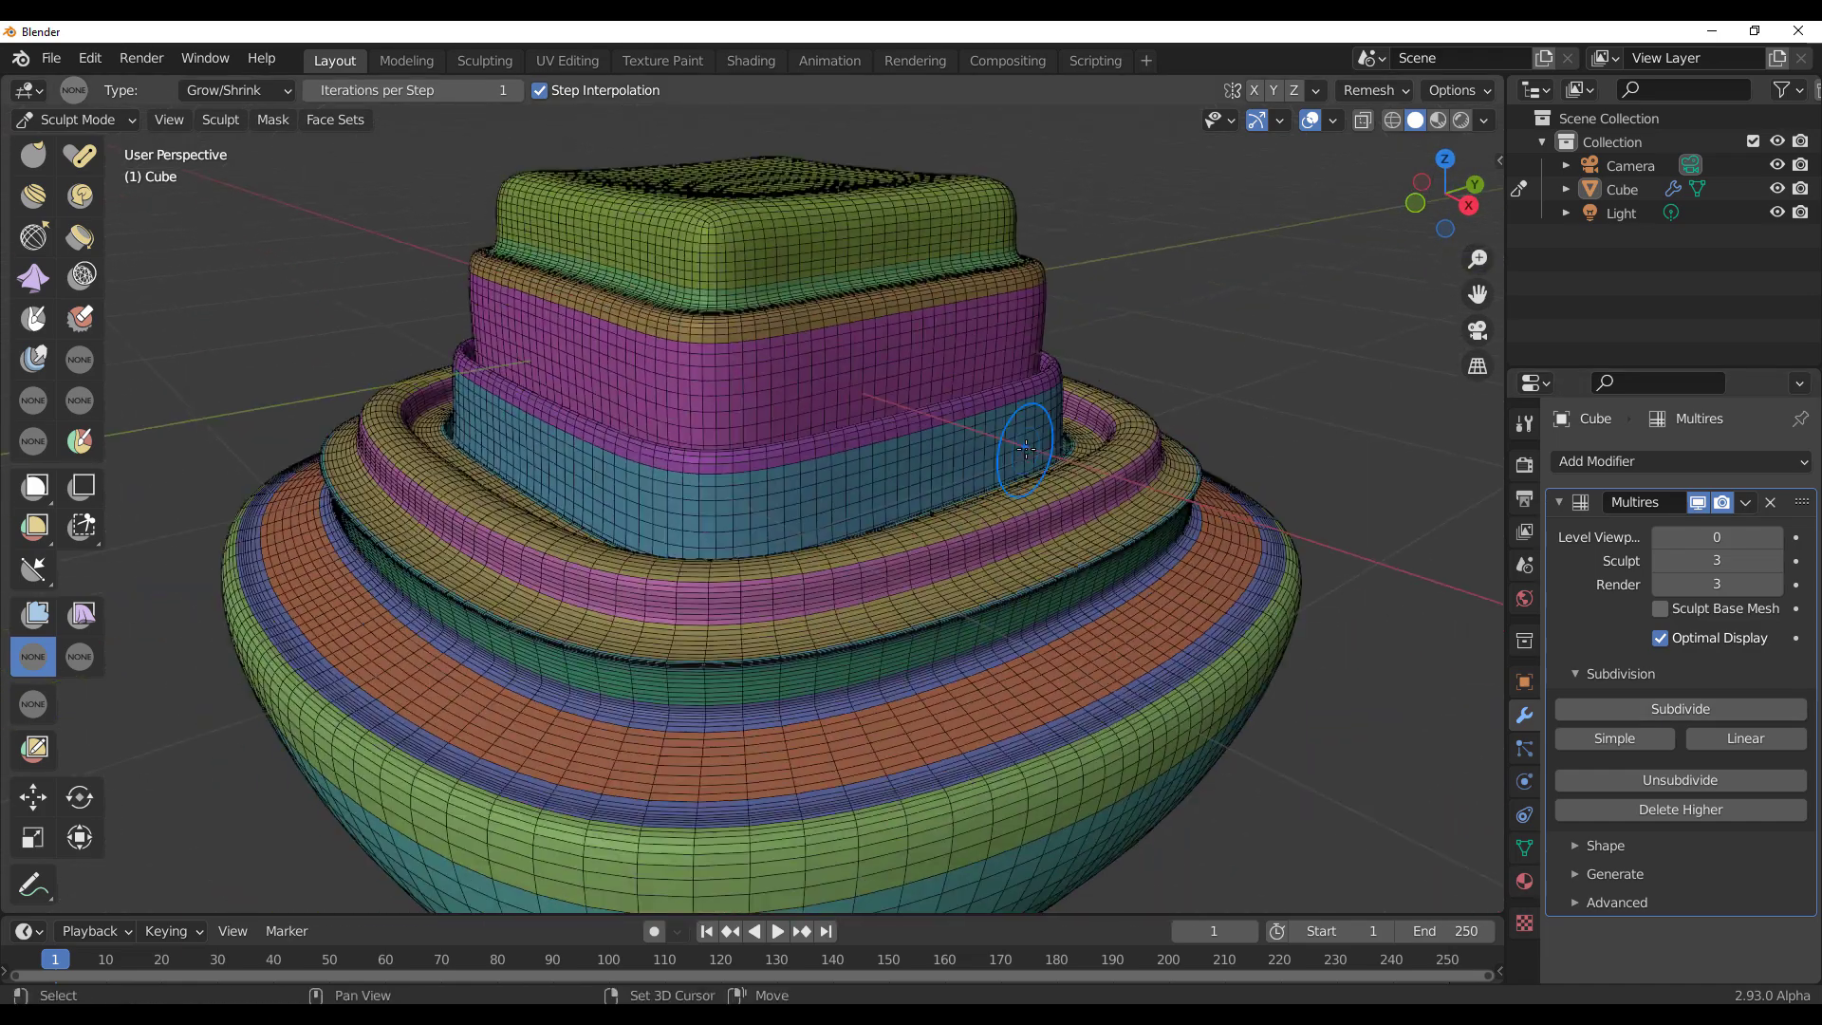
pyautogui.click(1604, 708)
pyautogui.scroll(-3, 966, 498)
pyautogui.moveTo(944, 539); pyautogui.dragTo(952, 606, button='middle')
pyautogui.scroll(2, 902, 527)
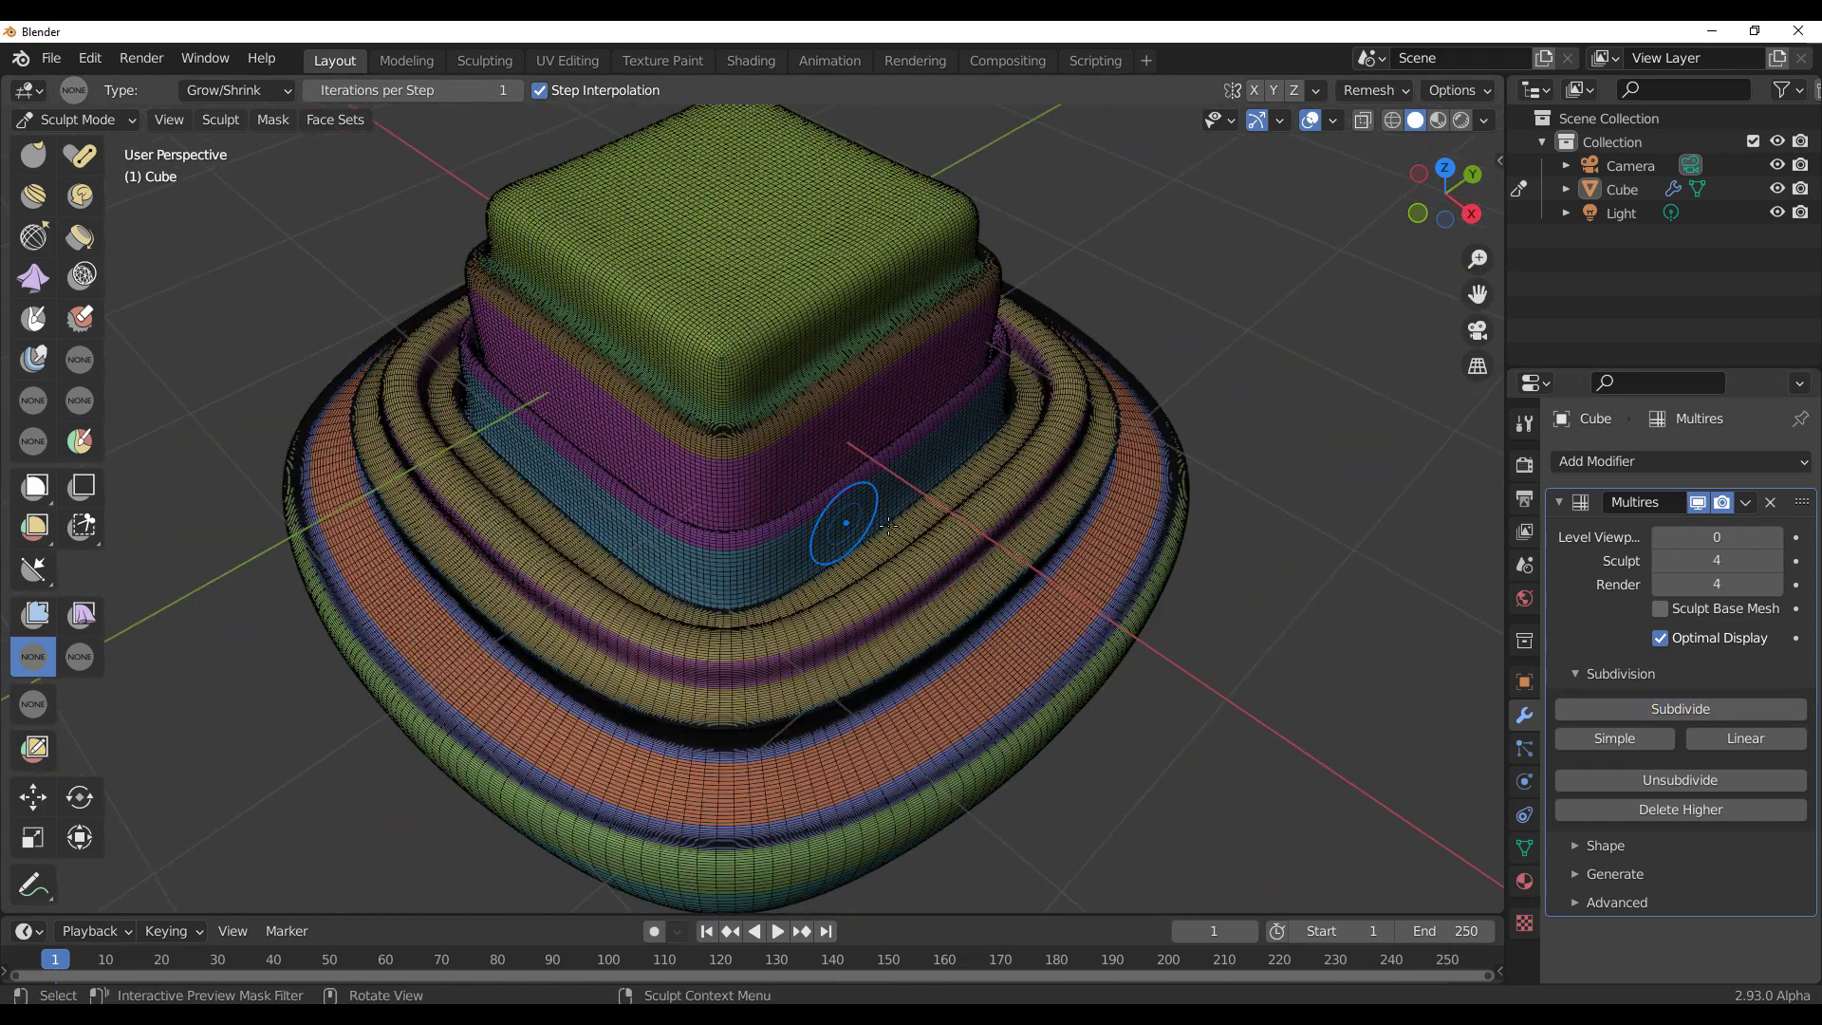
# Step: Turn off the wireframe overlay and examine the smoothed top tier up close
pyautogui.click(1335, 120)
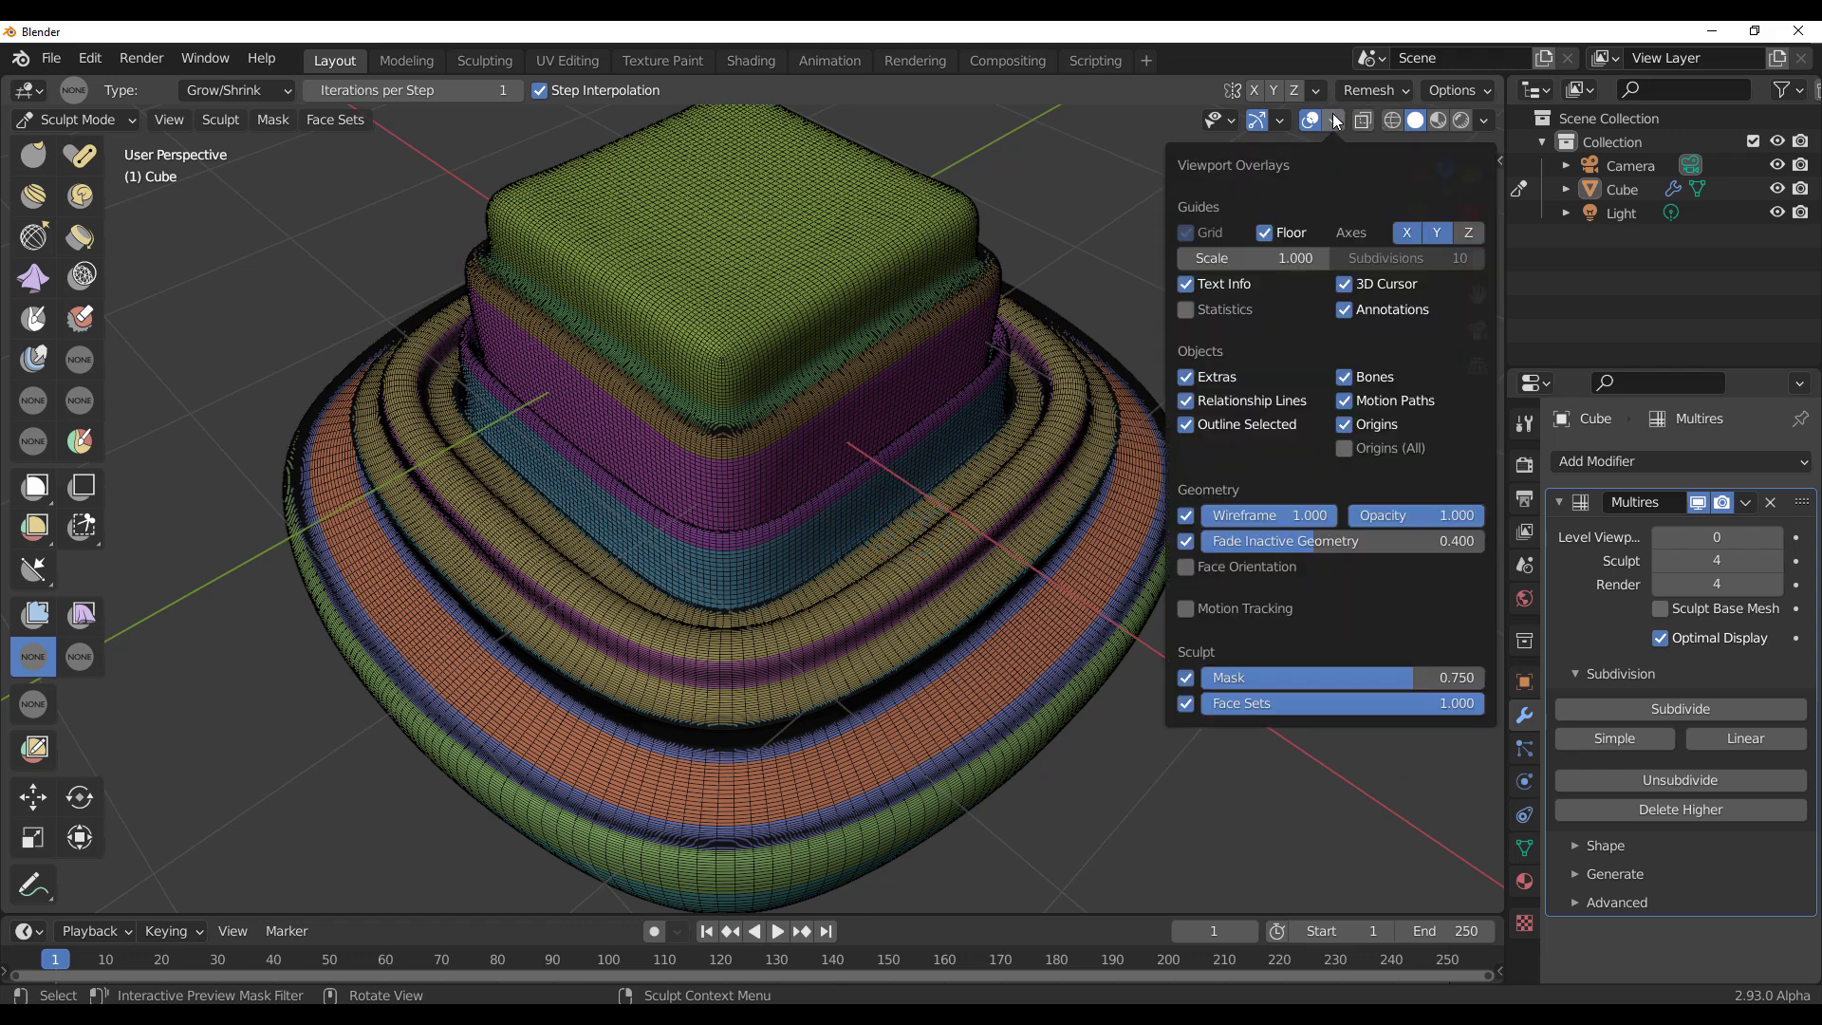
pyautogui.click(1185, 515)
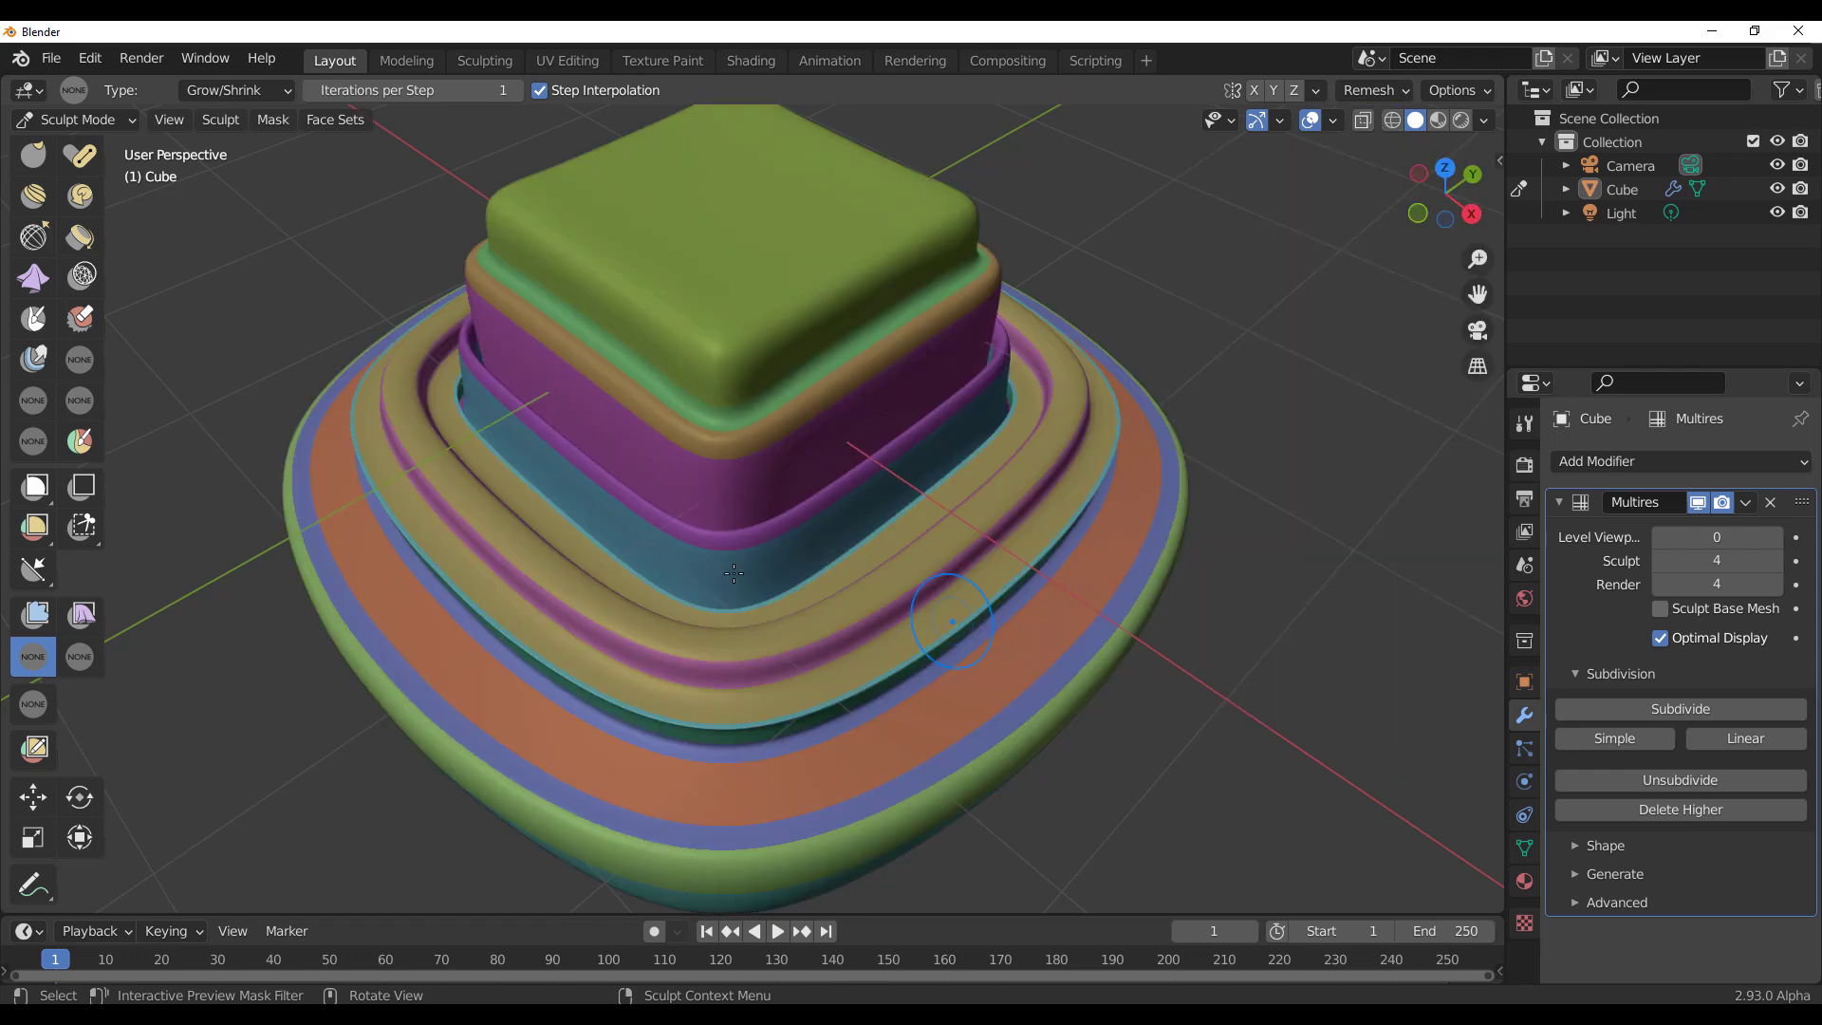
pyautogui.moveTo(819, 655)
pyautogui.mouseDown(button='middle')
pyautogui.moveTo(820, 607)
pyautogui.moveTo(740, 561)
pyautogui.moveTo(772, 560)
pyautogui.mouseUp(button='middle')
pyautogui.scroll(3, 819, 608)
pyautogui.scroll(2, 780, 541)
pyautogui.keyDown('shift'); pyautogui.moveTo(761, 463); pyautogui.dragTo(788, 586, button='middle'); pyautogui.keyUp('shift')
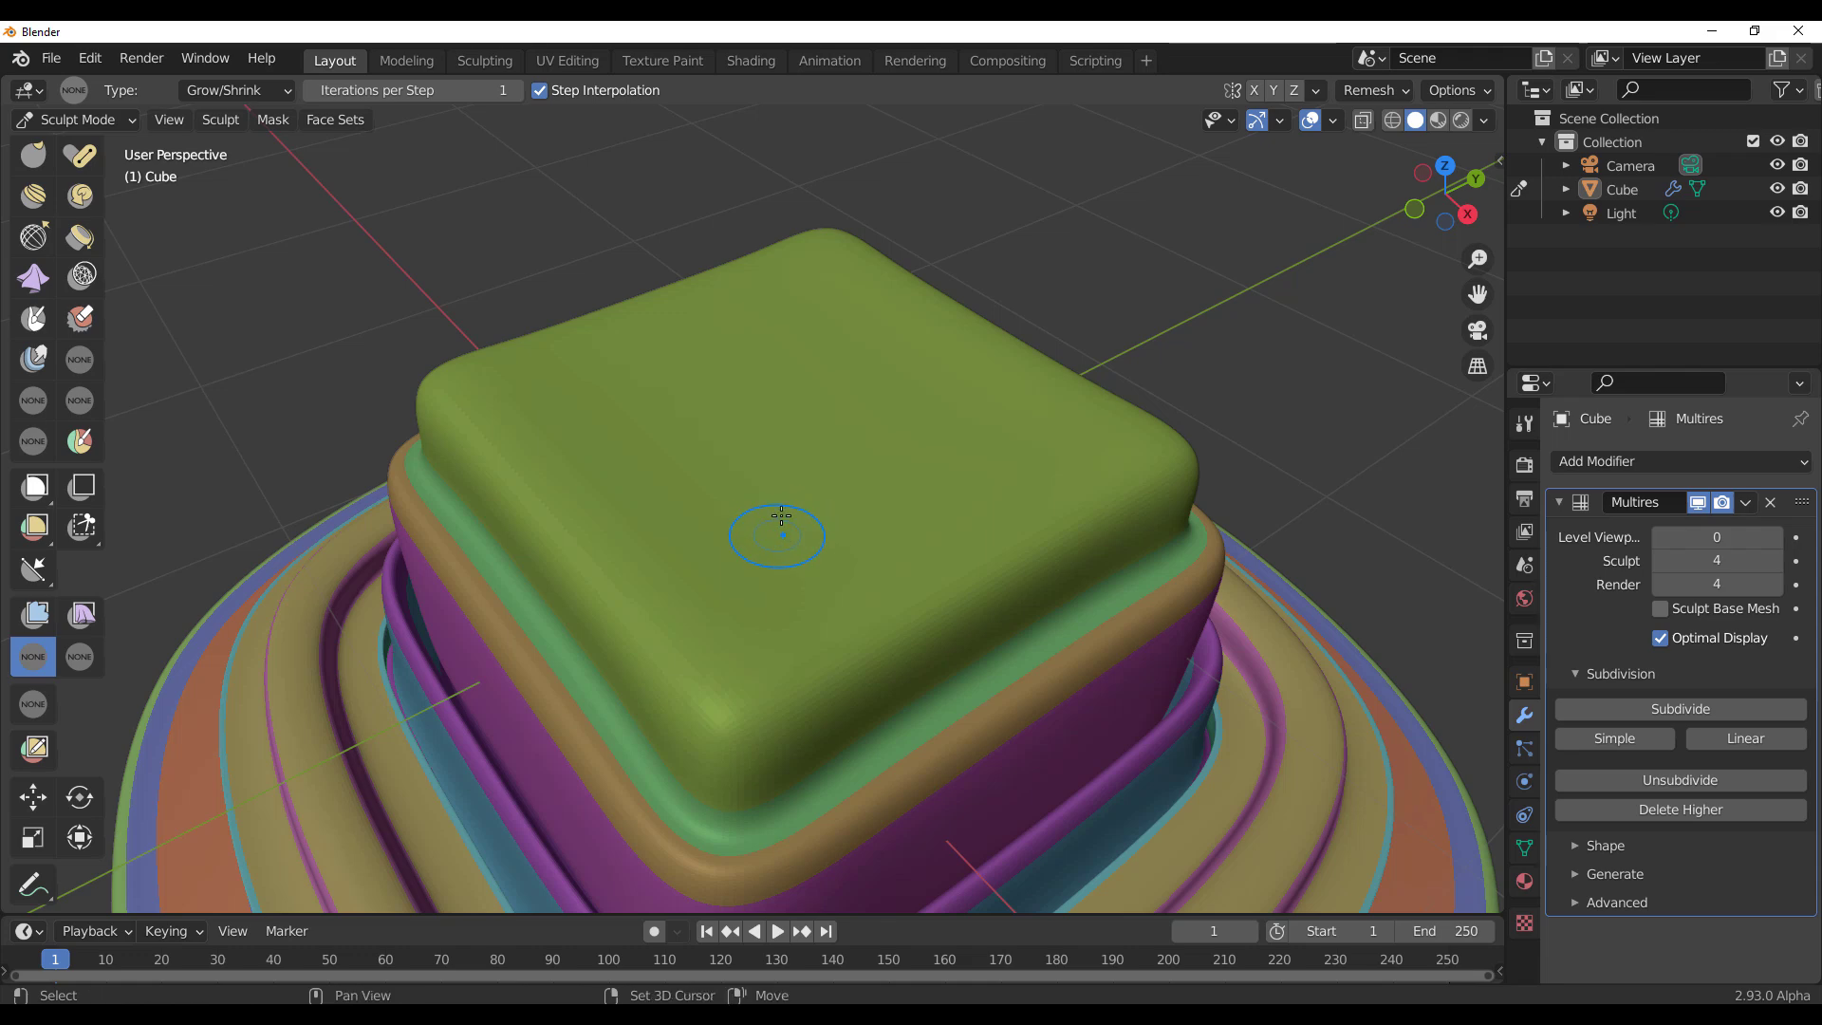
# Step: Expand a mask from the green top face's center, comparing Topology, Spherical and Diagonals falloff and finishing with Diagonals
pyautogui.hotkey('shift', 'a')
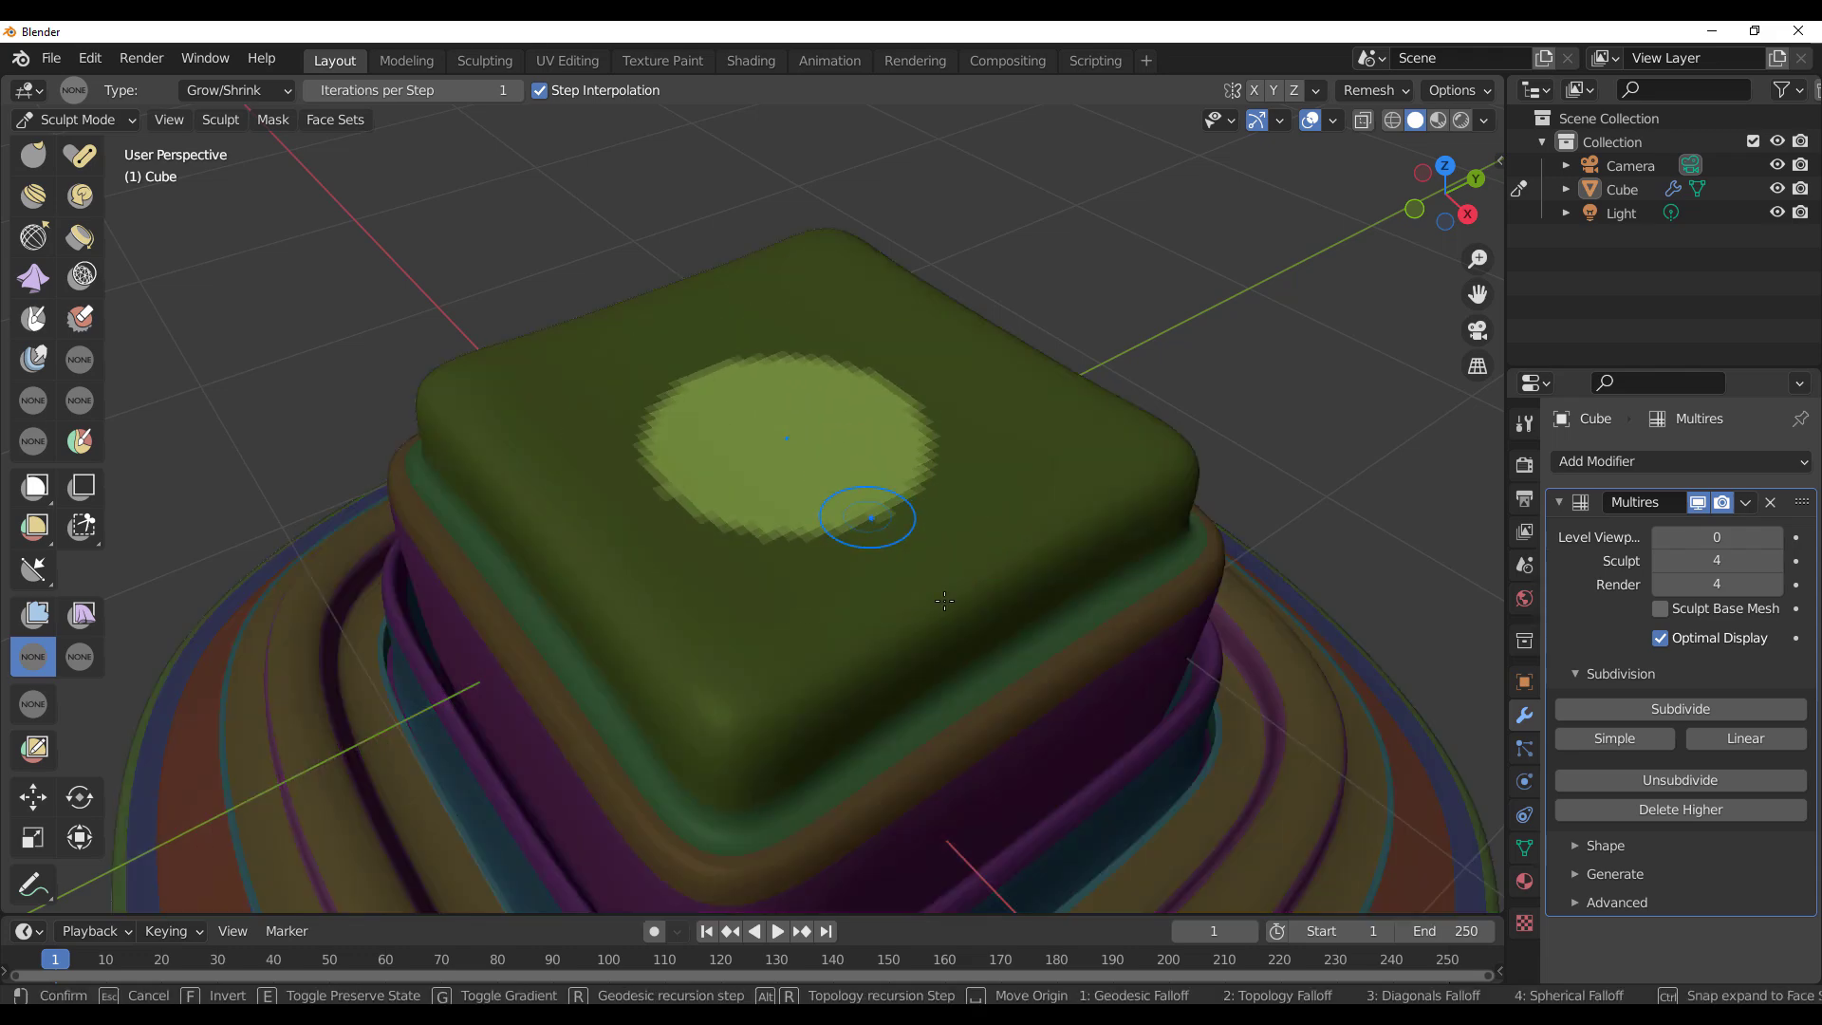
pyautogui.press('2')
pyautogui.press('4')
pyautogui.press('3')
pyautogui.press('2')
pyautogui.press('3')
pyautogui.press('2')
pyautogui.press('3')
pyautogui.press('2')
pyautogui.press('3')
pyautogui.click(943, 553)
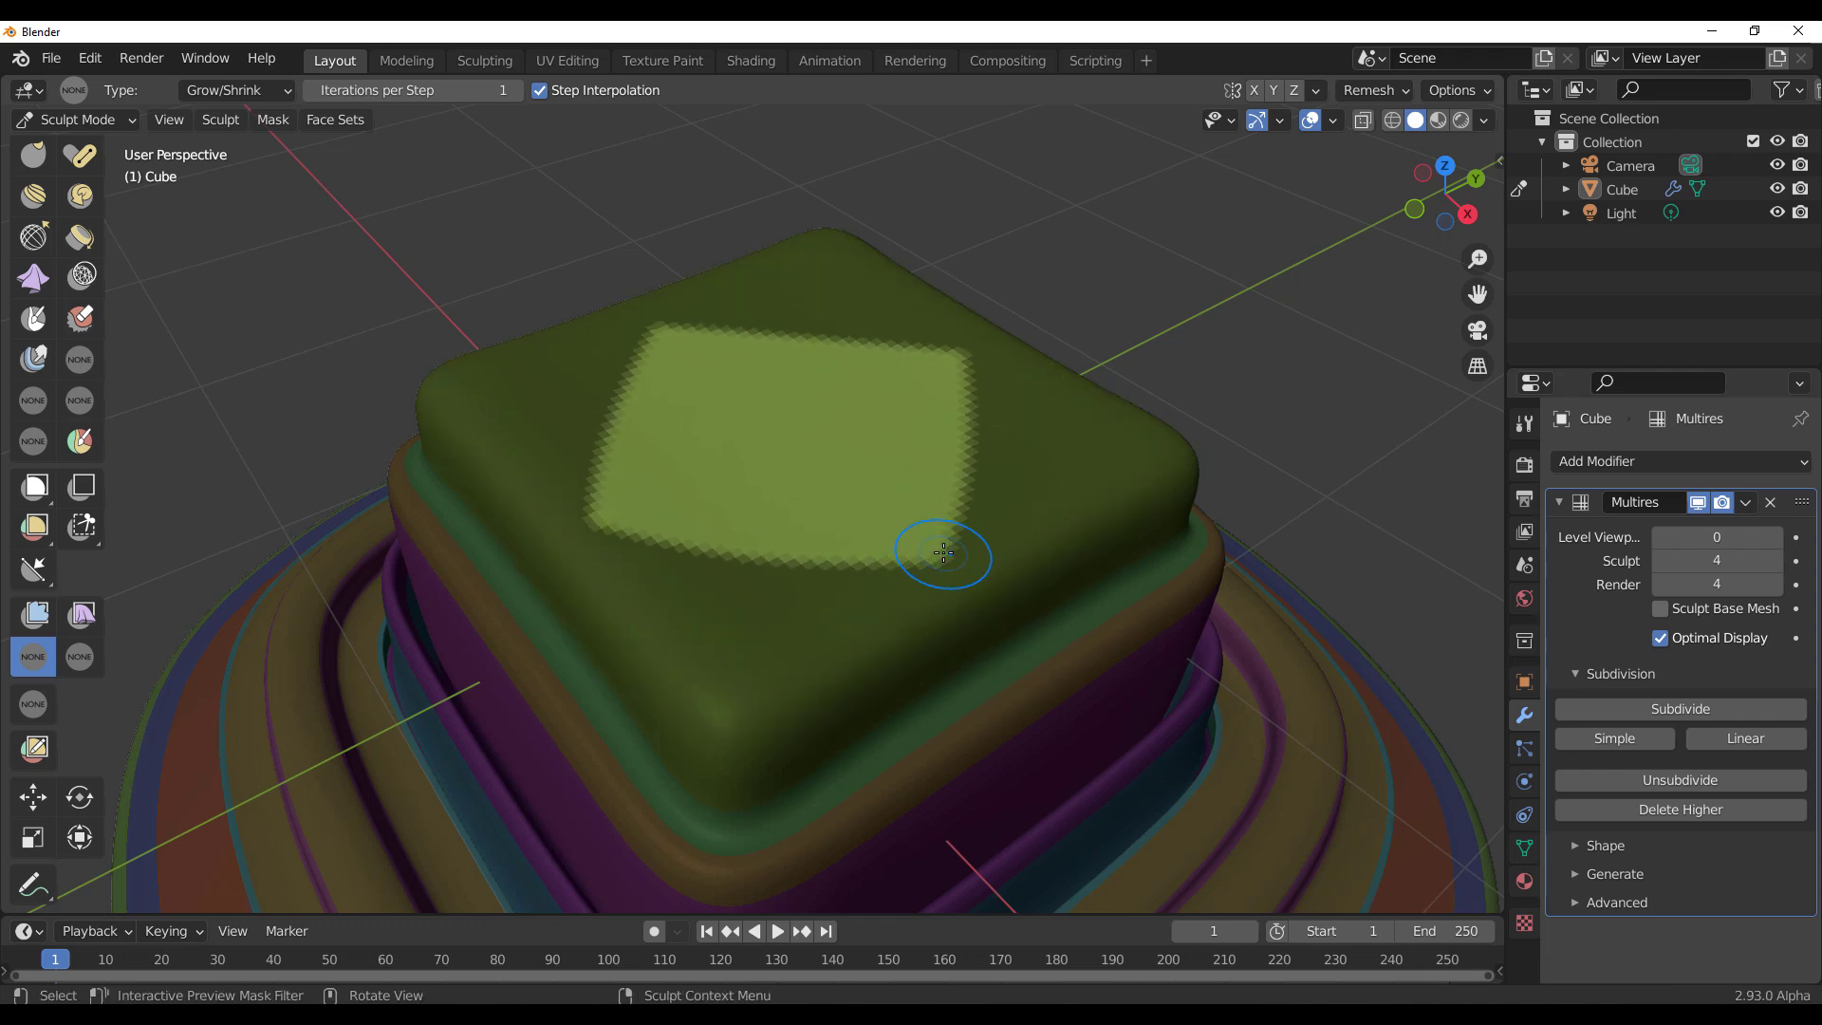
# Step: Set the mask filter type to Invert and try it on the top face's mask
pyautogui.scroll(-4, 944, 552)
pyautogui.moveTo(943, 552); pyautogui.dragTo(958, 635, button='middle')
pyautogui.scroll(2, 903, 618)
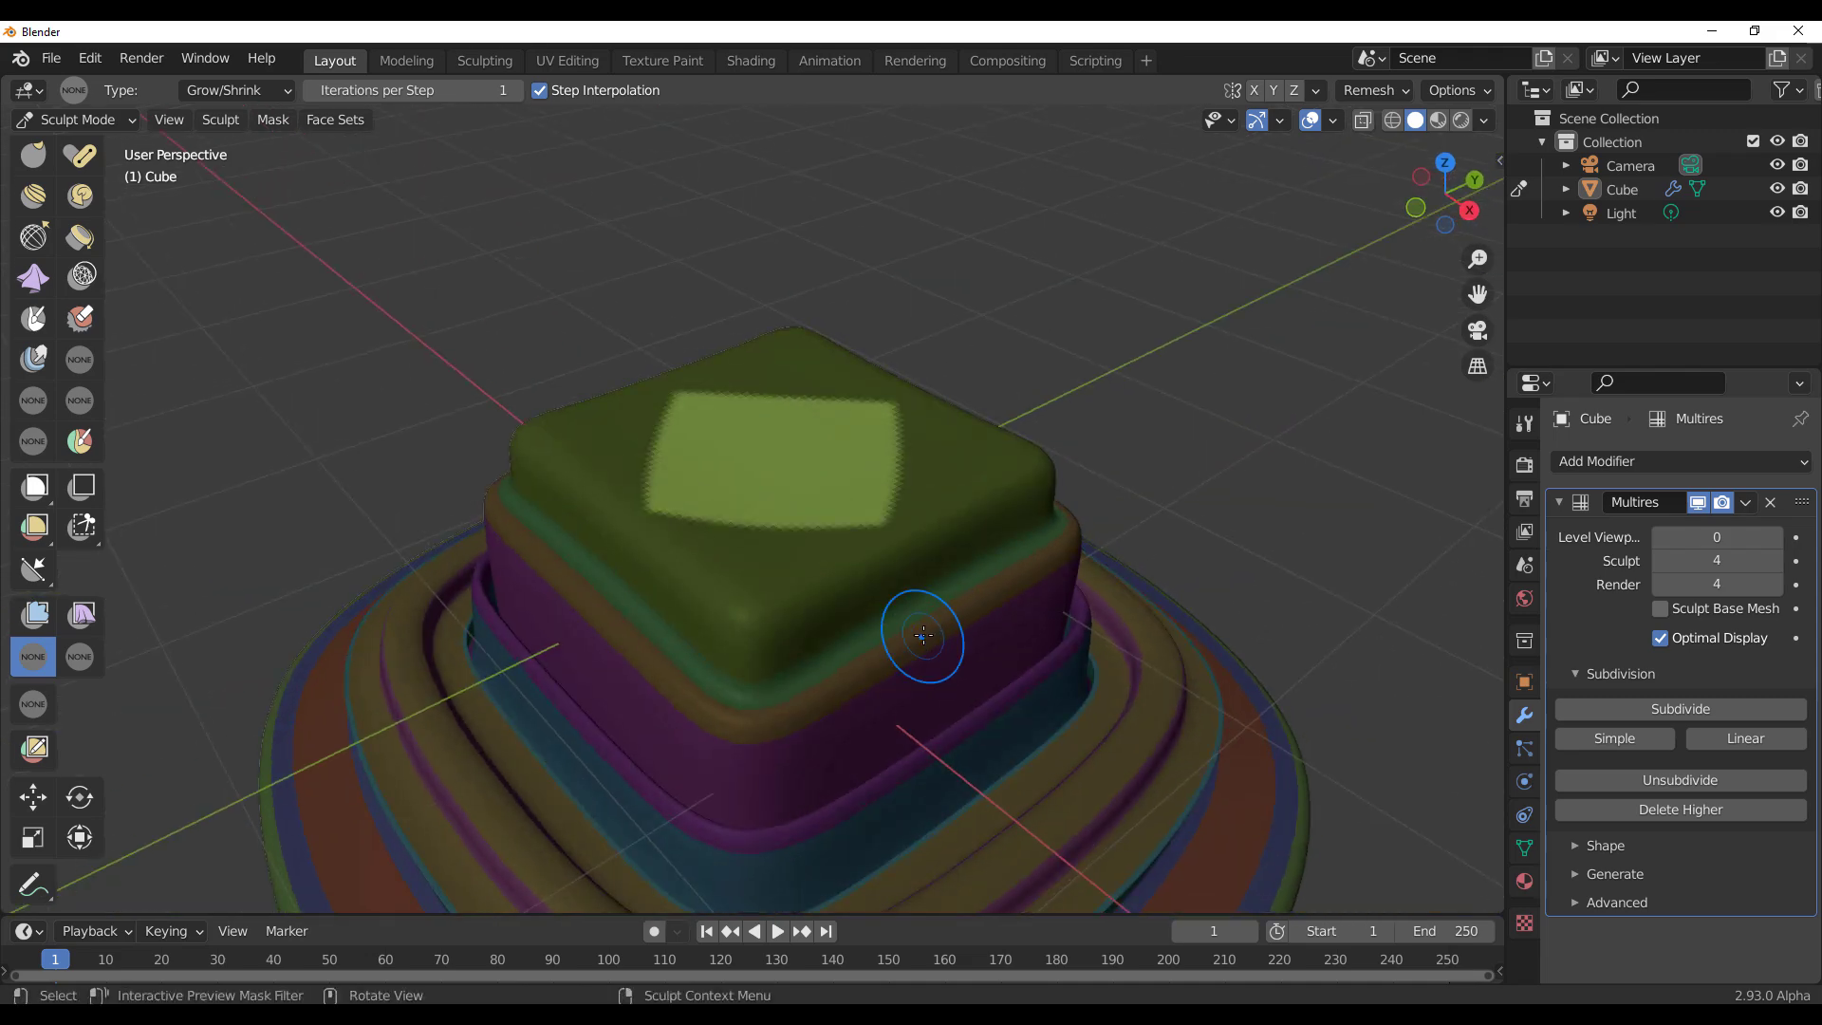
pyautogui.click(243, 90)
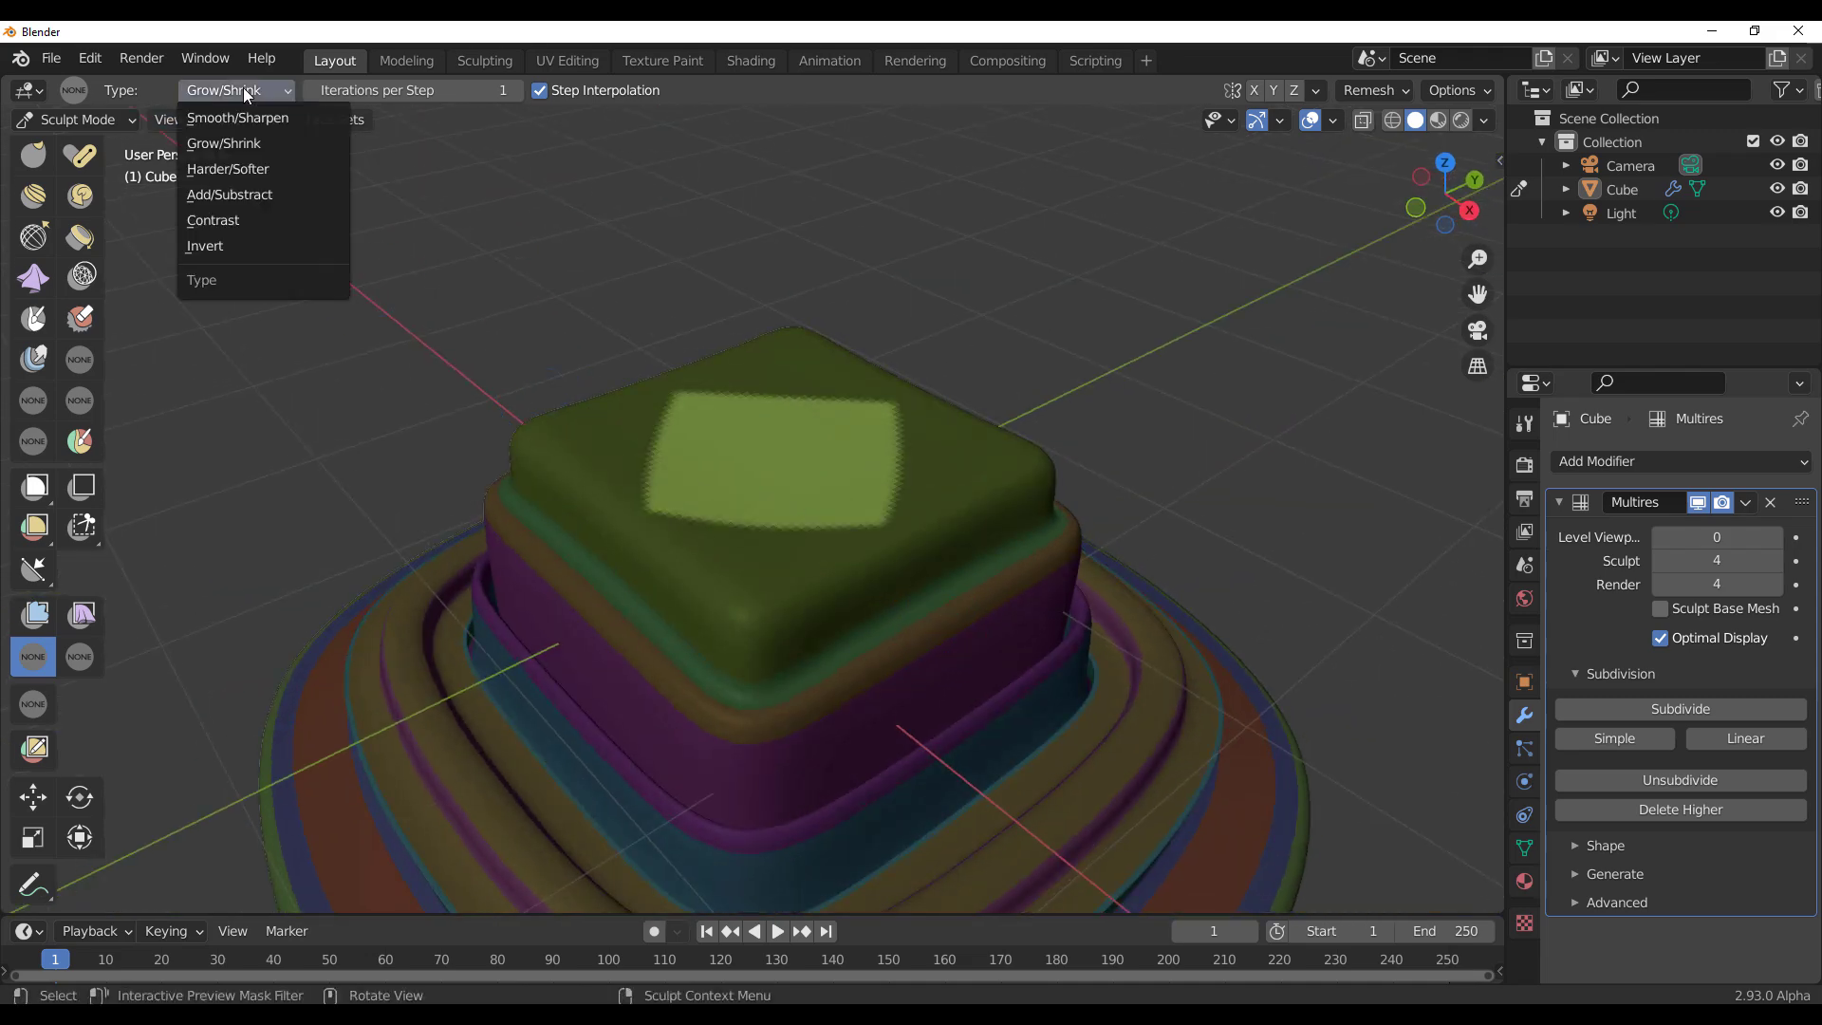
pyautogui.click(256, 247)
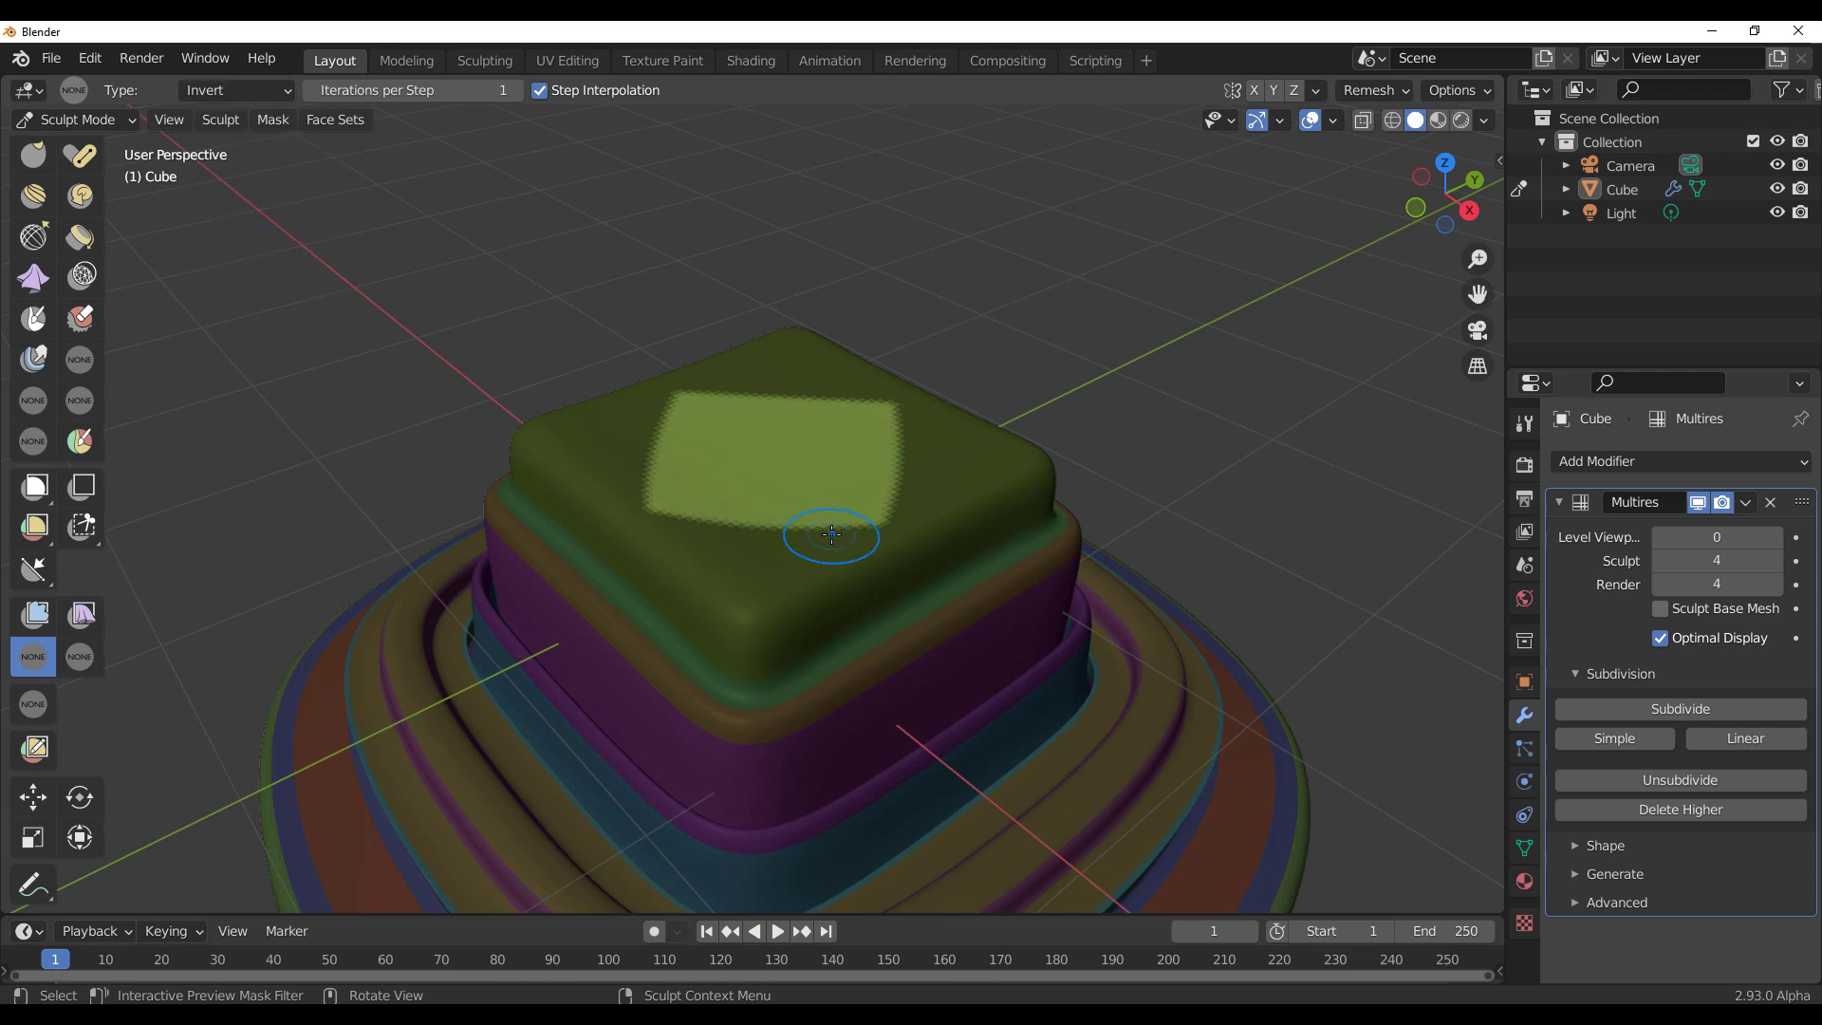
pyautogui.click(785, 527)
pyautogui.moveTo(1438, 745); pyautogui.dragTo(640, 531)
pyautogui.click(640, 532)
# Step: Try the Add/Substract mask filter at different strengths on the green top face set
pyautogui.click(902, 569)
pyautogui.moveTo(780, 492); pyautogui.dragTo(374, 363)
pyautogui.moveTo(627, 544); pyautogui.dragTo(155, 380)
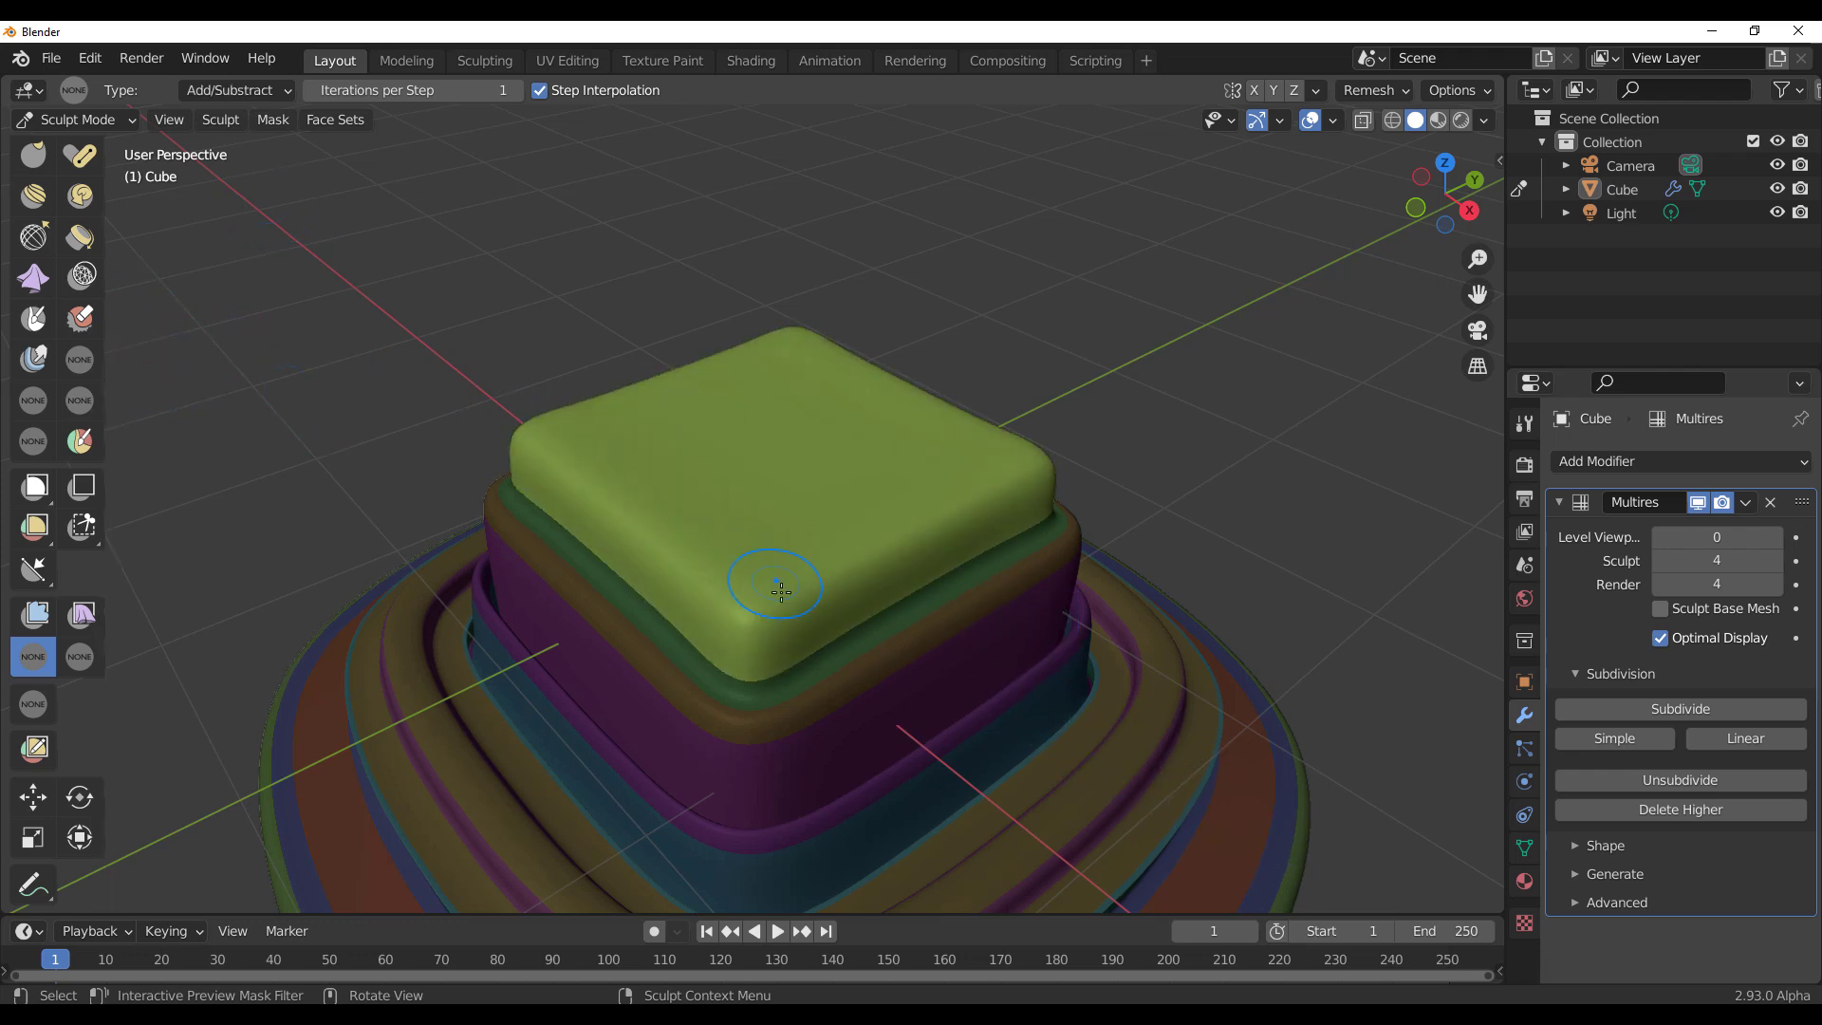
pyautogui.moveTo(408, 475); pyautogui.dragTo(361, 365)
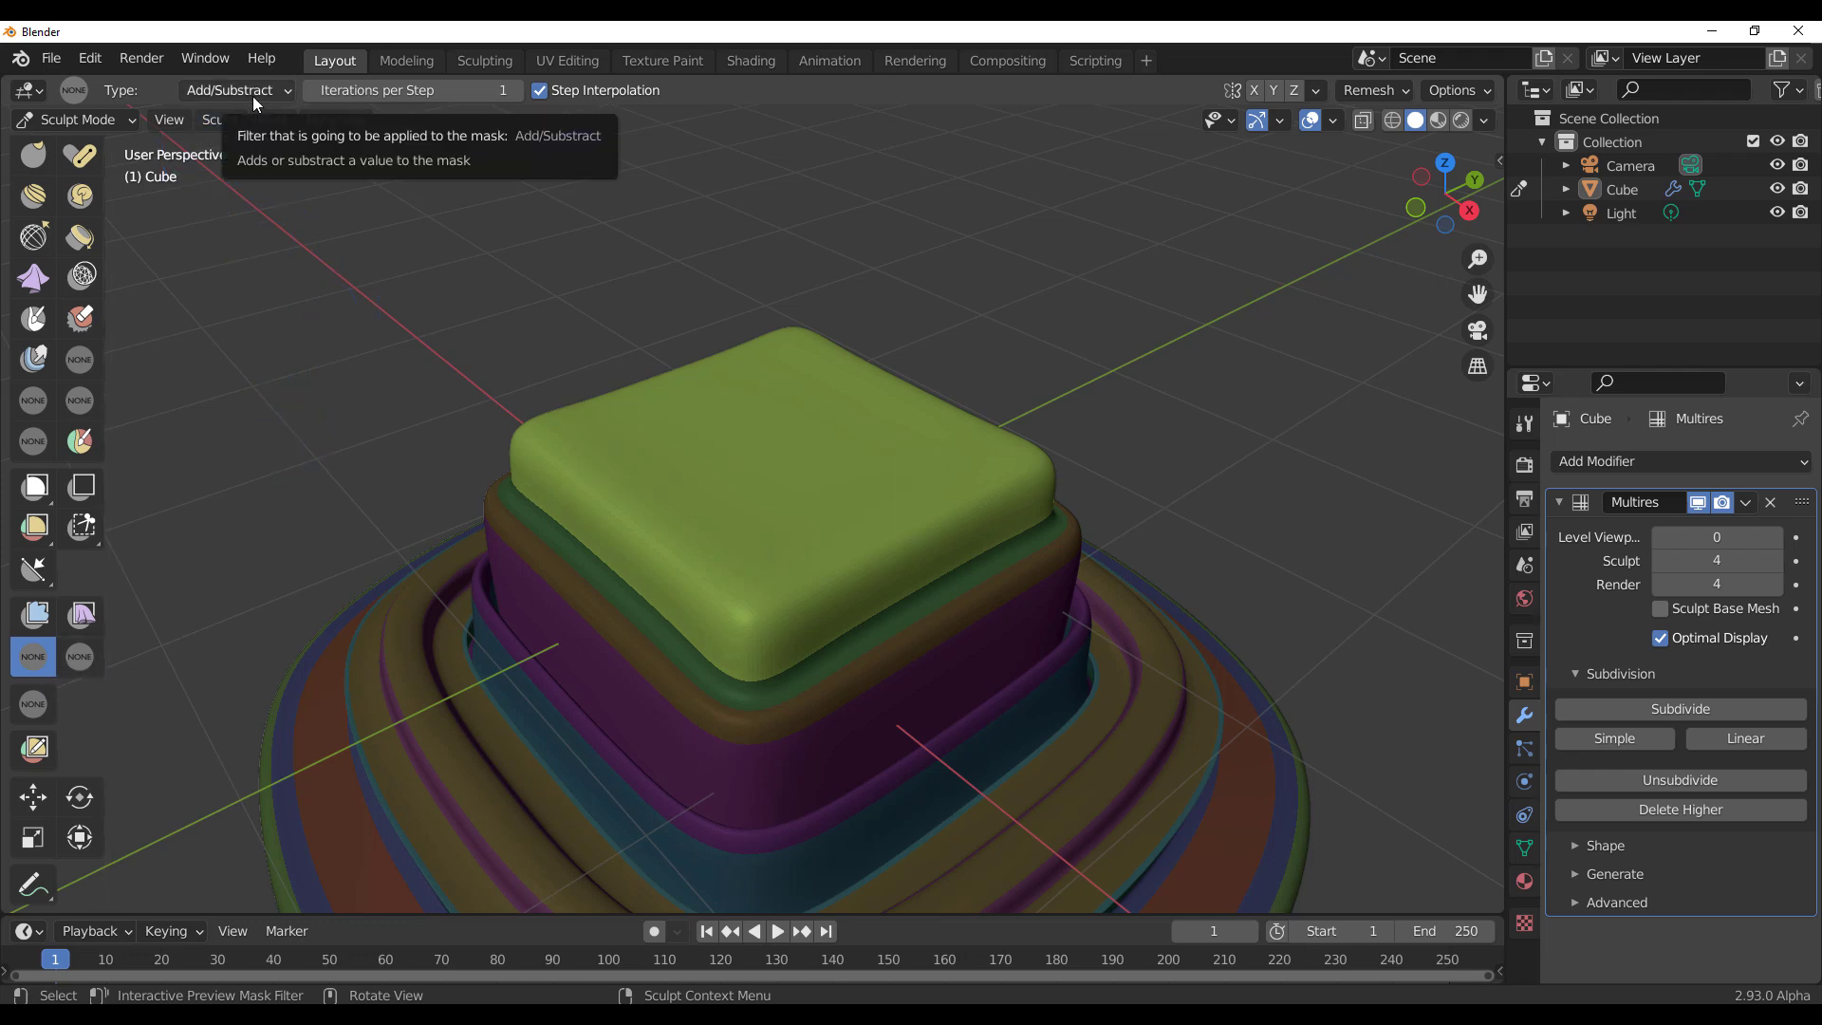
# Step: Clear the existing mask and expand a new one with a circular boundary around the top face's center
pyautogui.hotkey('ctrl', 'i')
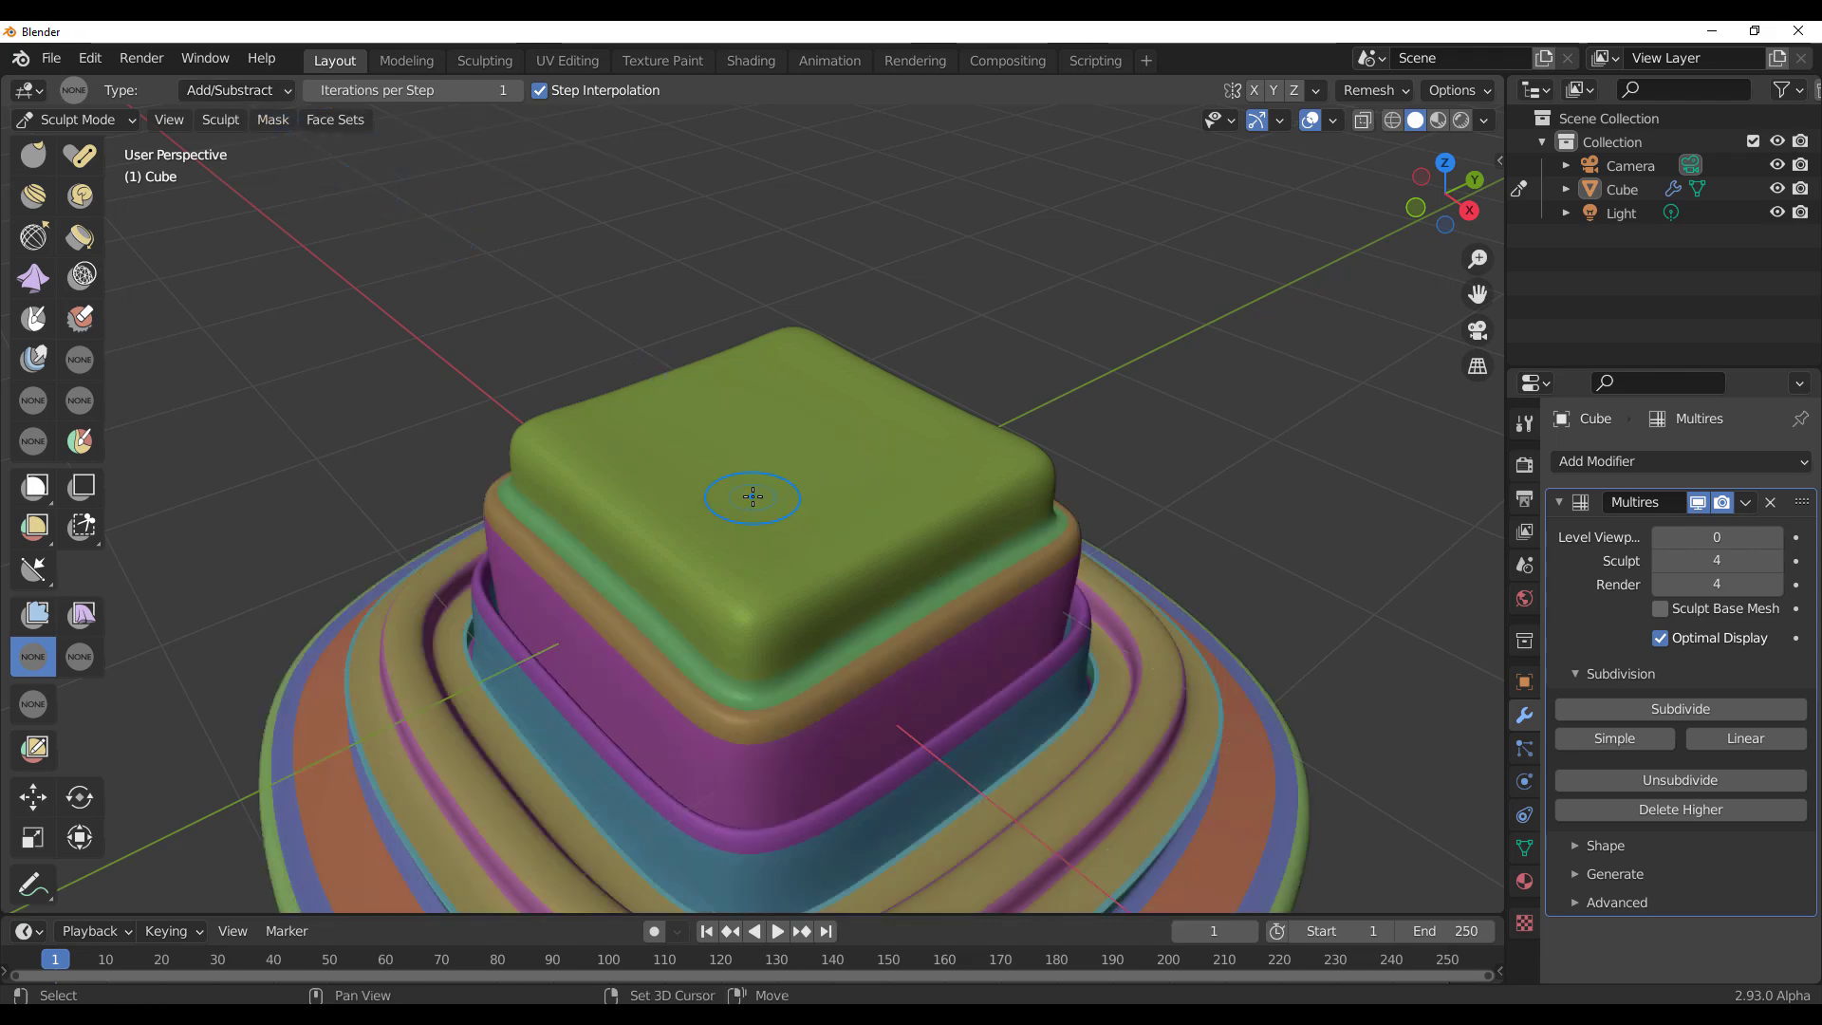
pyautogui.hotkey('shift', 'a')
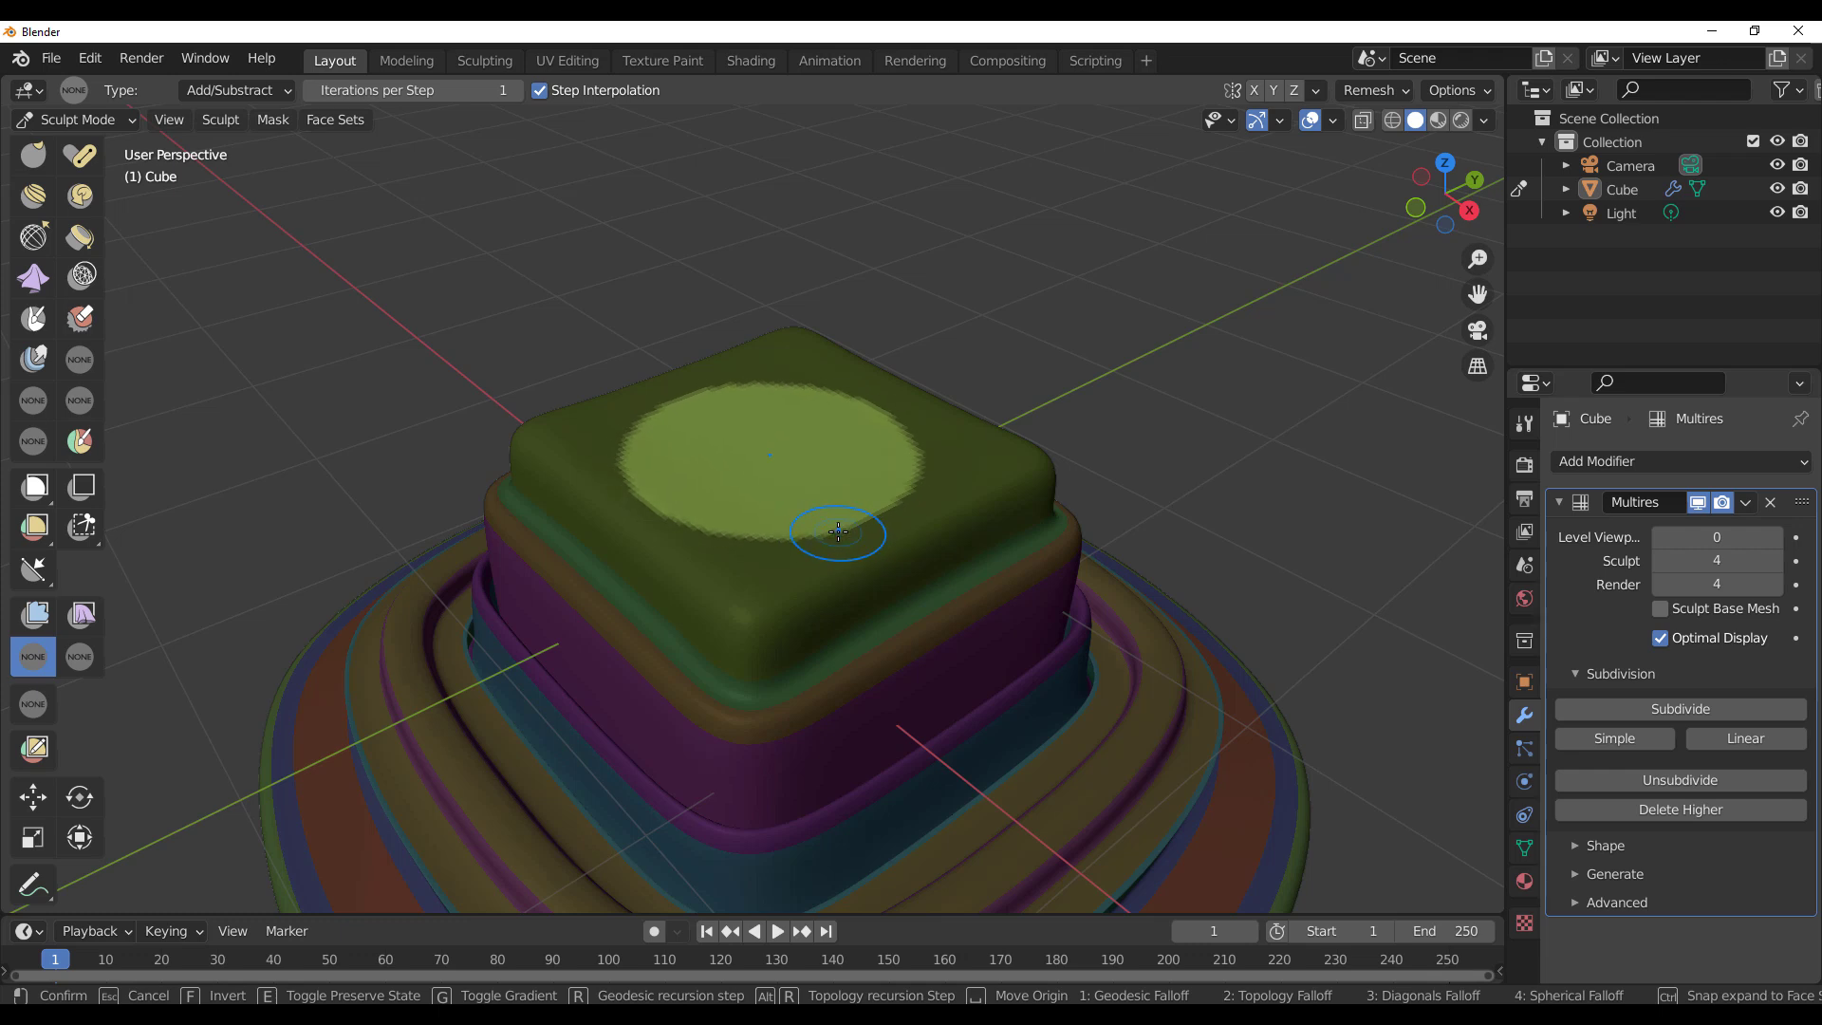
pyautogui.click(838, 532)
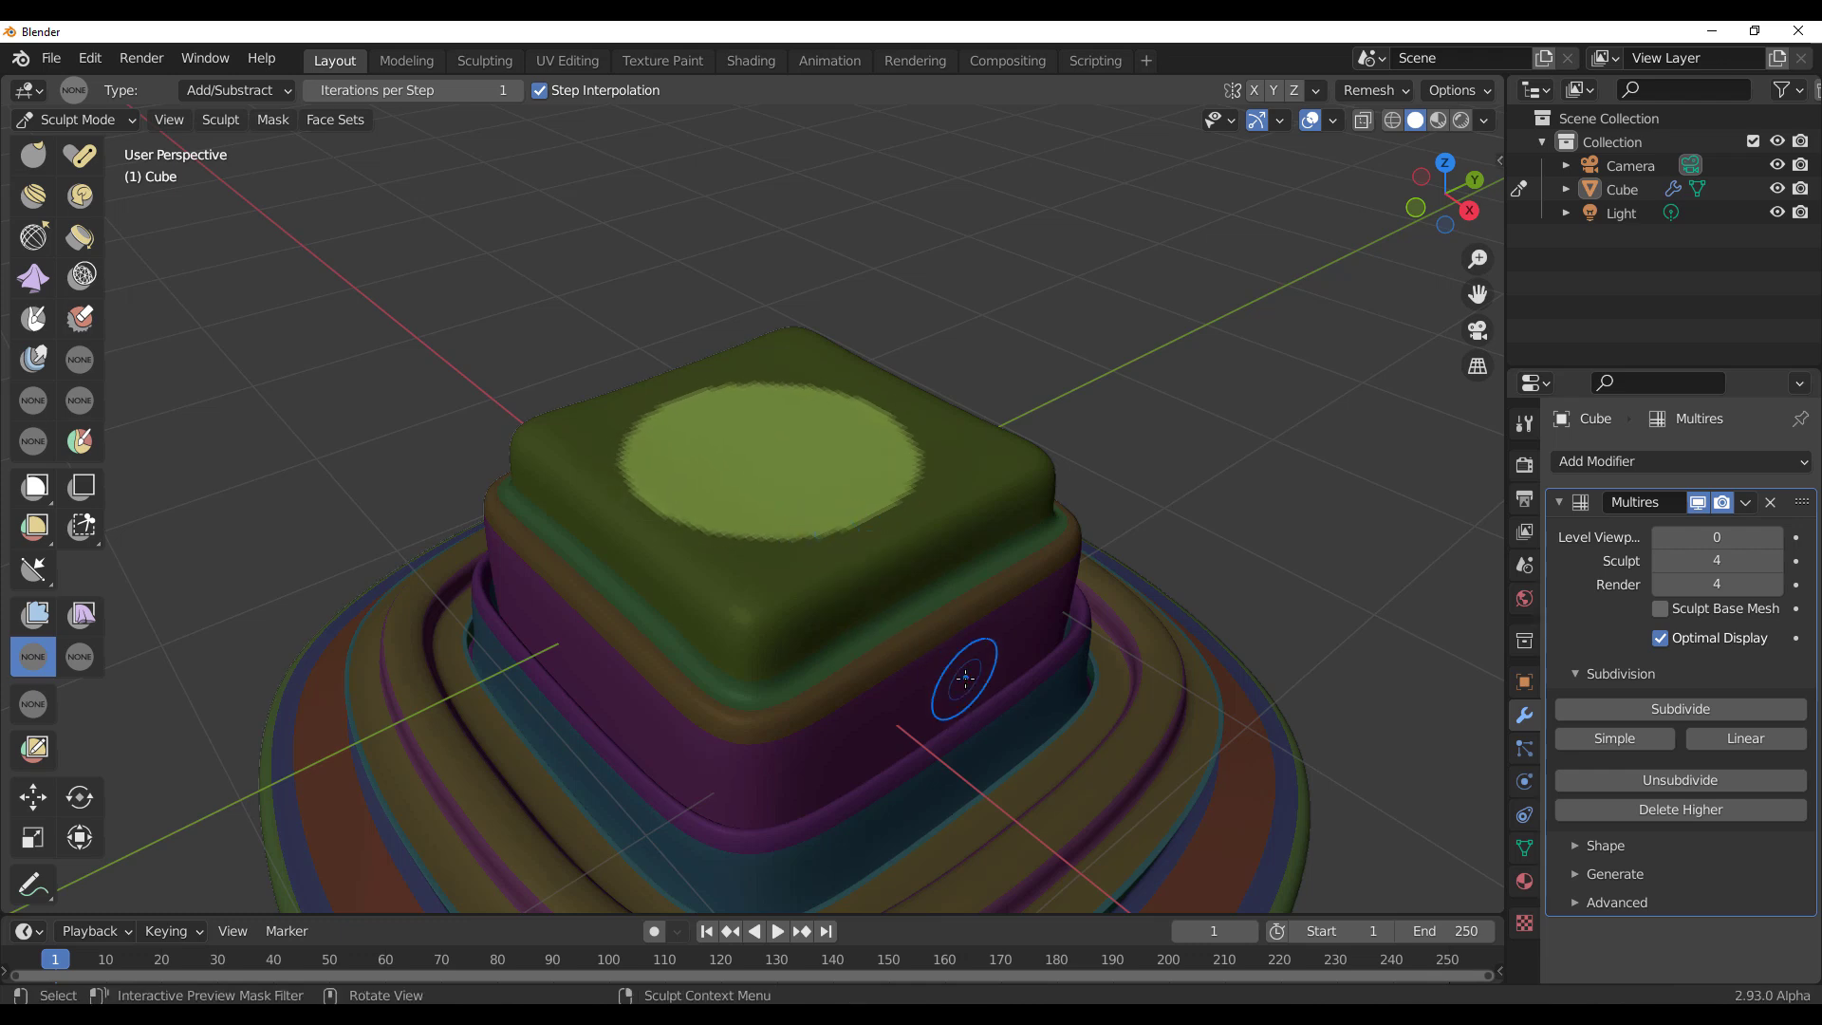
# Step: Disable Face Sets auto-masking and invert the circular mask with the Invert mask filter
pyautogui.click(1523, 423)
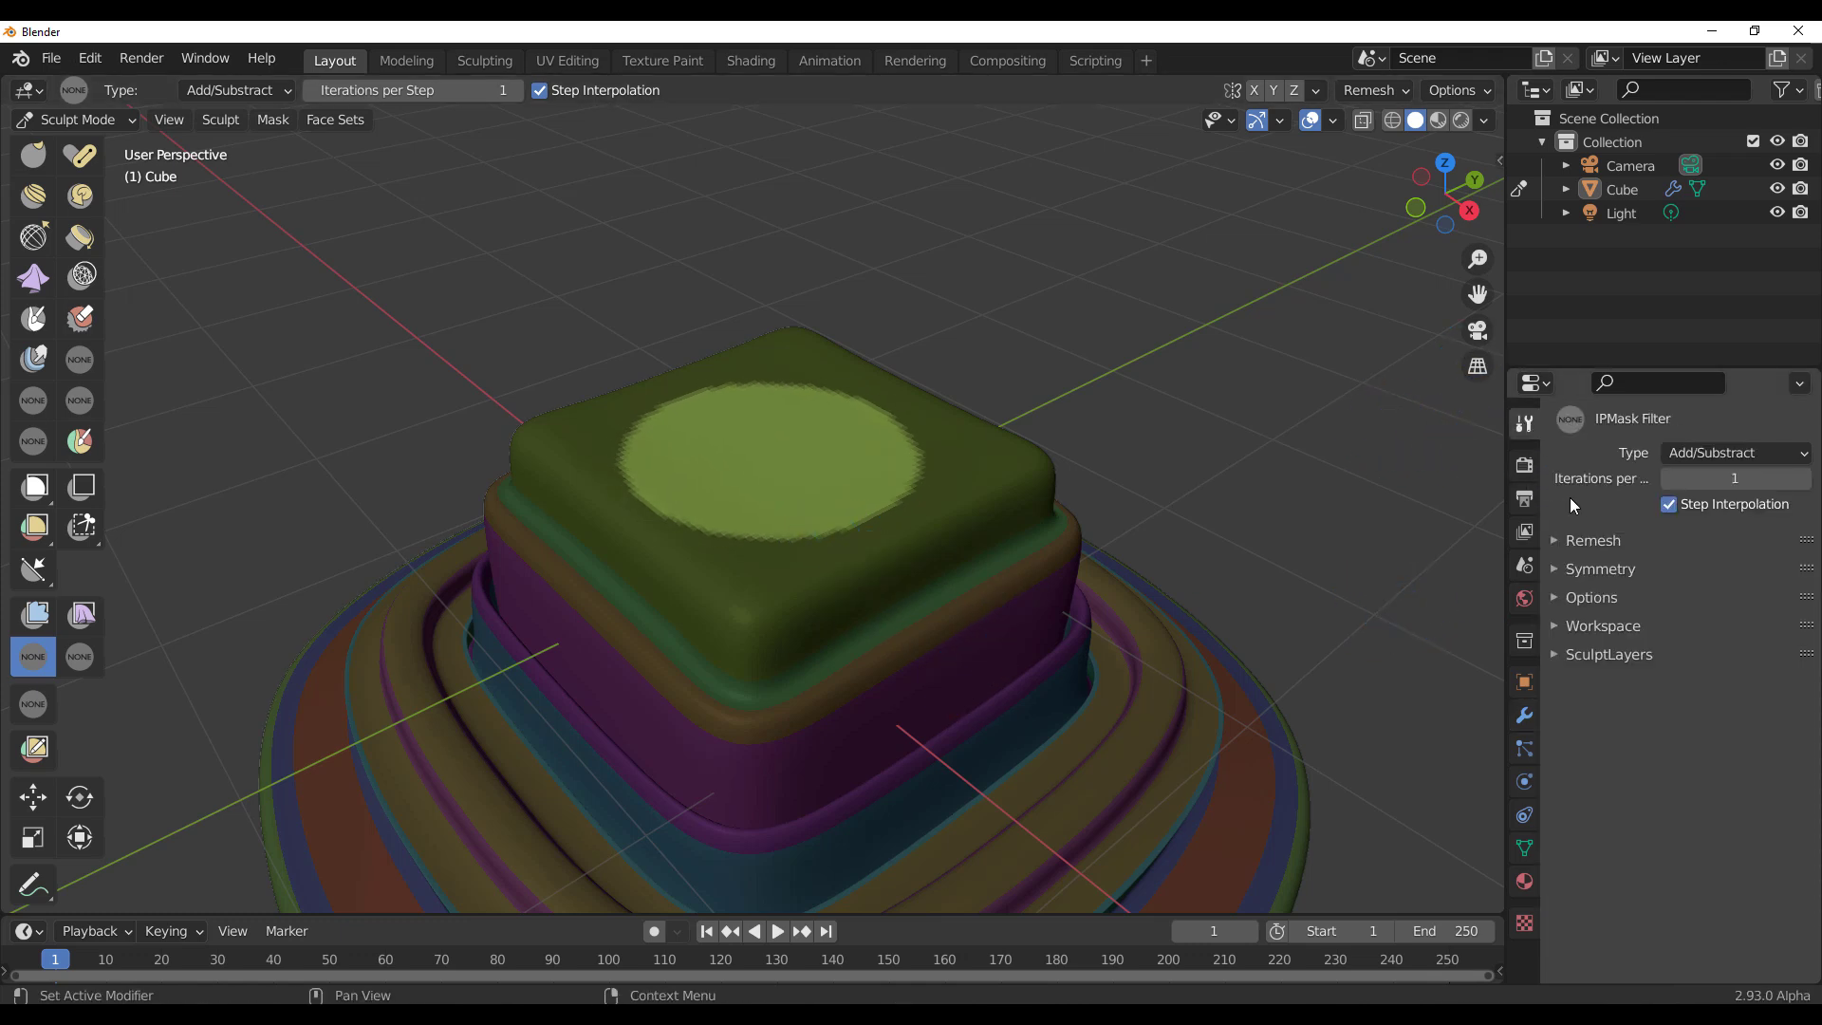
pyautogui.click(1570, 601)
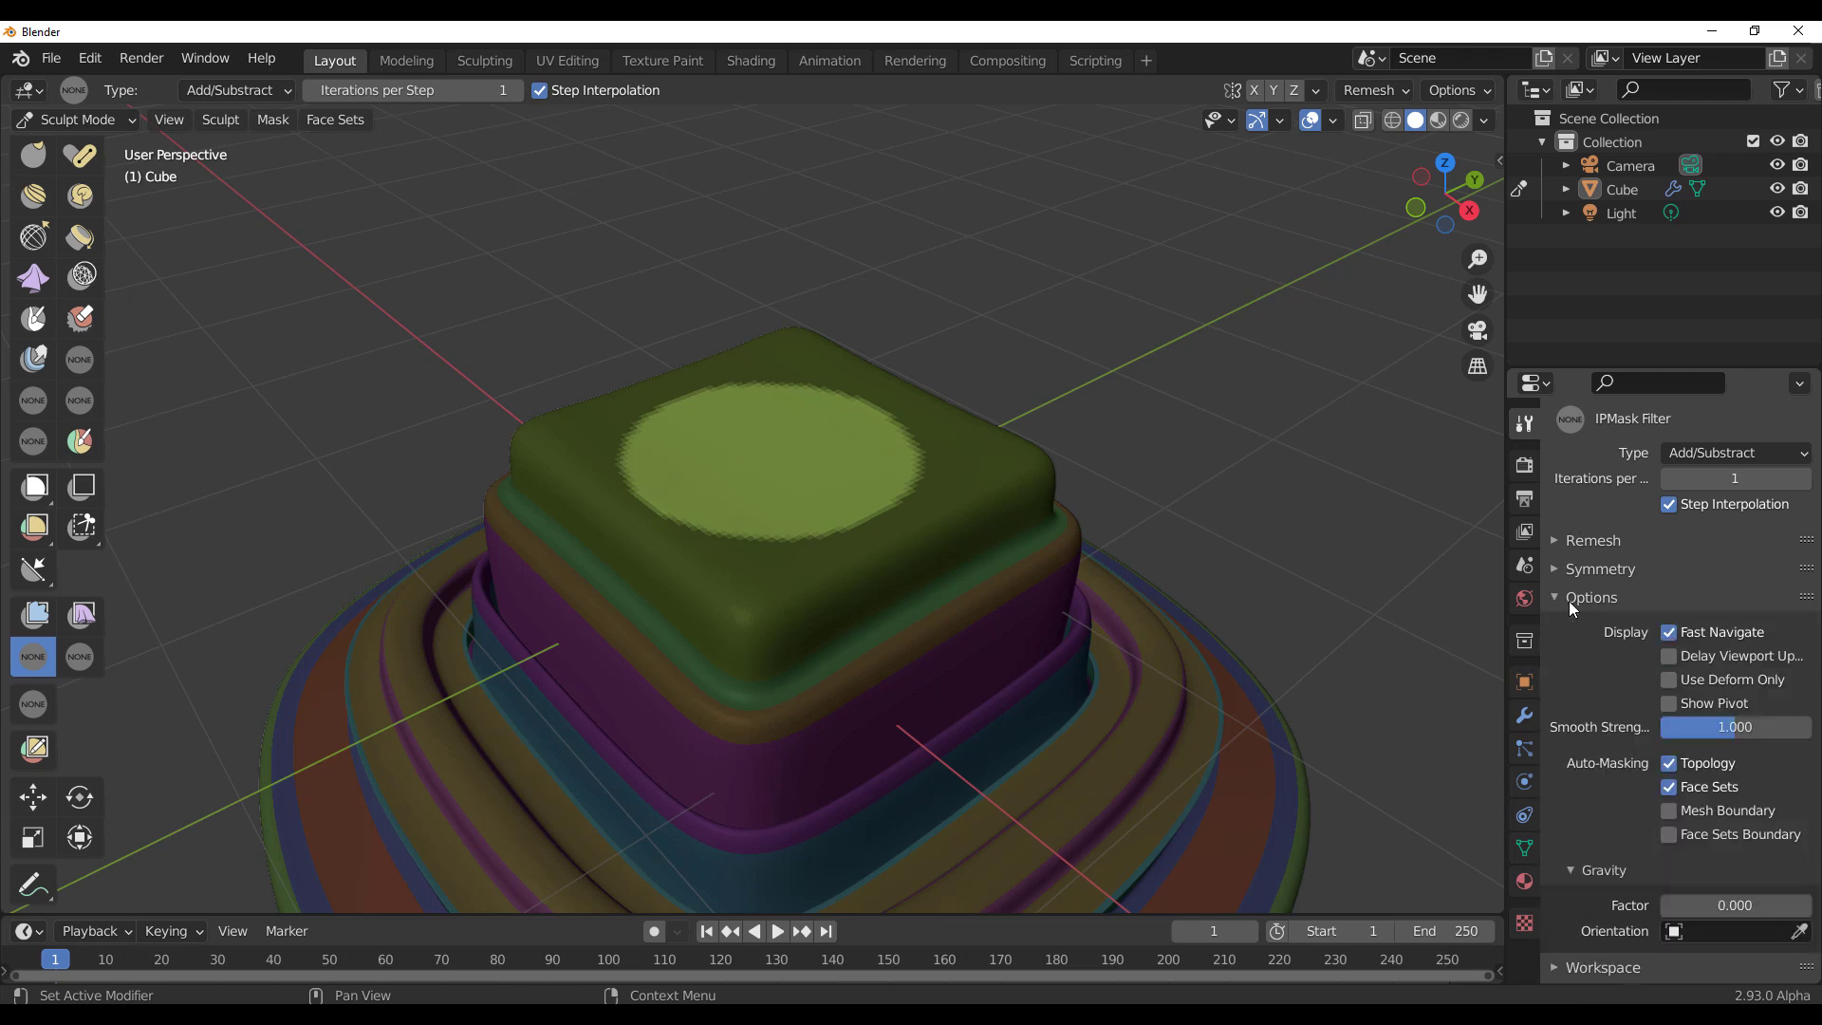
pyautogui.click(1670, 788)
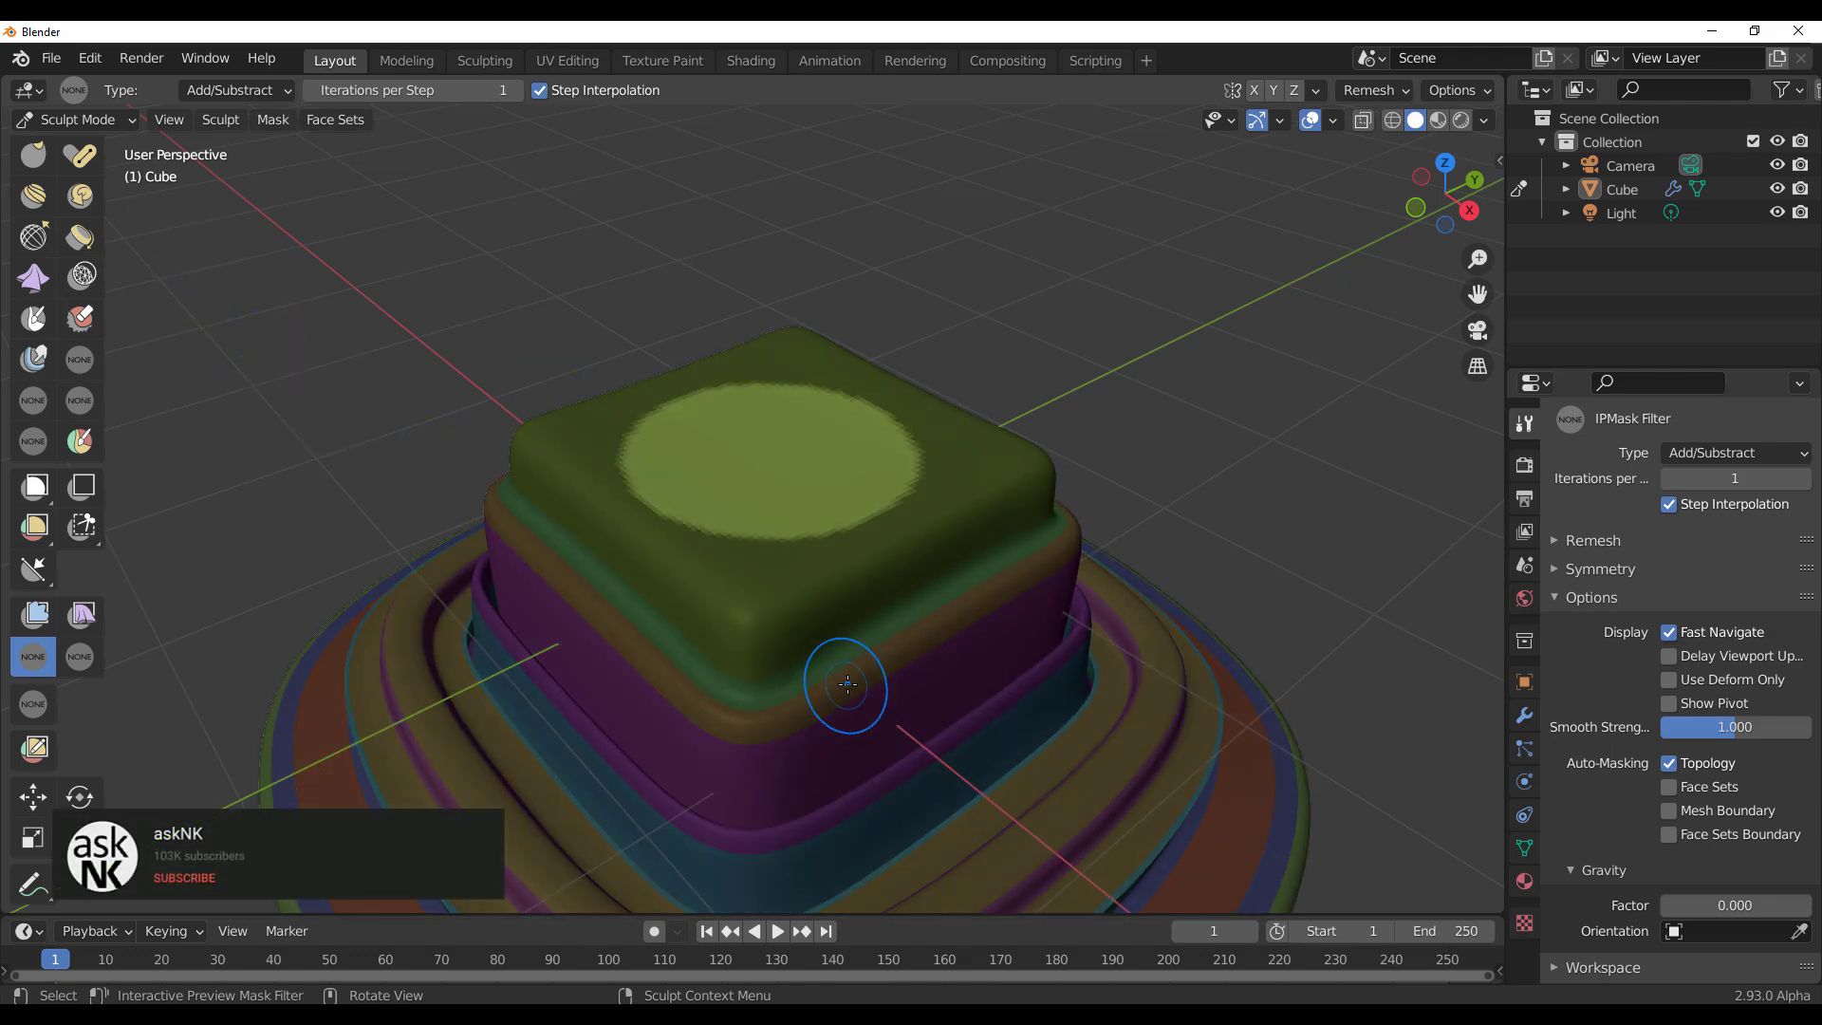
pyautogui.click(232, 87)
pyautogui.click(224, 246)
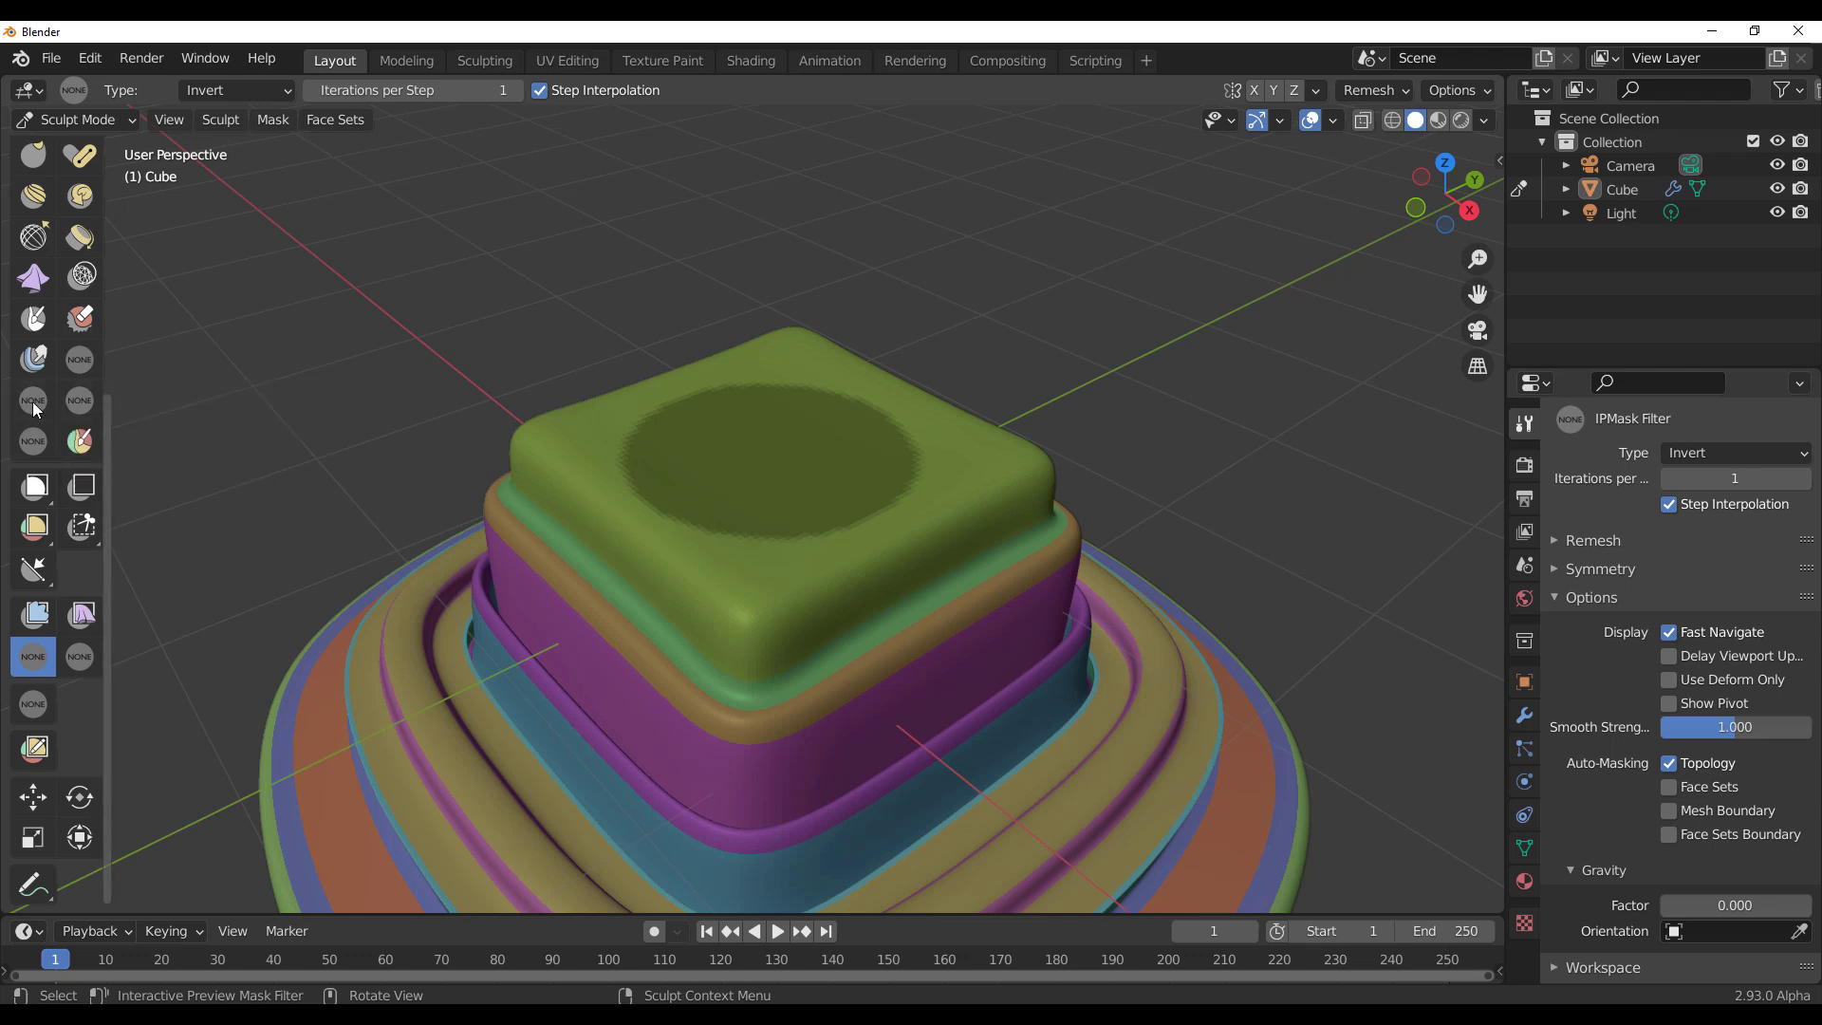
pyautogui.scroll(8, 33, 556)
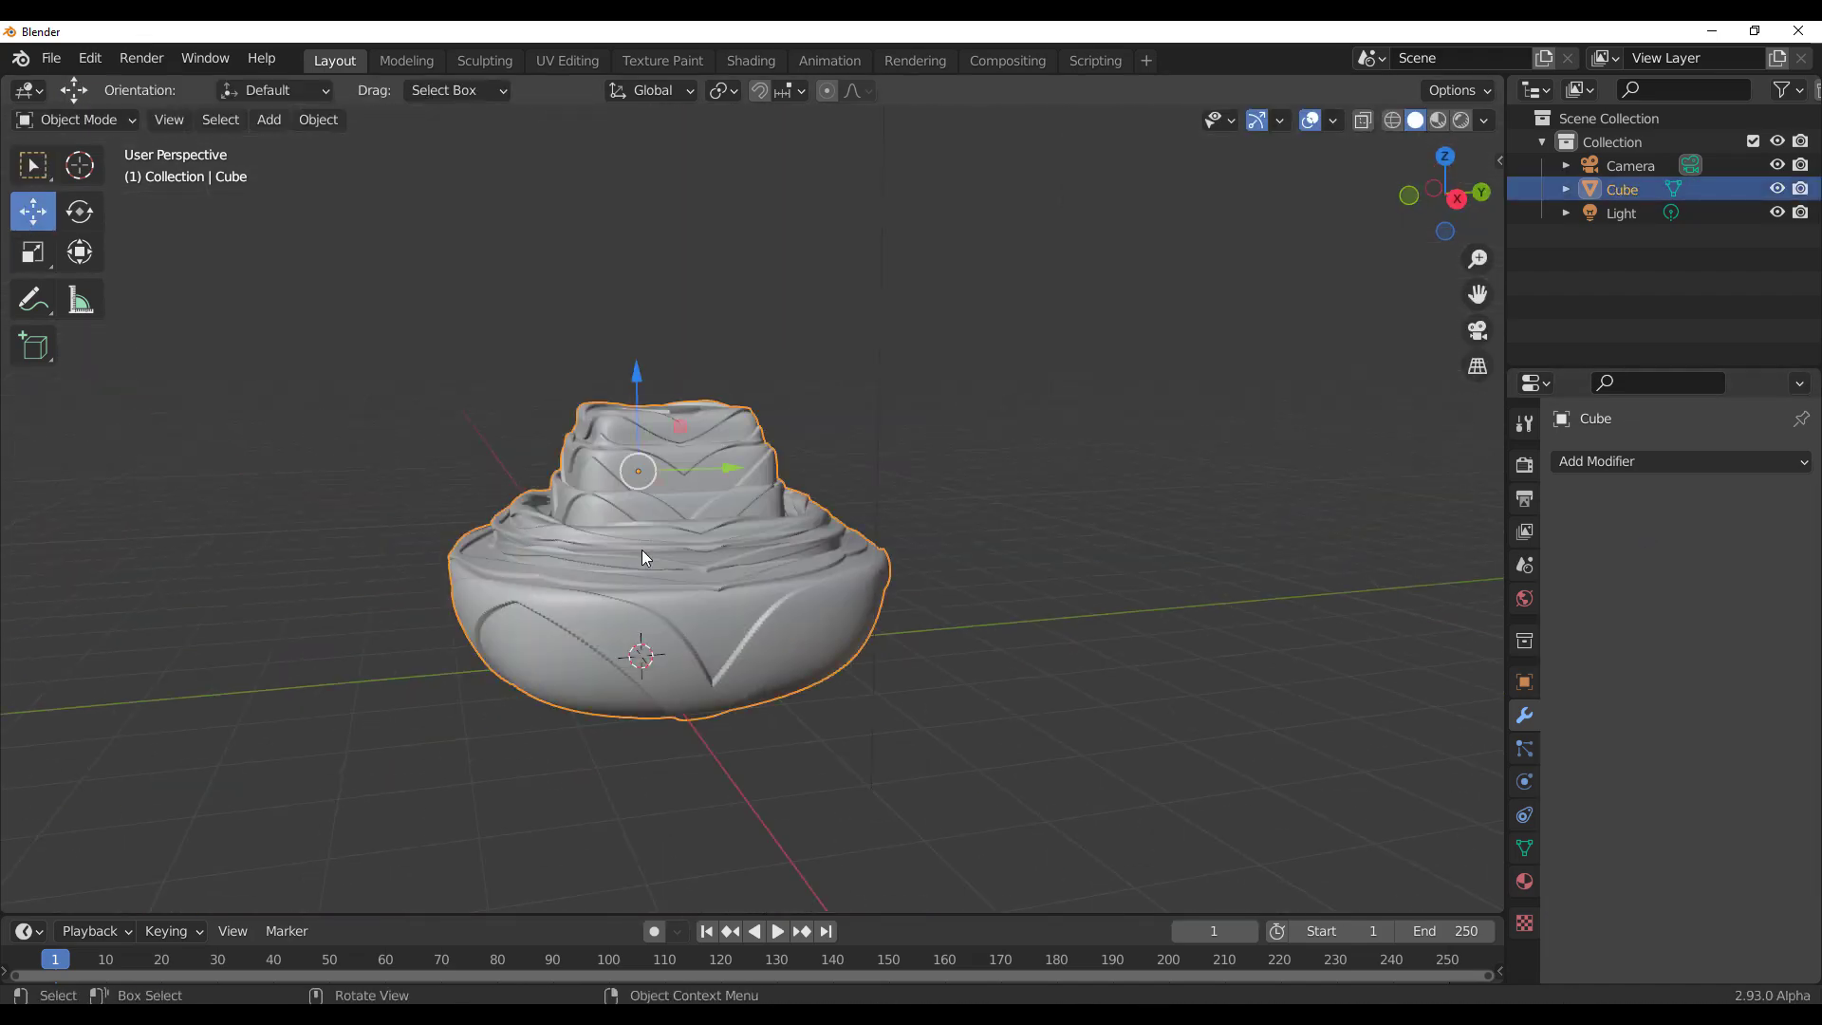
# Step: Place an upside-down copy of the stepped cube above the original and enclose the copy with a sphere scaled to 2.634
pyautogui.press('r')
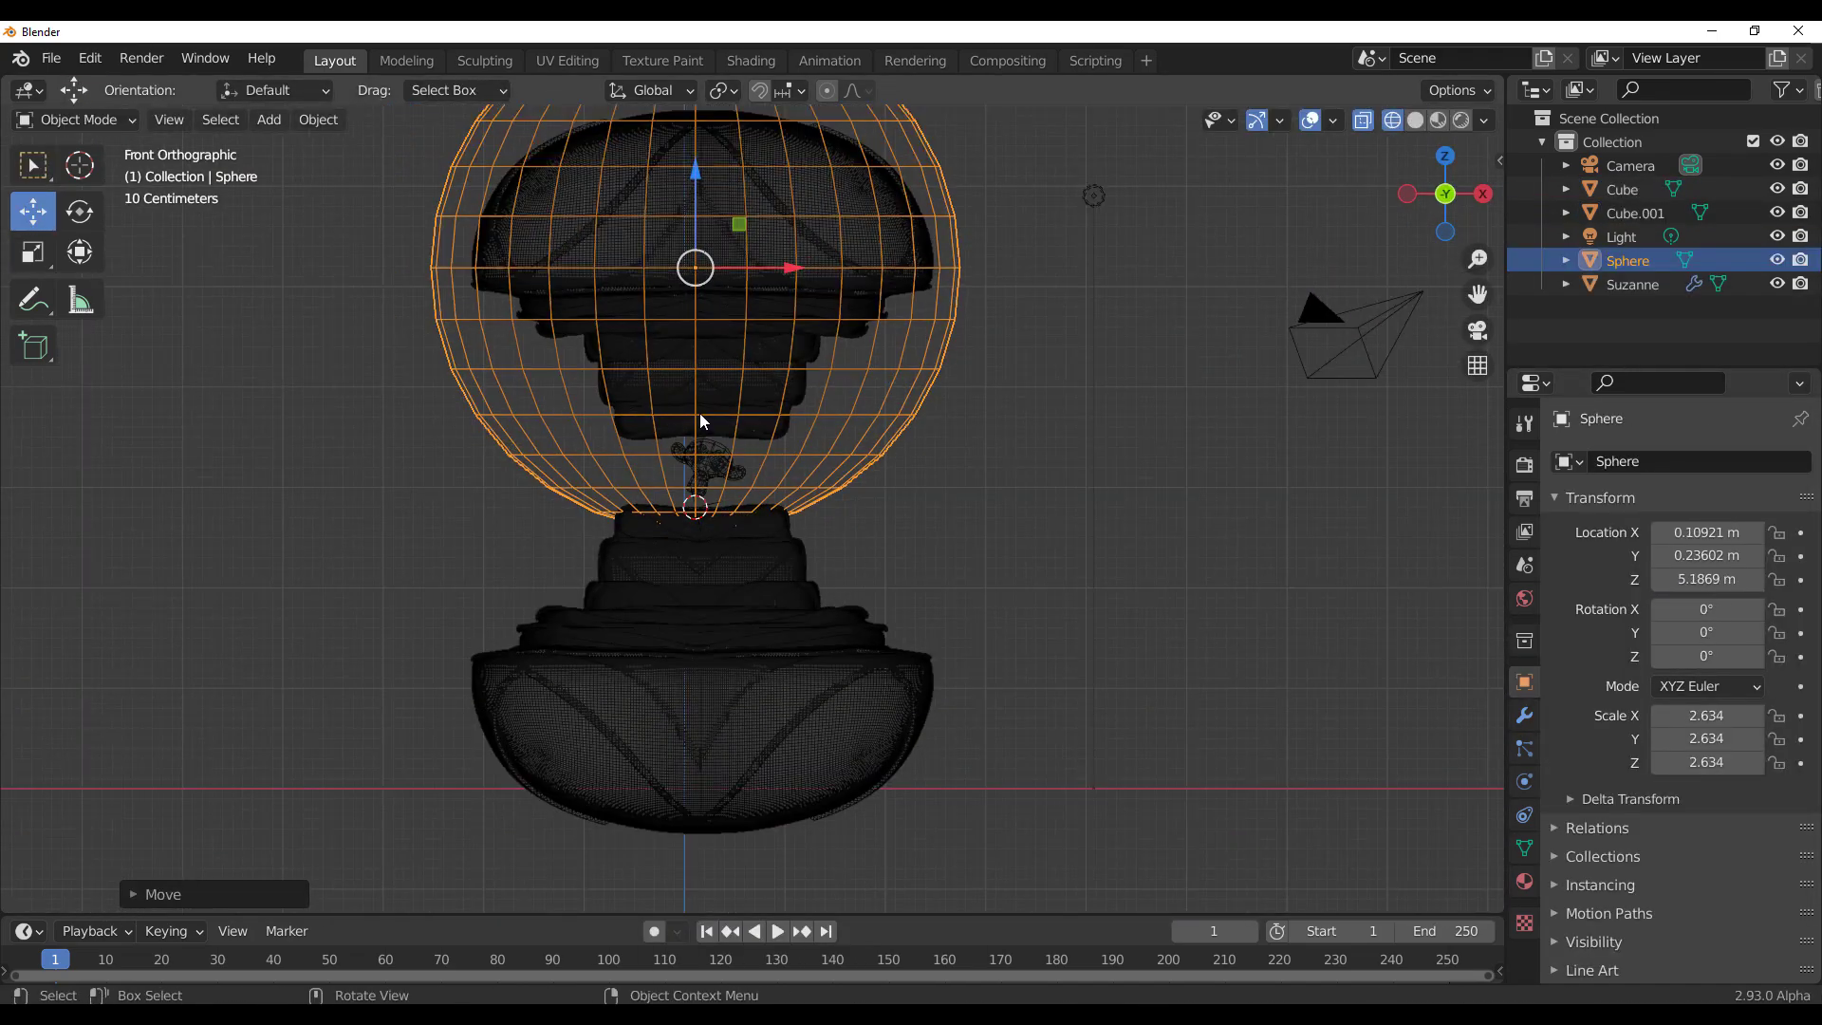
pyautogui.click(1085, 439)
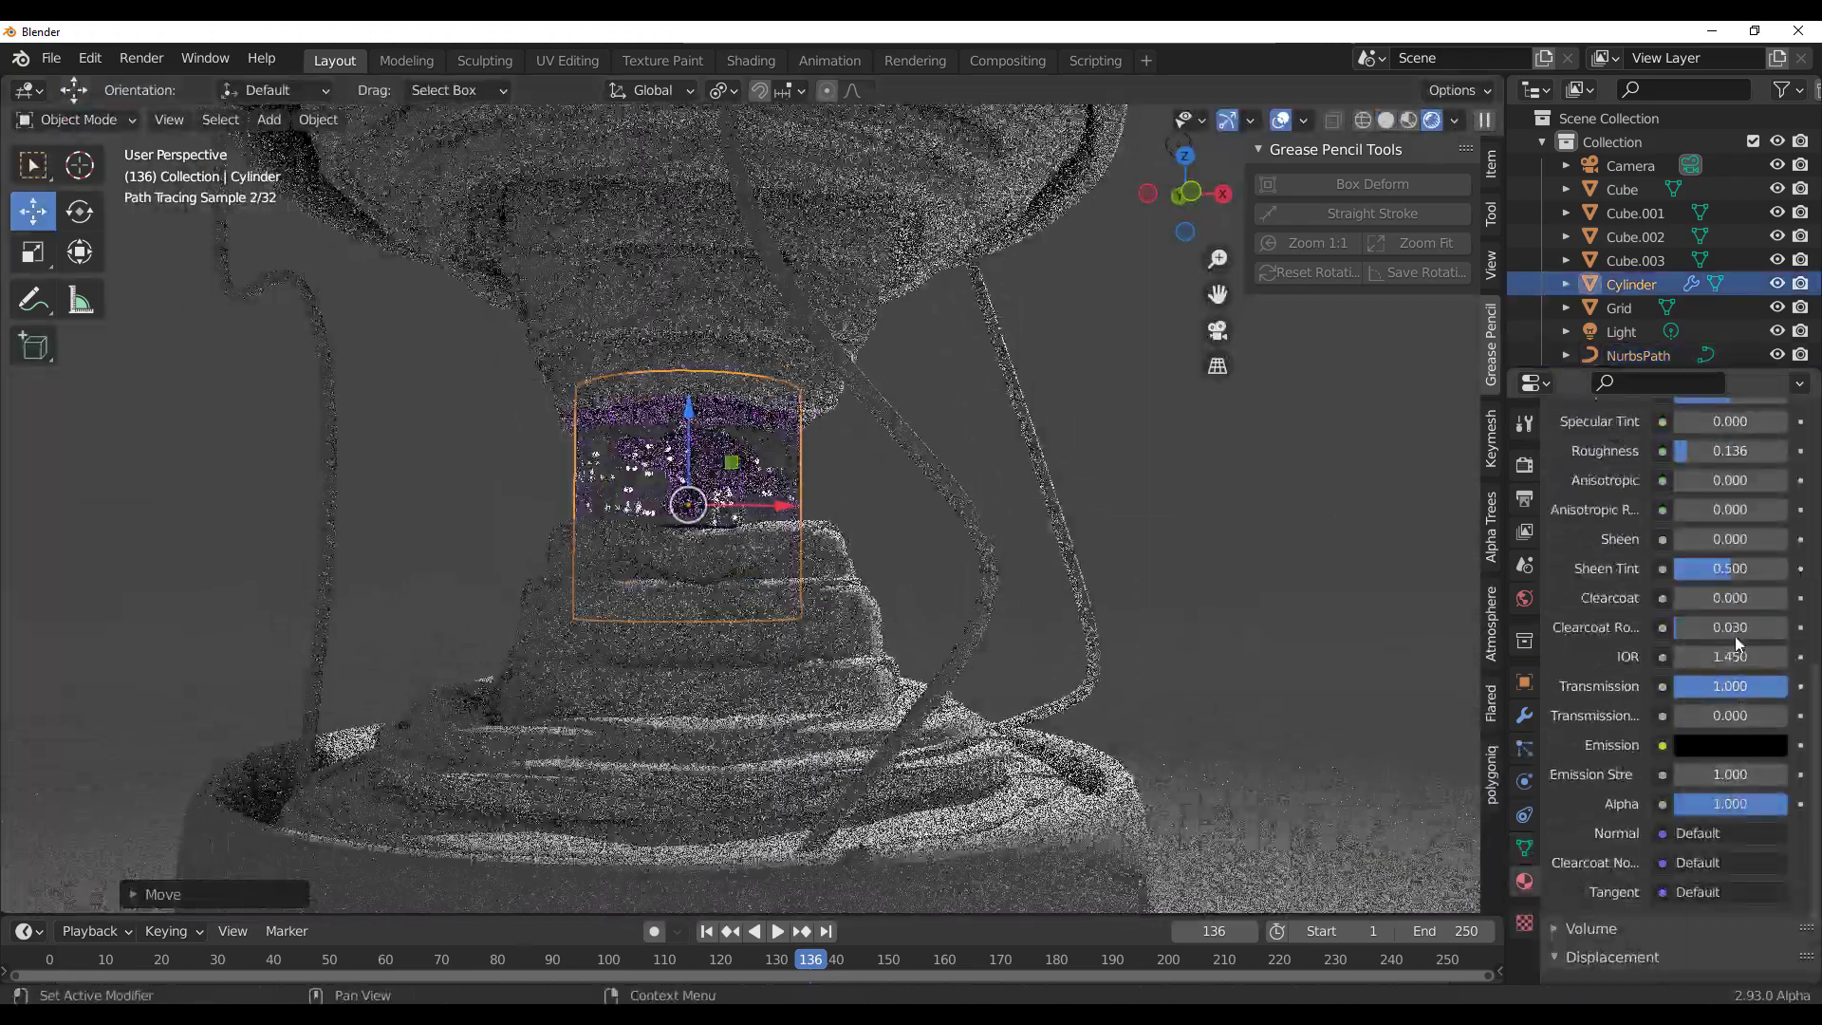
# Step: Tint the scene lights pink and purple, duplicating the light and positioning the copies around the model
pyautogui.scroll(3, 1735, 716)
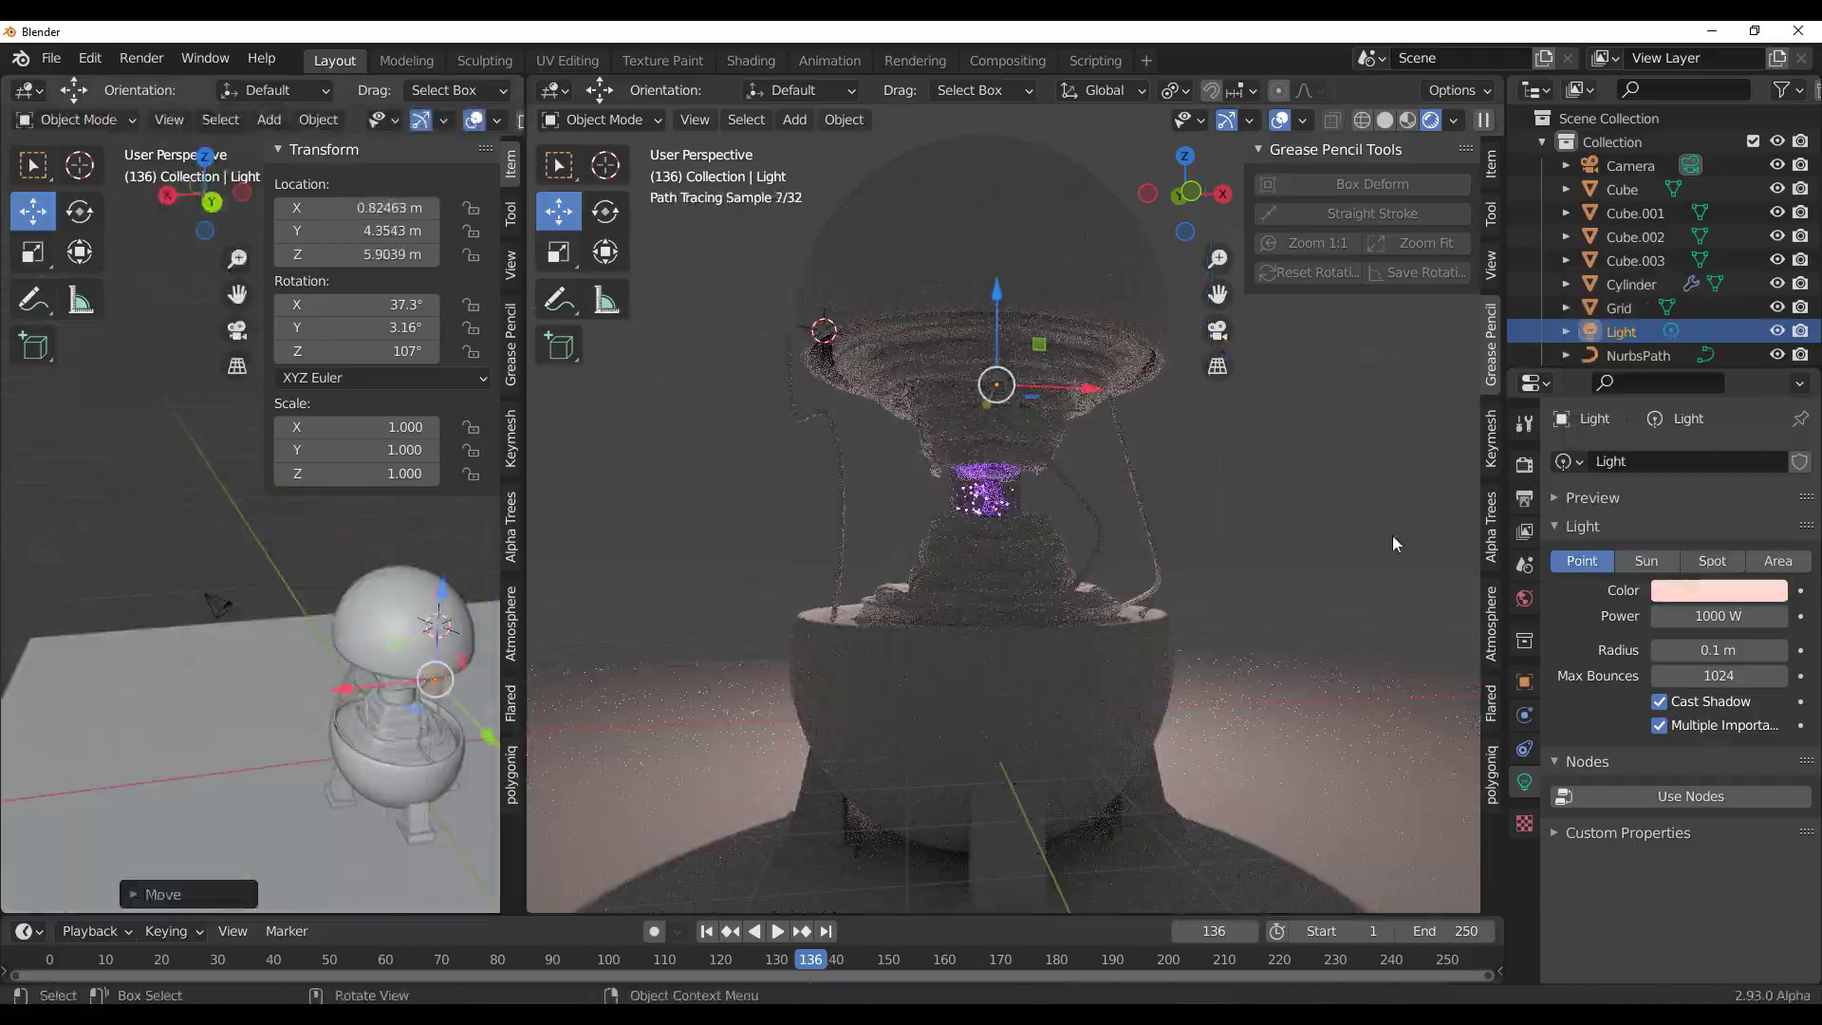
pyautogui.click(1733, 590)
pyautogui.moveTo(191, 477); pyautogui.dragTo(205, 621)
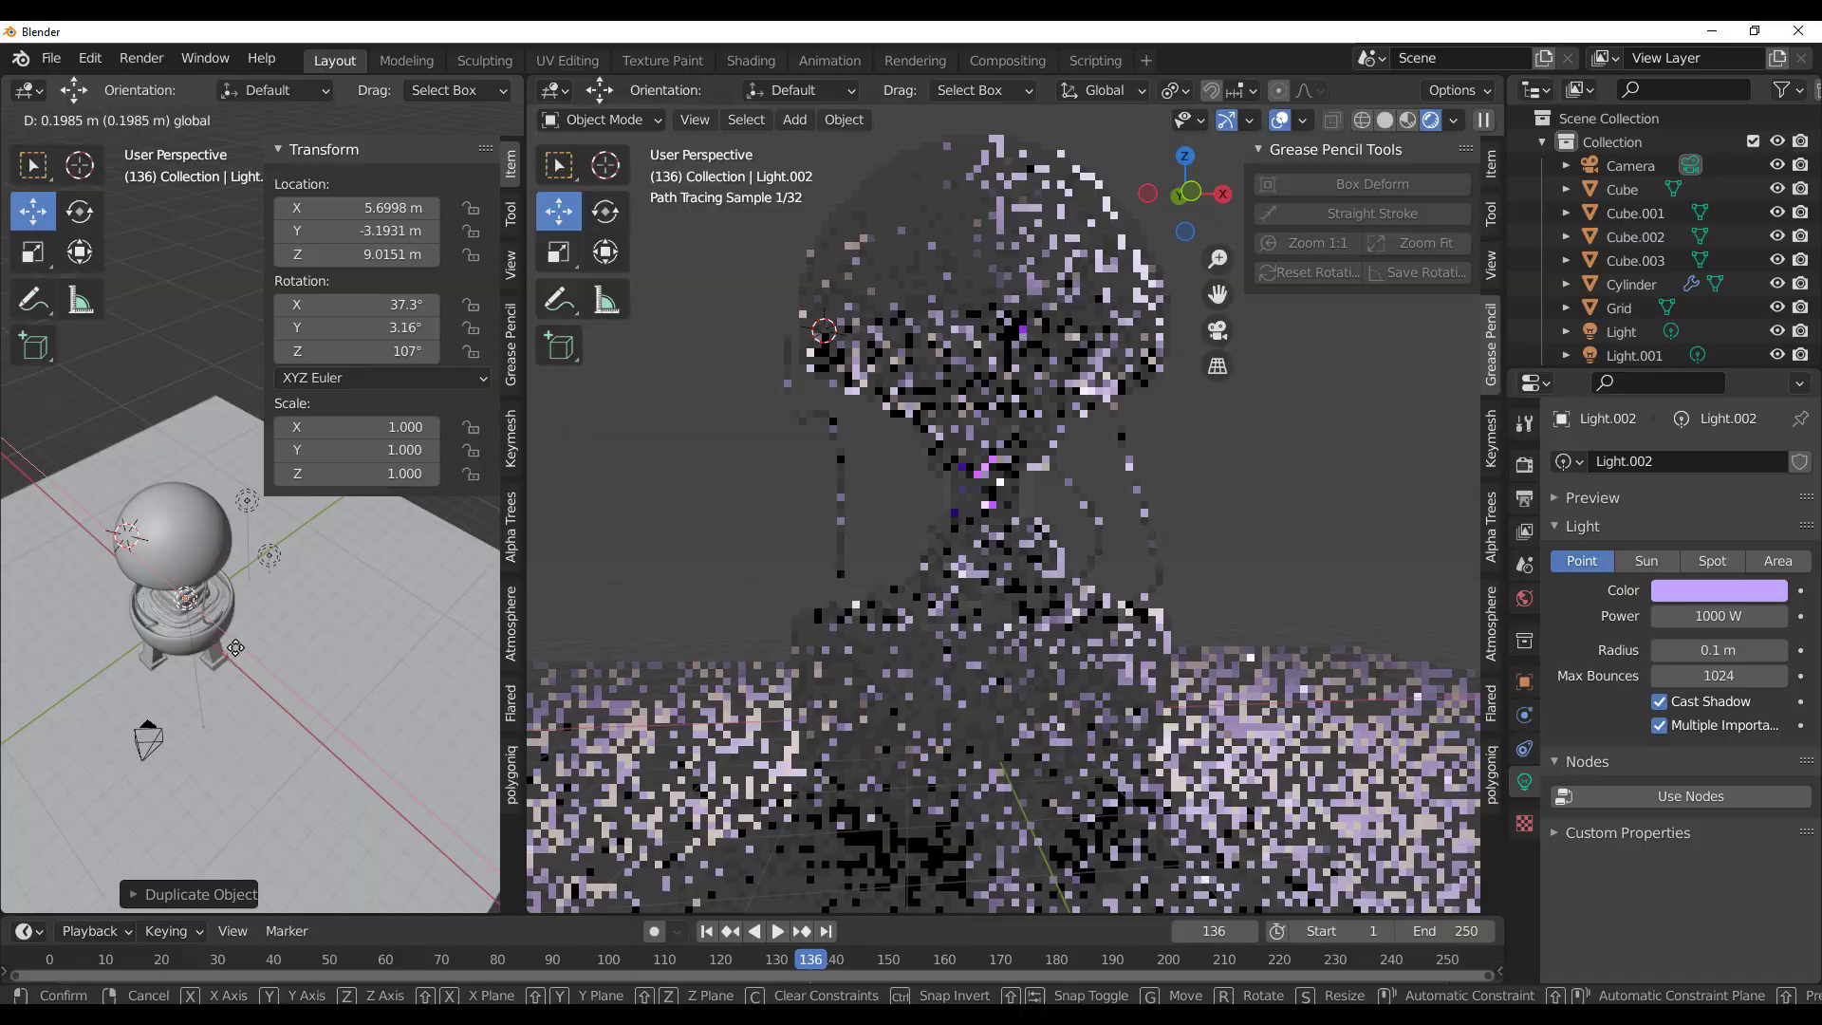
pyautogui.click(1778, 561)
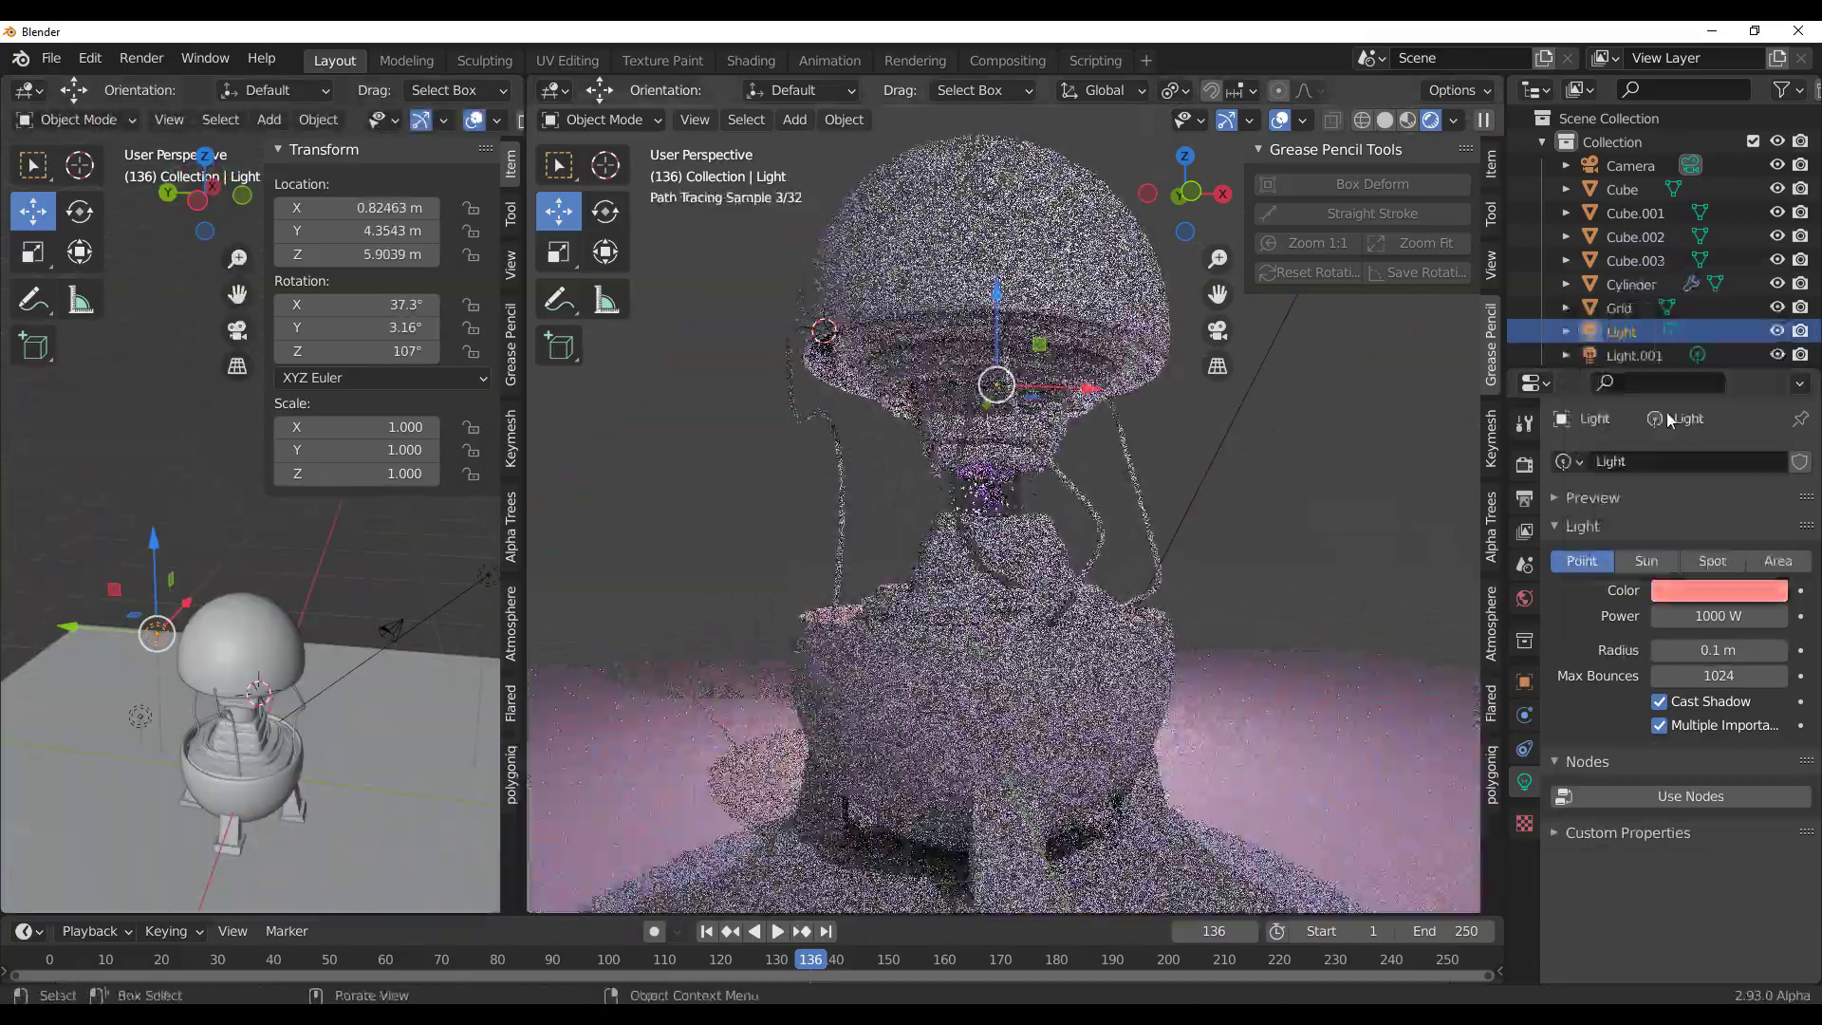
pyautogui.press('g')
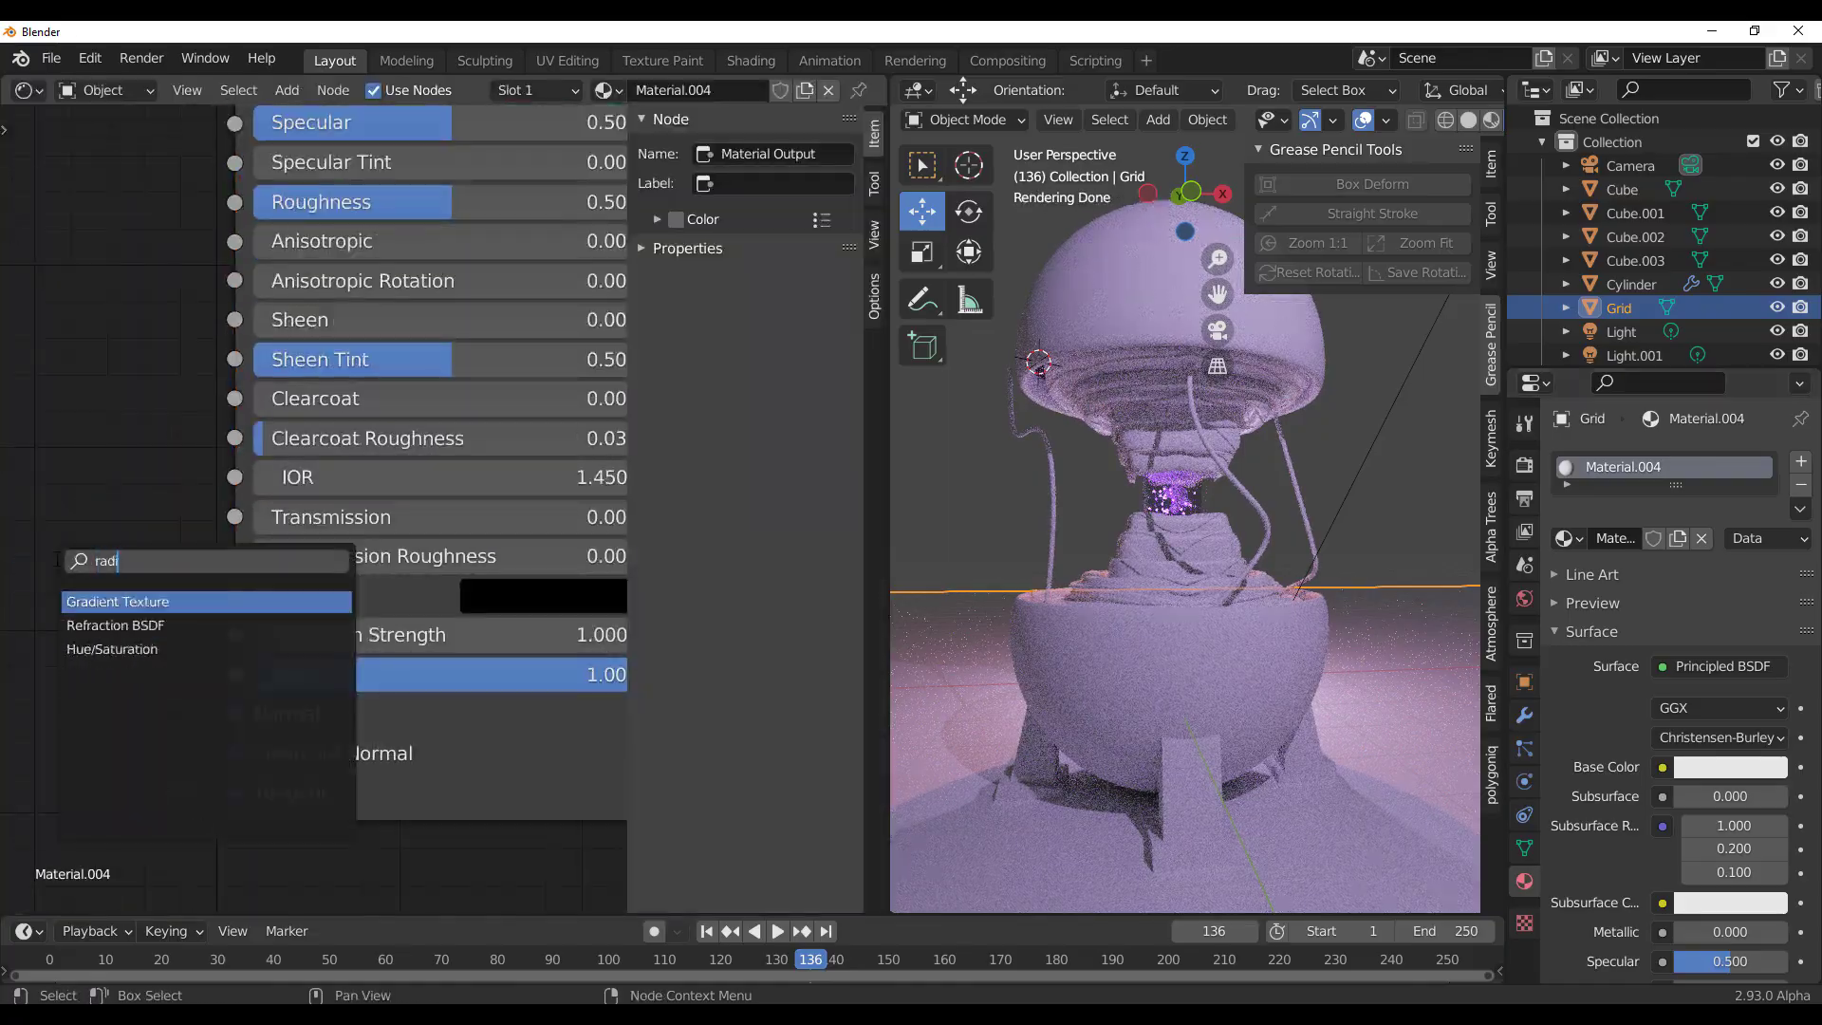
# Step: Add a Radial Gradient Texture node to the Grid's material and feed its Fac output into the shader's Alpha
pyautogui.press('Return')
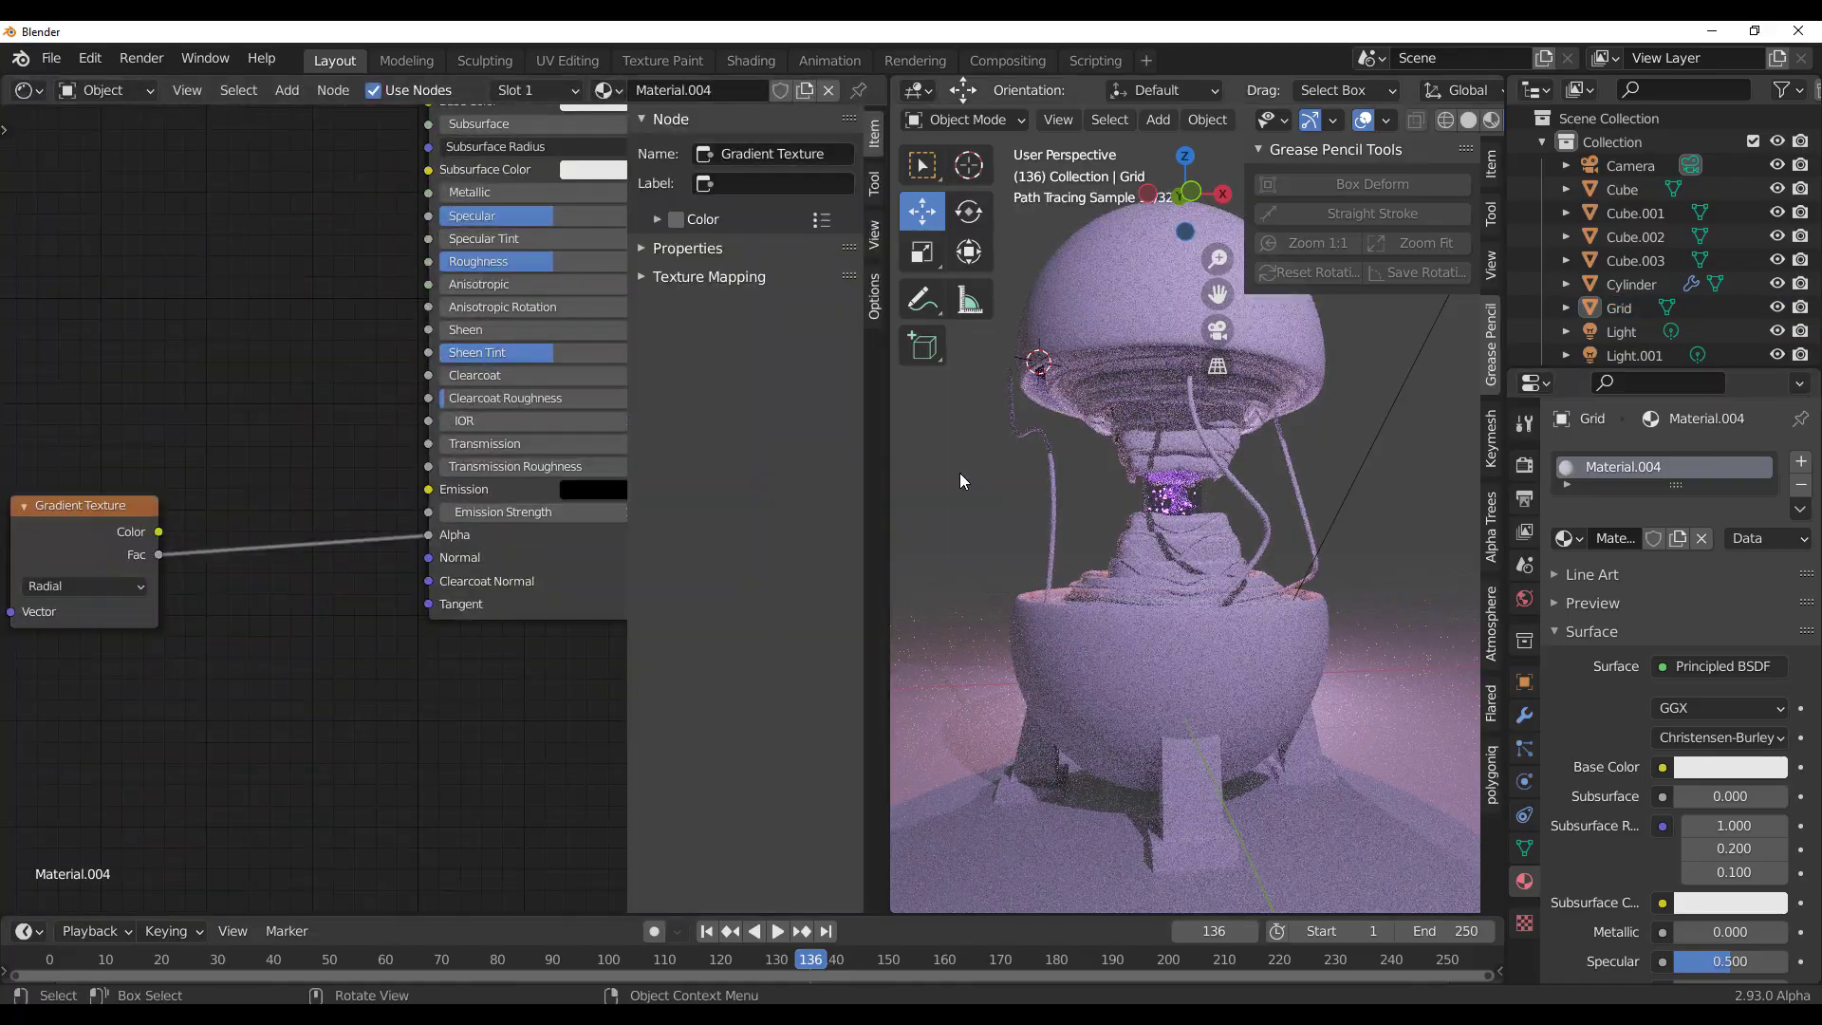